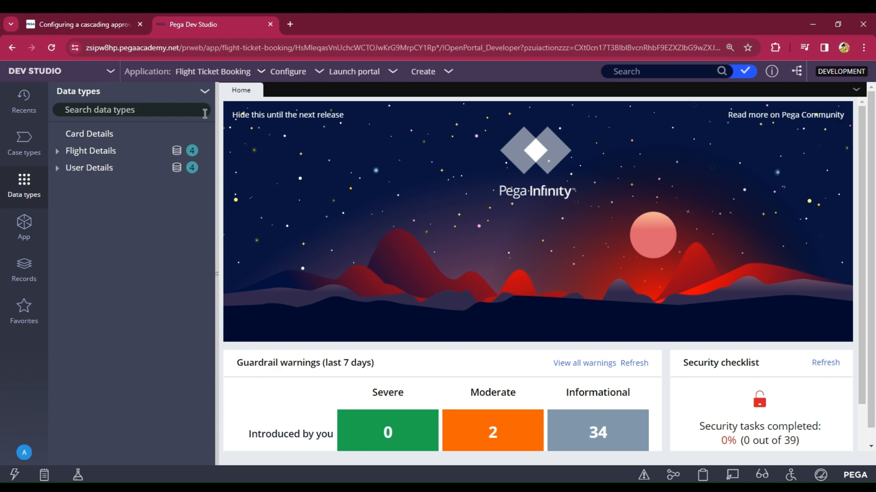
Step: Create a new data type labelled Flight Seats from the Data types menu
click(202, 93)
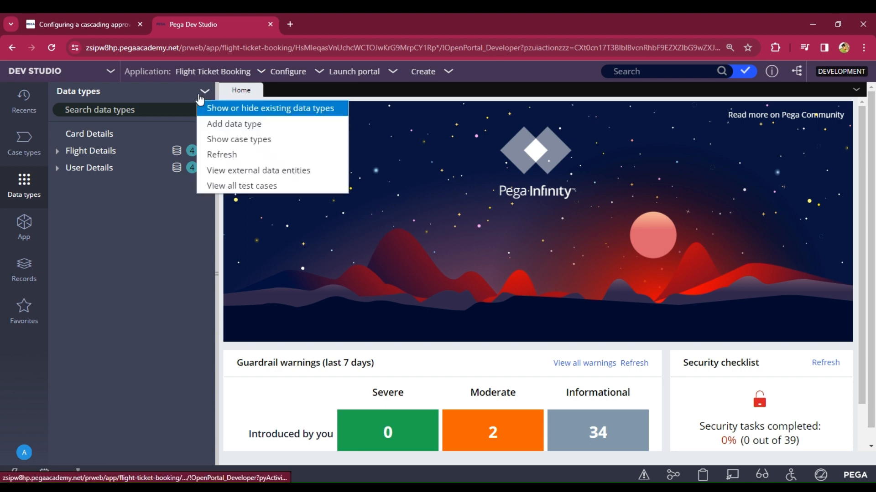
click(241, 126)
click(289, 242)
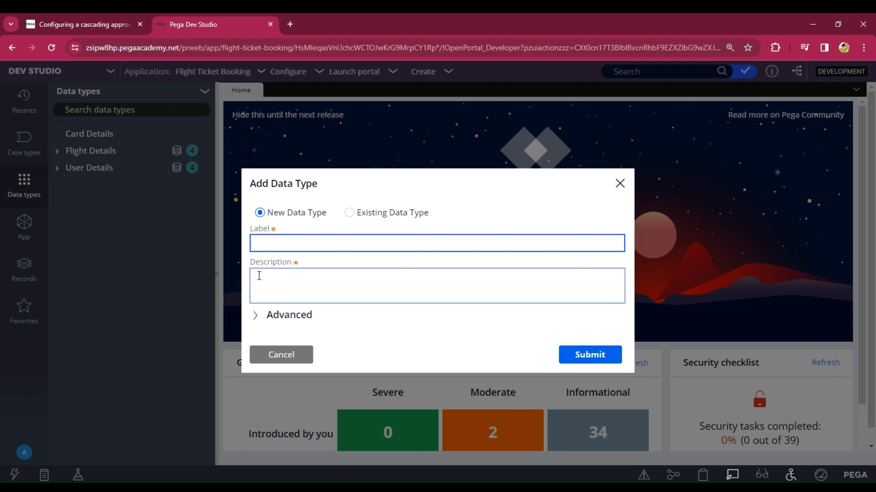
text(Seats)
text(Flight)
click(523, 295)
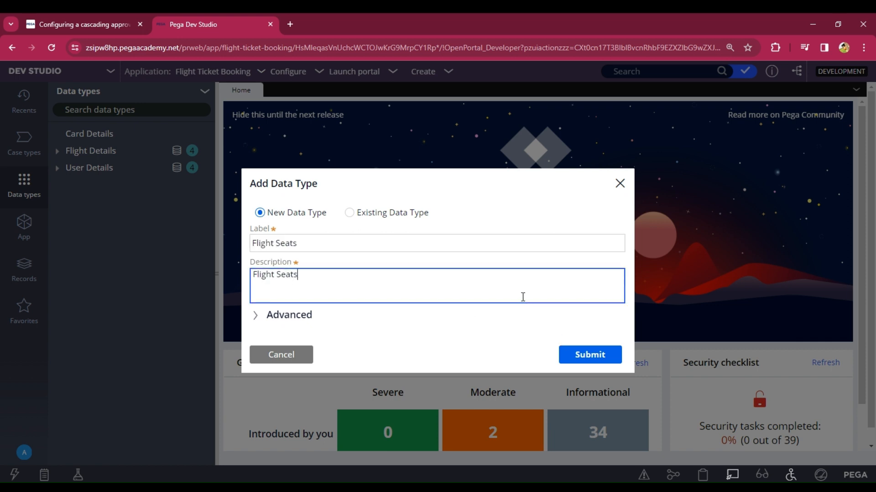
click(578, 356)
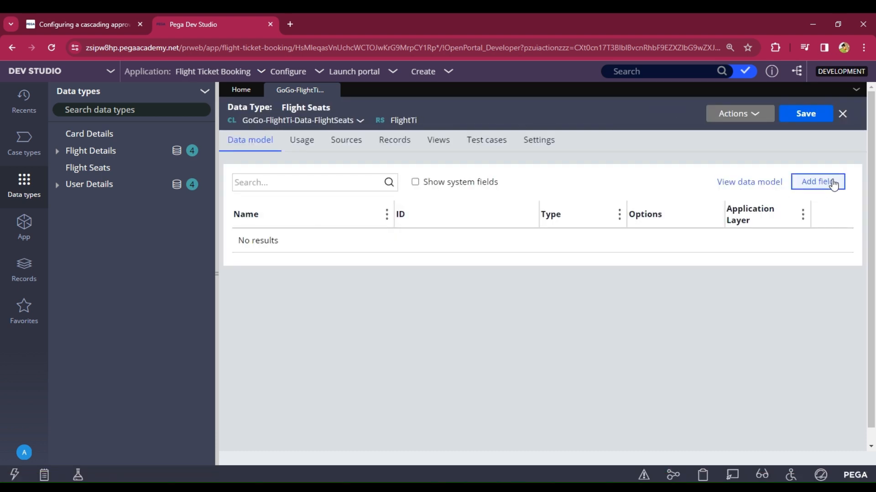
Step: Add a Flight ID text field to the Flight Seats data type
click(833, 183)
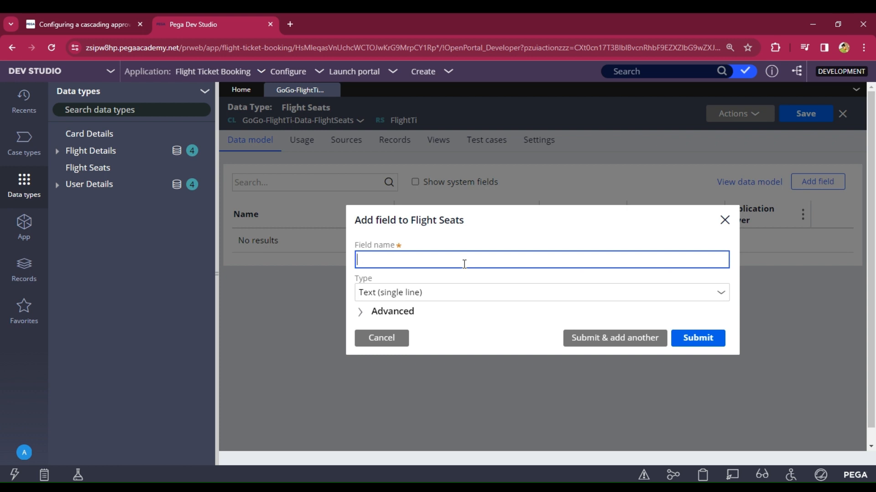
text(igth)
key(BackSpace)
text(ht ID)
click(614, 341)
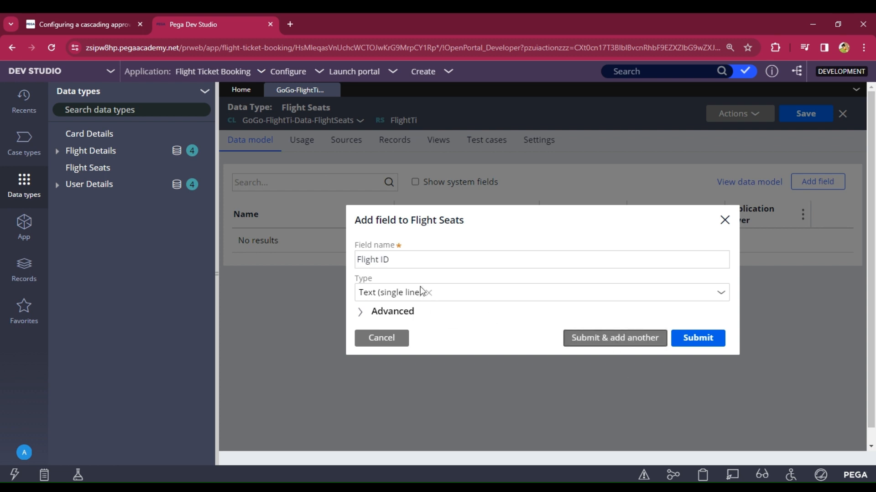
Step: Add field A1 with type Boolean
click(400, 269)
text(A1)
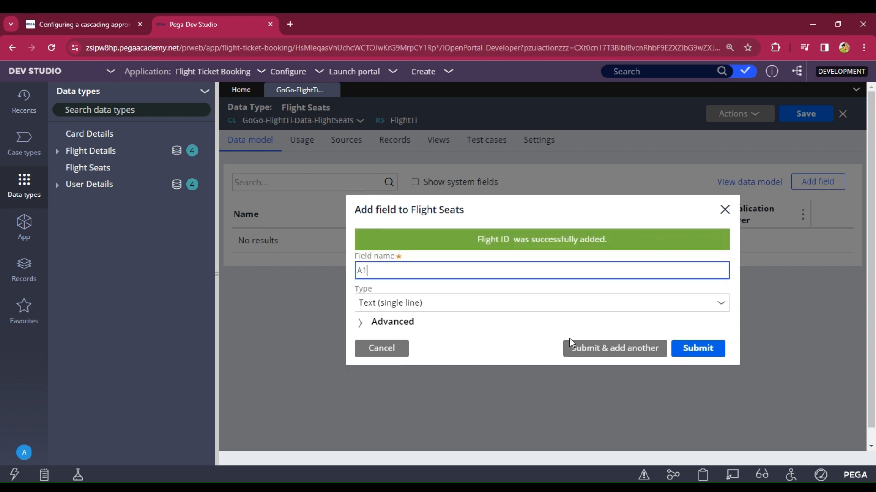
click(720, 308)
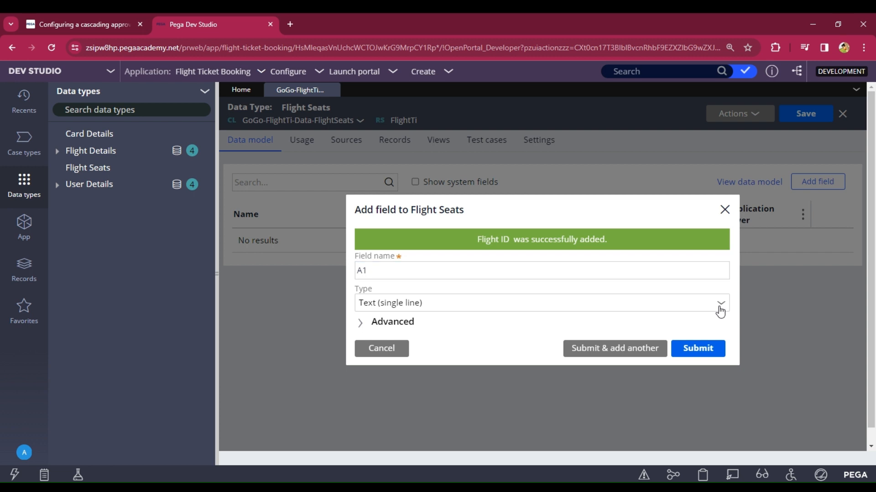
text(c)
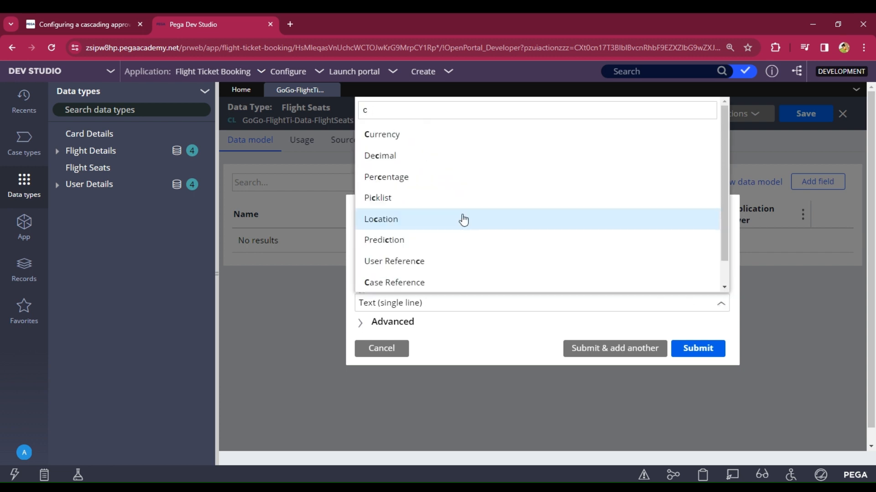
text(b)
key(BackSpace)
key(BackSpace)
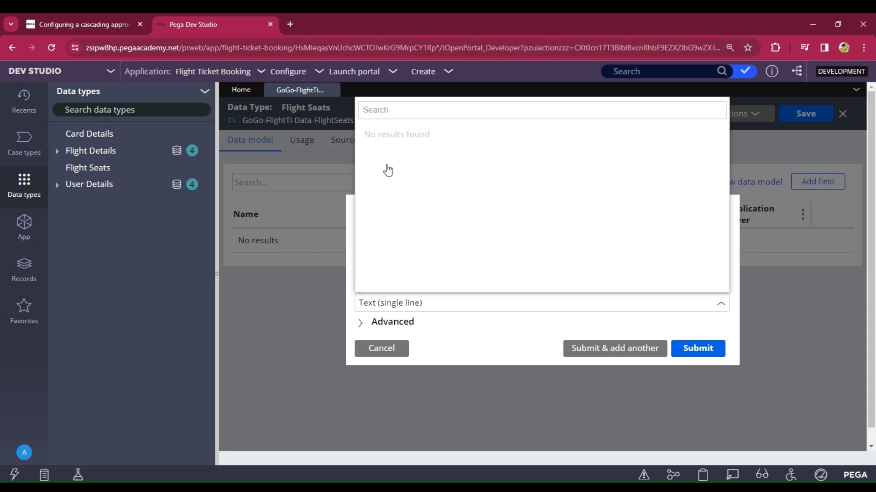
text(bo)
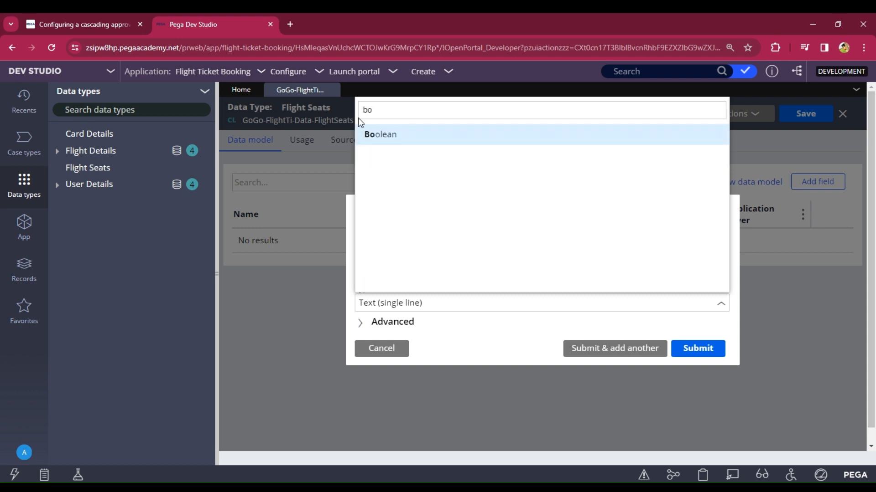
click(380, 136)
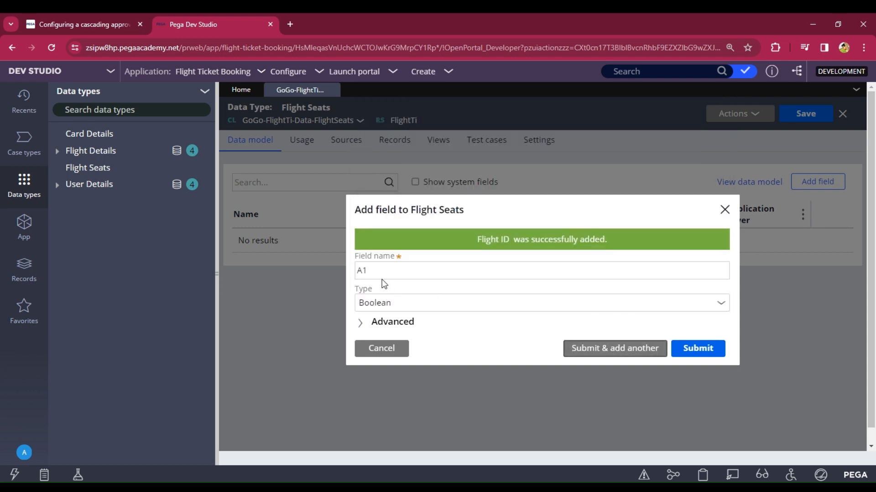
key(Return)
Step: Add field A2 with type Boolean
text(A2)
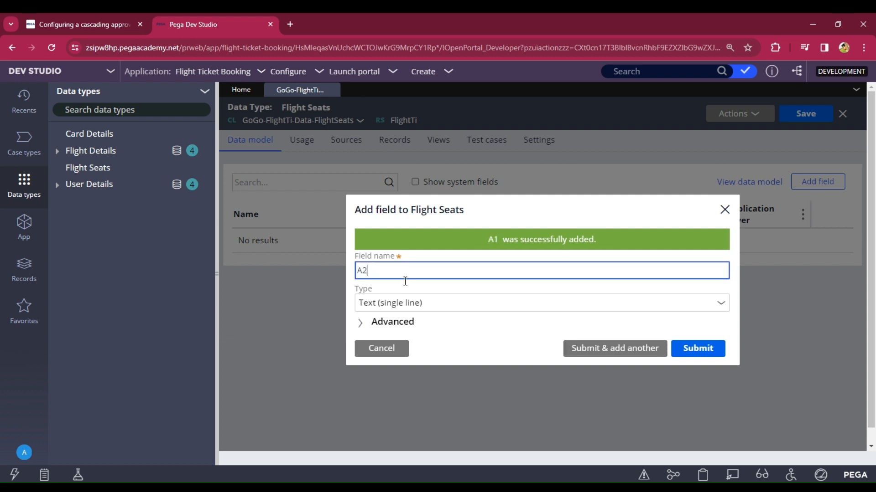
click(485, 310)
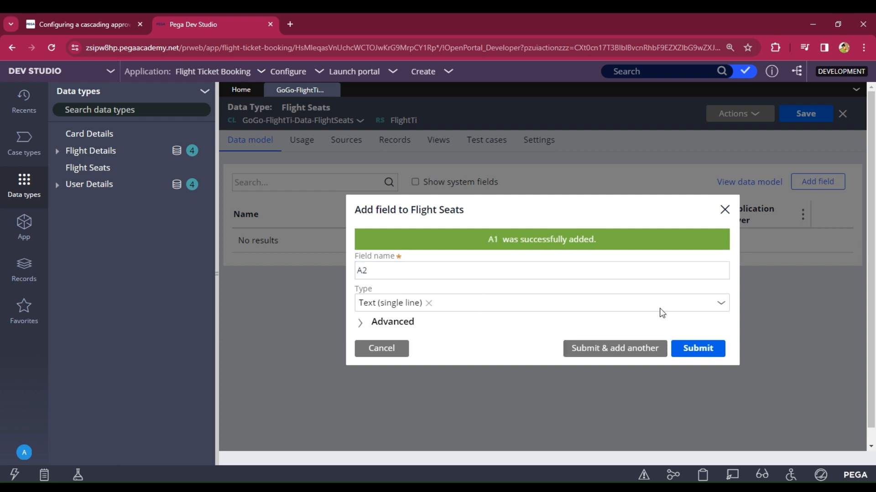
click(721, 306)
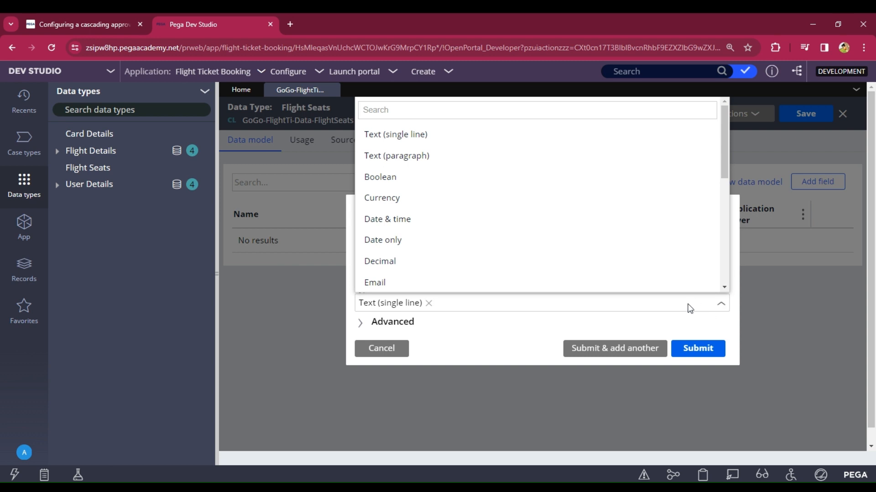
text(bo)
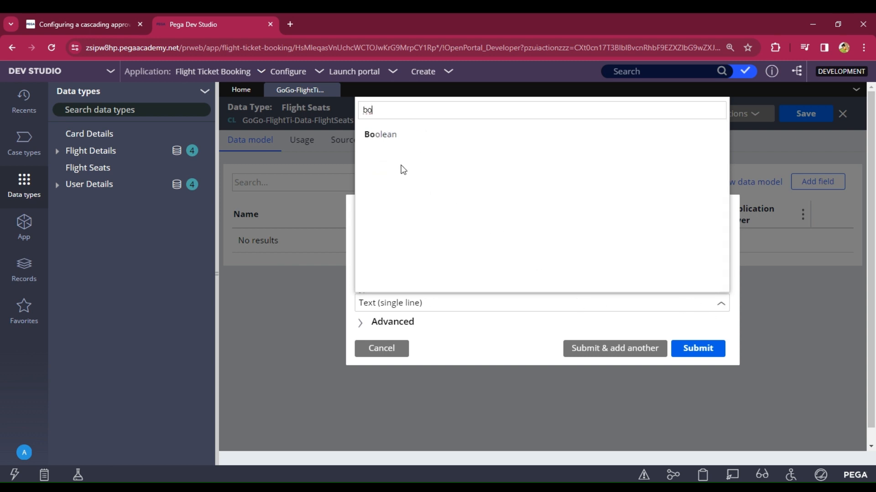
click(405, 137)
click(637, 355)
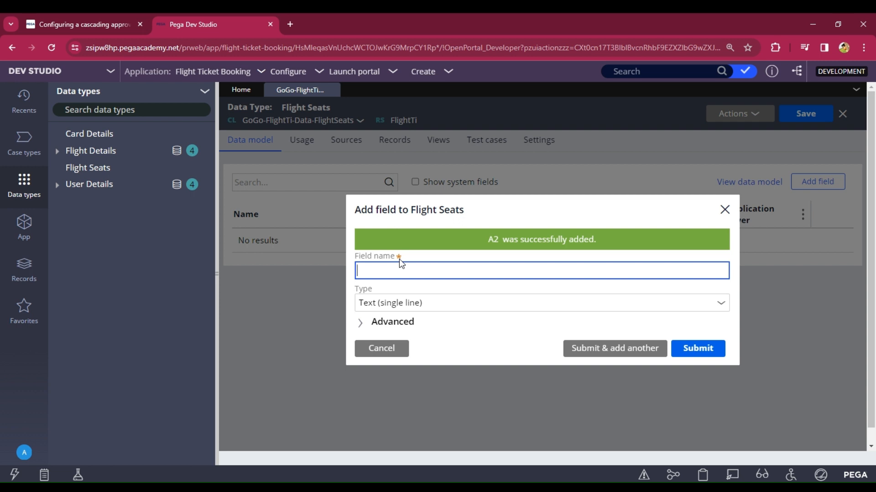
Step: Add field B1 with type Boolean
text(B1)
click(723, 308)
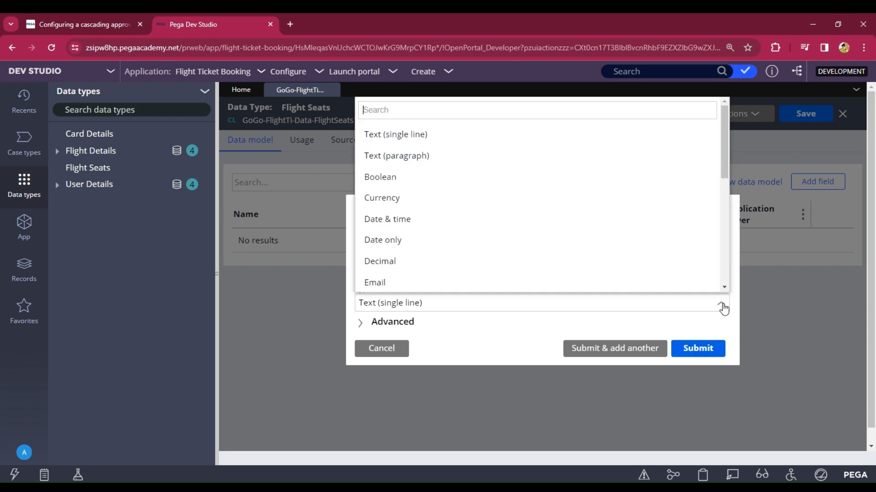
text(c)
key(BackSpace)
text(bo)
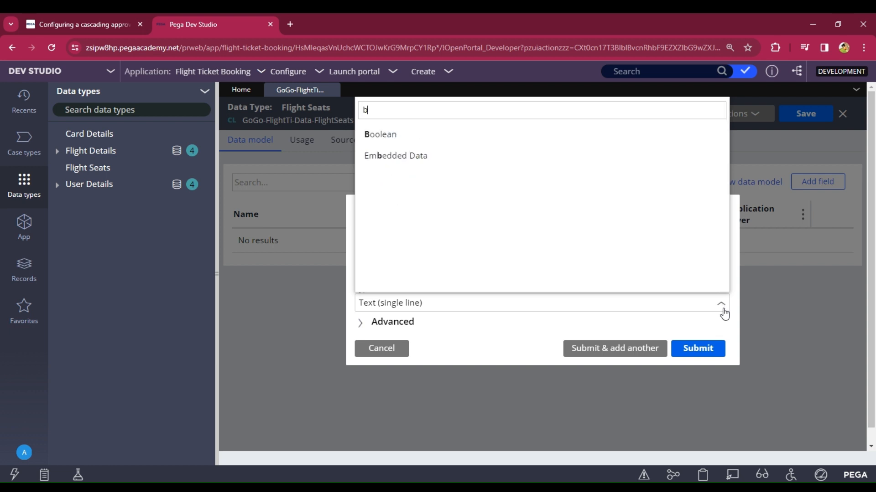
click(418, 144)
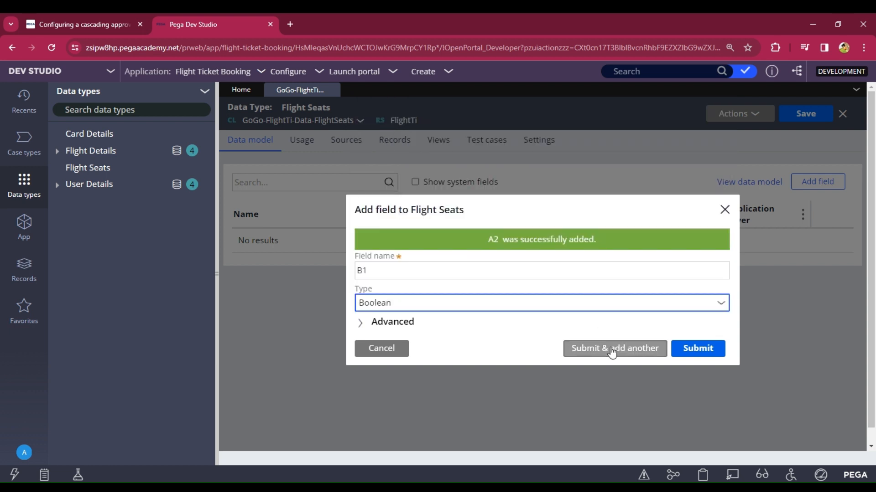
click(365, 272)
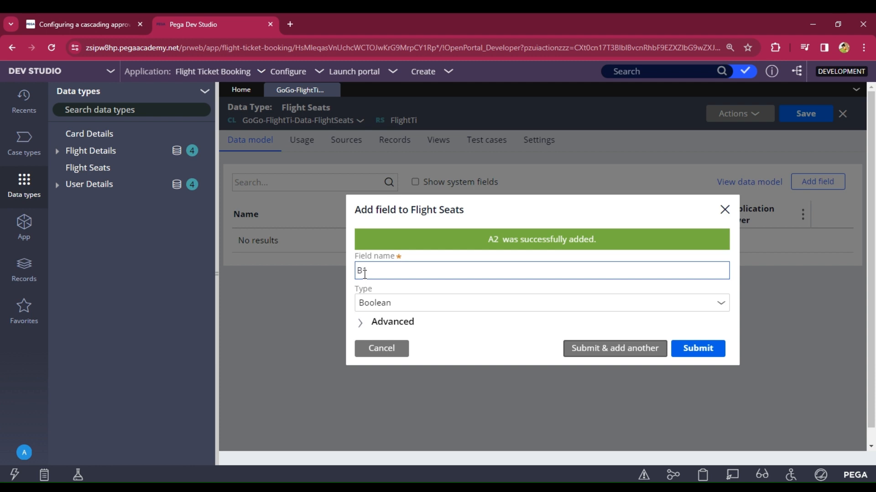
key(Return)
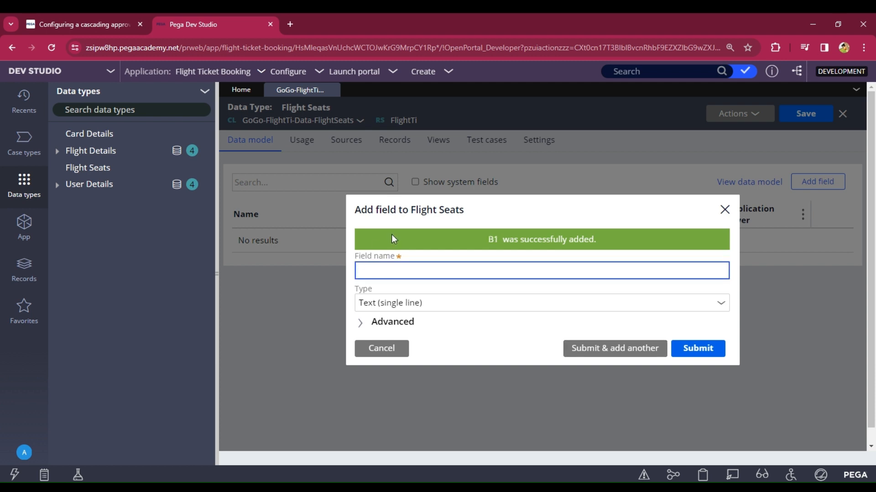
Step: Add field B2 with type Boolean
text(B2)
key(BackSpace)
text(2)
click(720, 307)
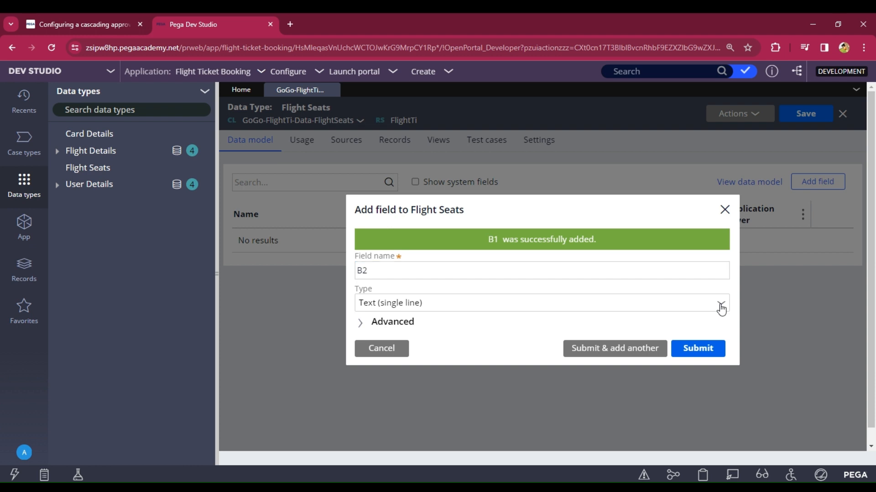
click(721, 309)
text(bo)
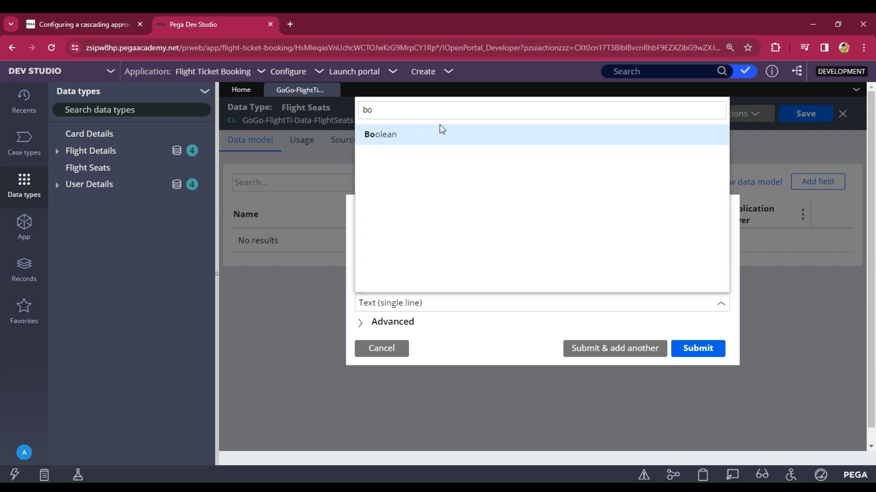
click(441, 133)
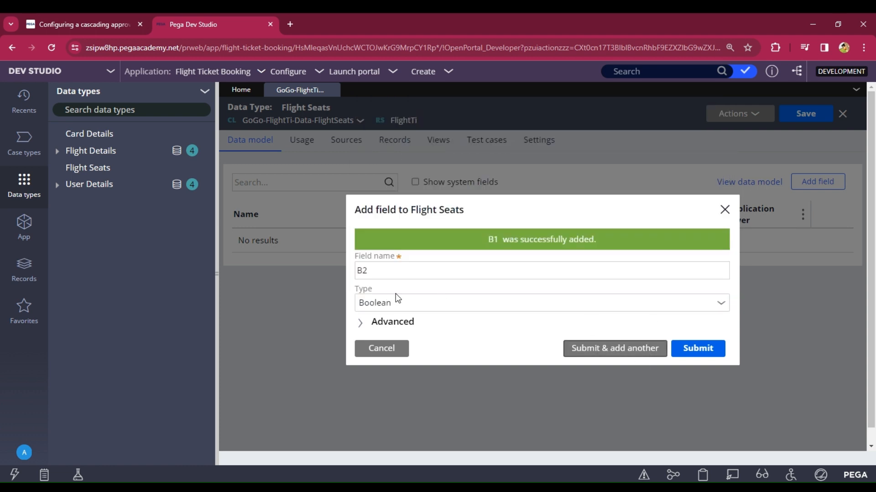
Step: Add fields C1 and C2 as Boolean, finishing the seat fields
text(C1)
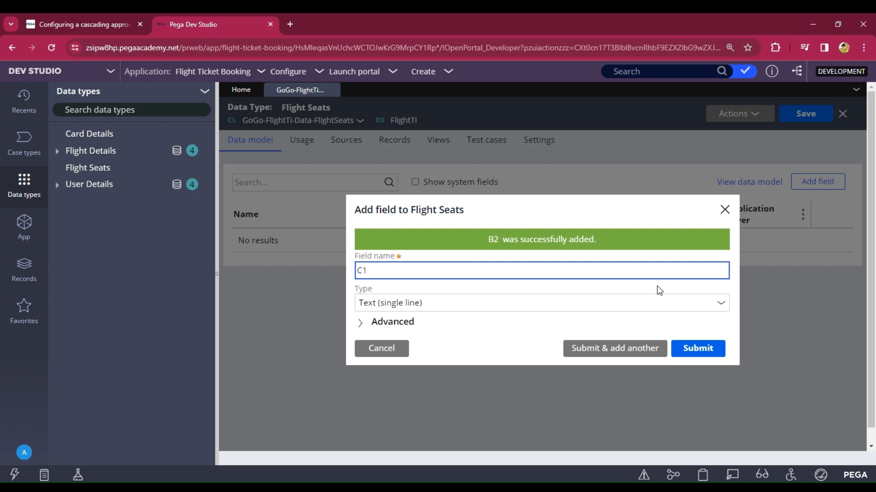
click(721, 307)
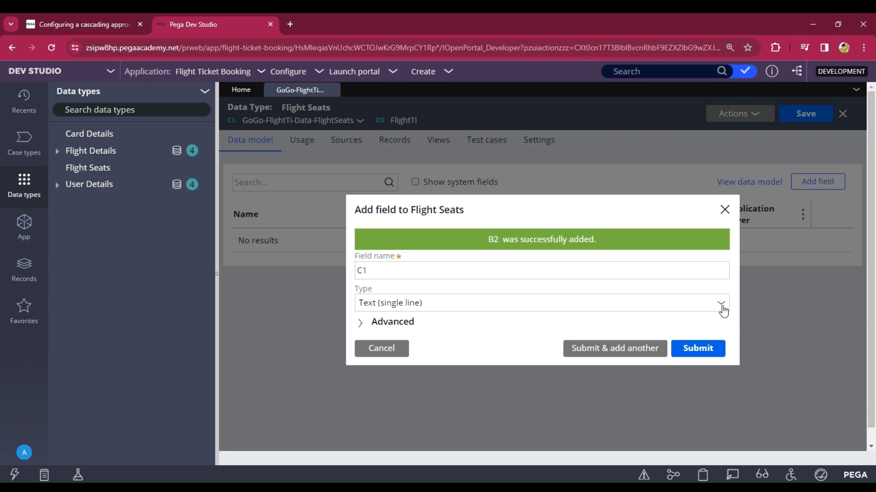
text(bo)
click(412, 135)
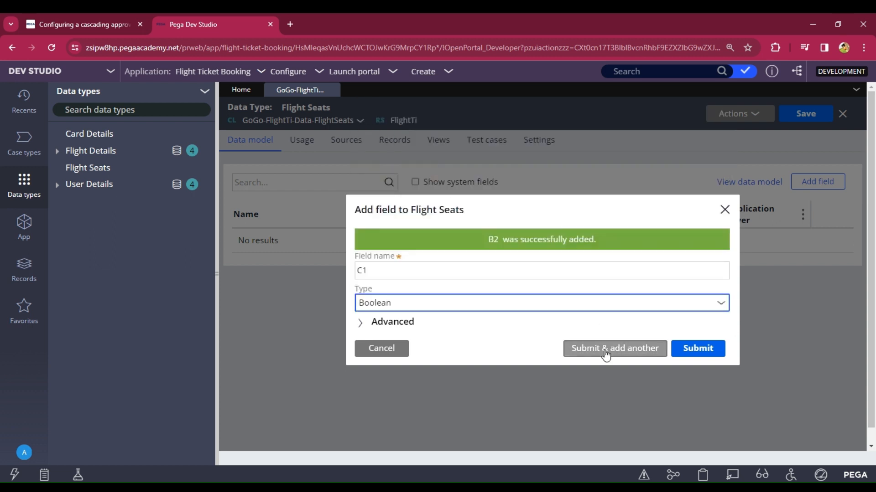
click(606, 355)
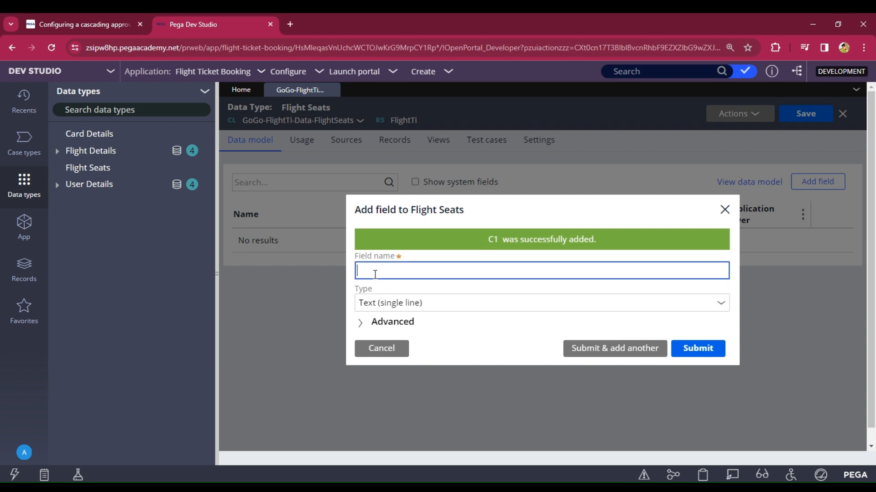
text(C2)
click(722, 308)
text(b)
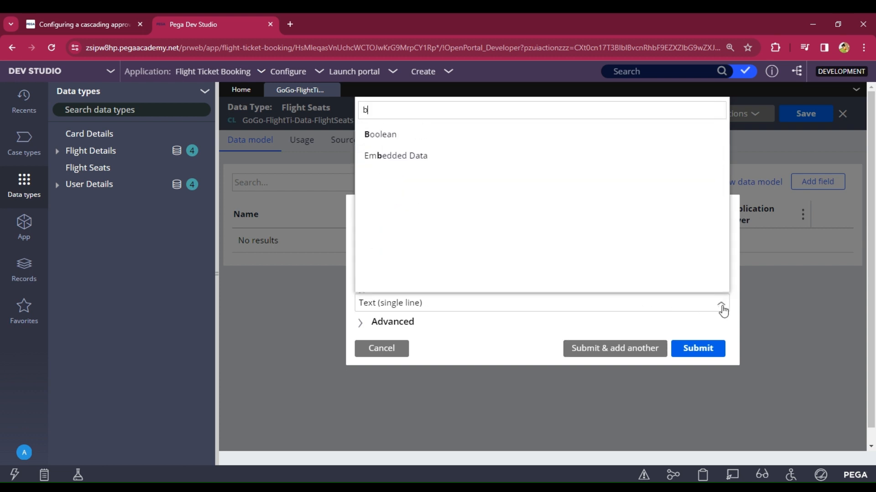
click(379, 135)
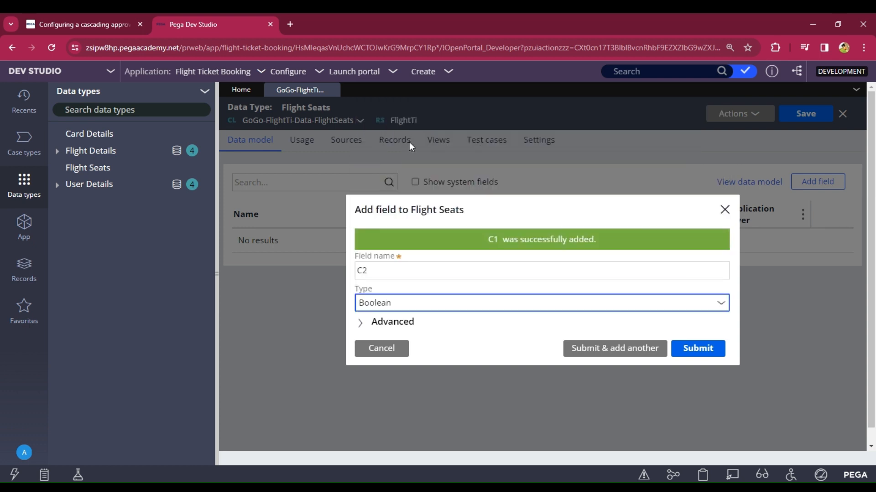
click(691, 349)
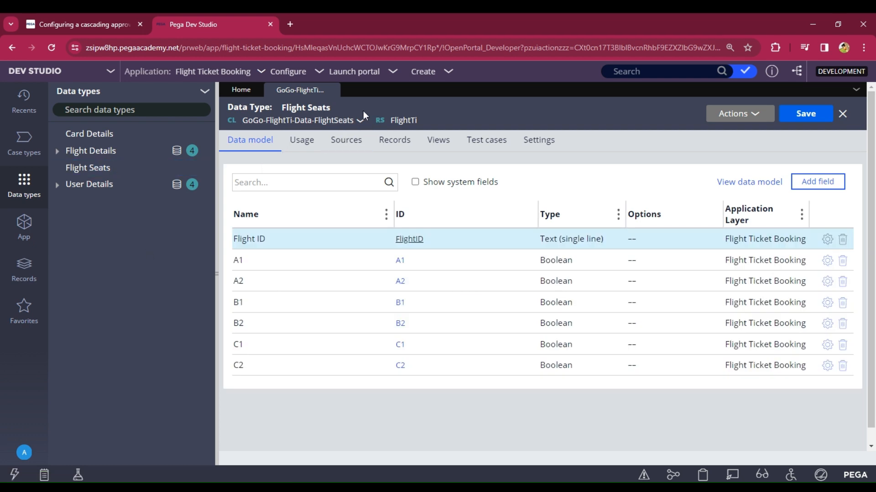
Step: Configure Flight Seats local data storage with Flight ID as the key, then close the review
drag(332, 109, 280, 104)
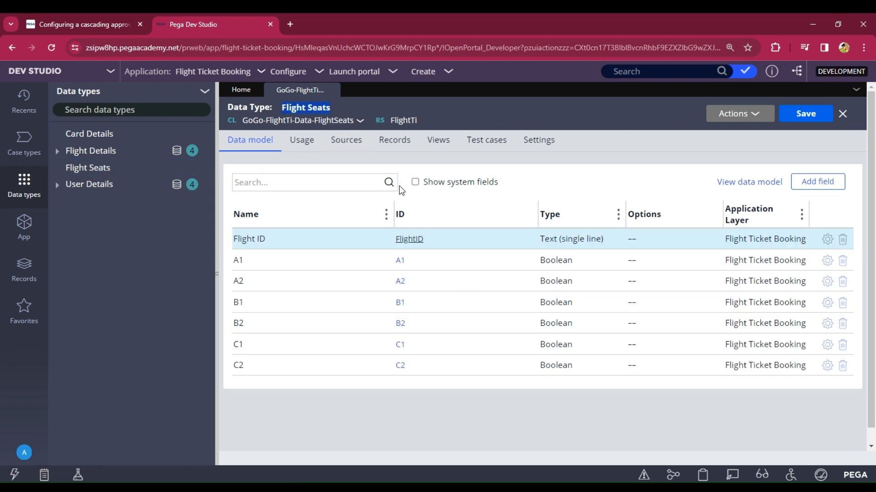
click(392, 144)
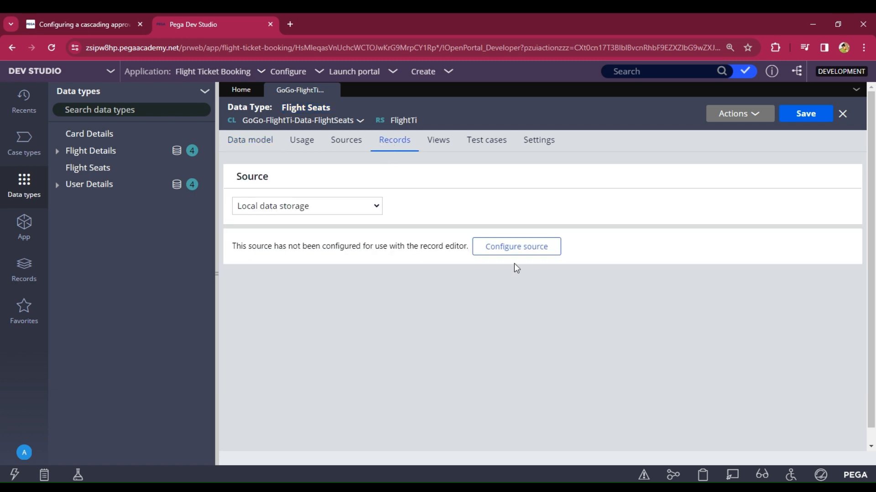
click(509, 248)
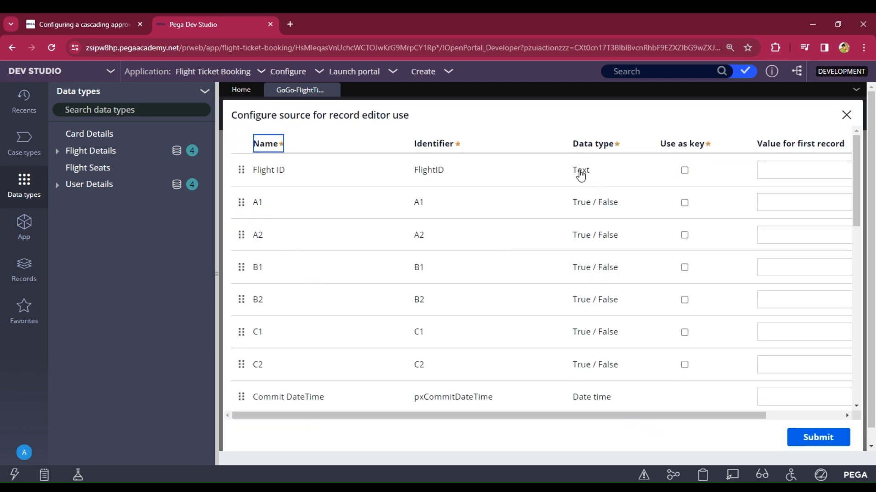
click(685, 171)
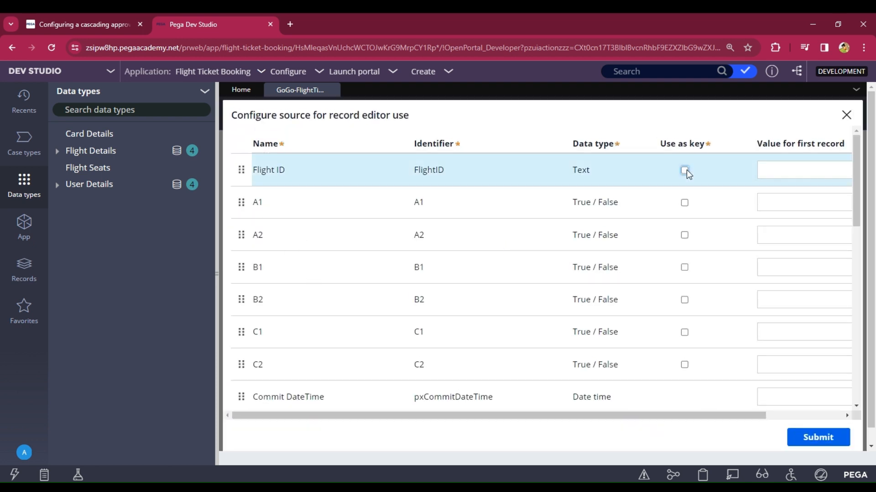
click(685, 170)
click(811, 441)
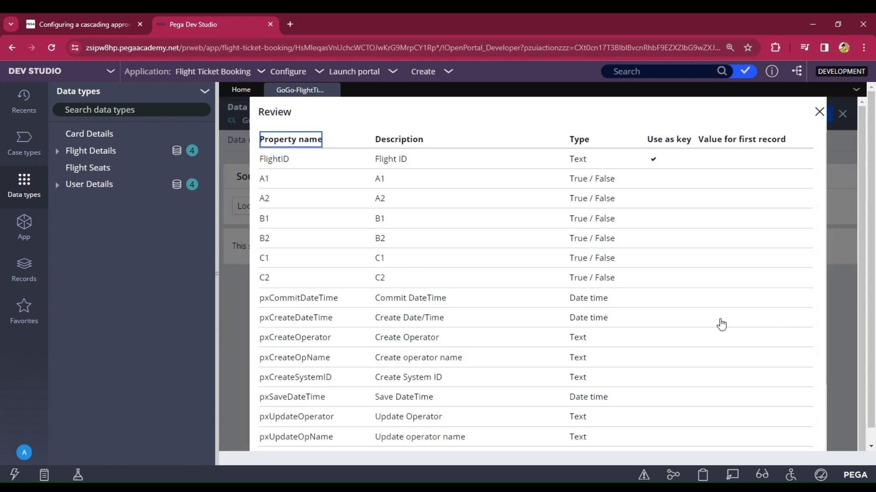
scroll(596, 307, down, 3)
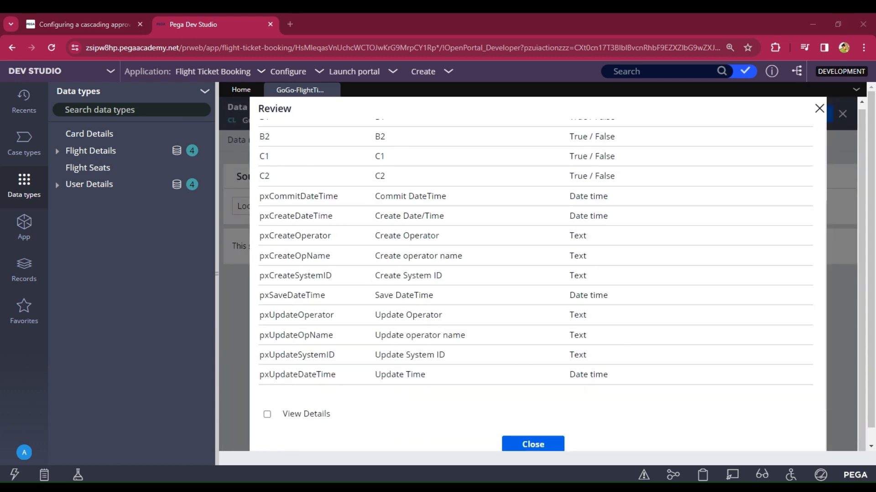
click(533, 444)
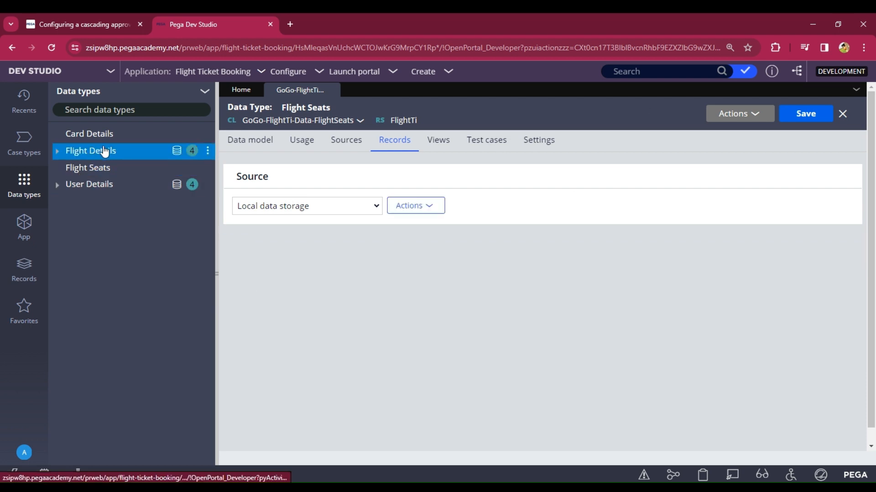
Step: Add Flight Seats records A001, A002 and A003 and save them
click(177, 152)
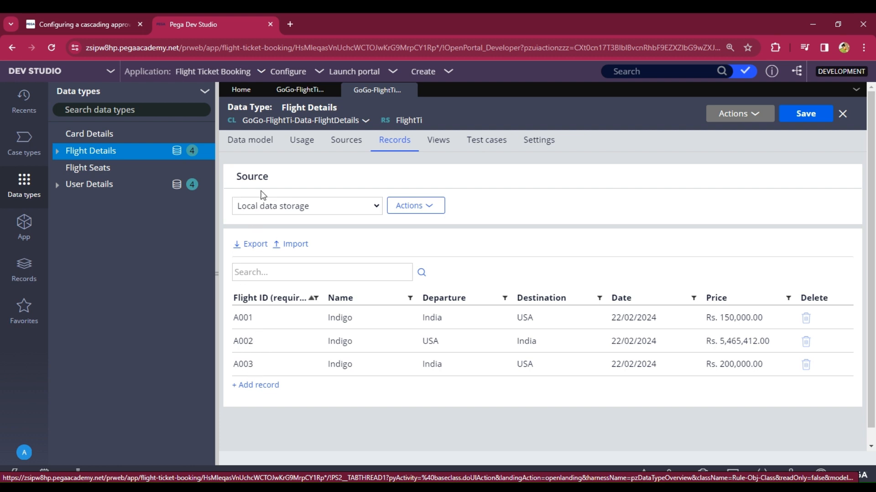
click(307, 90)
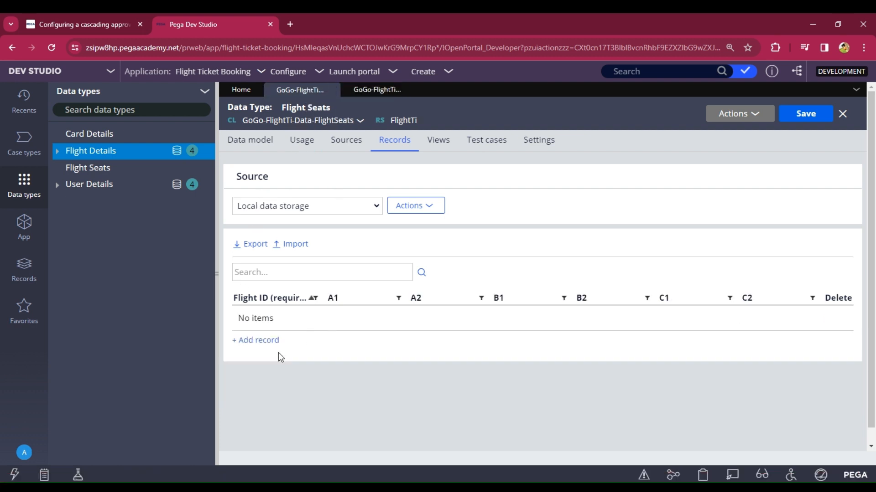
click(256, 340)
text(A00)
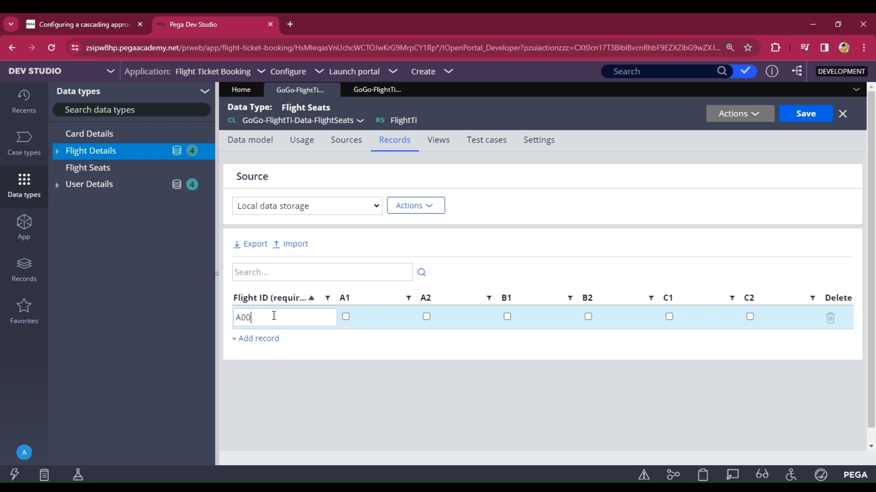
text(1)
click(256, 339)
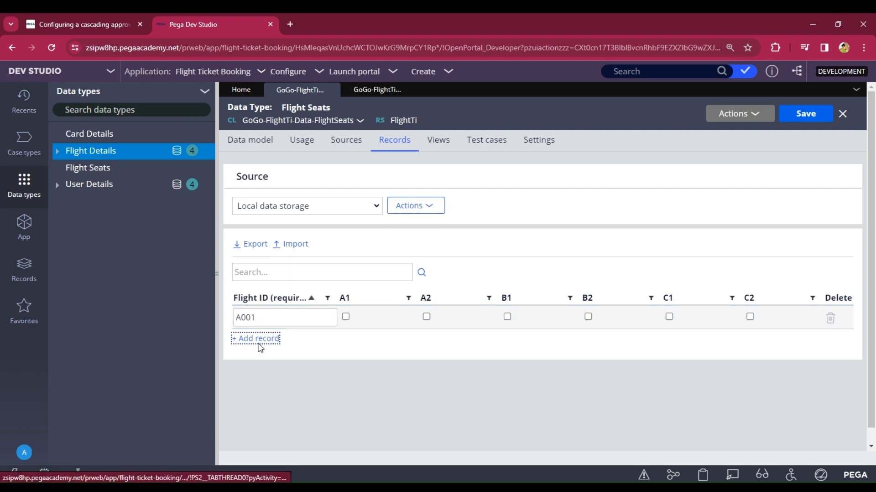
text(A002)
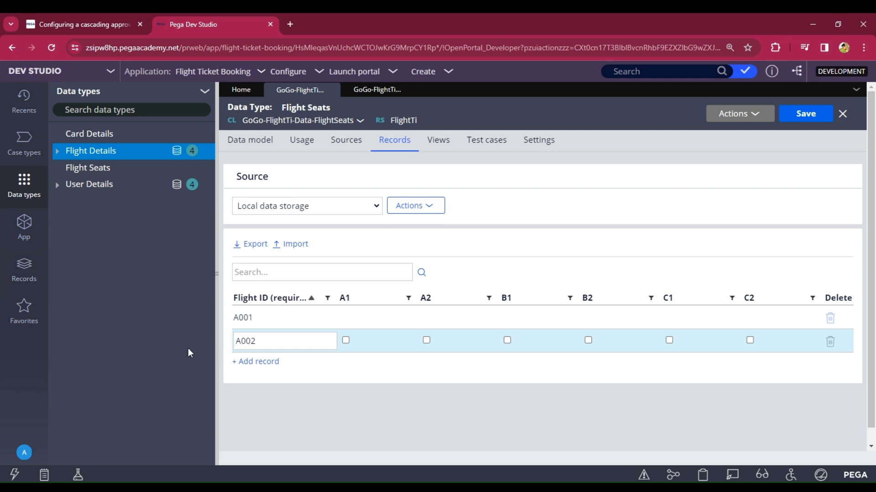
click(250, 361)
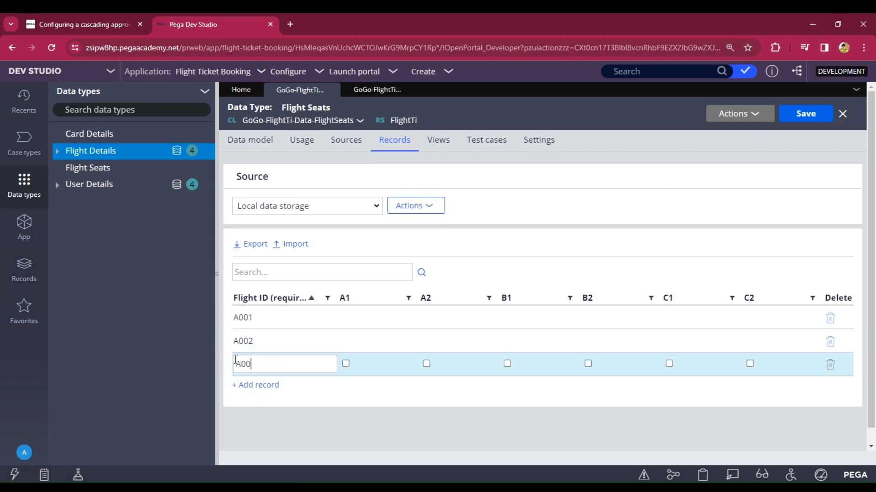
click(808, 113)
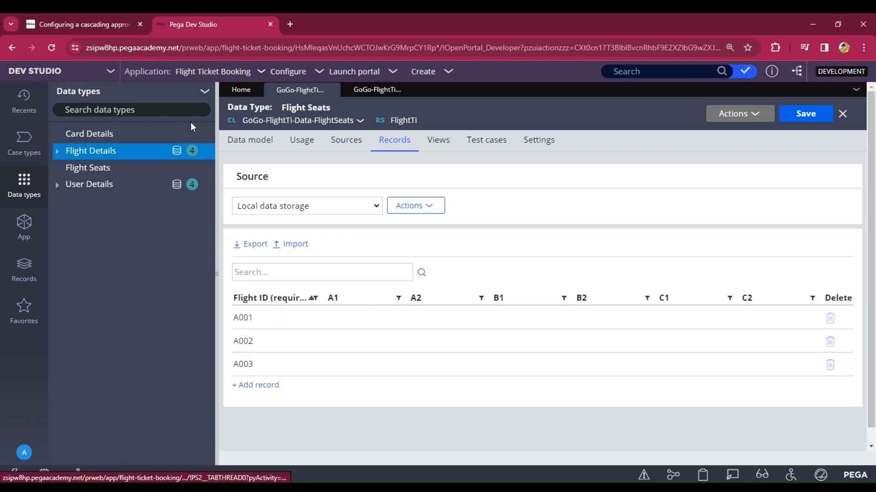
Step: Open the Ticket Booking case type and scroll its life cycle to the right
click(23, 138)
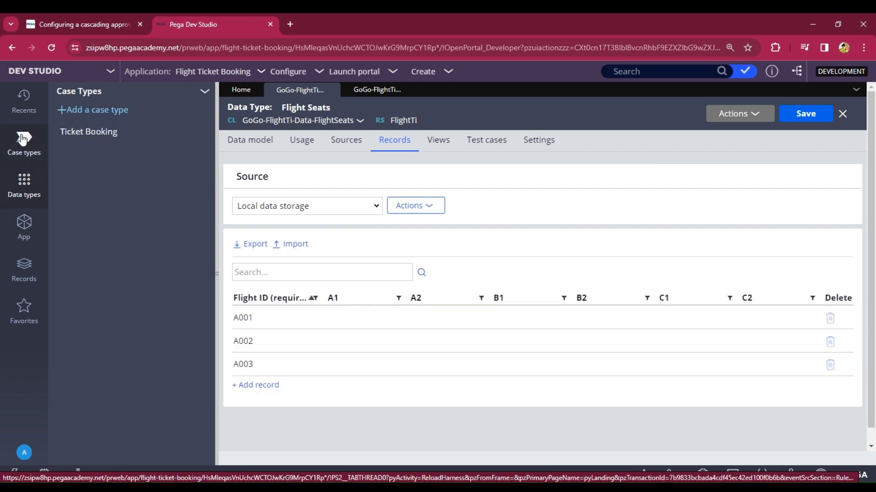
click(59, 131)
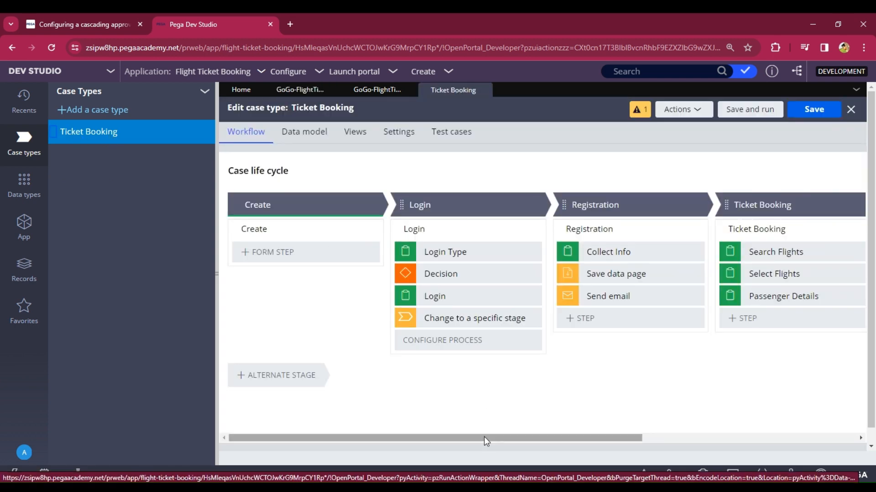
drag(483, 436, 599, 437)
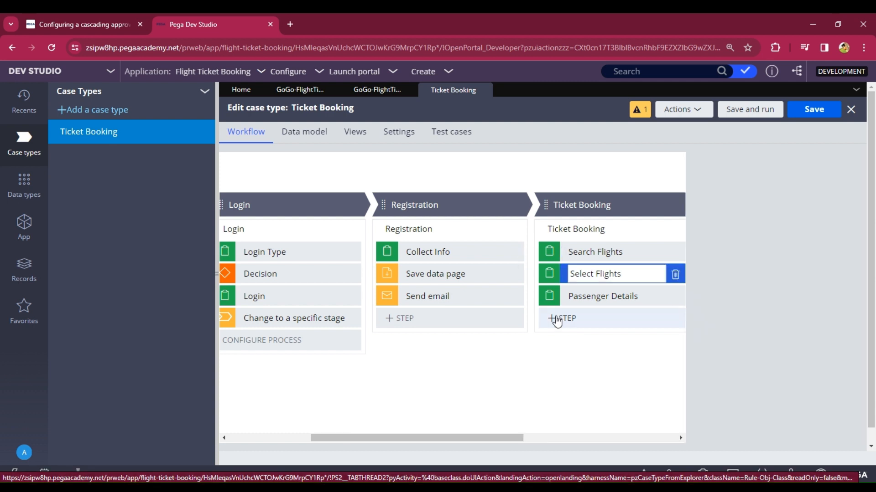
Step: Add a Collect information step named Select Seats to the Ticket Booking stage
click(561, 319)
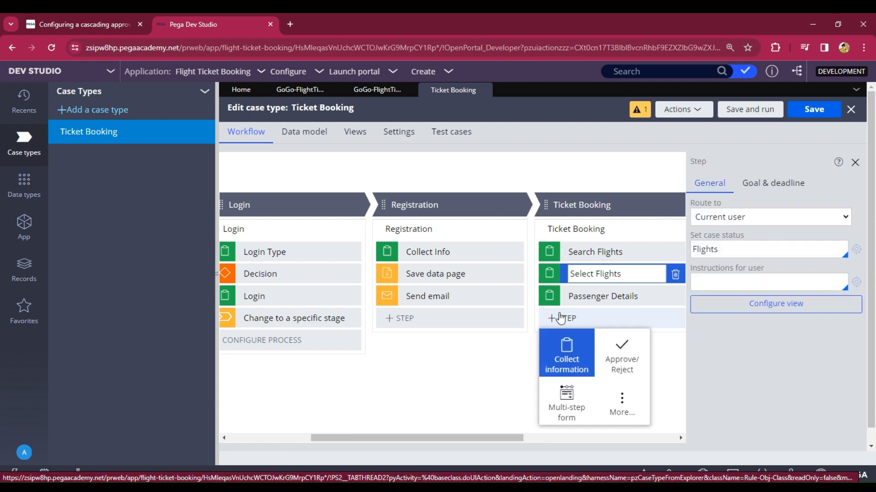
click(571, 355)
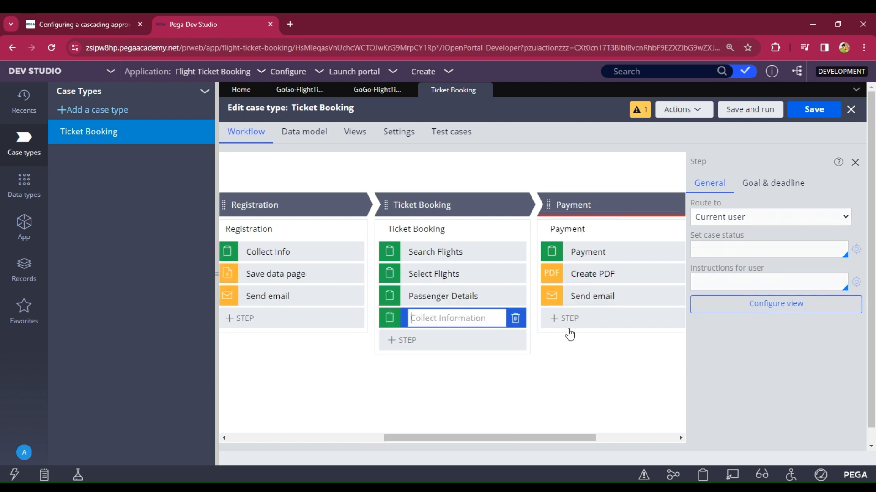
text(Selct)
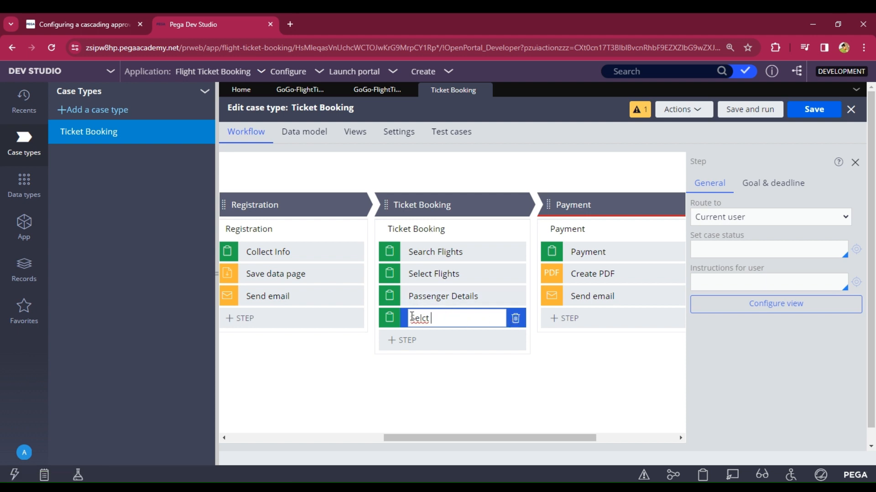
right_click(411, 318)
click(471, 101)
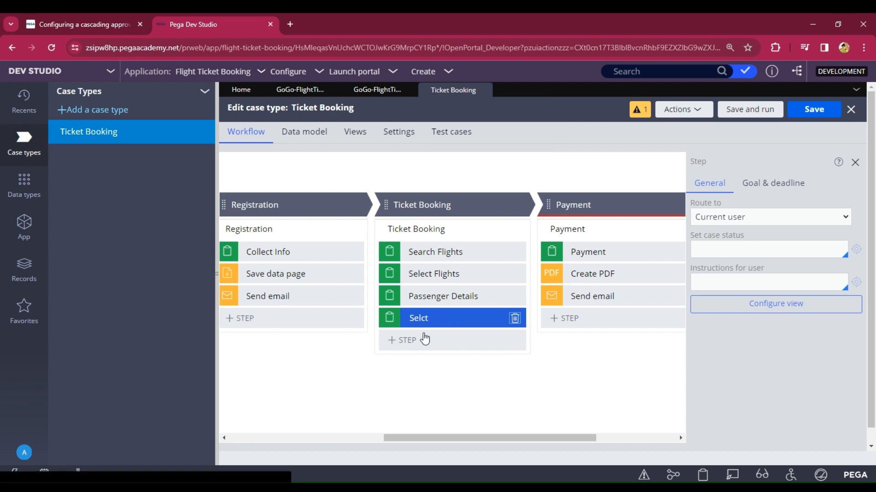
click(445, 293)
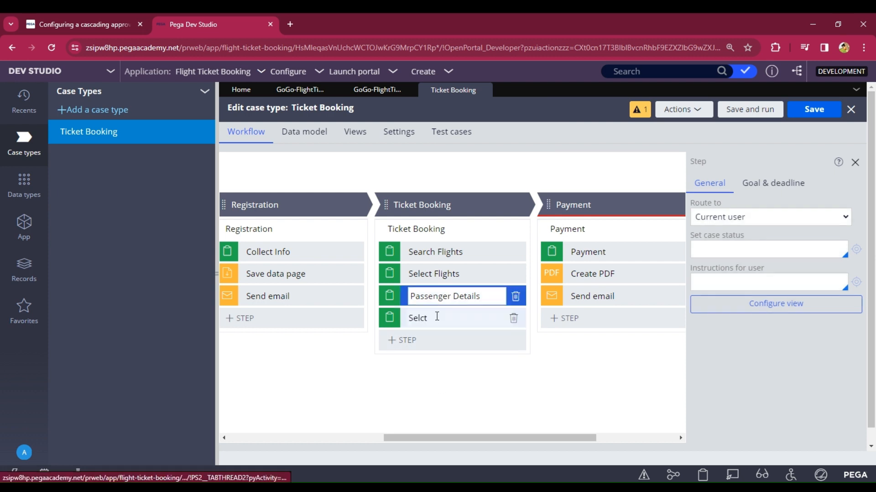
click(438, 318)
click(438, 319)
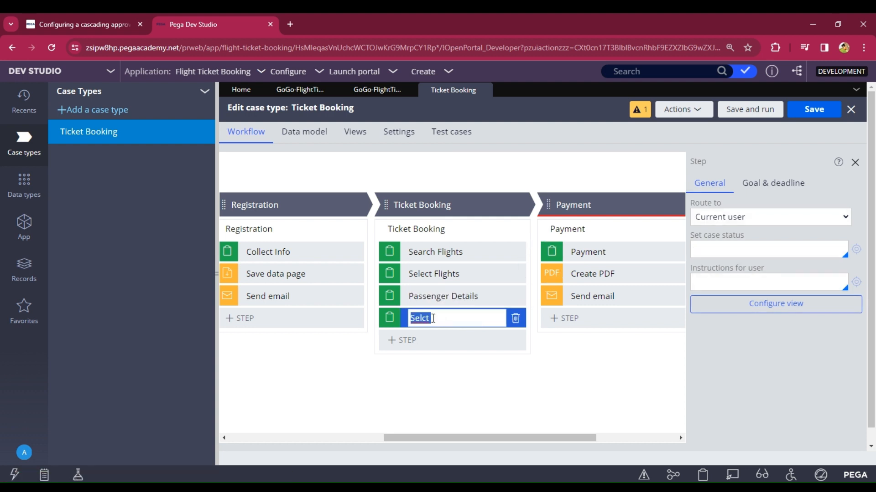
key(BackSpace)
text(Seats)
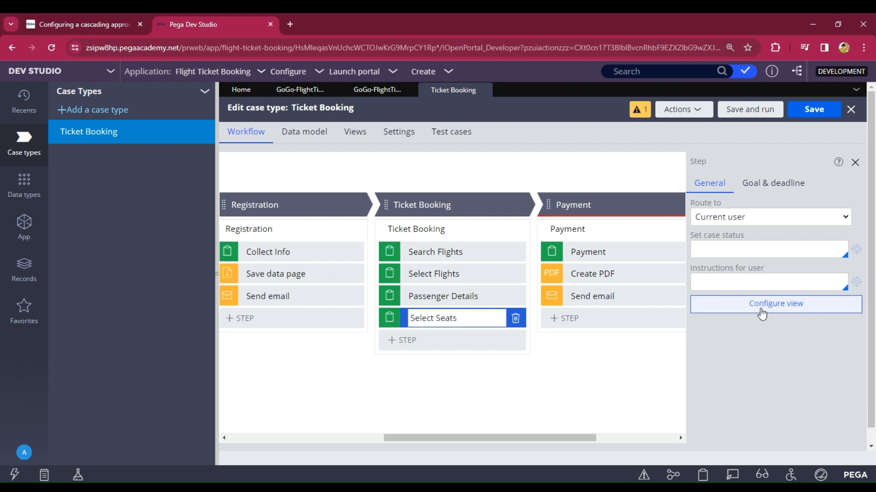
click(743, 313)
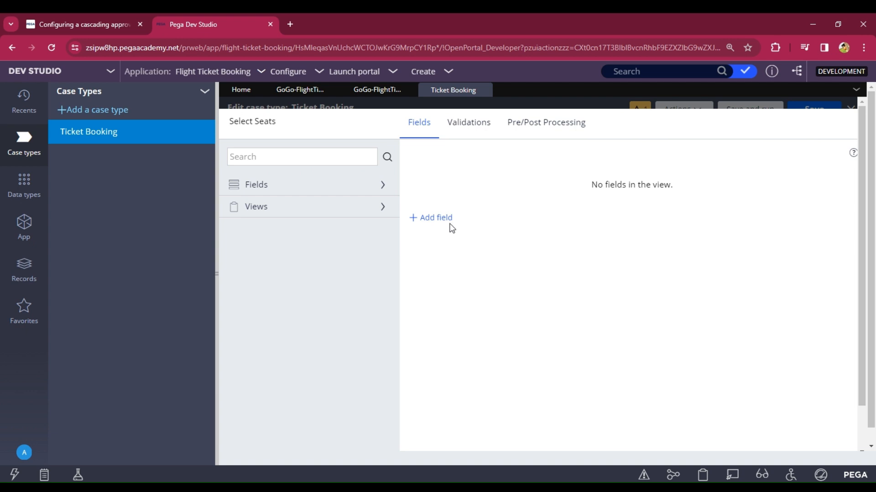
Step: Add a Select Seats field of type Embedded Data linked to the Flight Seats data object
click(443, 219)
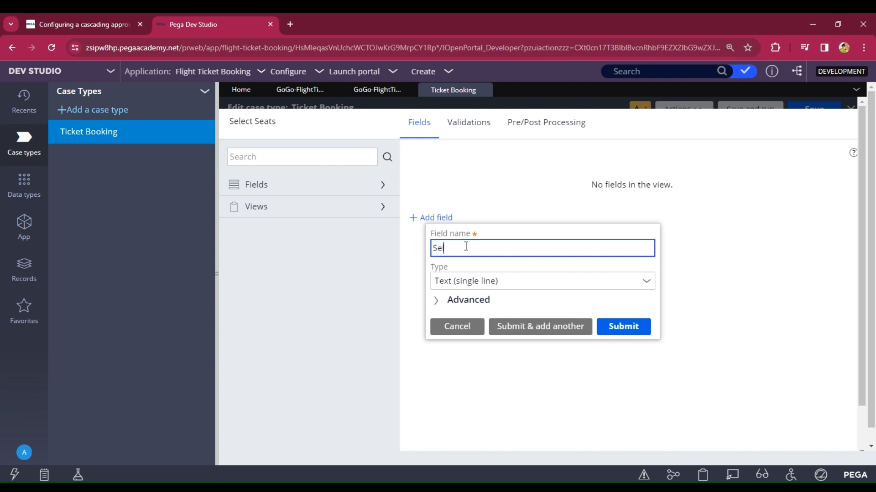
click(649, 284)
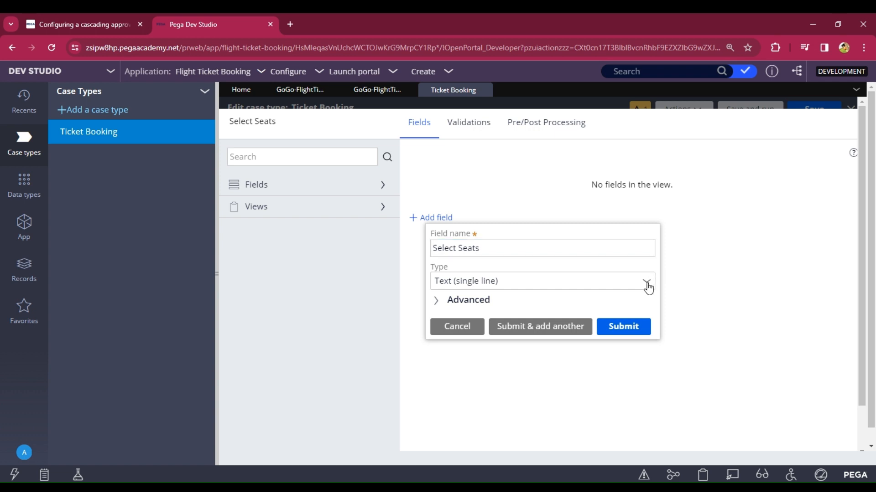
click(418, 223)
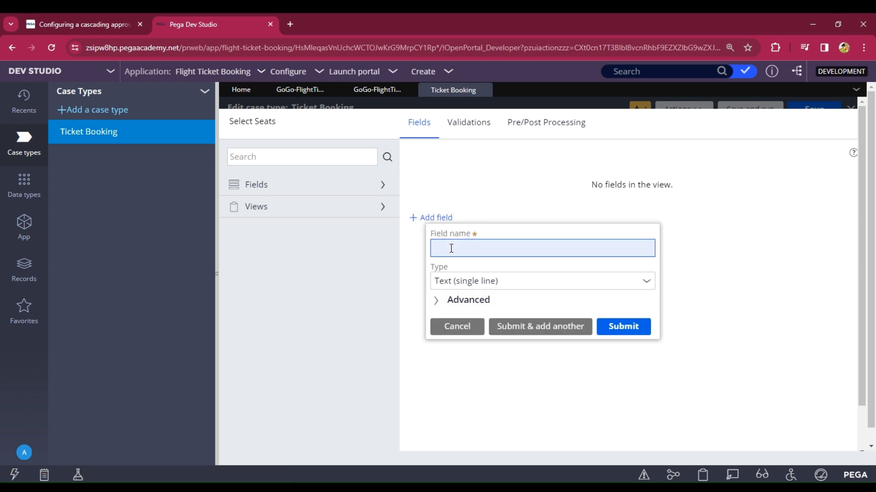
text(Select Seats)
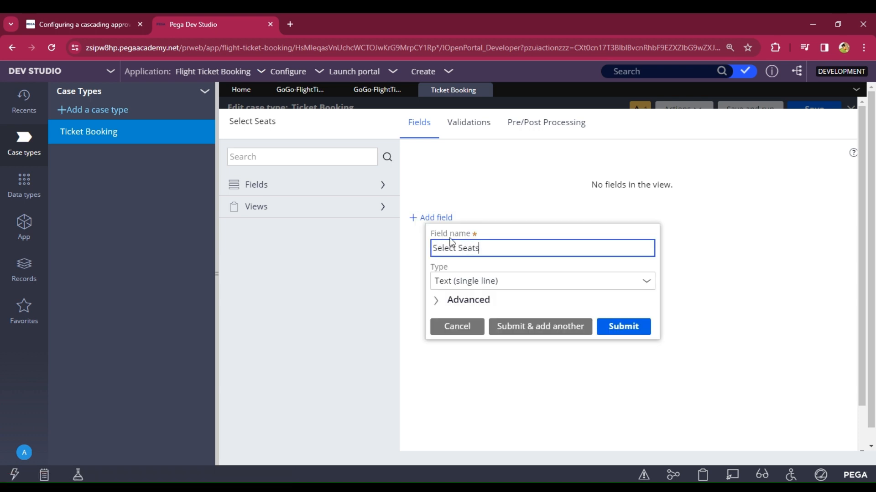
click(647, 285)
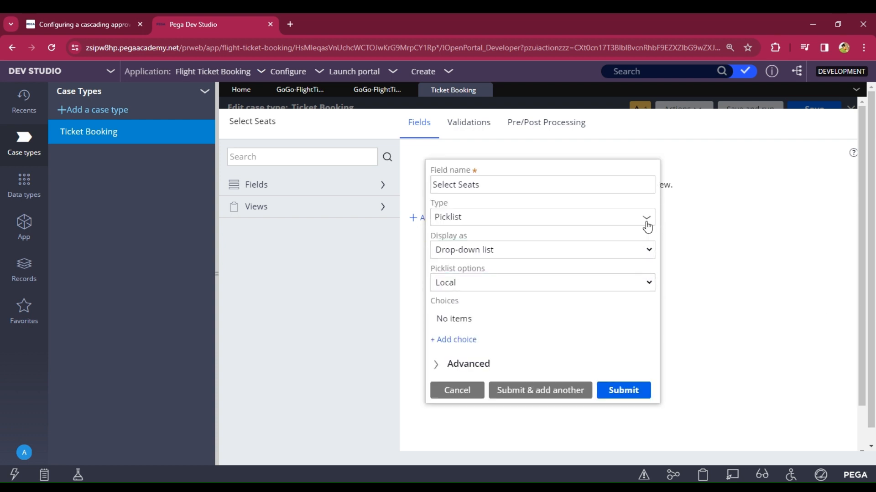
click(647, 222)
text(em)
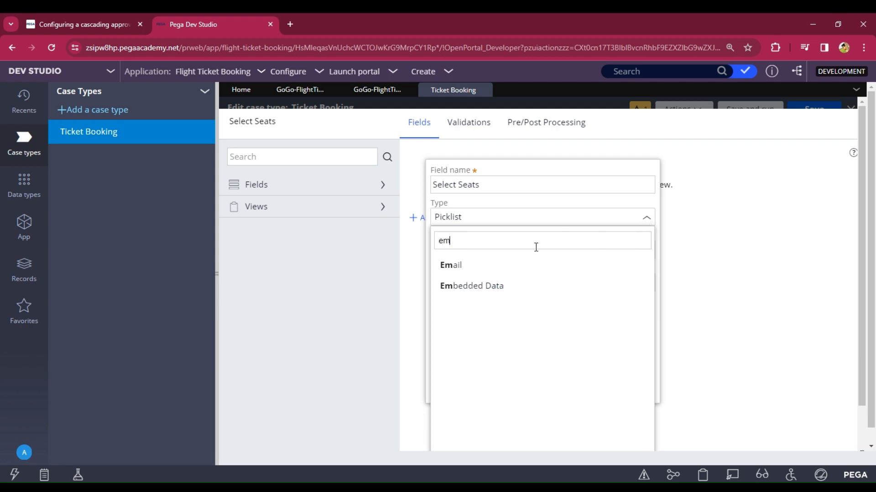
click(530, 286)
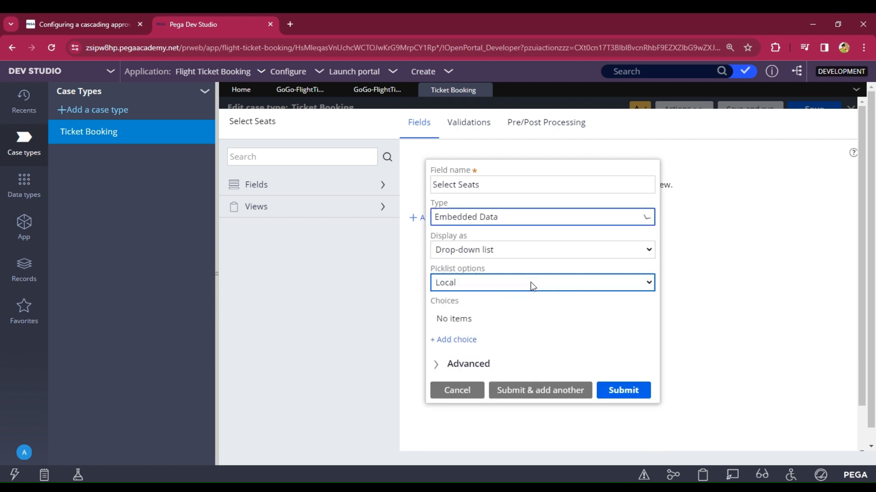
click(470, 285)
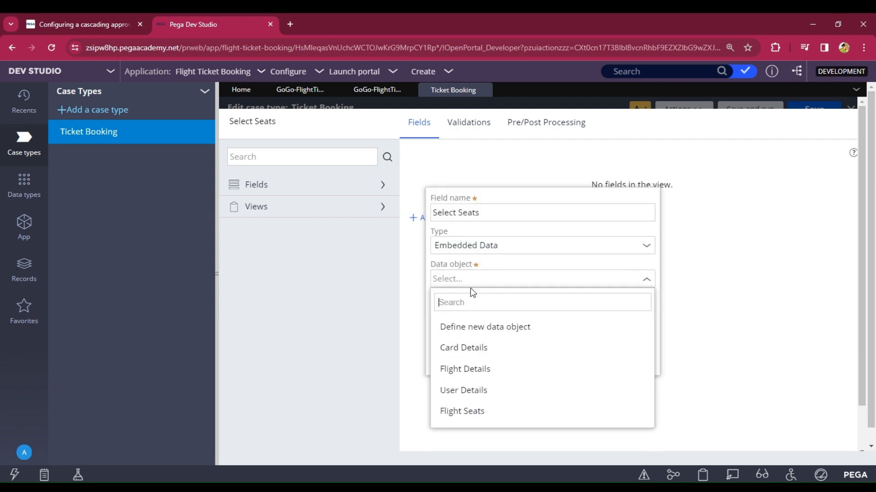
click(474, 412)
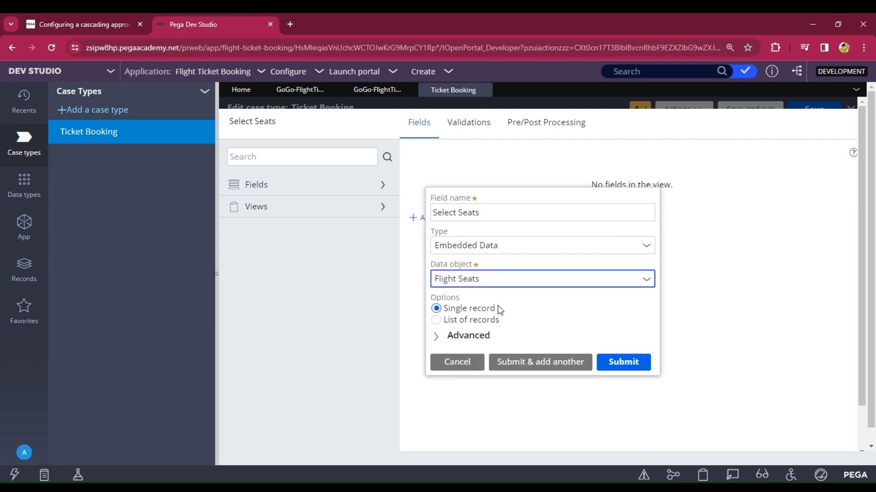
click(631, 365)
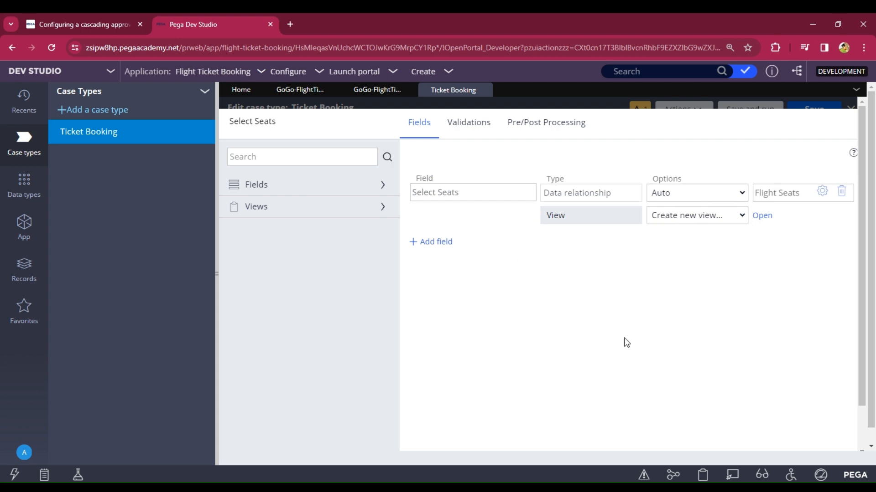
Step: Create a new view named Select_Seats for the Select Seats field
click(757, 216)
click(653, 241)
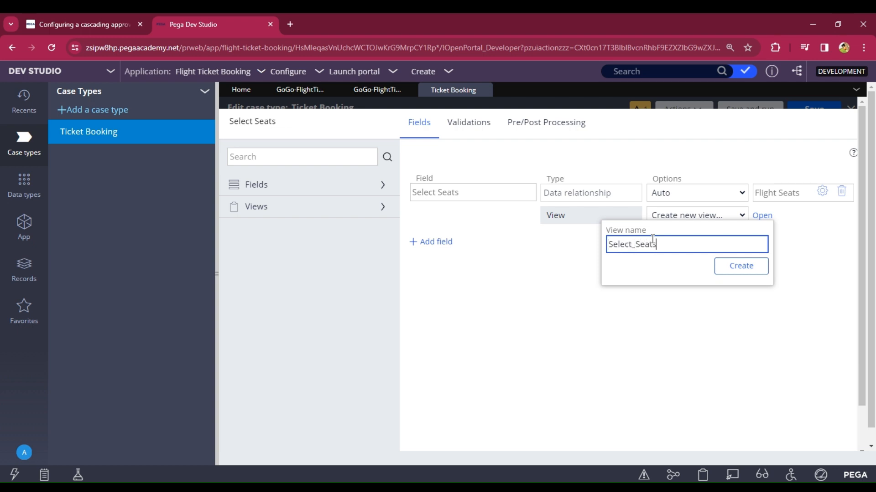
key(ctrl+a)
click(749, 272)
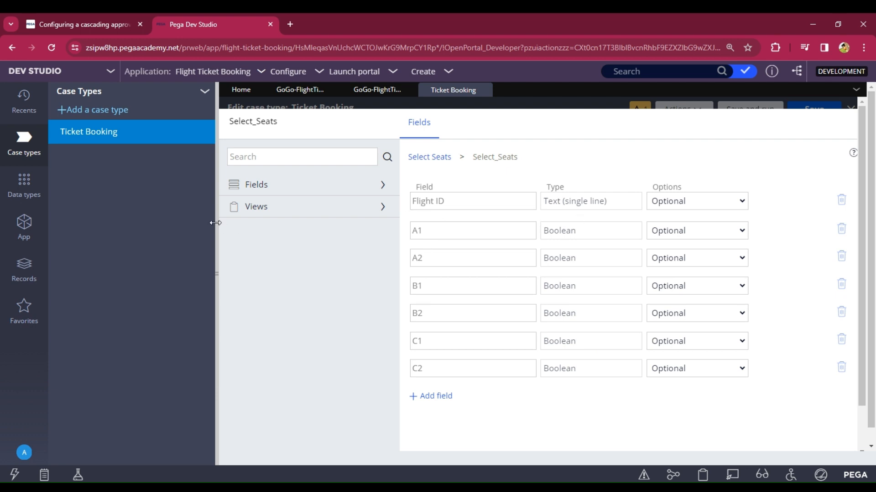
Step: Remove Flight ID from the Select_Seats view and submit its fields
drag(215, 222, 136, 218)
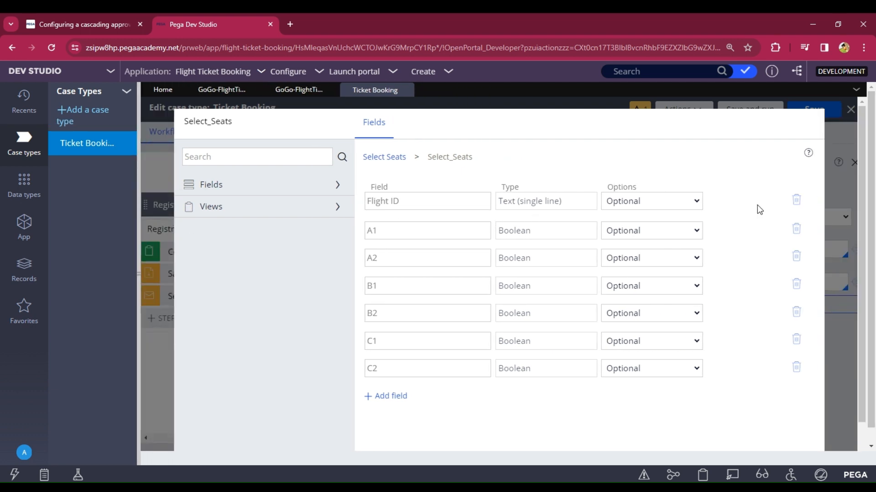
click(796, 199)
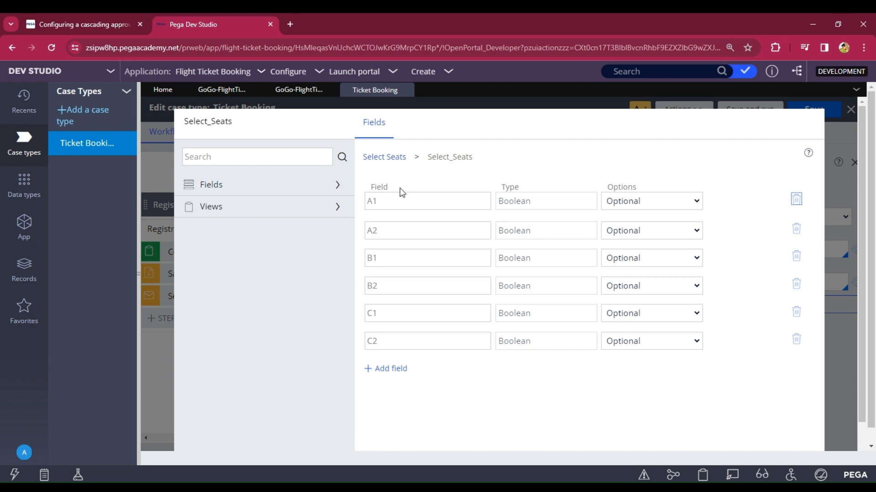
scroll(736, 379, down, 2)
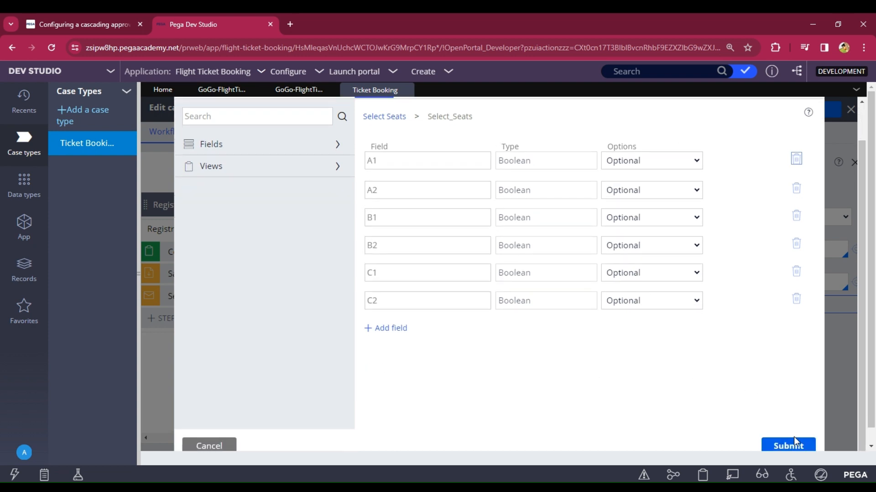
click(792, 448)
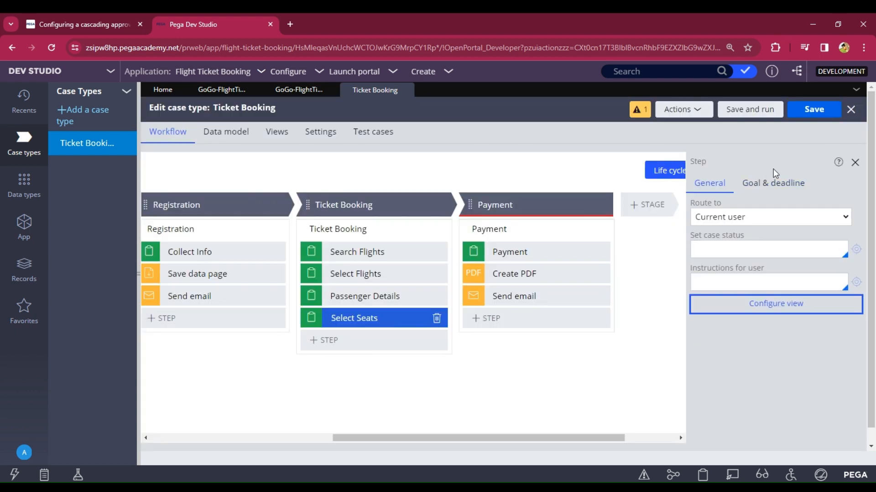
Step: Save the case type and move Select Seats above Passenger Details
click(810, 120)
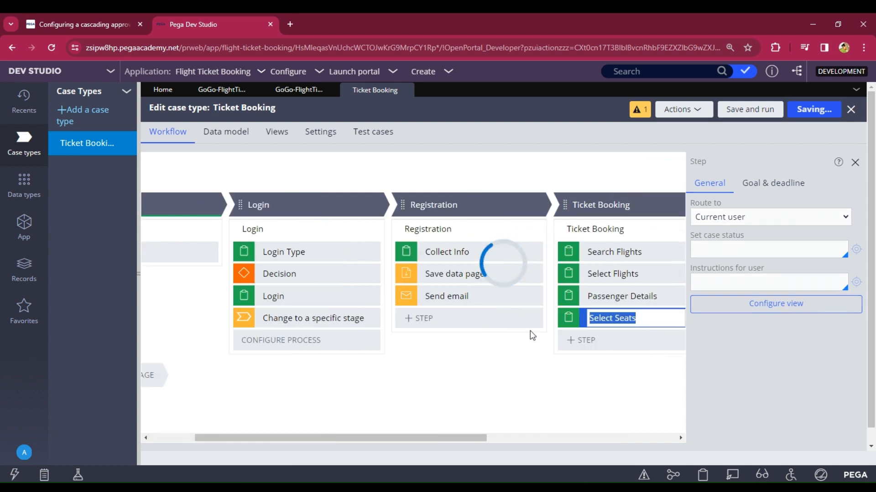
drag(406, 439, 499, 439)
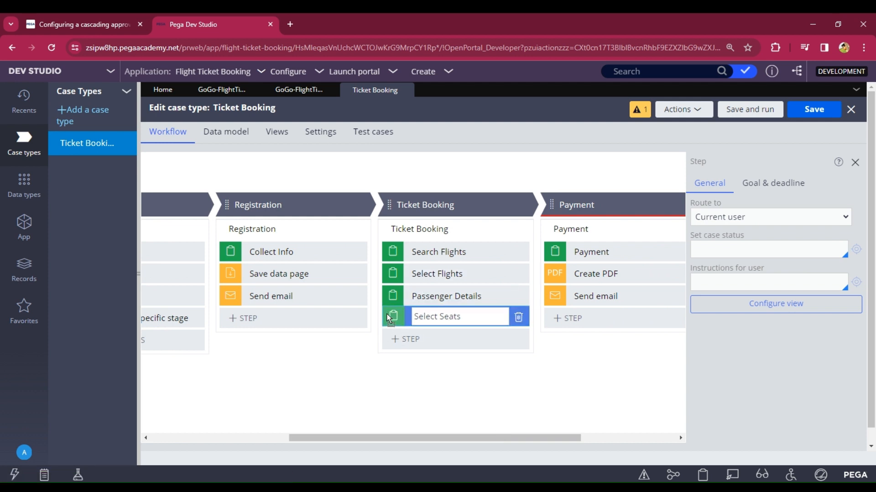
drag(390, 313, 392, 296)
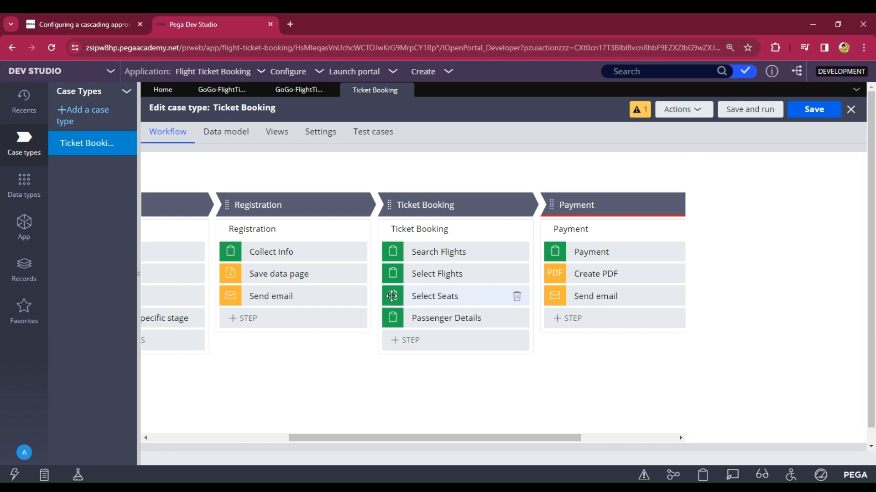
click(438, 298)
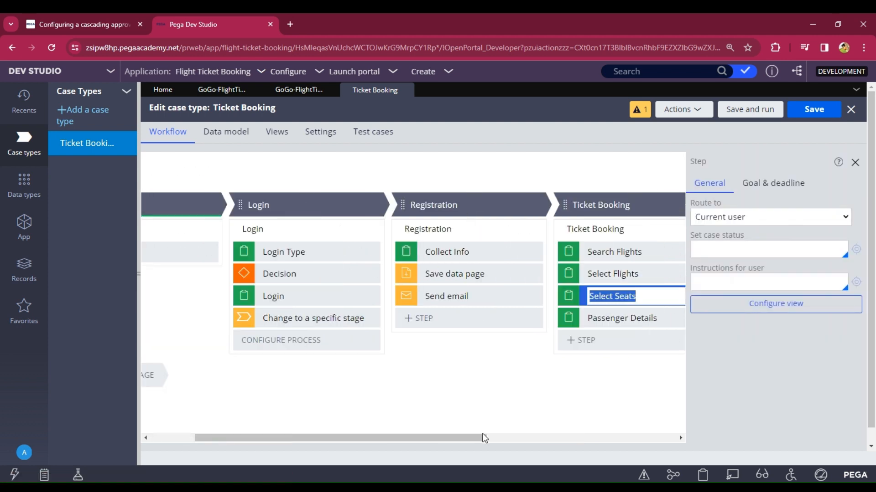
drag(483, 437, 553, 436)
Step: Save and run the Ticket Booking case, briefly checking the case type and Flight Details data type
click(740, 110)
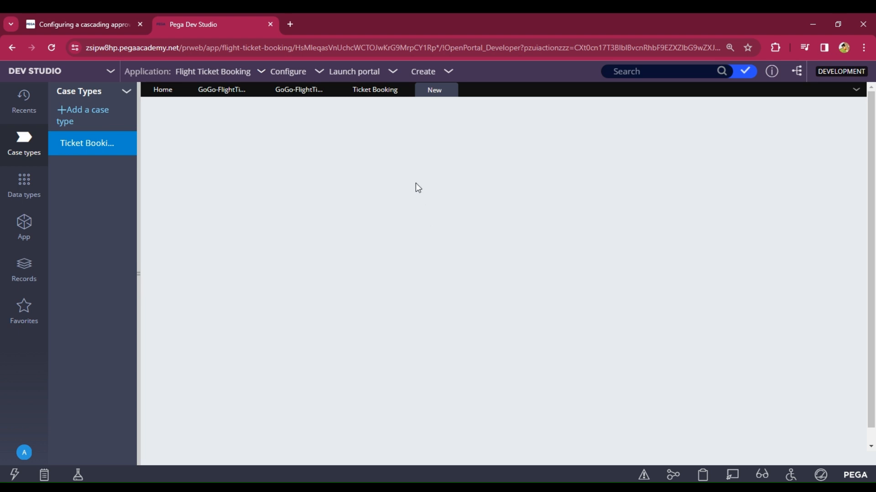
click(373, 90)
click(432, 91)
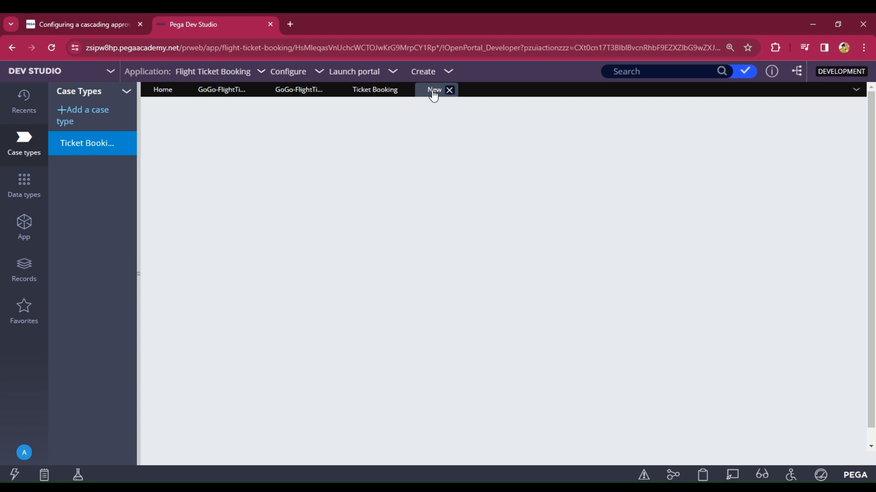
click(295, 89)
click(367, 89)
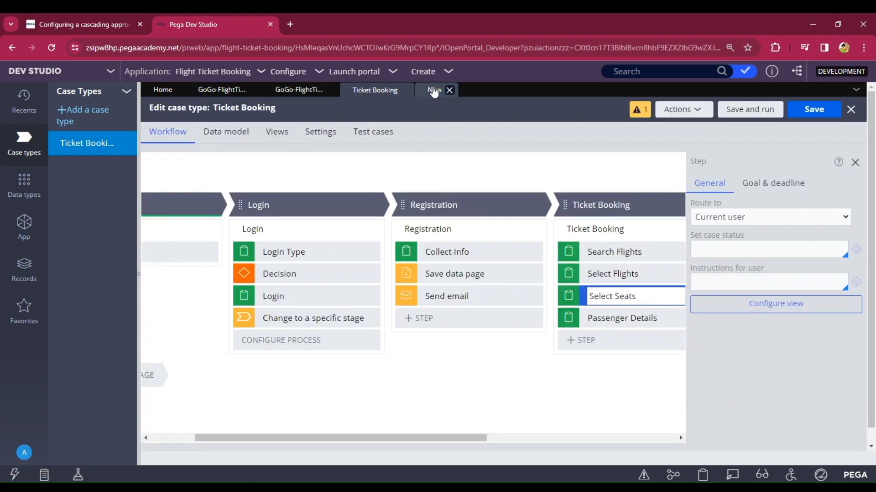
click(433, 91)
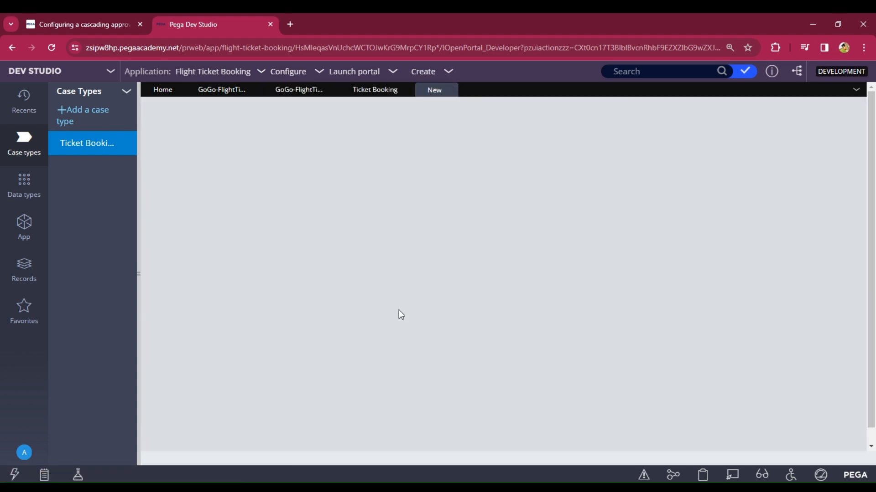
Step: Choose Login as the login type and submit the user ID and password
scroll(393, 303, down, 6)
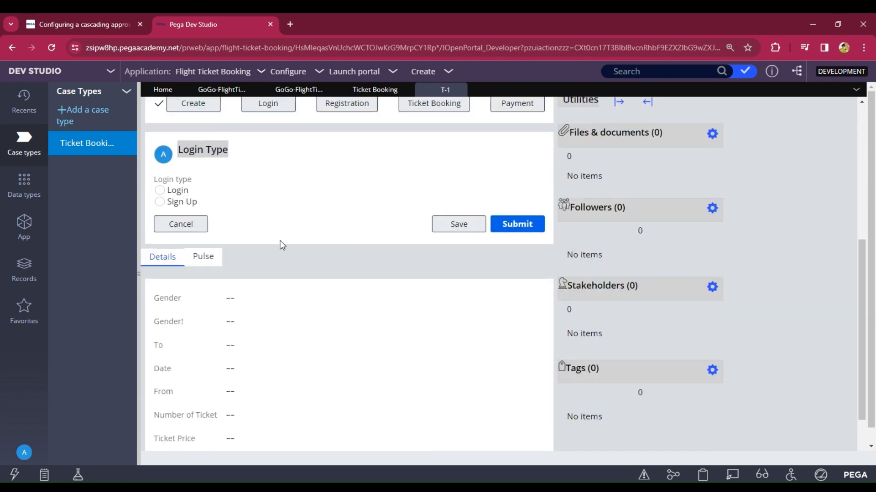
click(159, 191)
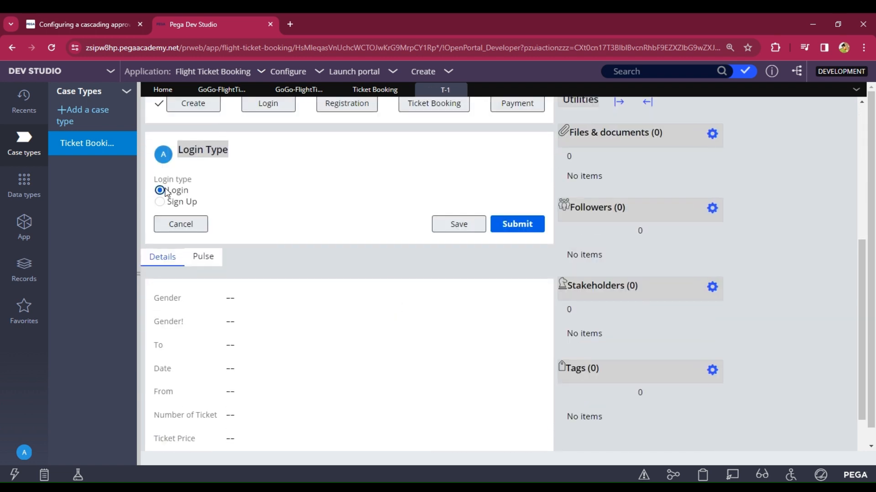
click(525, 230)
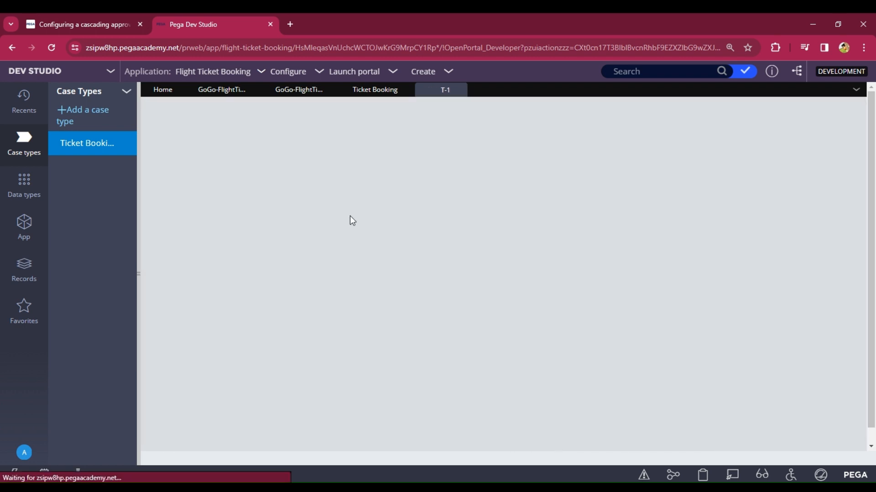
scroll(342, 276, down, 3)
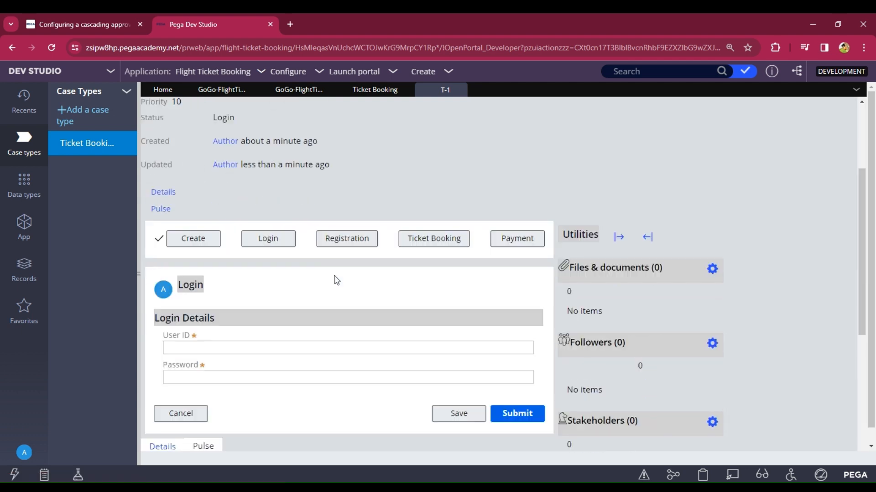
scroll(337, 280, down, 1)
click(232, 322)
text(A)
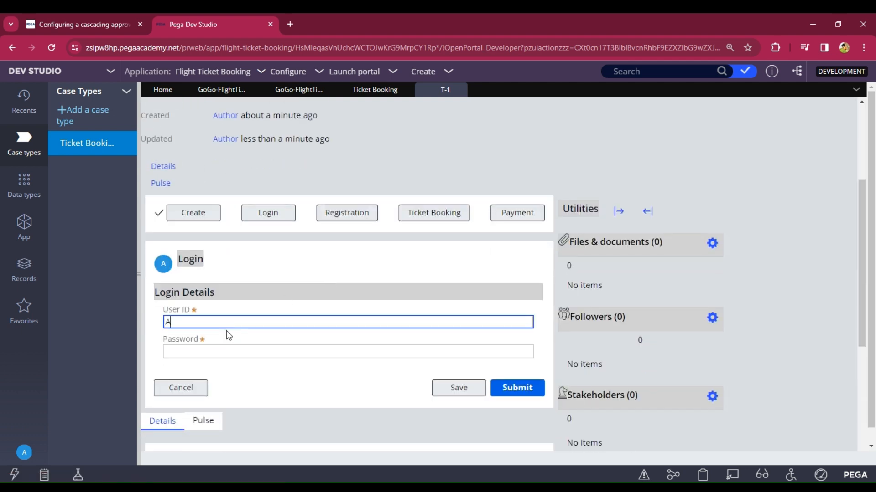
text(001)
click(208, 347)
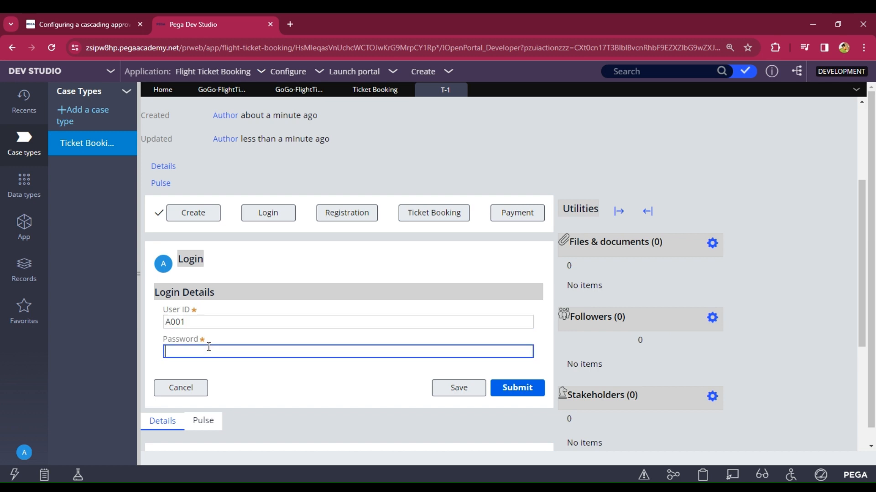
text(rules)
click(536, 392)
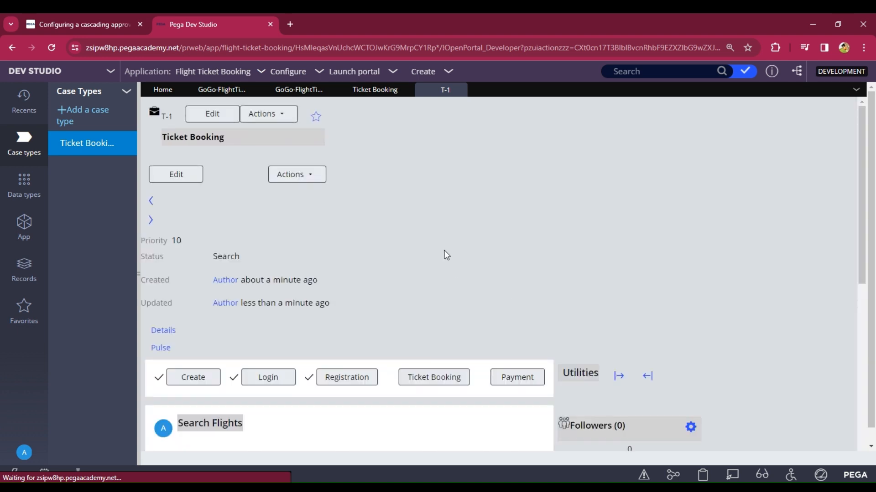
Step: Search flights from India to USA on 22 February 2024
scroll(431, 237, down, 4)
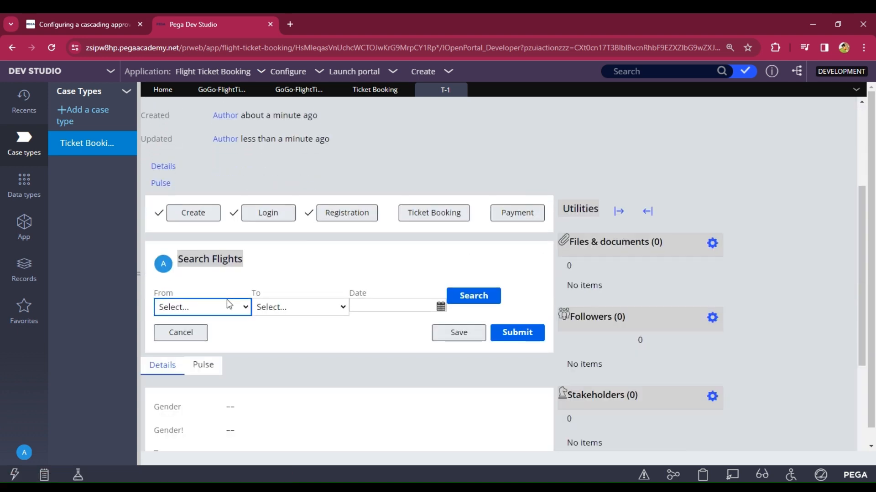
click(198, 361)
click(310, 315)
click(305, 340)
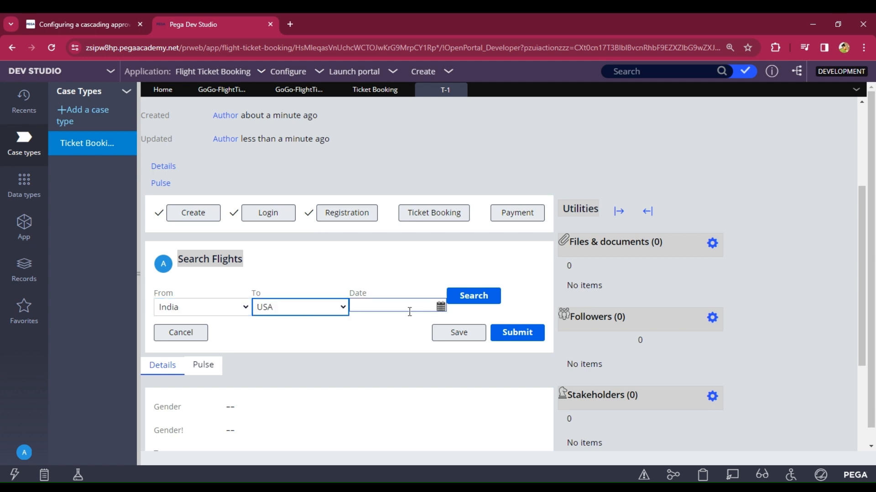
click(441, 306)
click(455, 244)
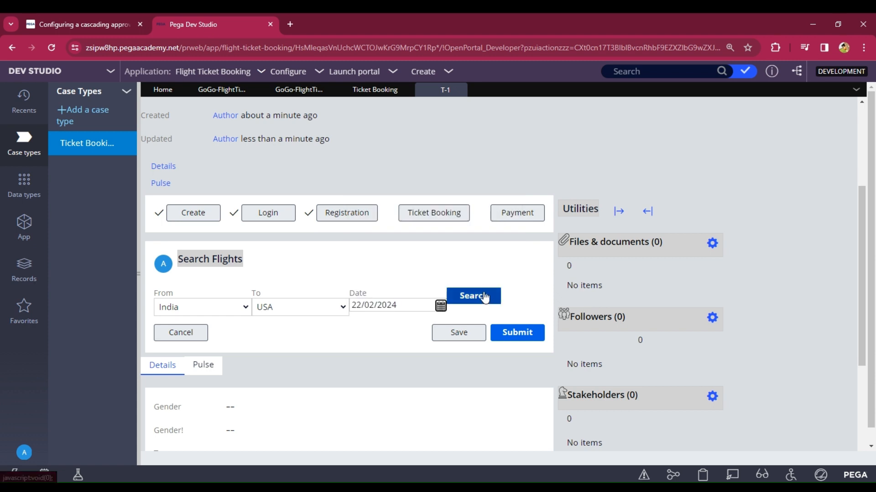
click(473, 301)
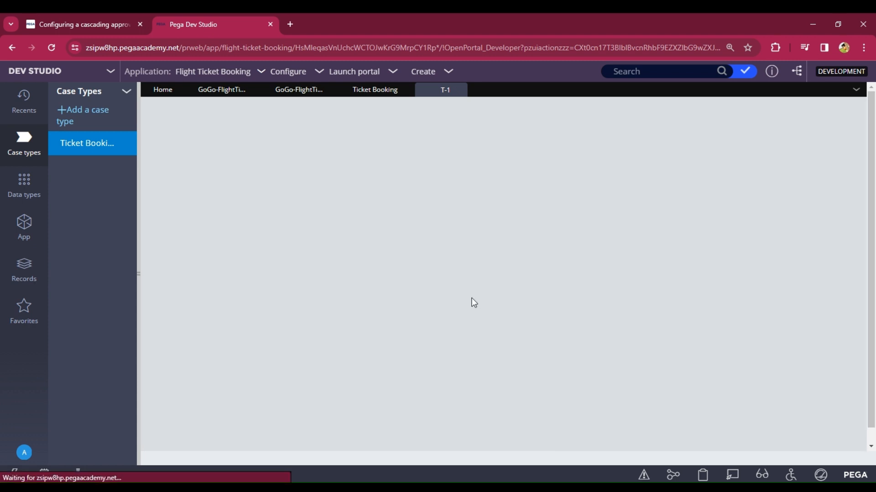
Step: Book the first Indigo flight and open Live UI on the Select Seats form
scroll(469, 301, down, 5)
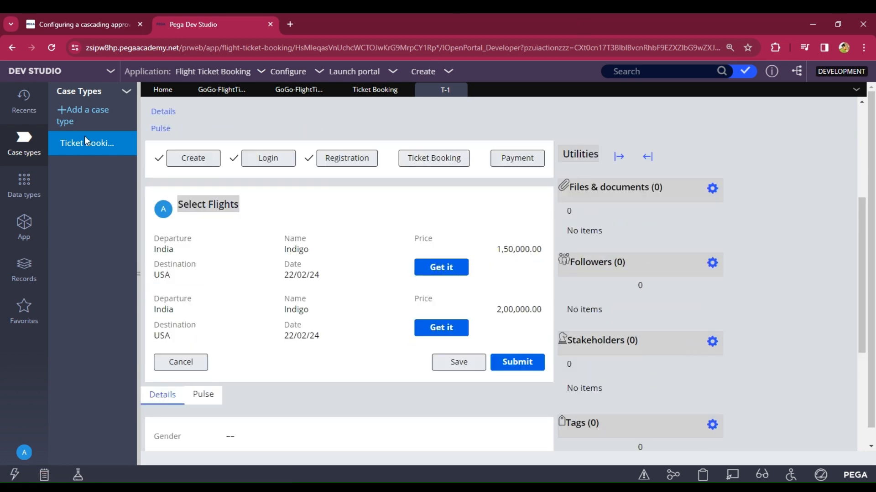
click(431, 269)
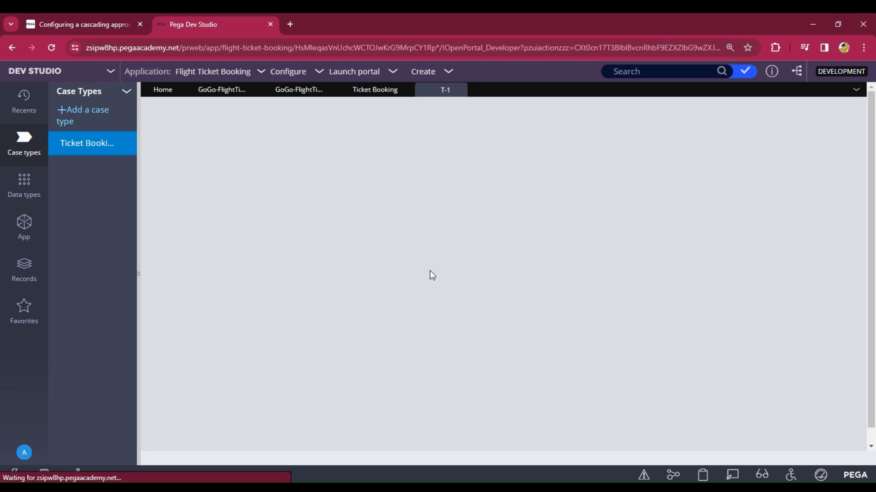
scroll(412, 219, down, 5)
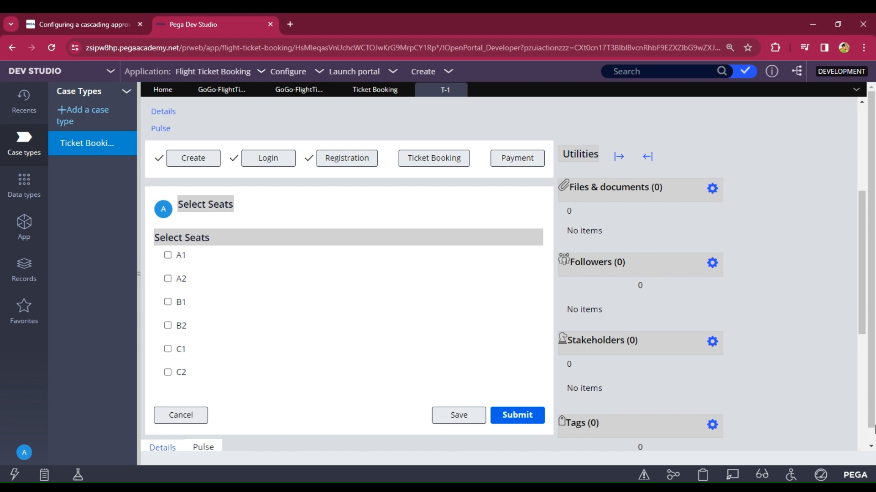
click(734, 476)
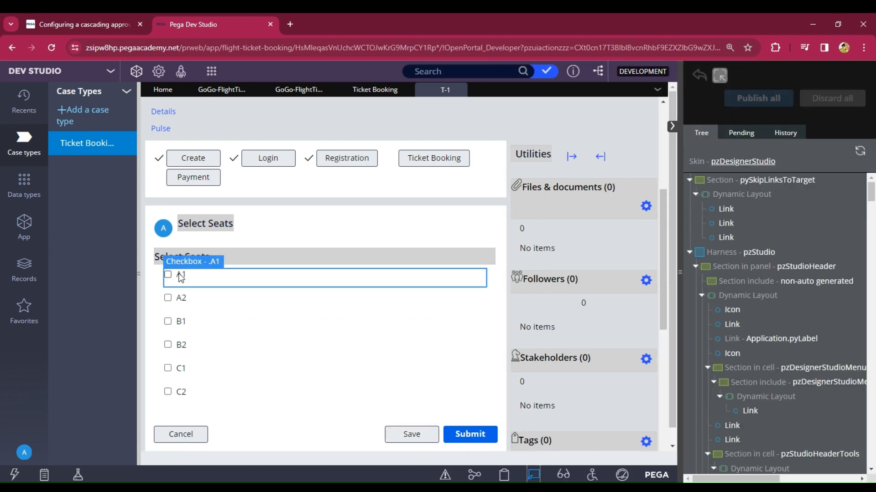
Step: Inspect the A2 checkbox in Live UI and convert its section to a normal full section
click(182, 302)
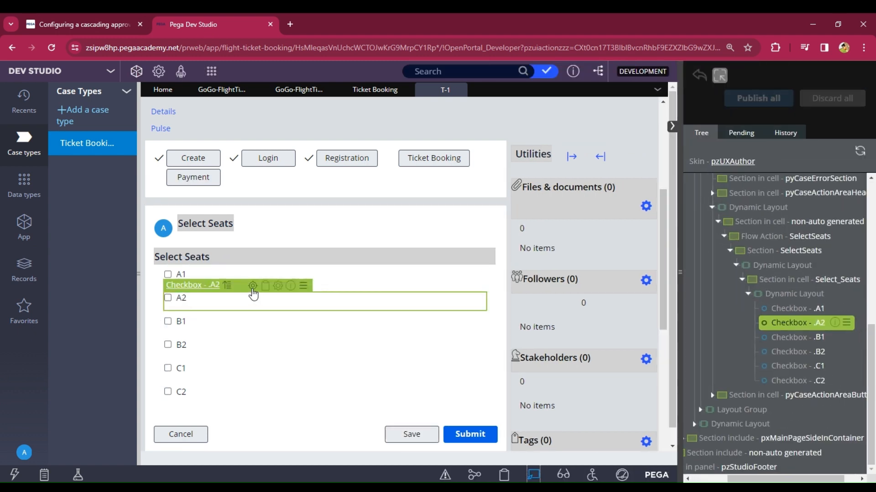
click(253, 287)
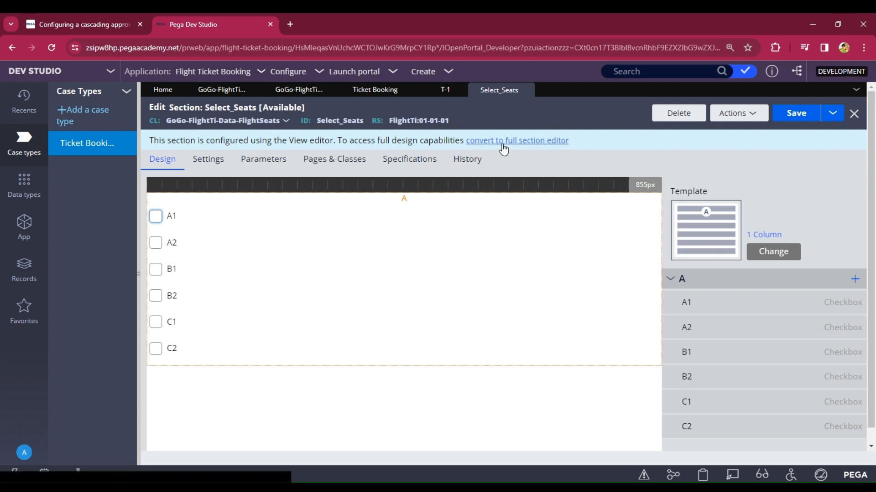
click(503, 148)
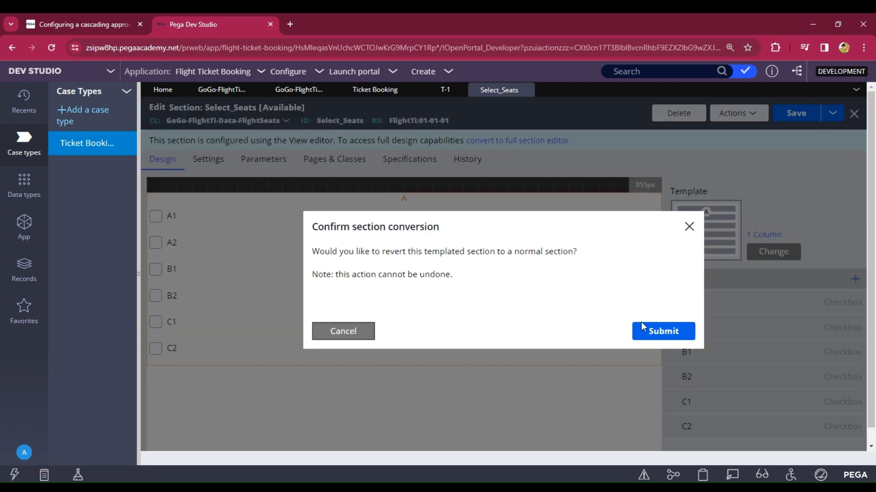
click(640, 331)
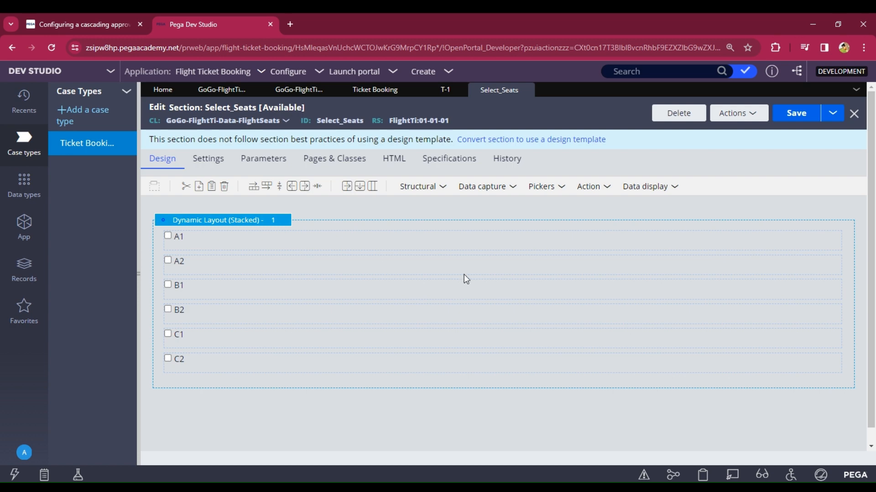
Step: Add dynamic layout 2 below the seat checkboxes and set it to Inline grid double
click(414, 187)
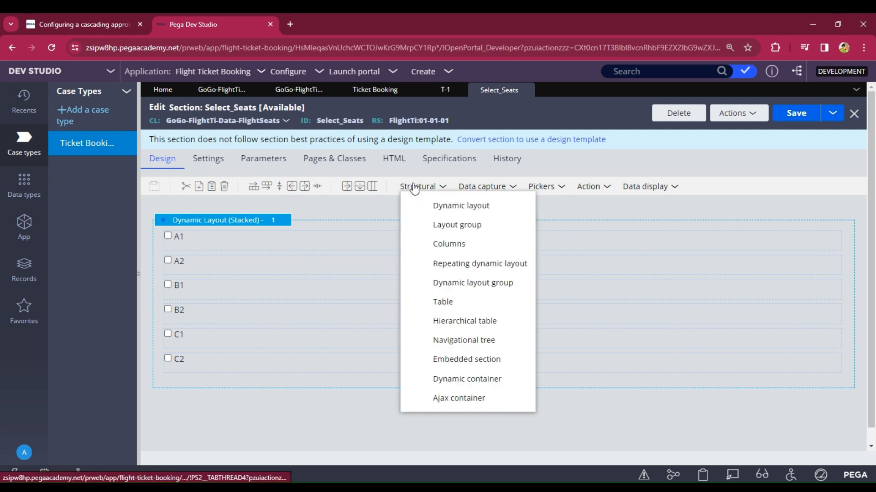
drag(413, 202, 339, 405)
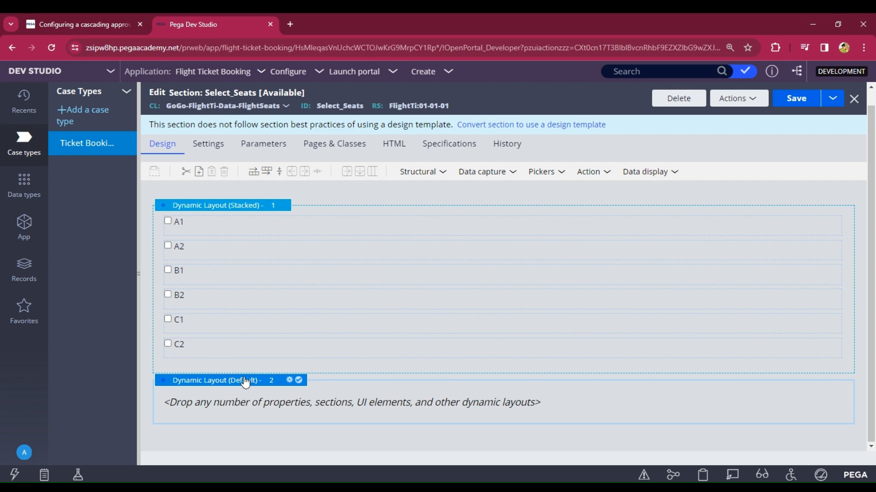
click(288, 381)
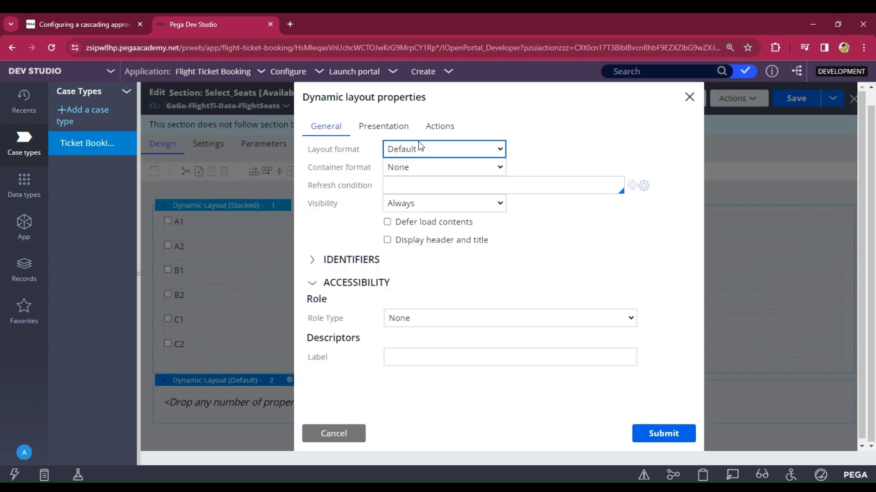
click(457, 199)
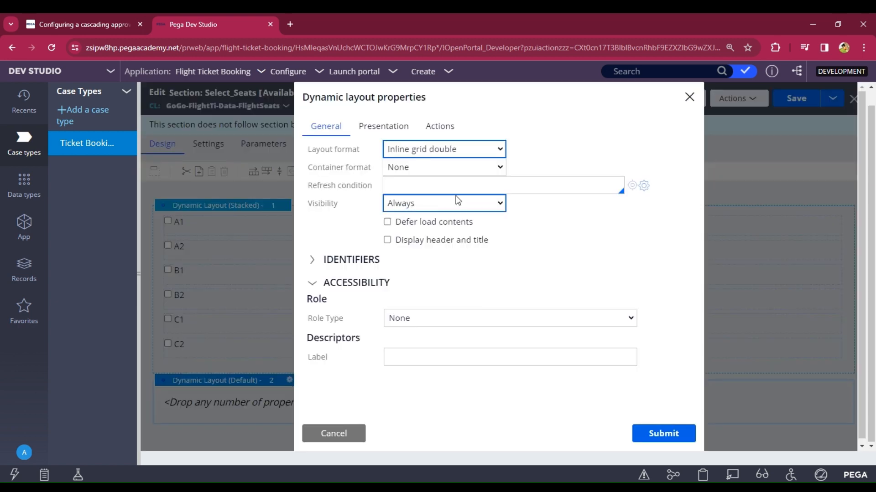
click(663, 435)
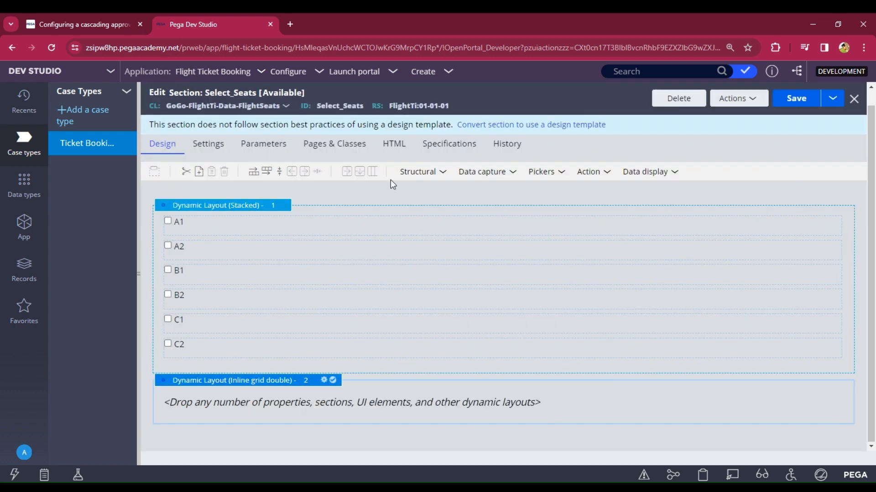
Step: Add two dynamic layouts inside layout 2 and set layout 2.2 to Inline grid double
click(428, 177)
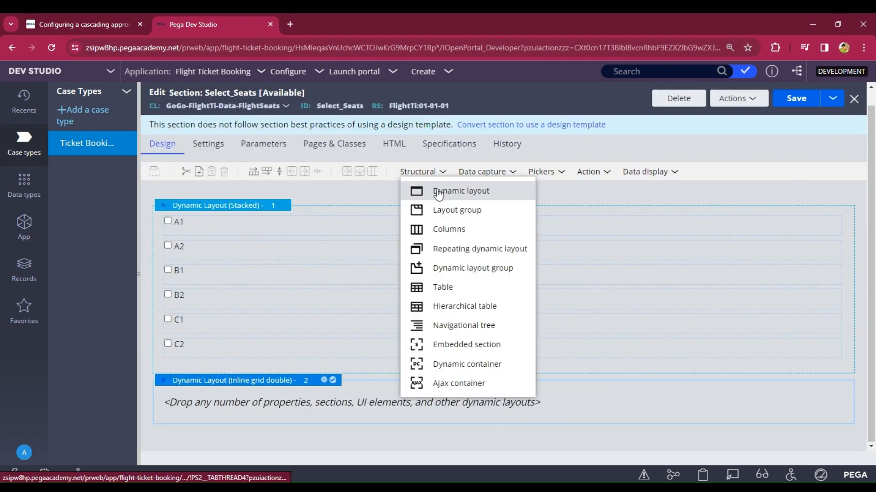
drag(433, 190, 327, 404)
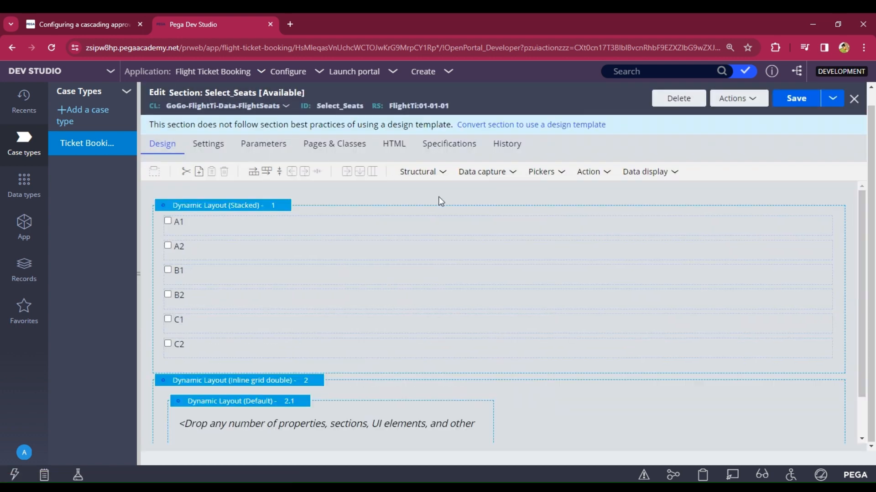
click(442, 174)
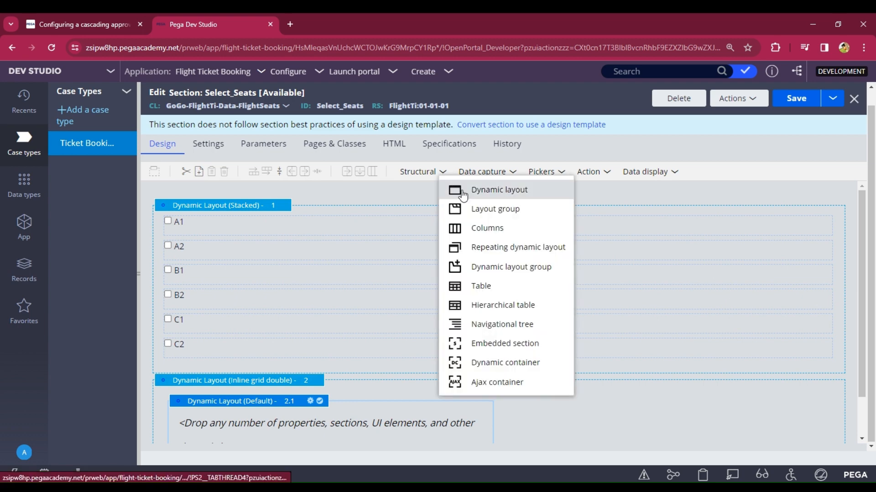
drag(455, 190, 552, 395)
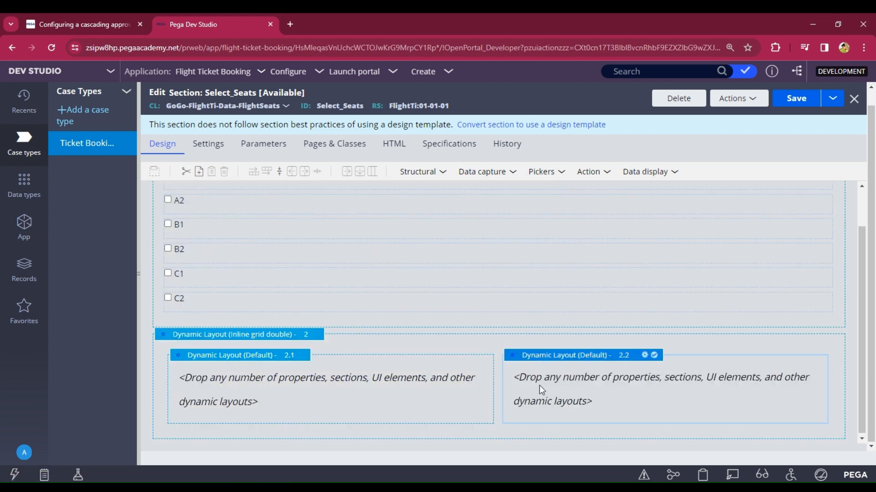
double_click(551, 360)
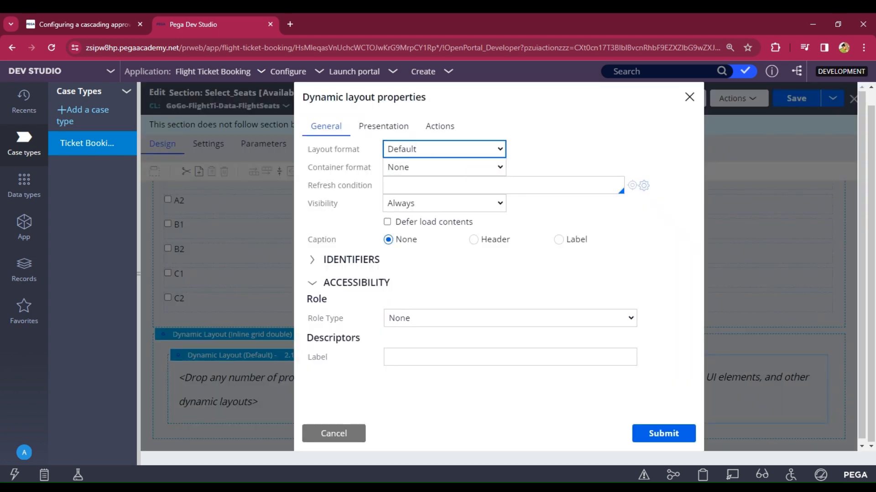
click(432, 201)
click(643, 439)
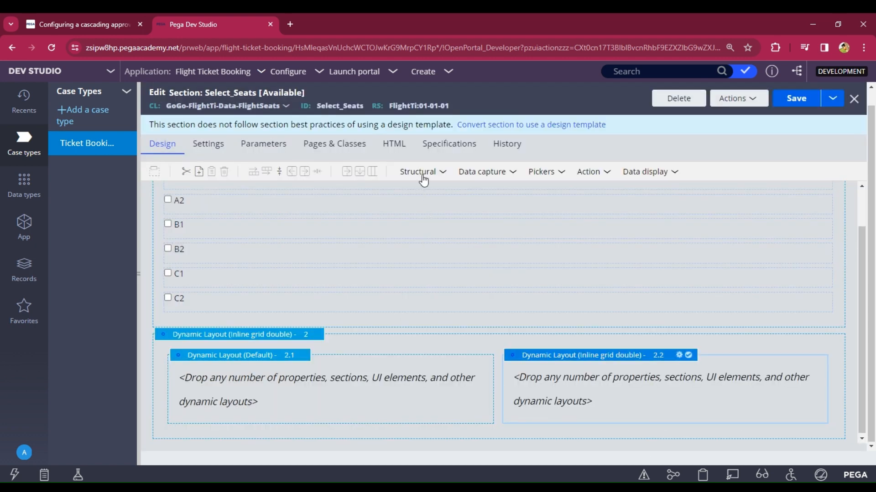
Step: Nest two more dynamic layouts inside layout 2.2
click(419, 172)
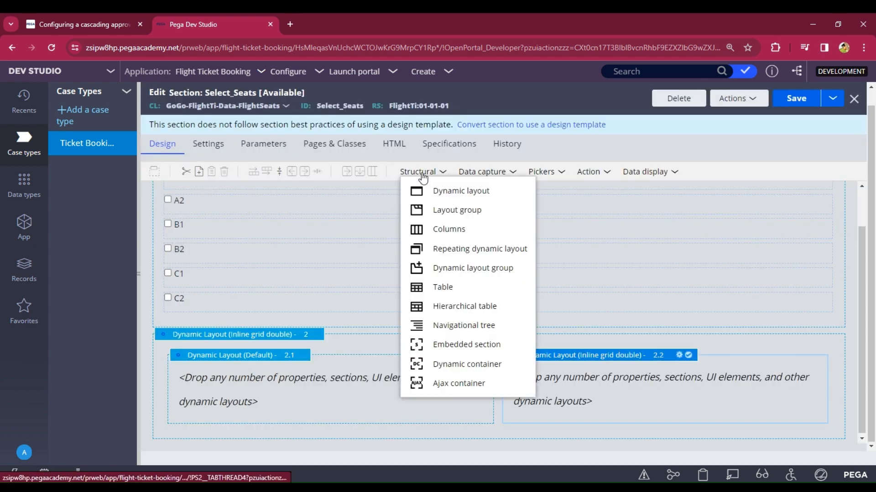
drag(434, 189, 535, 390)
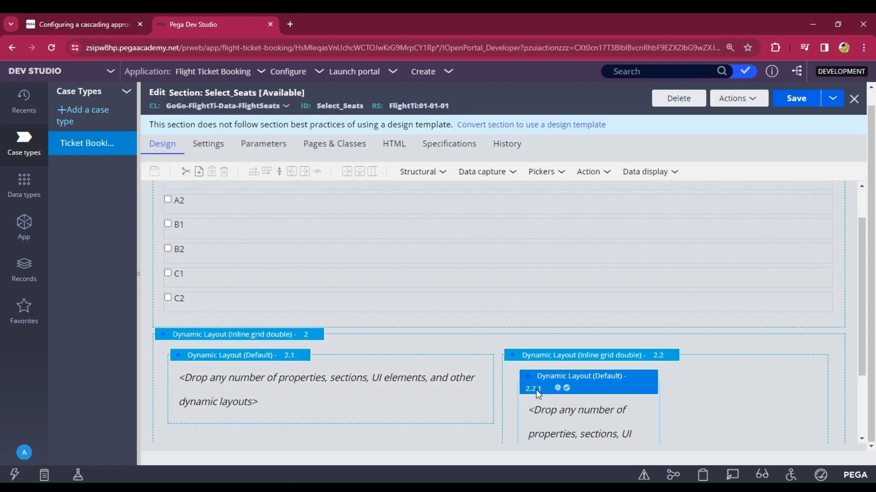
click(431, 172)
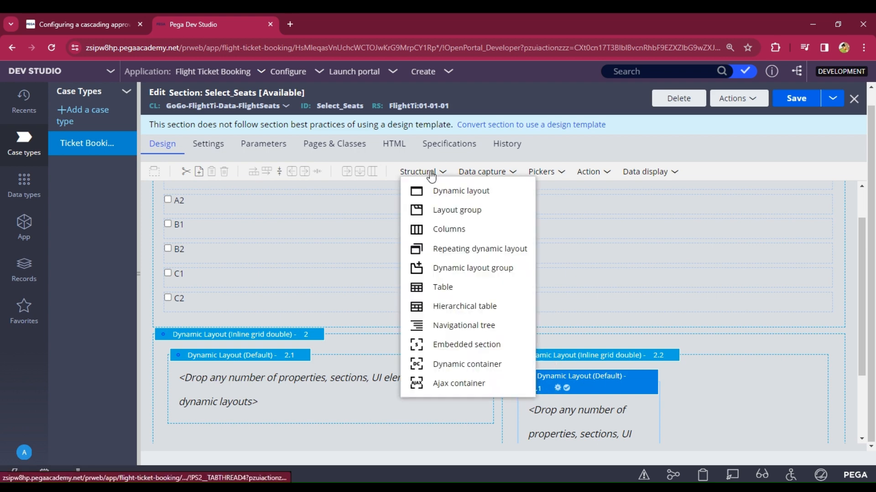
drag(444, 190, 714, 432)
scroll(710, 414, down, 3)
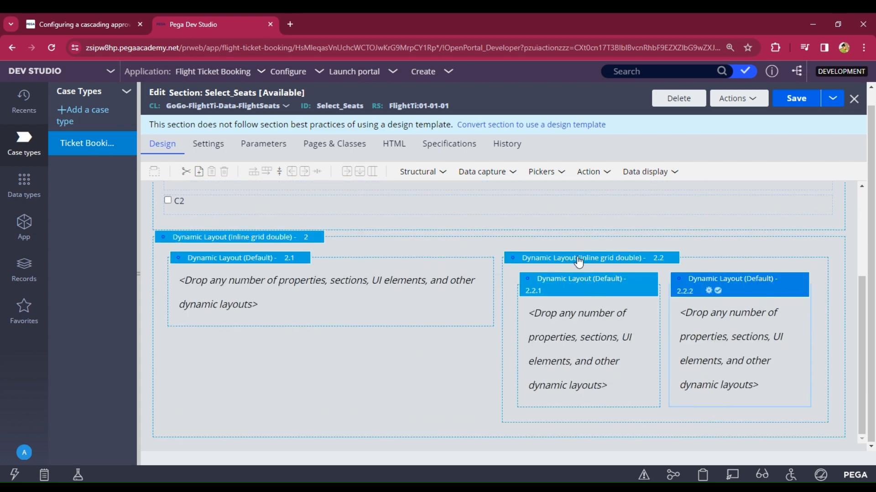
Step: Set nested layouts 2.2.1 and 2.2.2 both to Inline grid triple
click(586, 288)
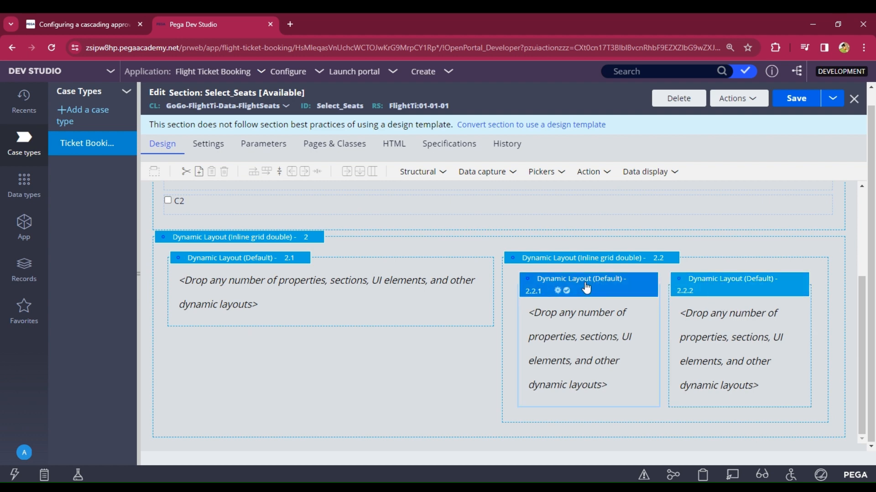
double_click(586, 288)
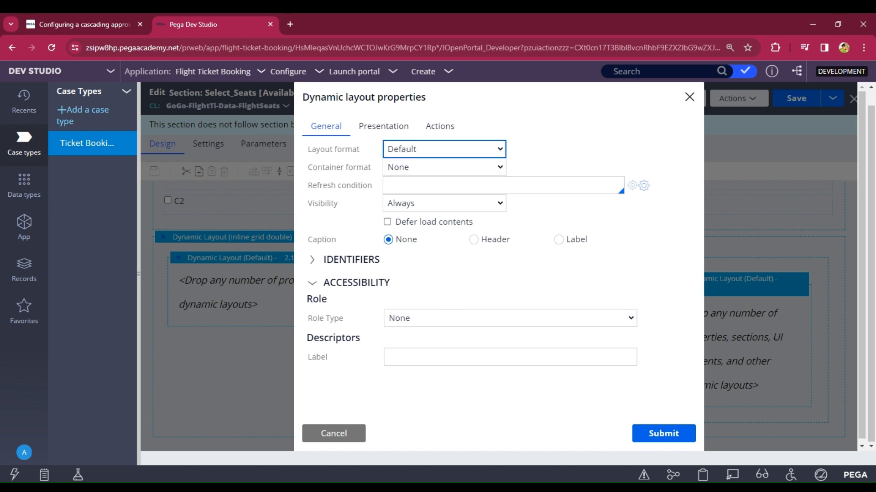
click(430, 215)
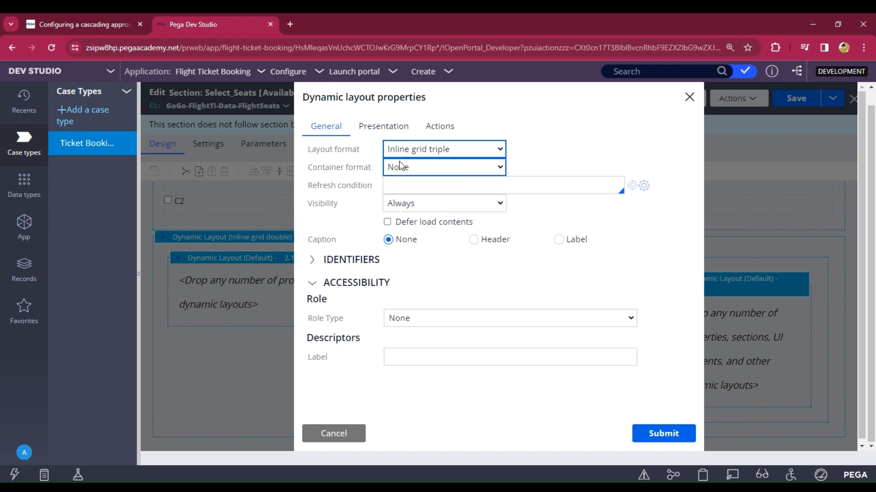
click(652, 438)
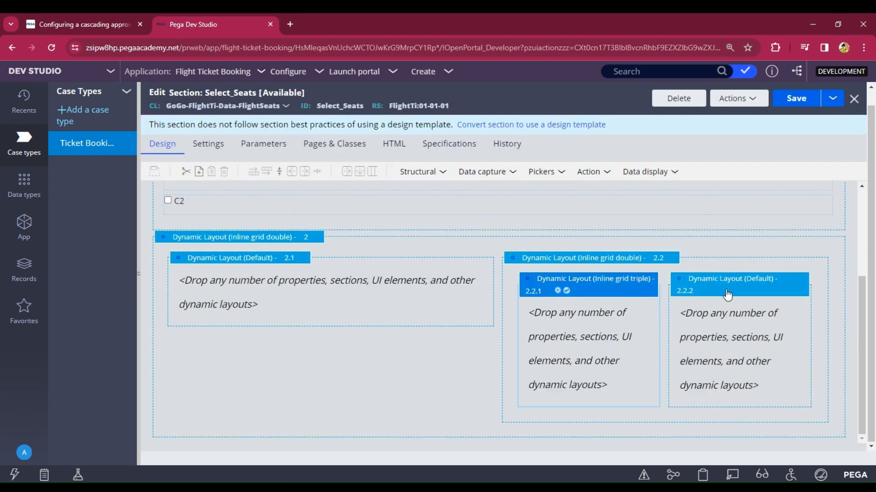
click(726, 293)
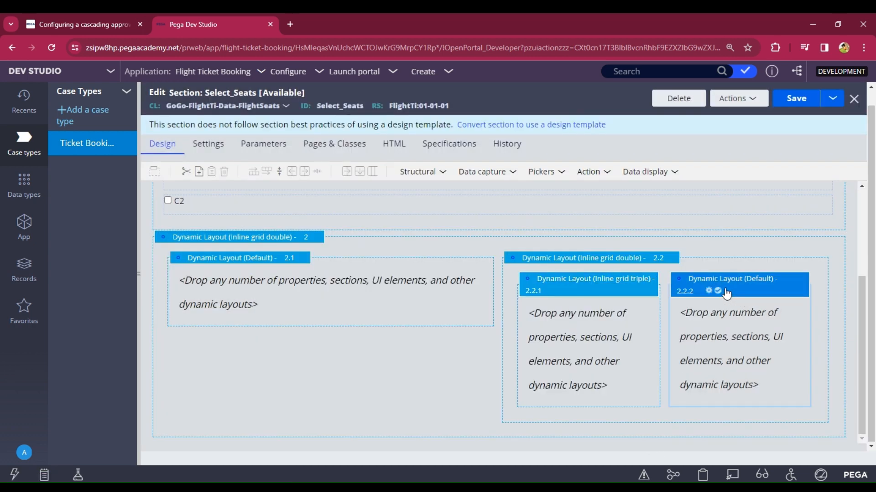
double_click(725, 291)
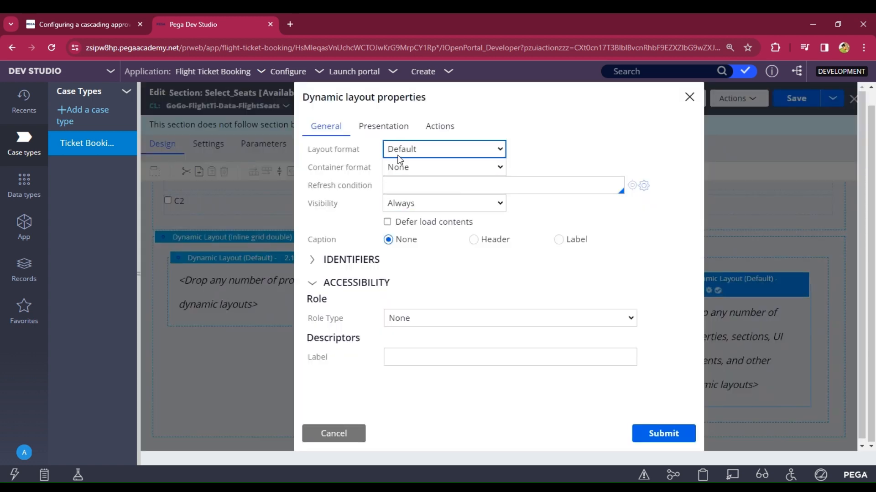
click(440, 210)
click(668, 434)
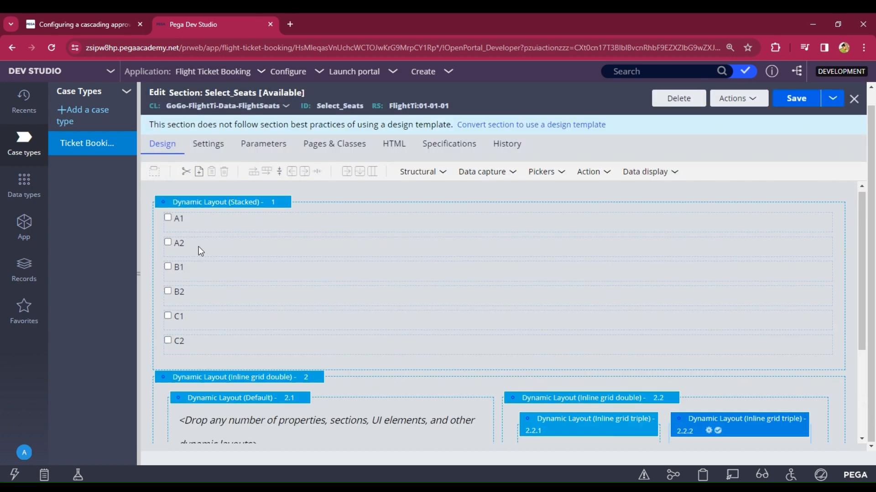
scroll(269, 258, up, 3)
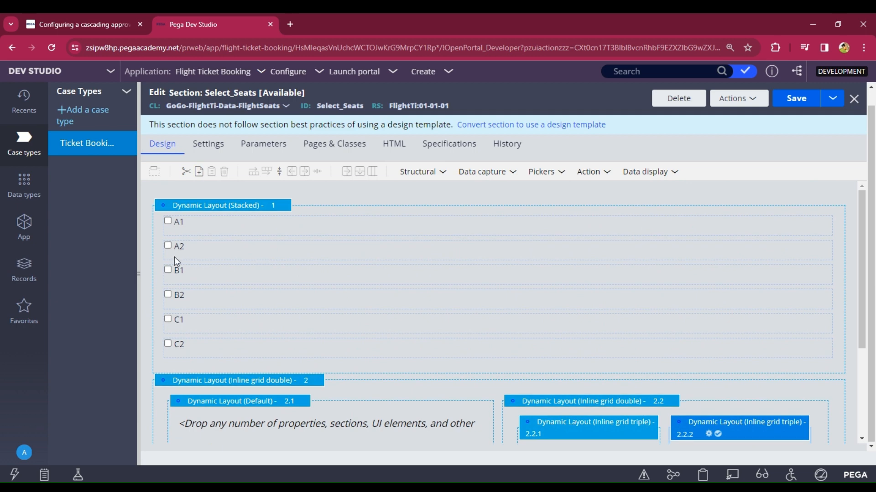
Step: Move the A1 checkbox into layout 2.2.1 and A2 into layout 2.2.2
drag(172, 223, 539, 336)
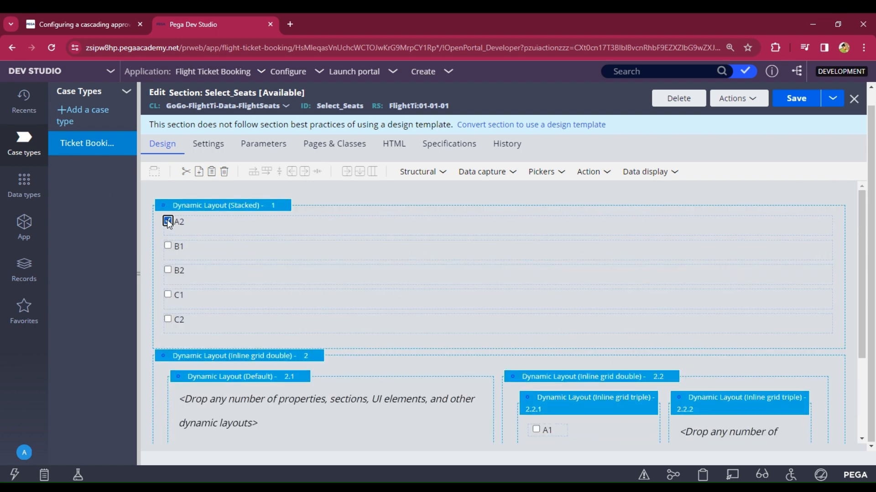
mouse_move(167, 220)
mouse_down()
mouse_move(640, 382)
mouse_move(725, 429)
mouse_up()
scroll(679, 336, down, 1)
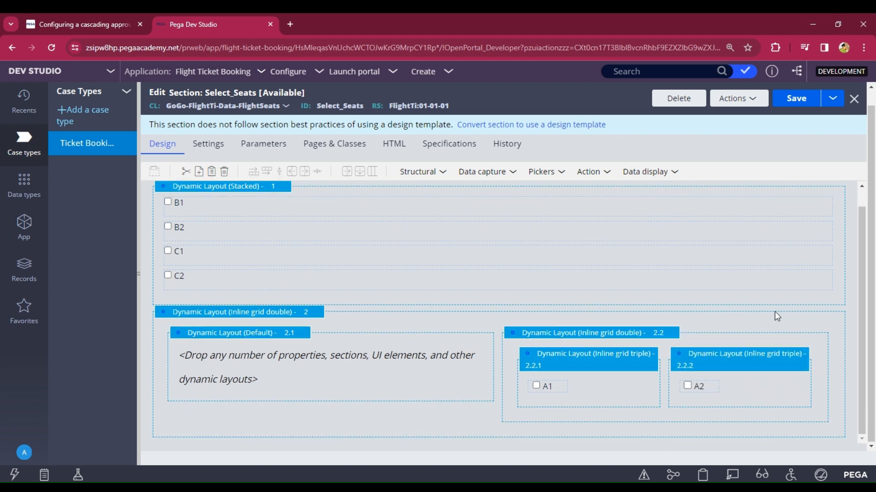
Step: Add four dynamic layouts 2.2.3–2.2.6 inside layout 2.2
click(407, 173)
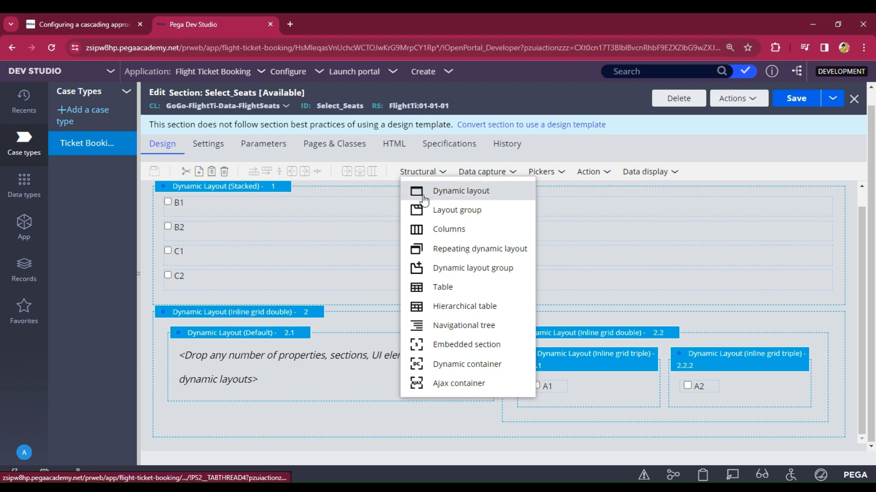
drag(438, 189, 558, 416)
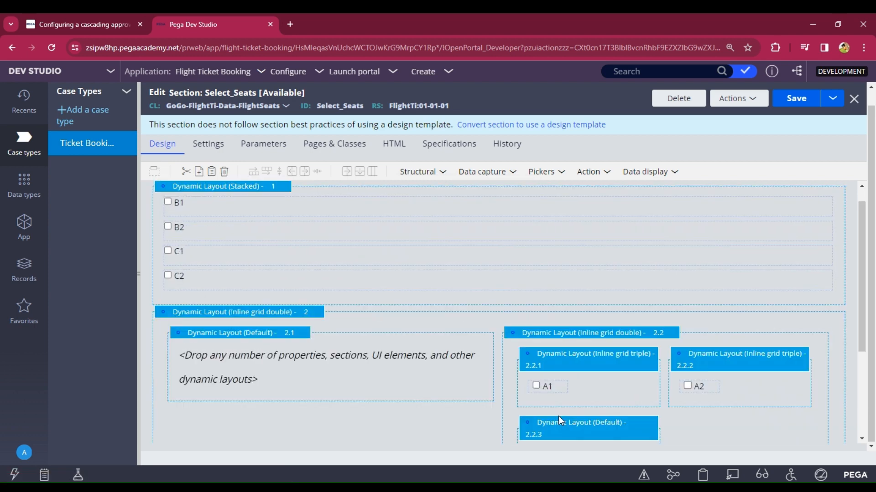
click(438, 175)
drag(449, 190, 721, 428)
scroll(664, 341, down, 3)
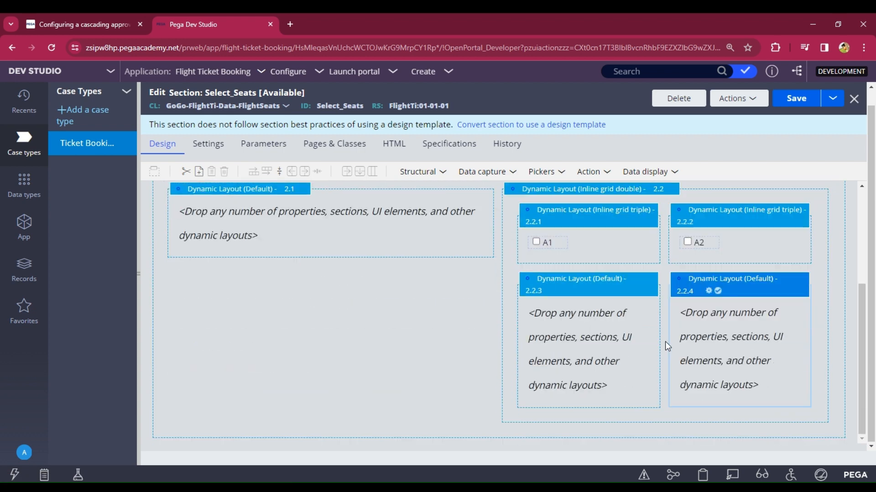
click(436, 176)
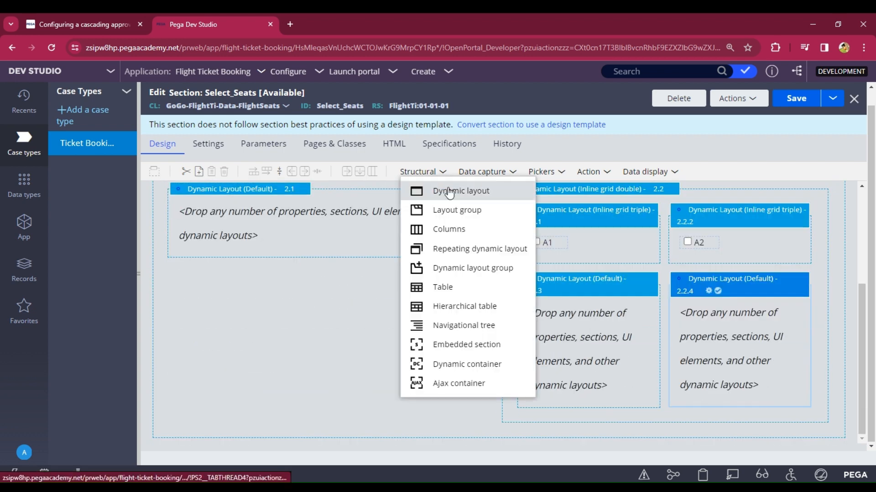
drag(447, 192, 543, 411)
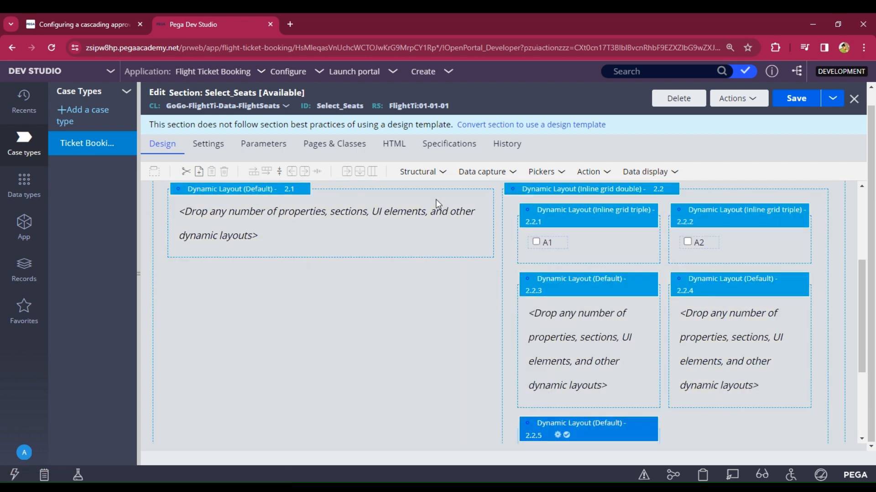
click(418, 176)
click(436, 177)
drag(450, 191, 697, 428)
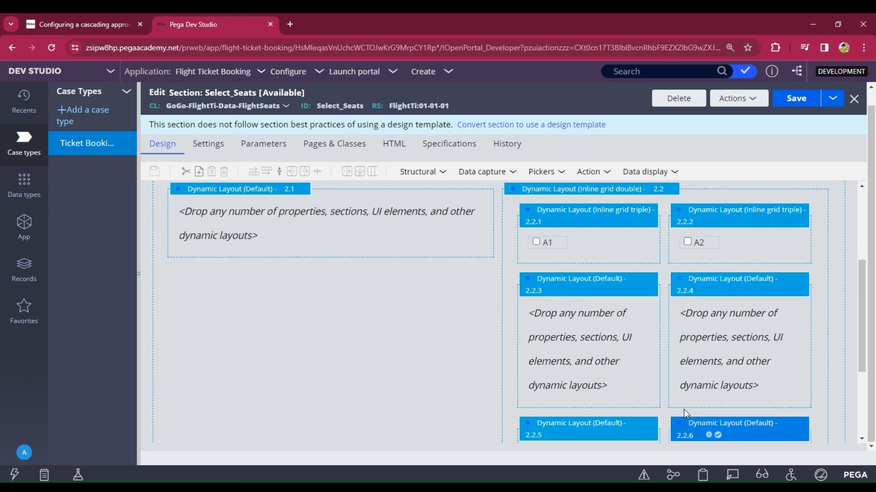
click(583, 292)
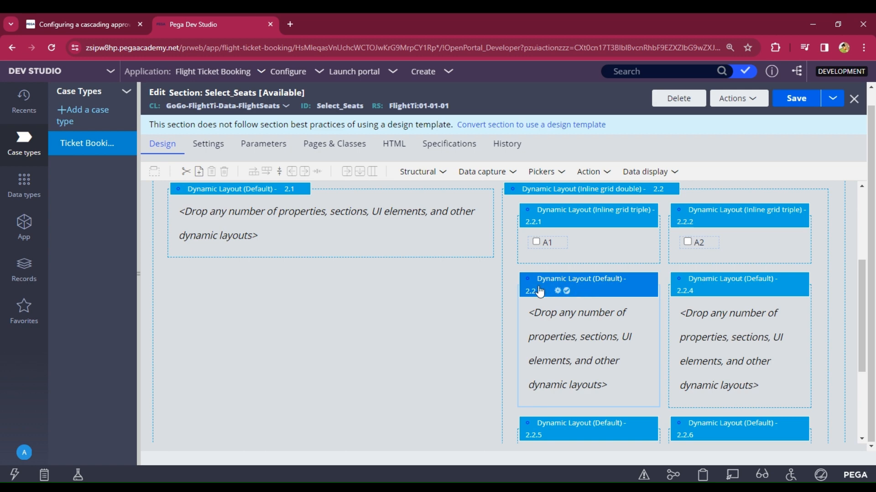
Step: Set layouts 2.2.3 and 2.2.4 to Inline grid triple
click(560, 290)
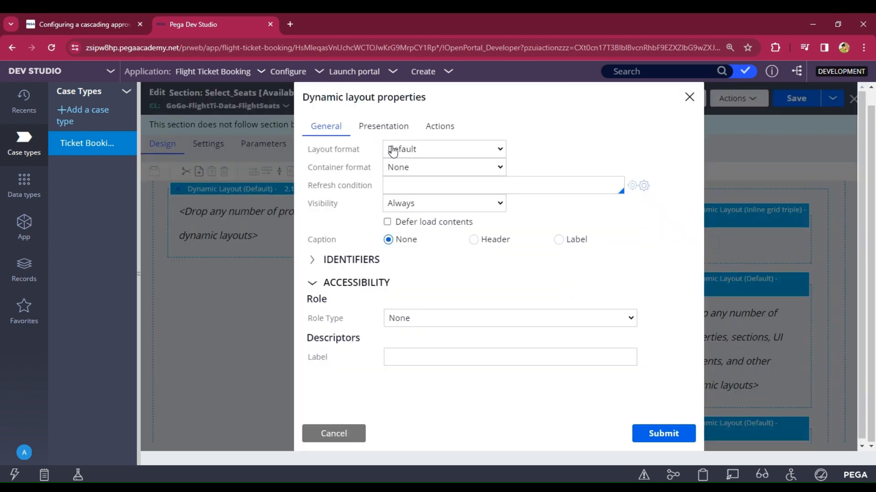
click(409, 152)
click(449, 241)
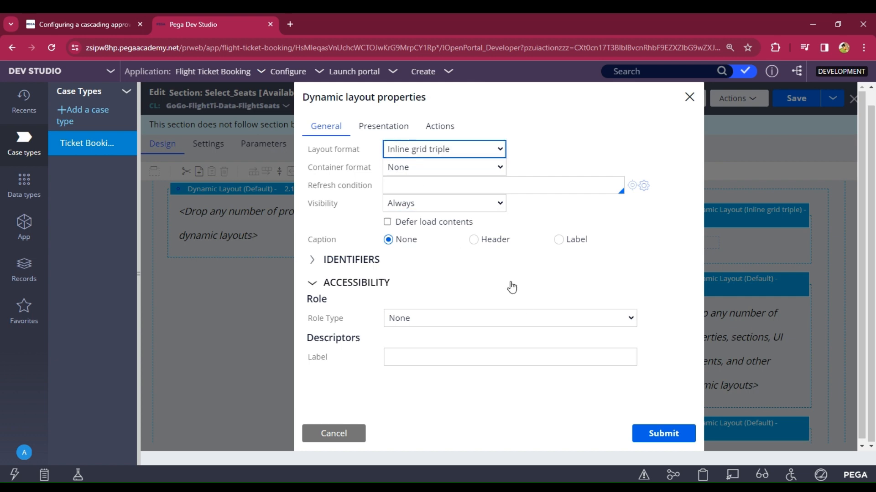
click(648, 434)
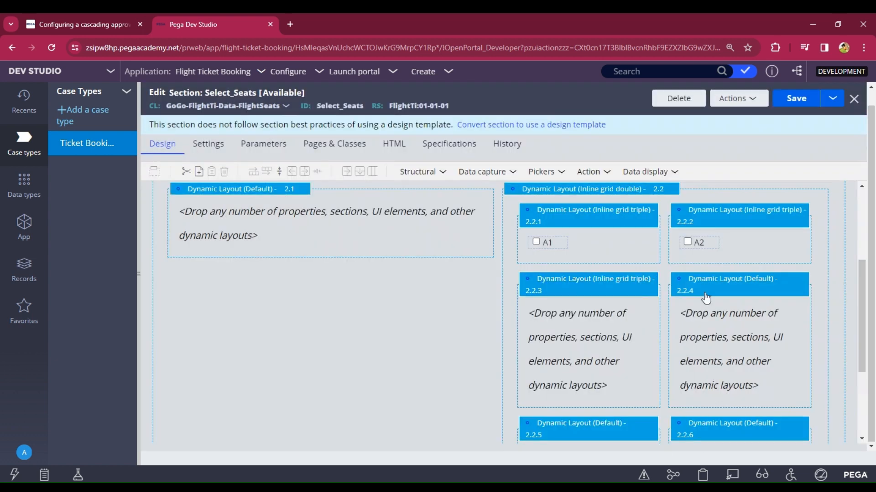
click(706, 291)
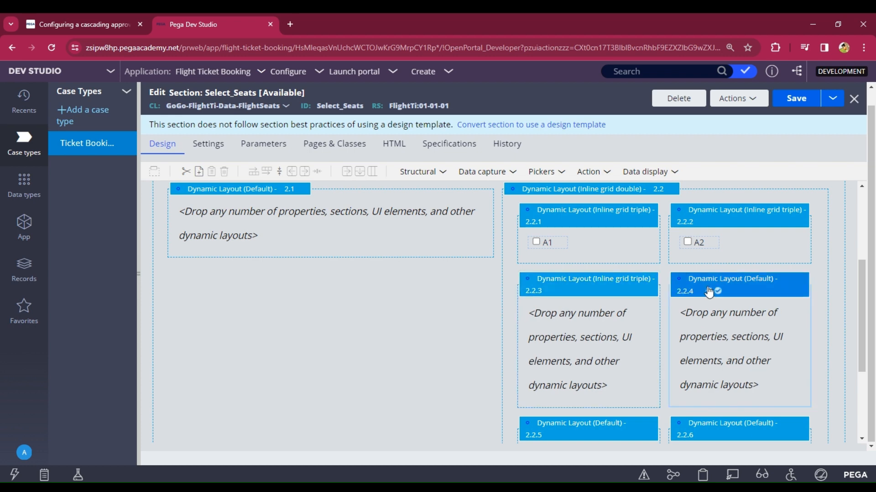
click(708, 291)
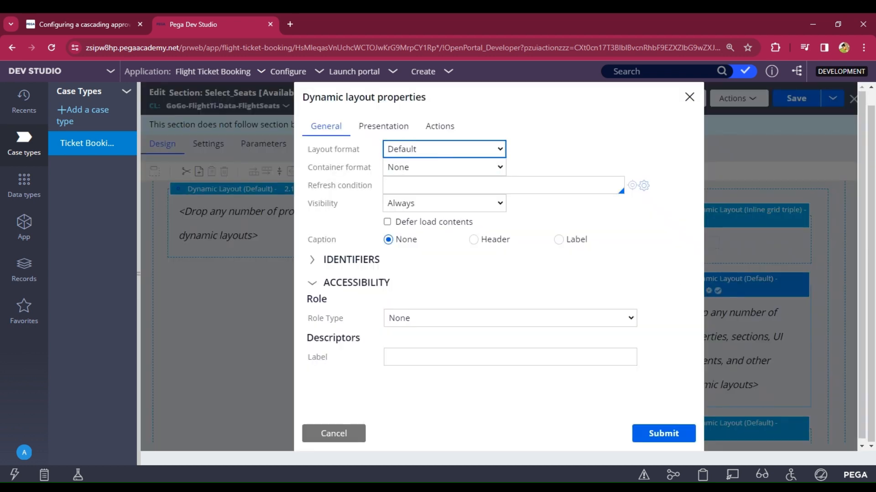
click(429, 255)
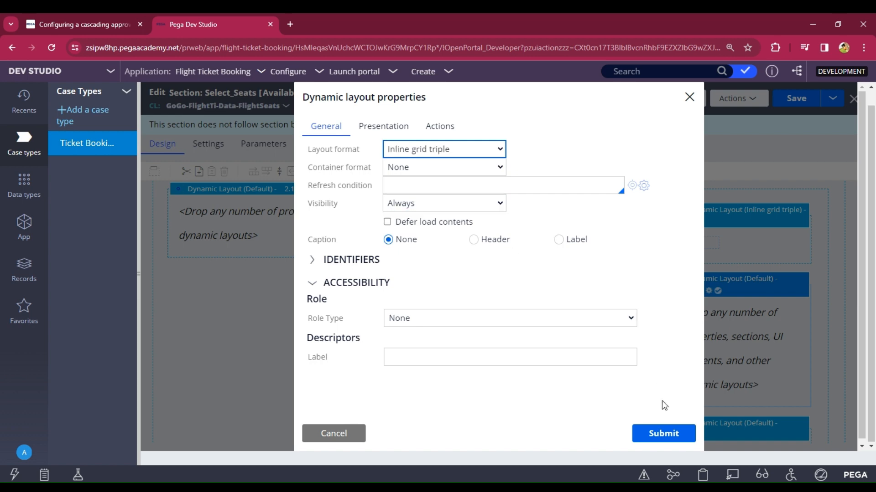
click(654, 433)
scroll(692, 354, down, 3)
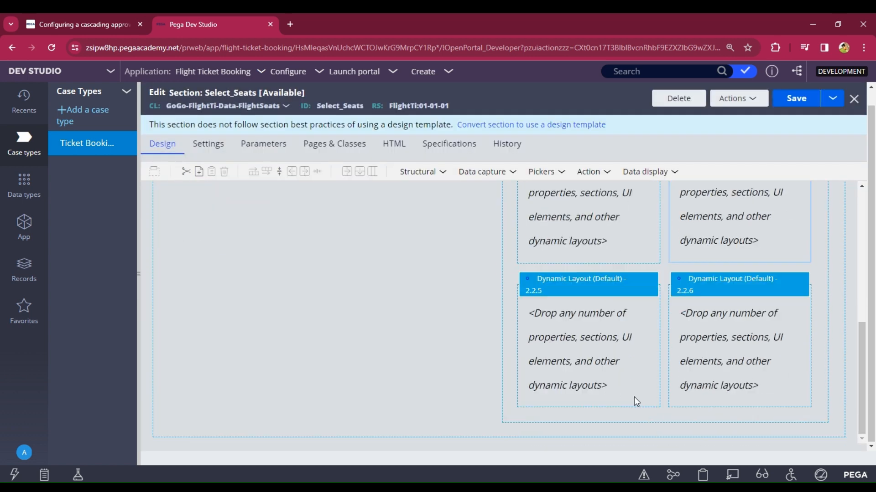
Step: Set layouts 2.2.5 and 2.2.6 to Inline grid triple
click(584, 284)
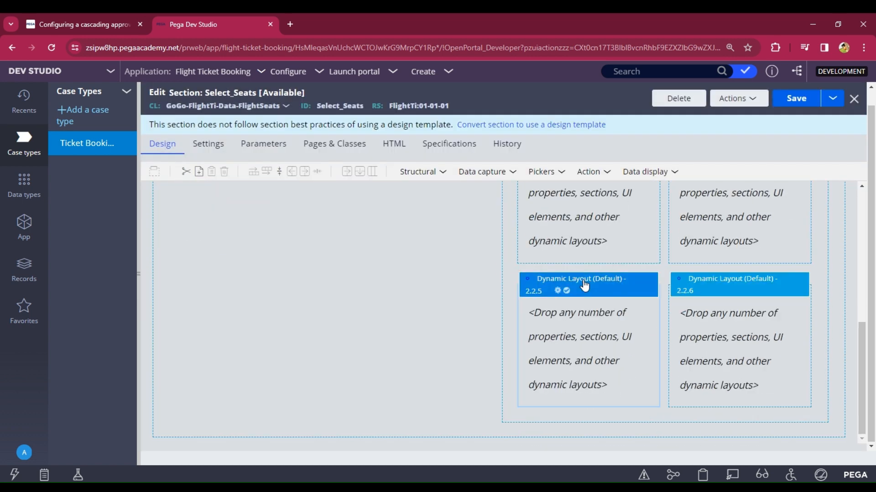
double_click(584, 285)
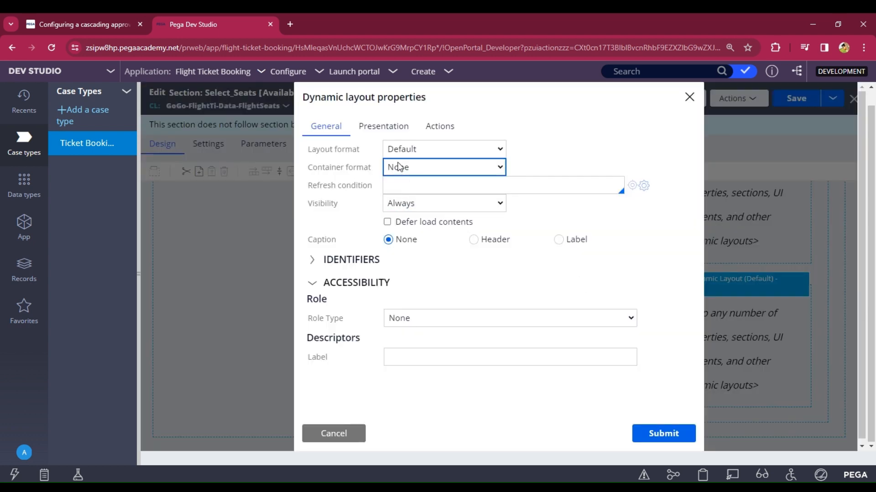
click(417, 213)
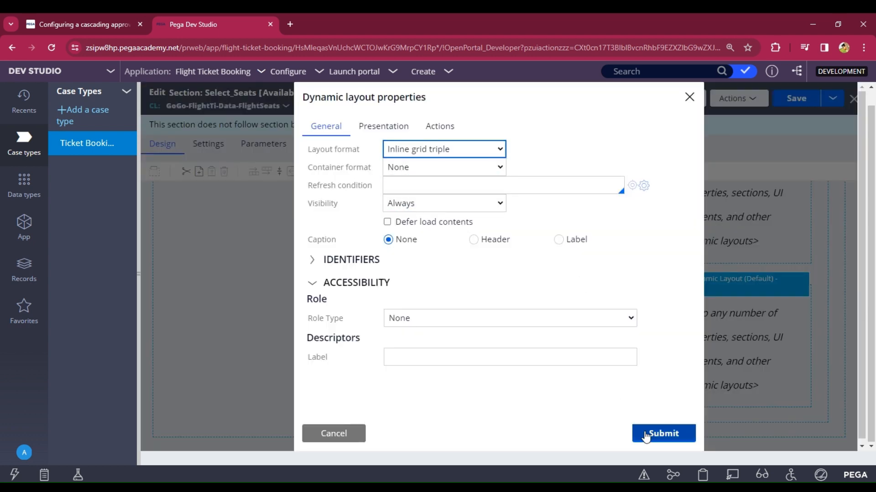
click(644, 434)
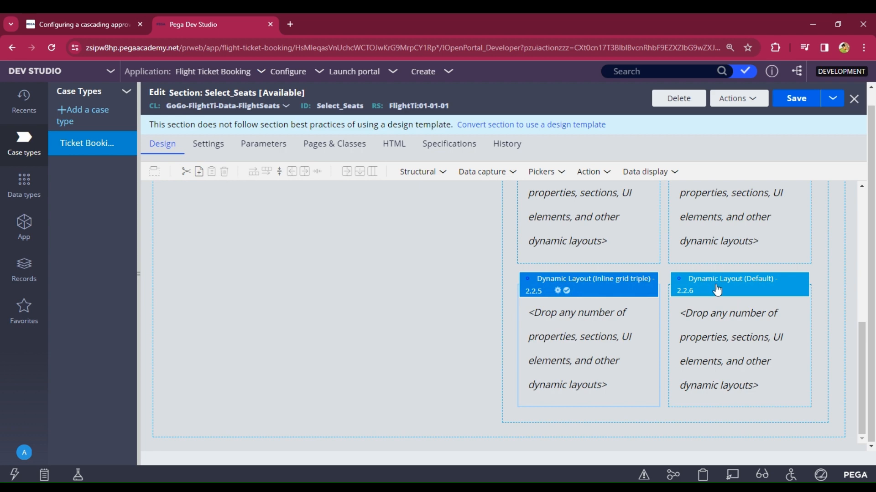
click(717, 290)
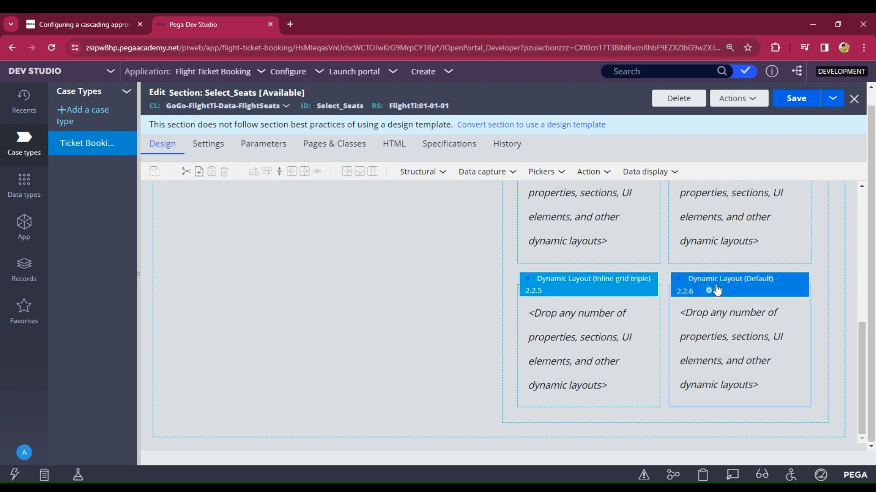
click(716, 289)
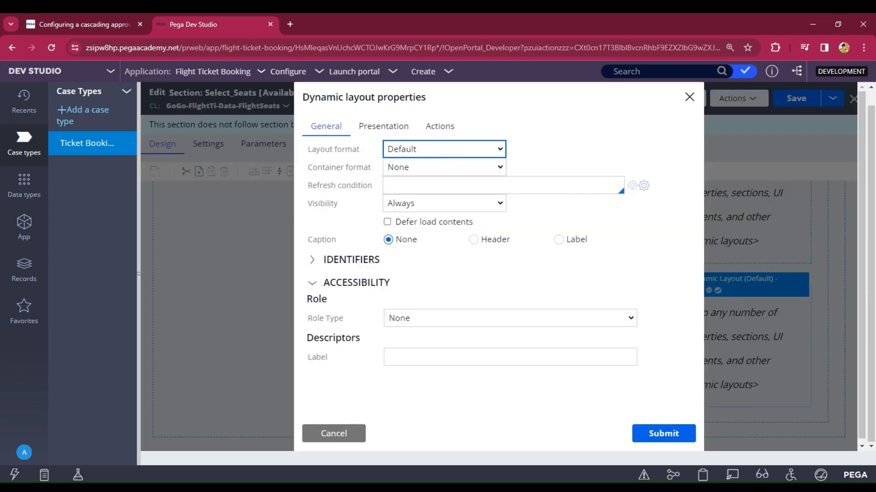
click(445, 210)
click(659, 439)
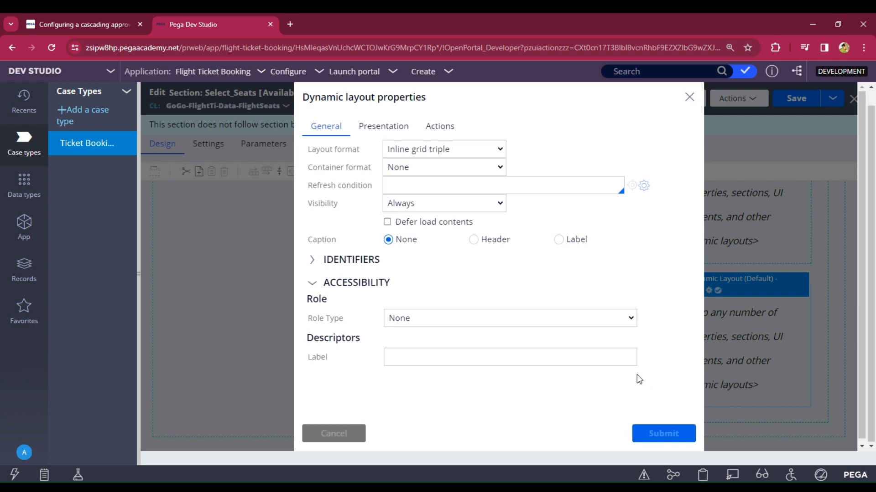
scroll(560, 326, up, 5)
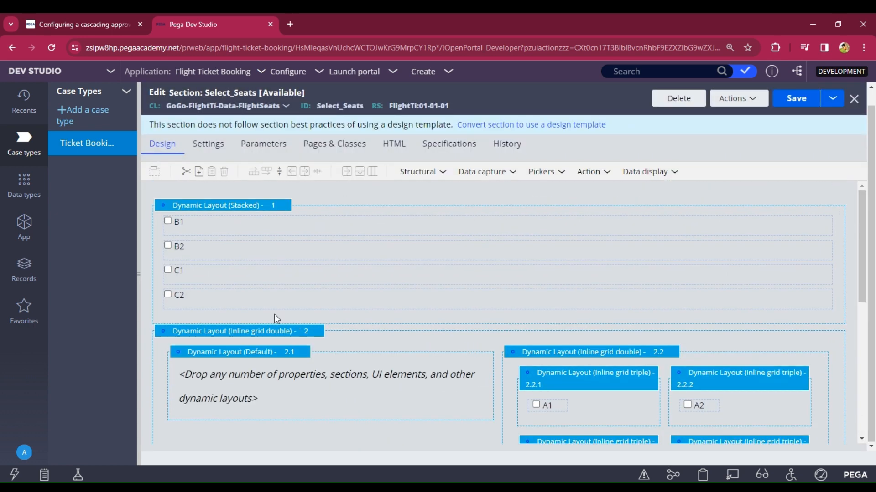
Step: Move seats B1, B2, C1 and C2 into layouts 2.2.3, 2.2.4, 2.2.5 and 2.2.6
drag(165, 221, 577, 418)
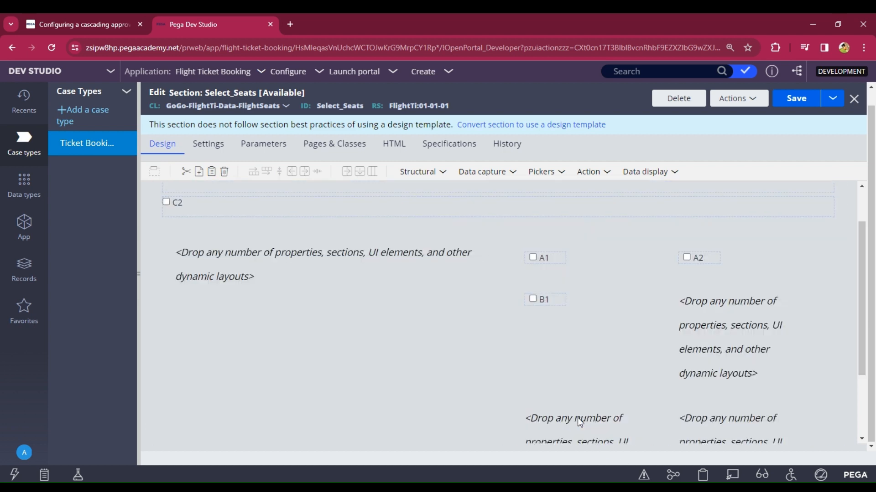
scroll(213, 214, up, 2)
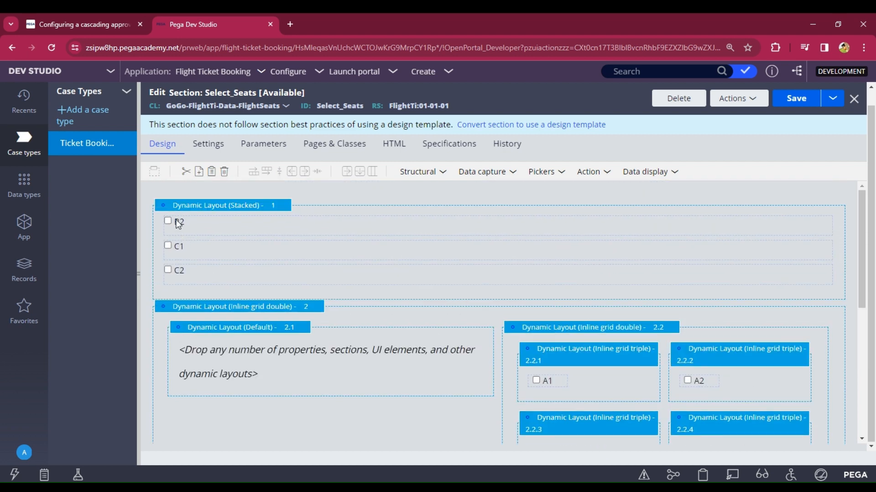
drag(178, 224, 704, 426)
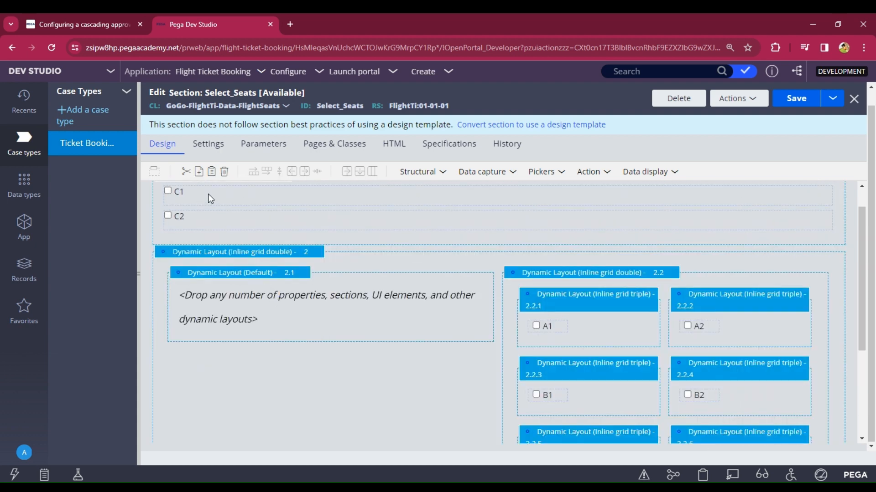
drag(208, 193, 566, 362)
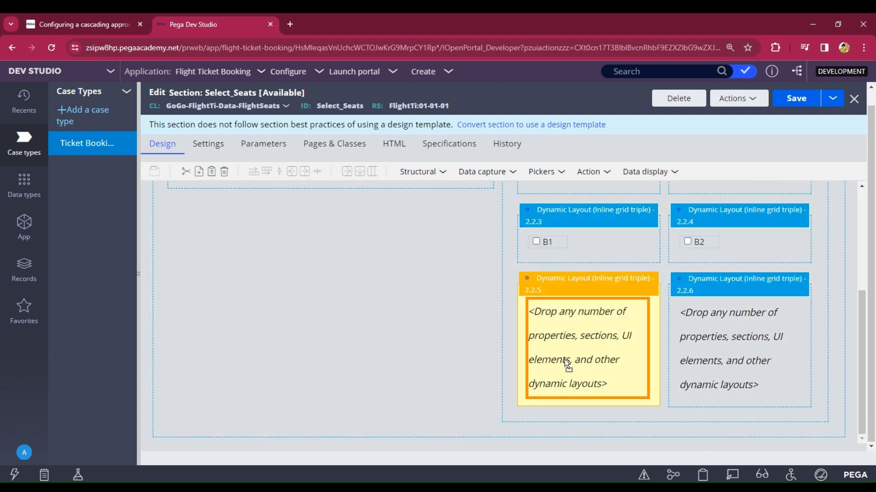
drag(475, 346, 475, 346)
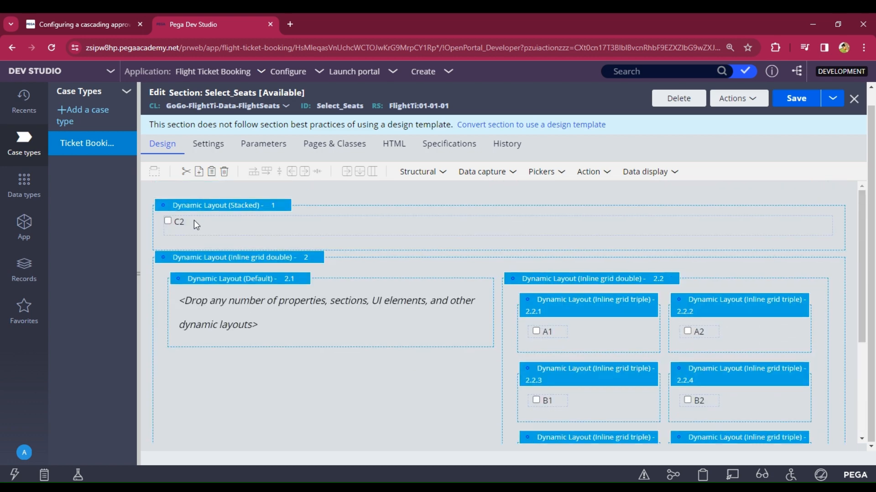
drag(193, 221, 745, 459)
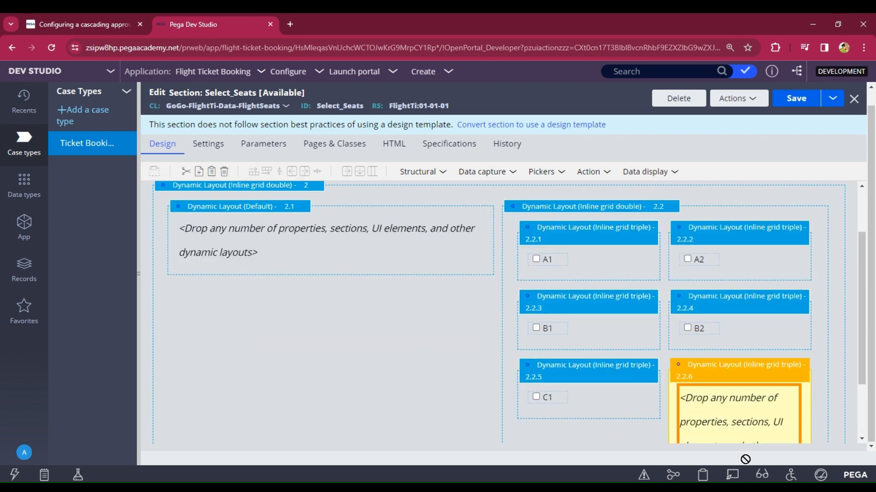
drag(728, 420, 729, 422)
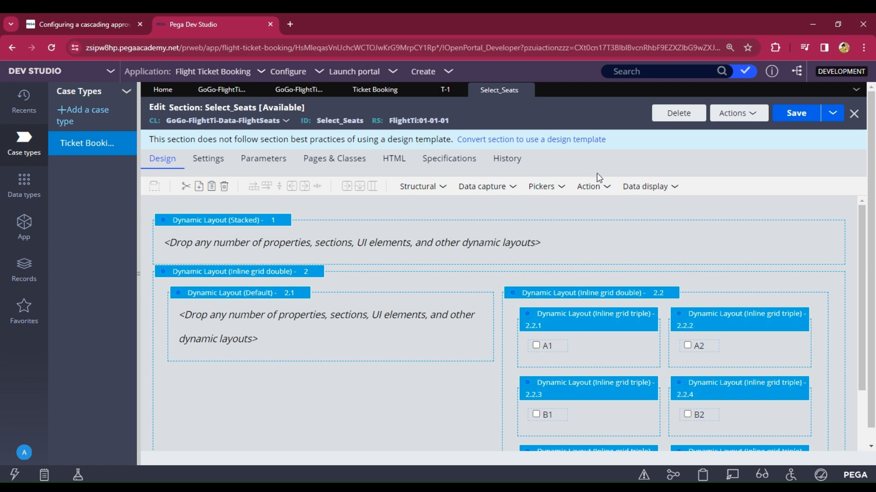
Step: Add two image controls beside each of seats A1 and A2
click(640, 187)
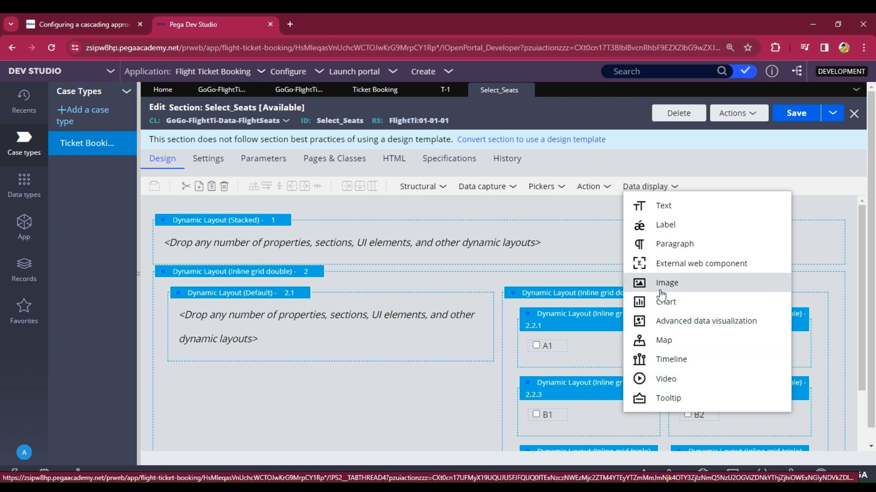
mouse_move(661, 294)
mouse_down()
mouse_move(617, 386)
mouse_move(595, 351)
mouse_up()
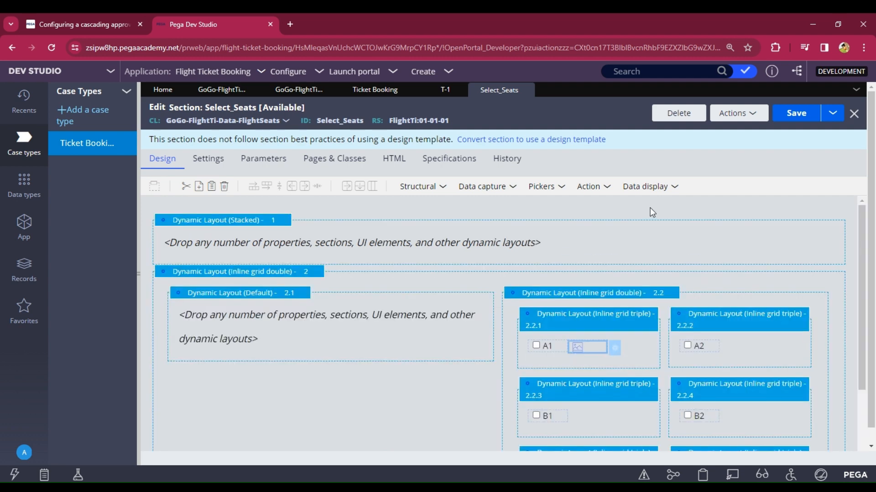
click(644, 186)
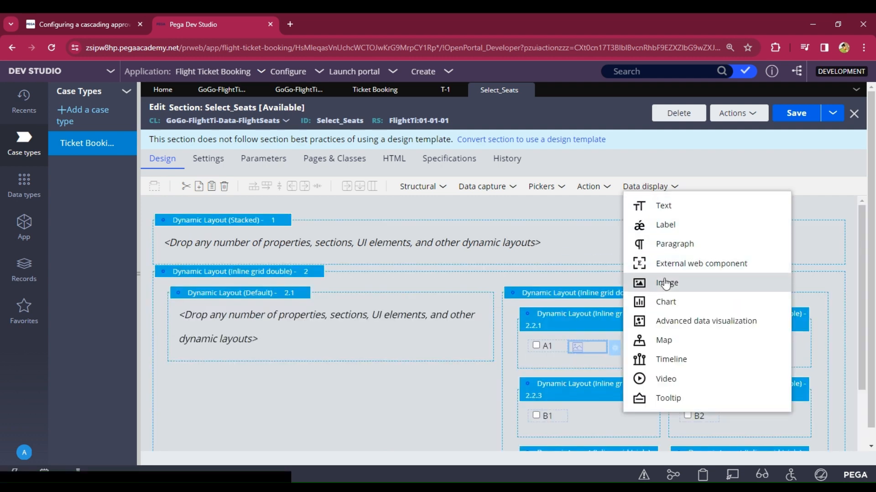
drag(665, 284, 635, 355)
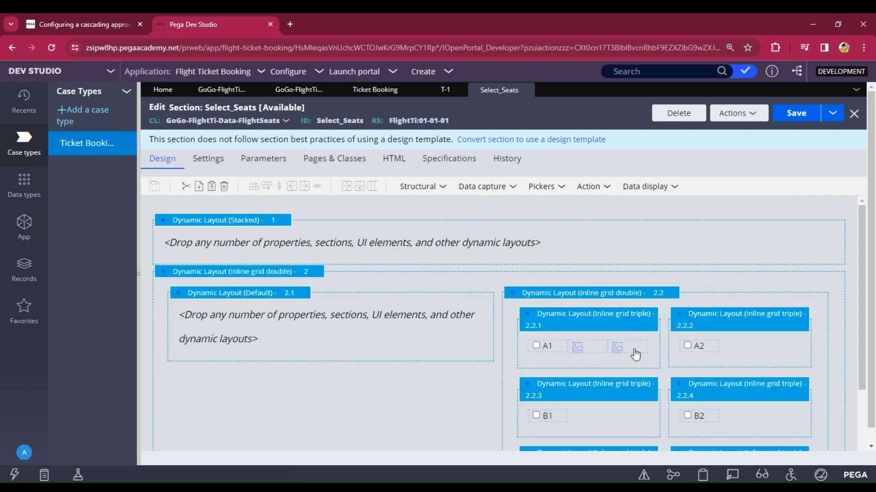
click(635, 353)
click(634, 188)
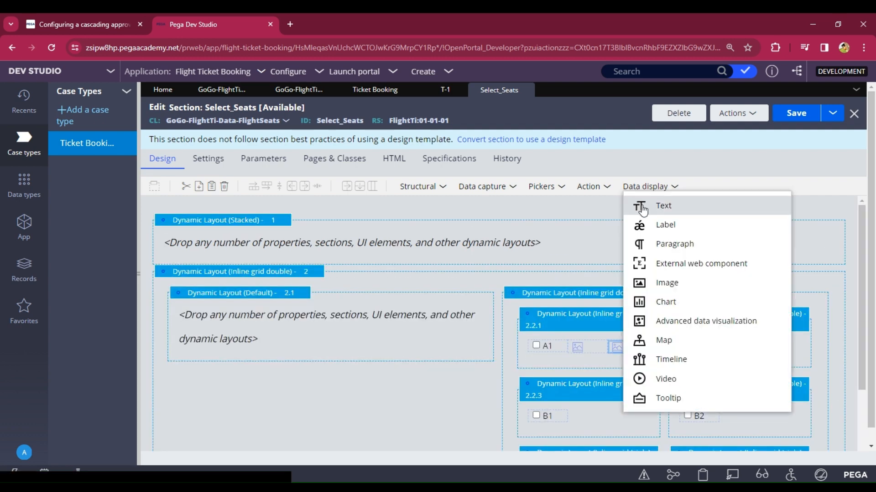
drag(658, 288, 736, 348)
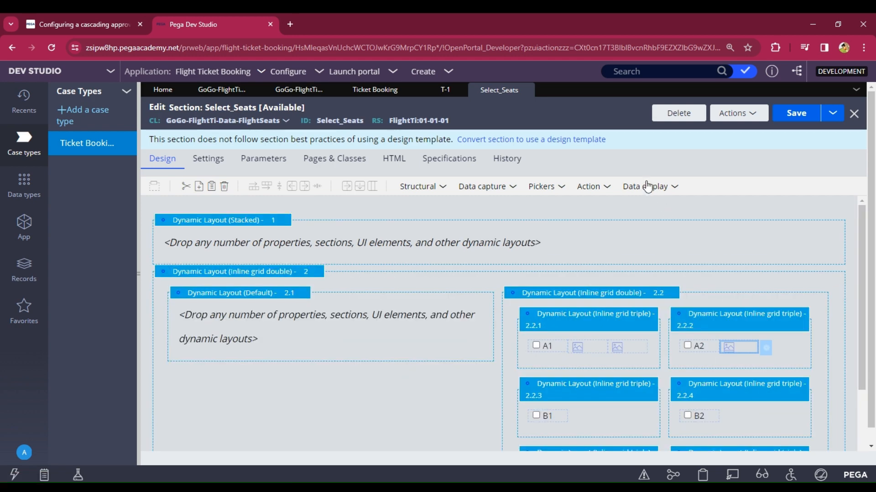
click(647, 187)
drag(667, 292, 779, 349)
Step: Add two image controls beside each of seats B1 and B2
scroll(693, 256, down, 1)
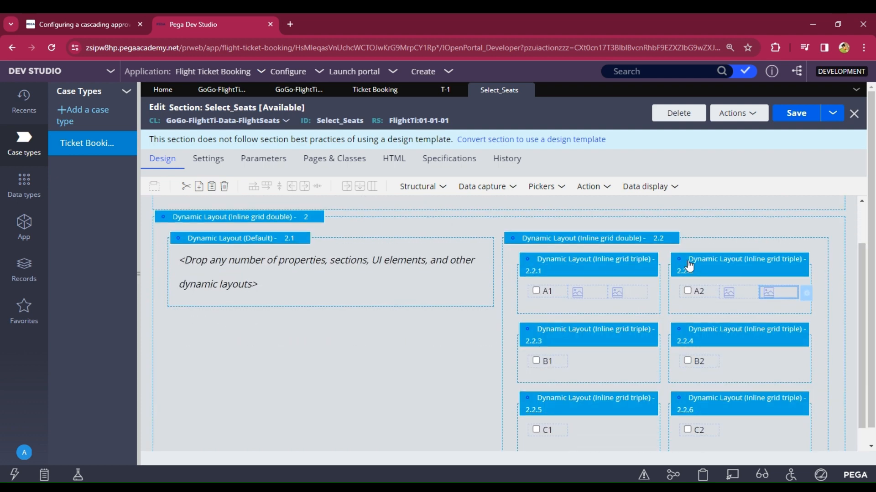
click(587, 290)
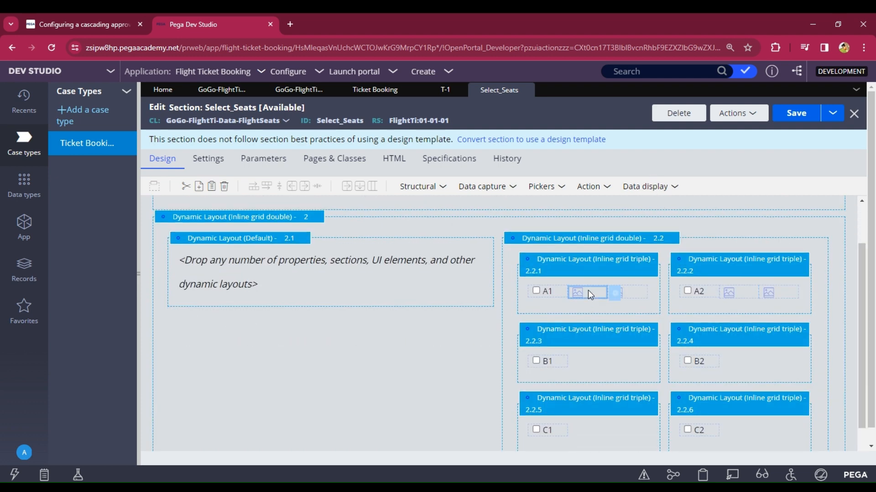
right_click(587, 290)
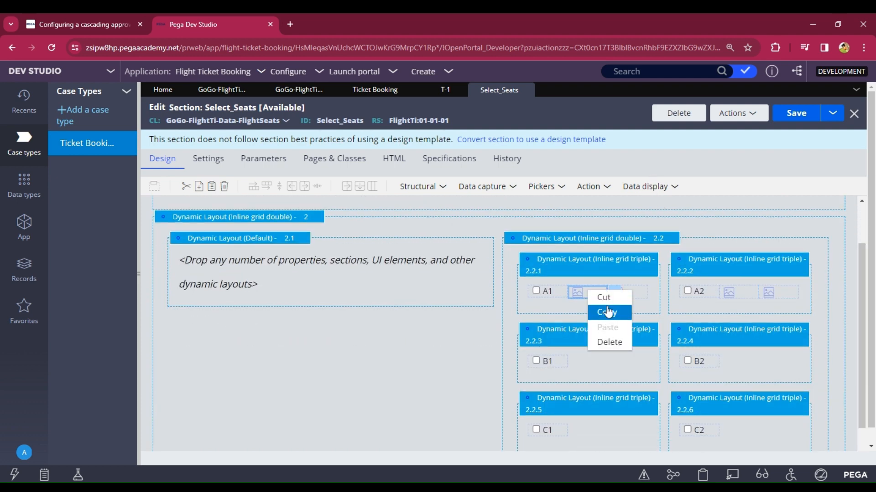
click(640, 191)
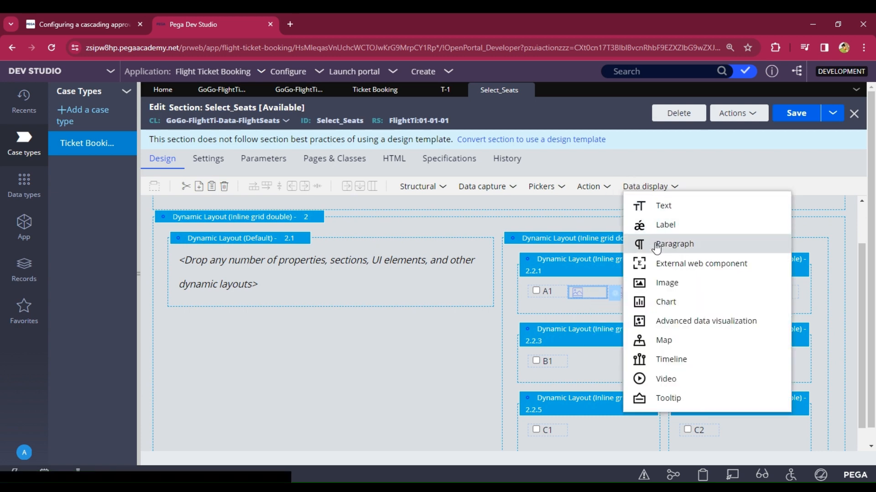
drag(648, 283, 603, 361)
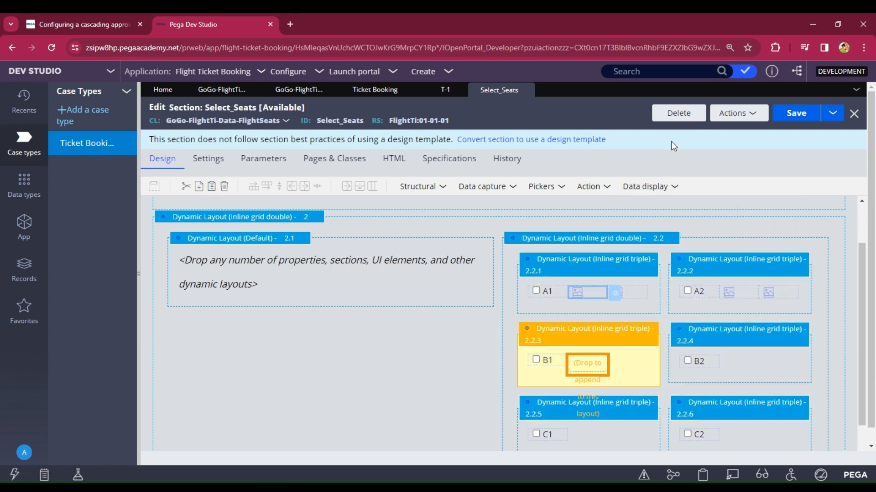
click(651, 187)
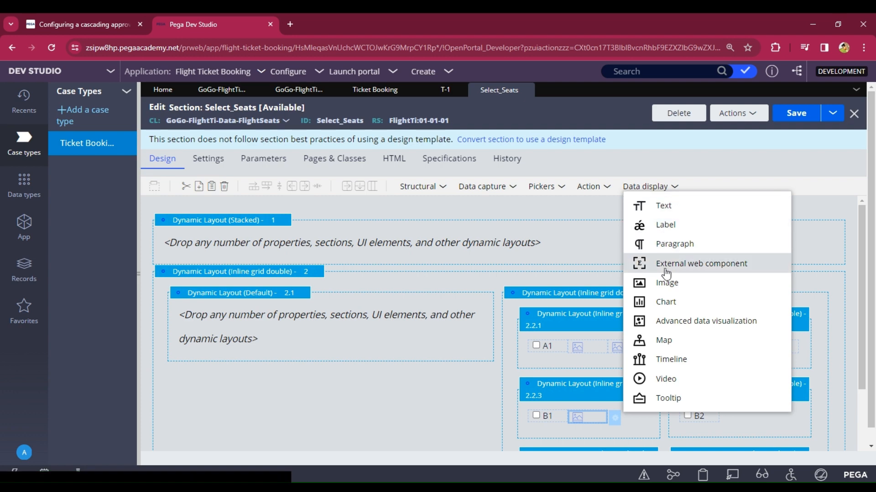
drag(666, 283, 630, 418)
click(647, 187)
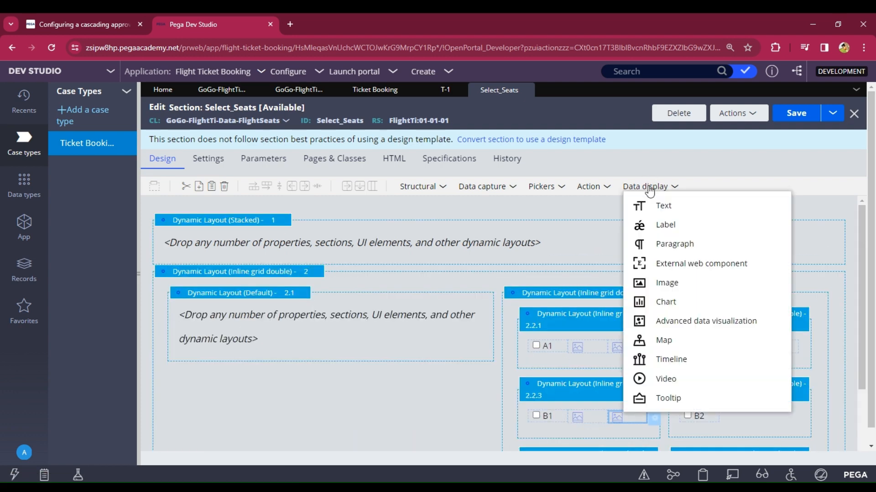
drag(661, 285, 724, 419)
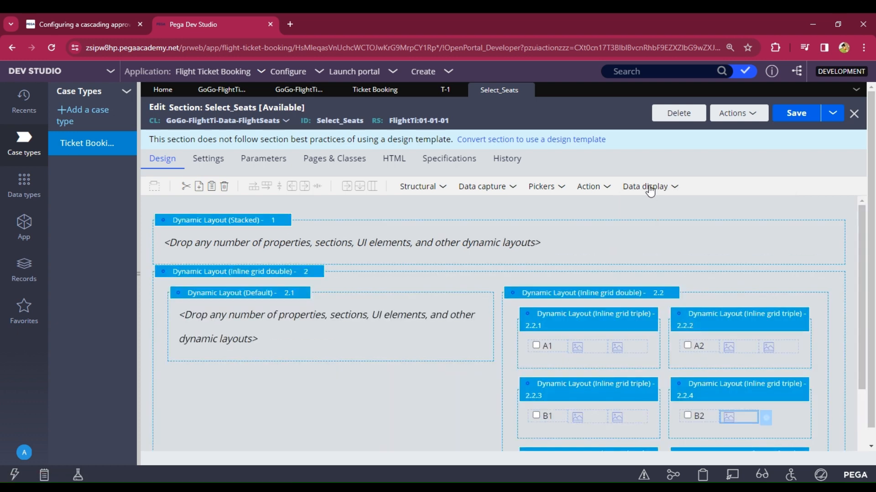
click(650, 188)
drag(661, 286, 792, 419)
Step: Add two image controls beside each of seats C1 and C2
scroll(700, 359, down, 2)
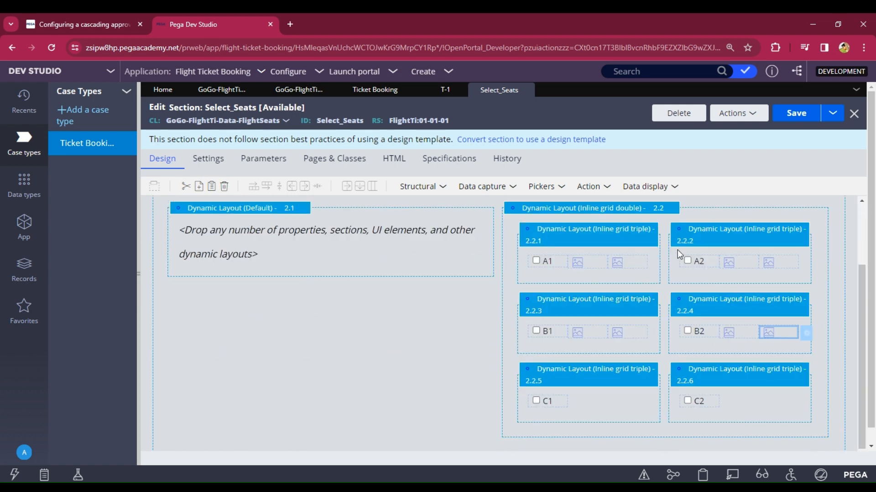
click(659, 187)
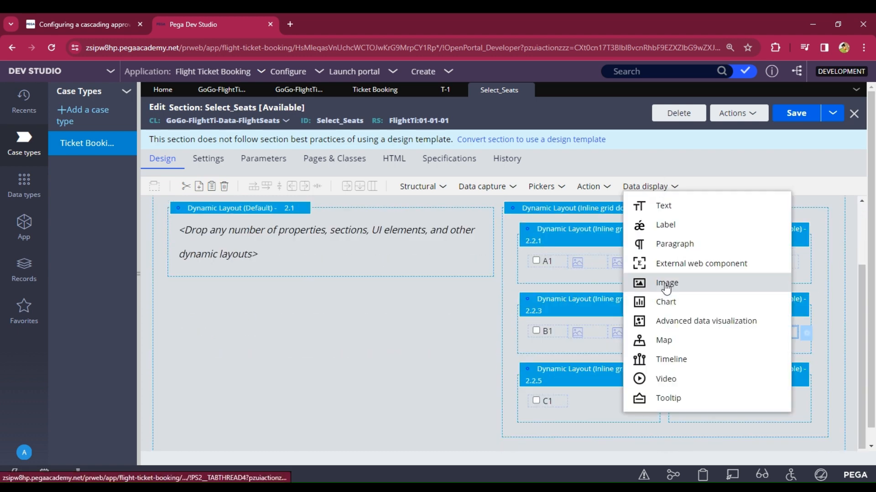
drag(666, 287, 595, 409)
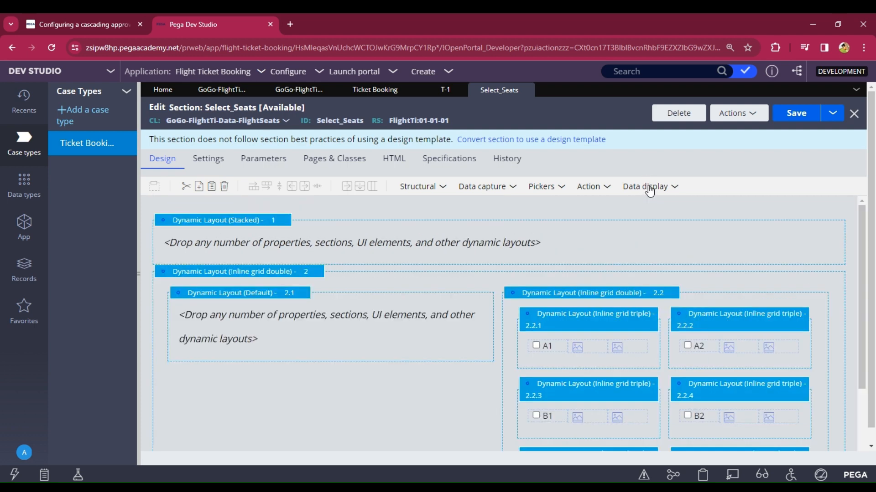
click(650, 188)
drag(656, 285, 634, 406)
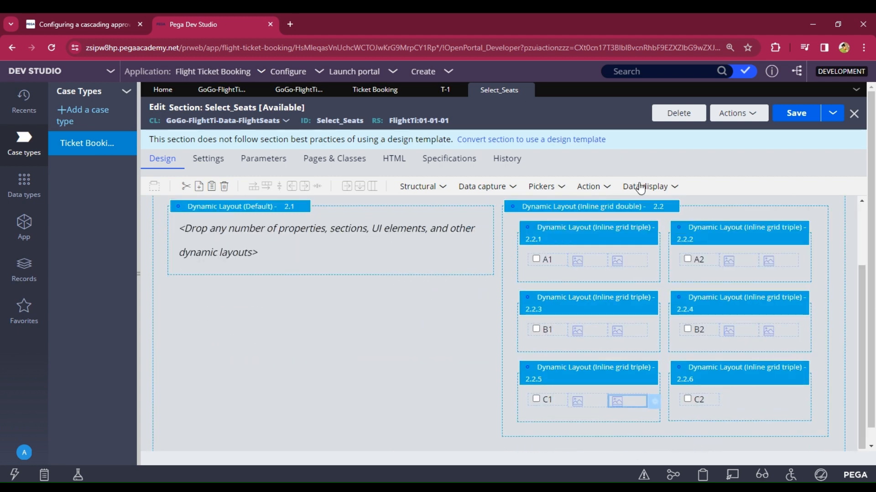
click(640, 187)
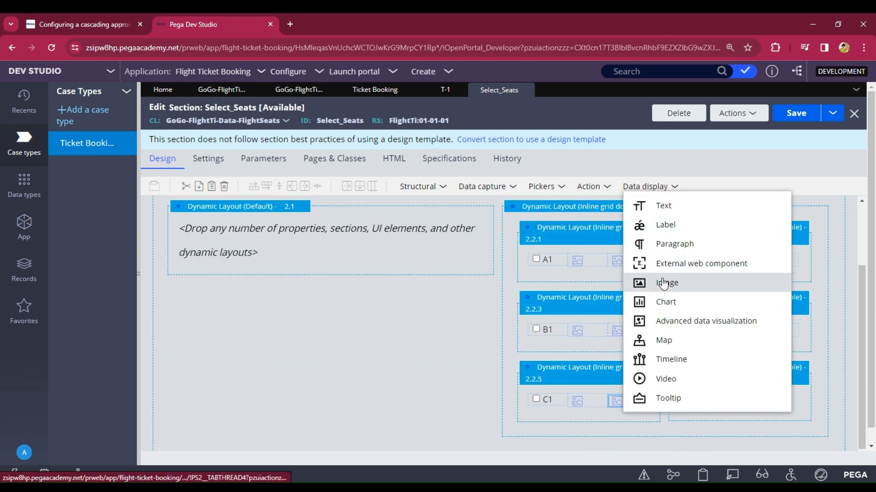
drag(656, 281, 734, 409)
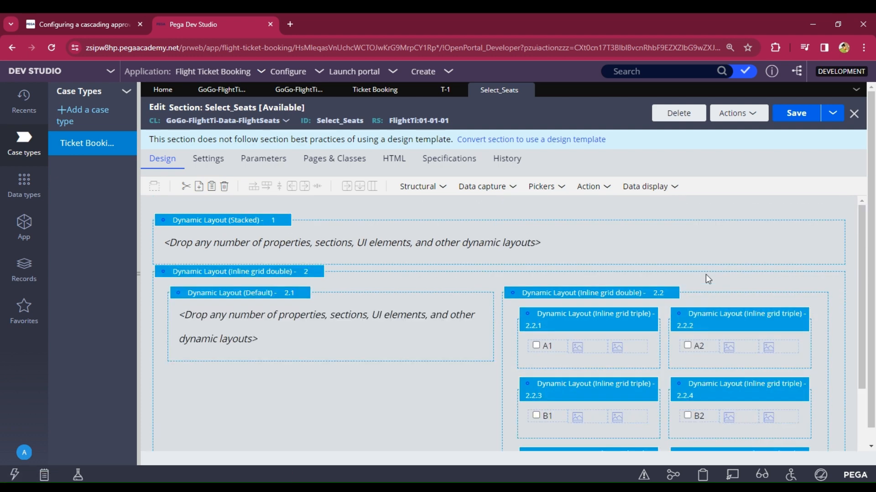
scroll(667, 214, down, 2)
click(661, 186)
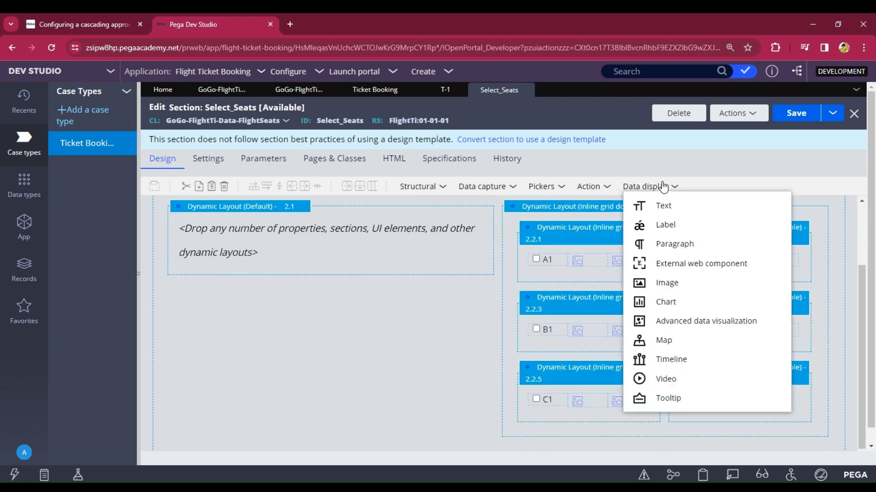
drag(668, 283, 781, 403)
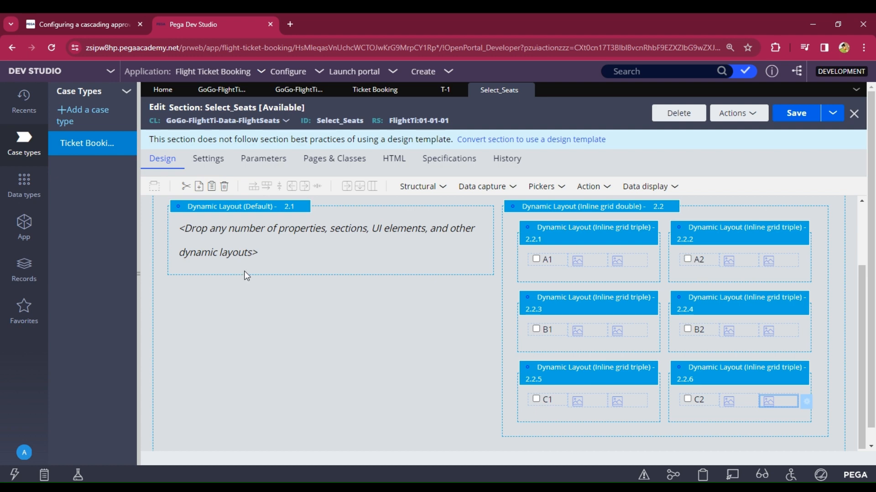
Step: List the Binary File records under Records > Technical and start a new one
click(20, 273)
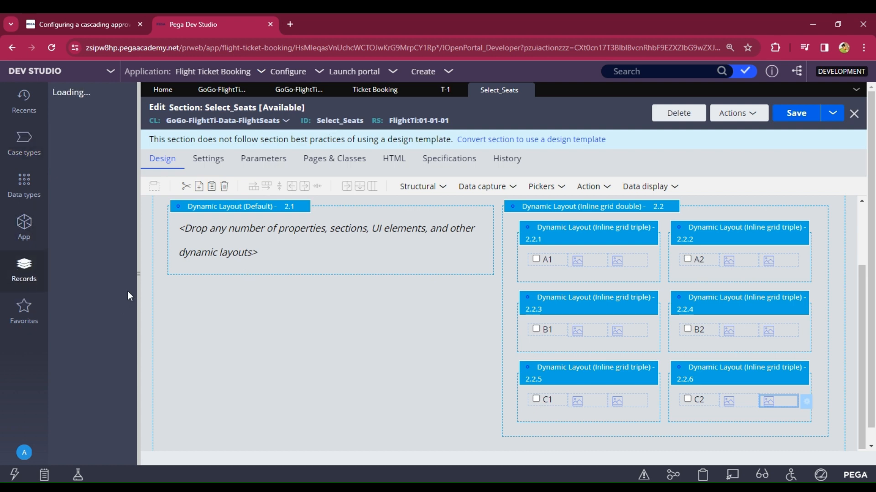
drag(141, 290, 198, 304)
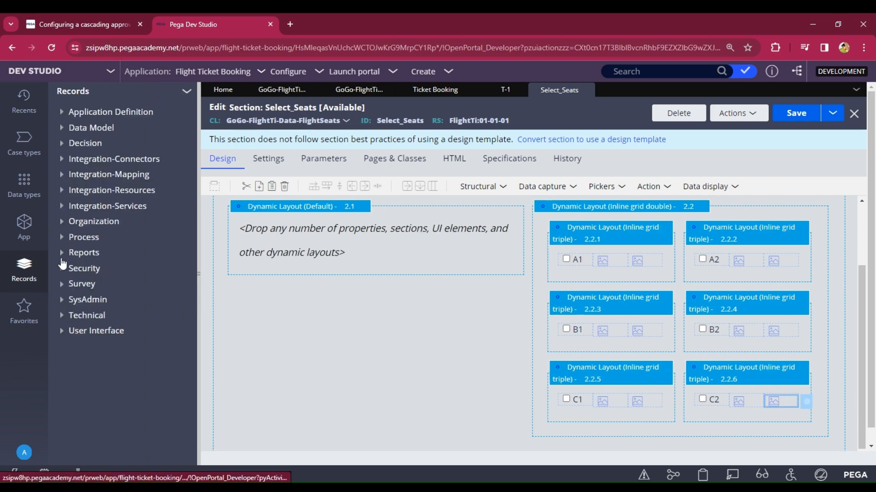
click(57, 316)
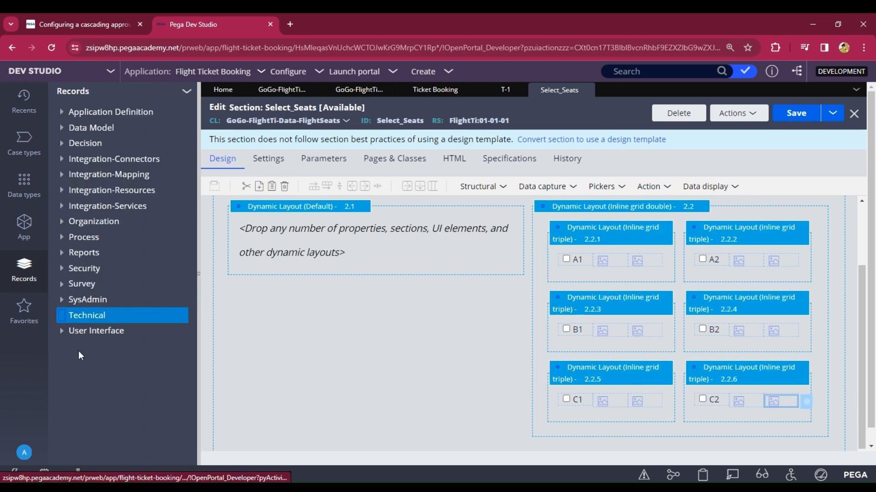
click(93, 347)
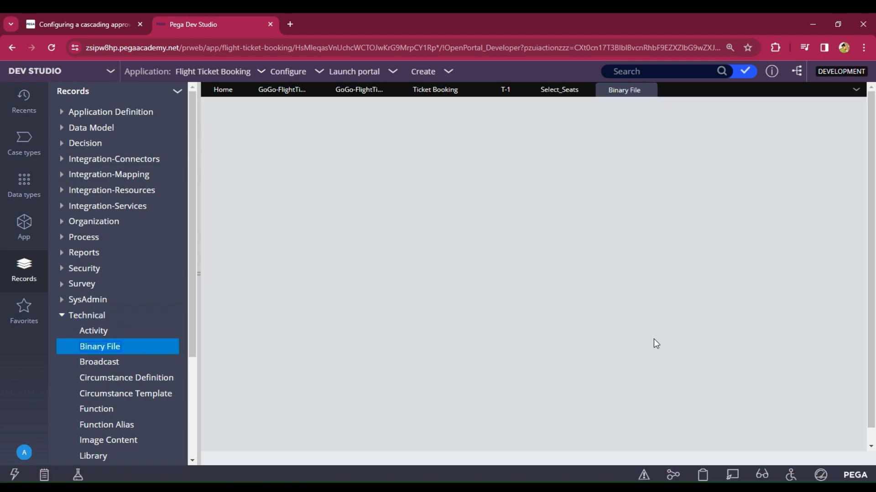
scroll(639, 399, down, 10)
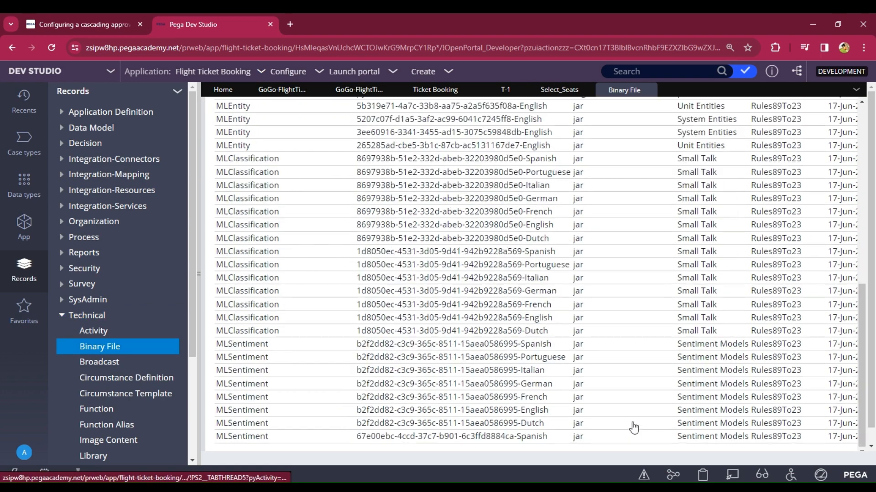
drag(627, 448, 840, 448)
scroll(795, 282, up, 10)
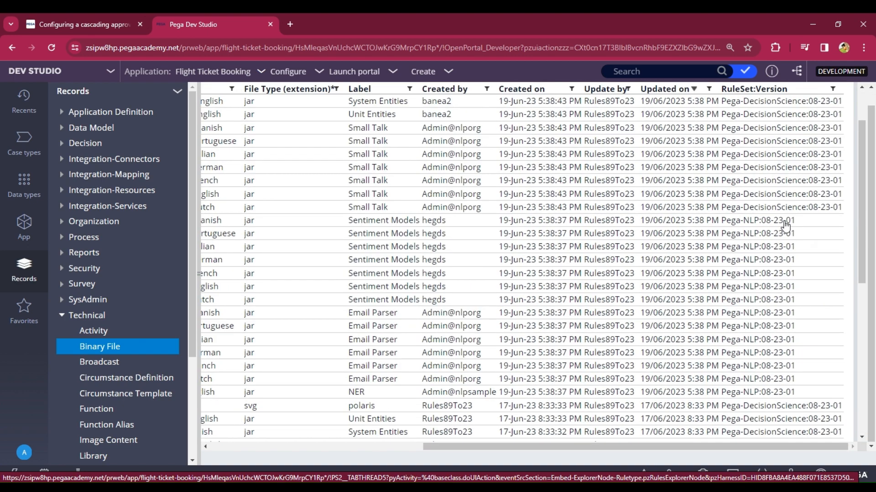
click(723, 100)
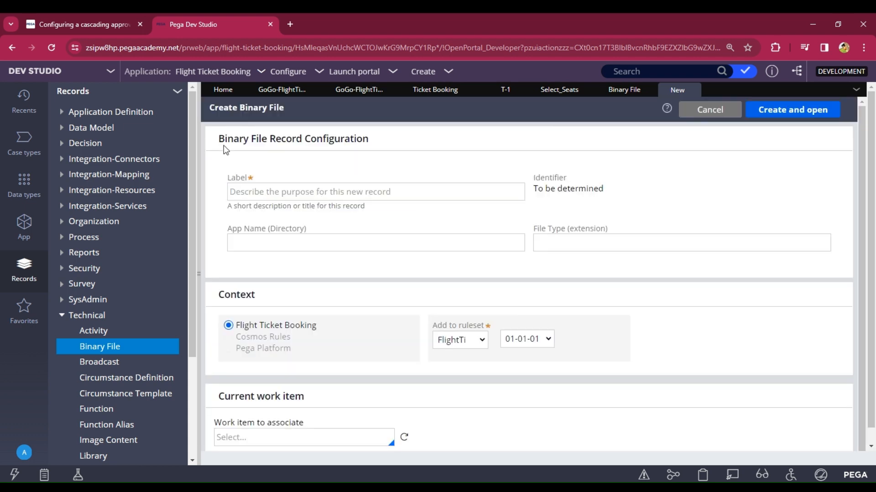
Step: Create binary file 'Avilable' in app directory 'wbweb' with file type png, and open it
text(Avilable)
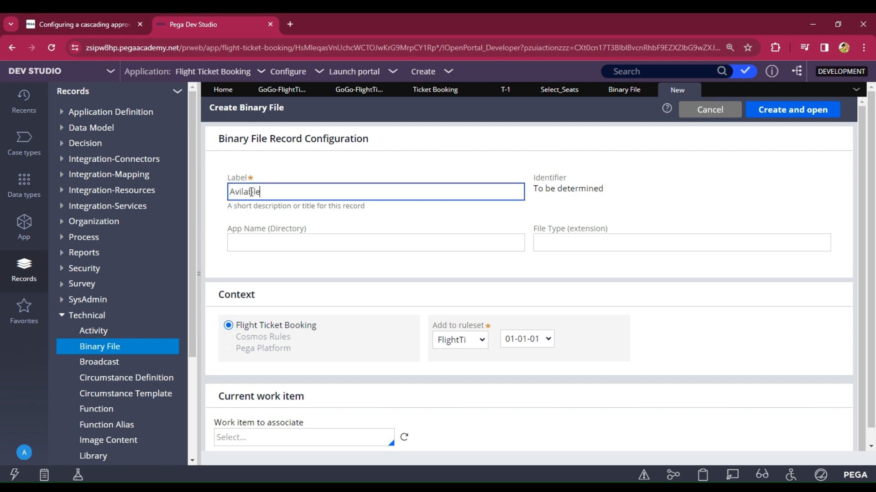
click(323, 243)
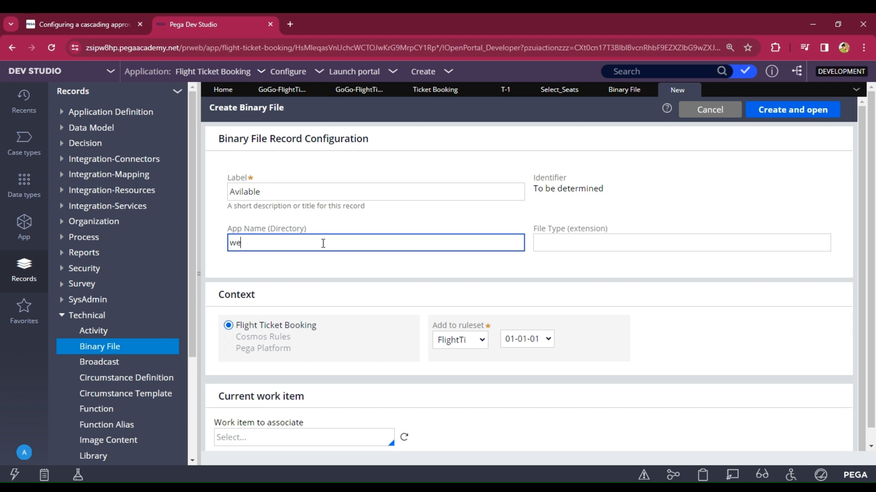
text(bwe)
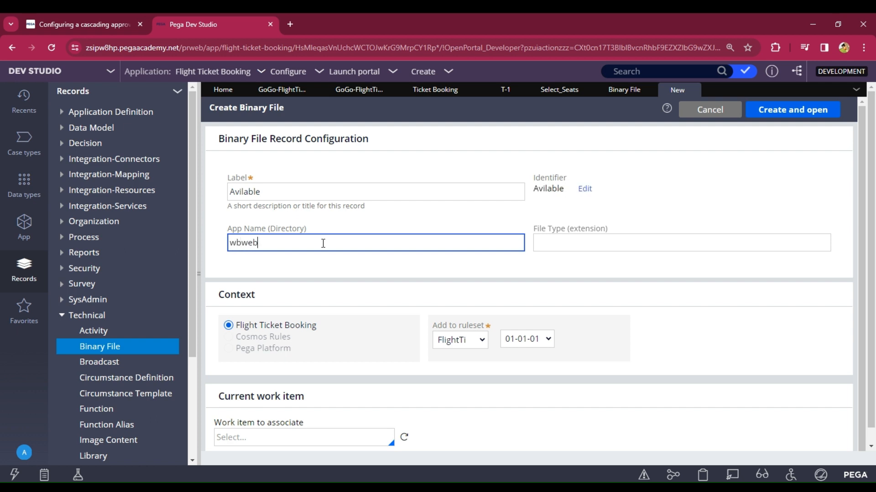
text(b)
click(564, 245)
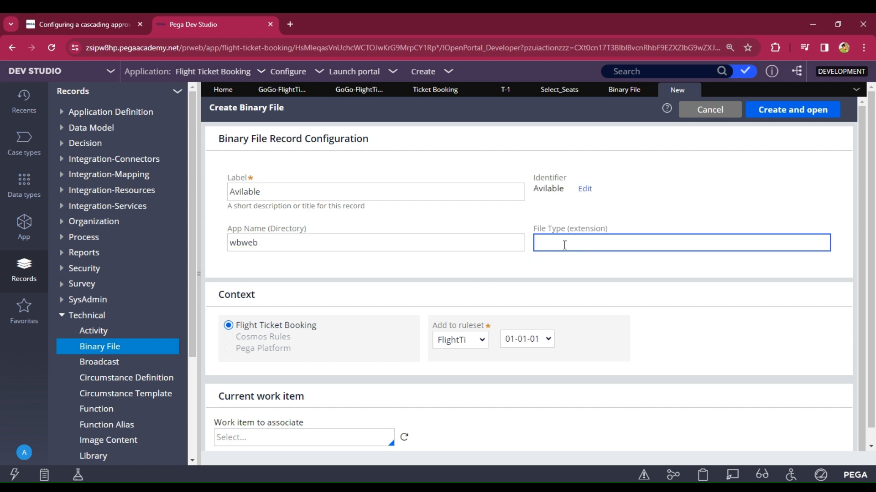
text(png)
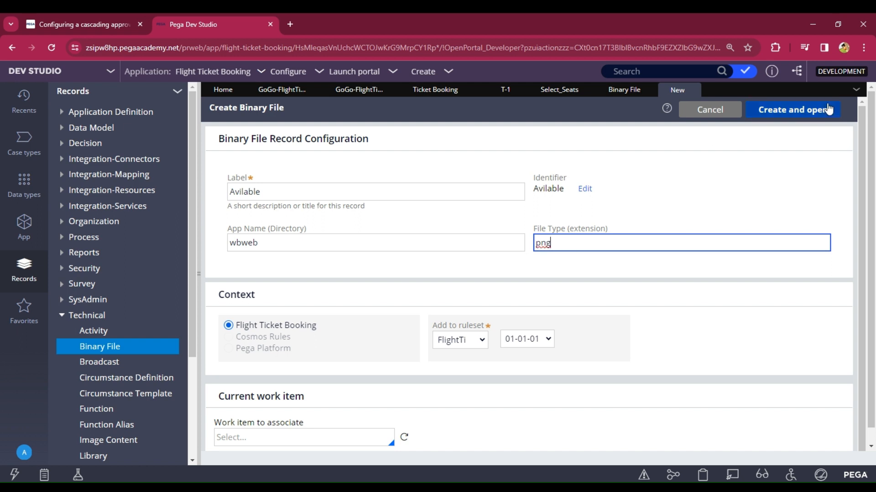
click(801, 116)
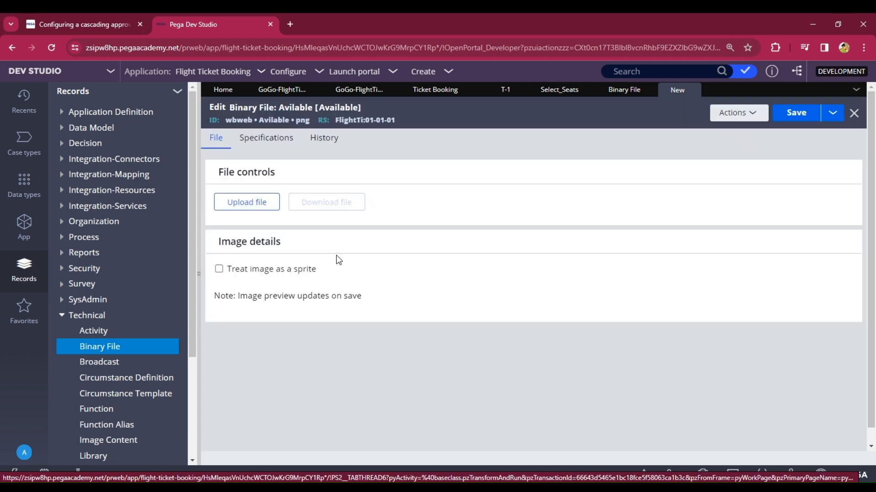
Step: Upload the 48×48 seat icon to Avilable and copy its record ID wbweb • Avilable • png
click(234, 206)
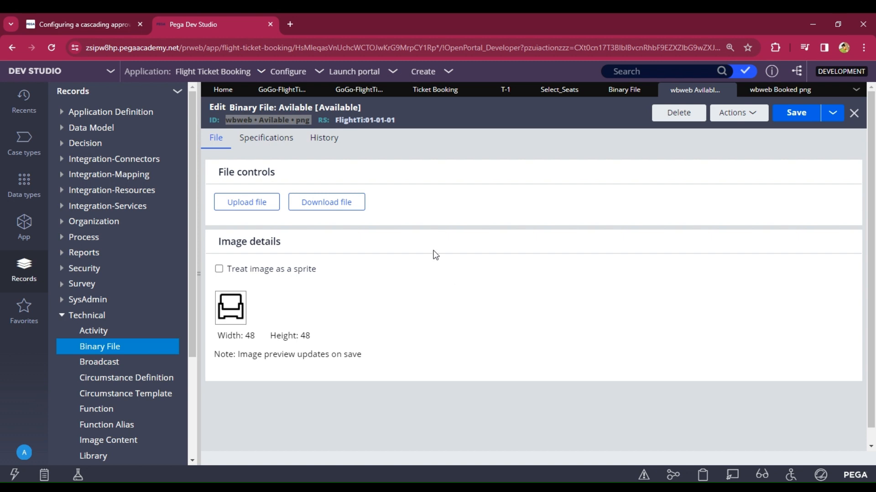
click(384, 143)
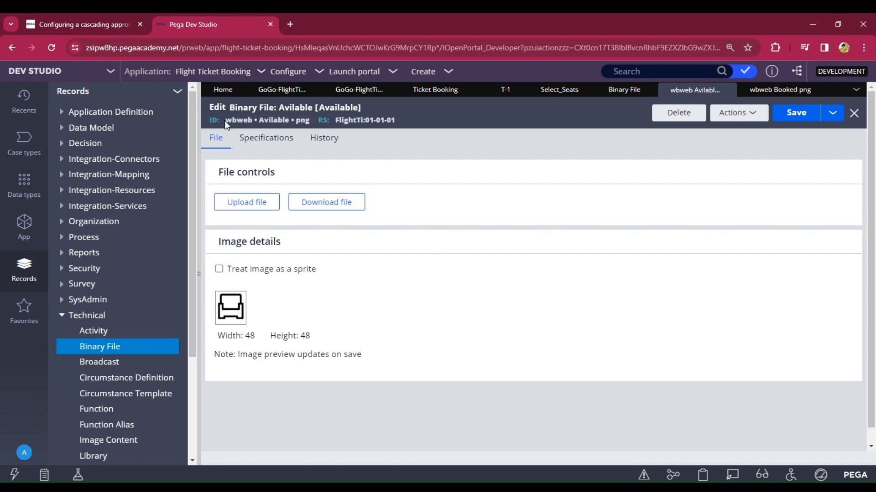
drag(224, 120, 306, 131)
key(ctrl+c)
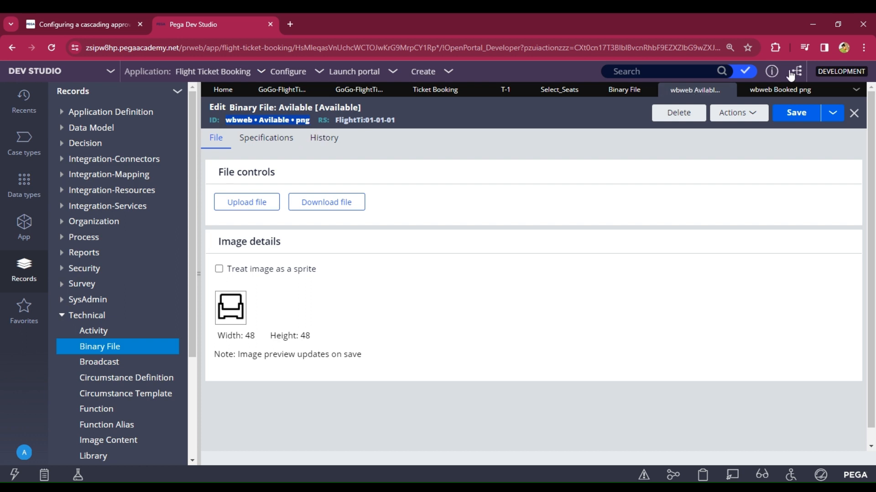
click(550, 92)
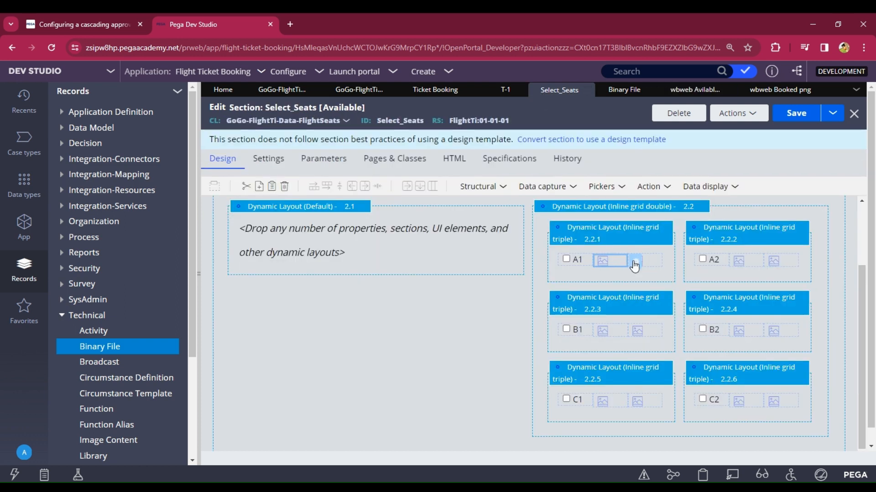
Step: Set A1's first image cell to use the image wbweb/Avilable.png
click(639, 264)
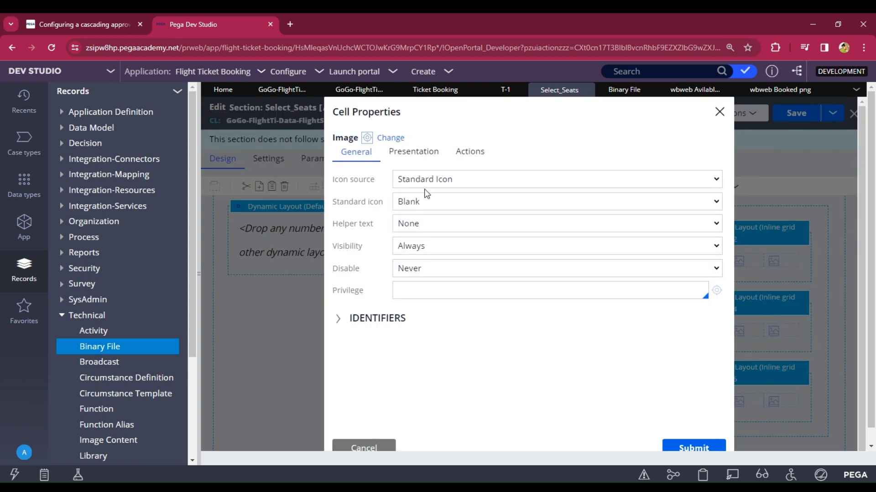
click(420, 207)
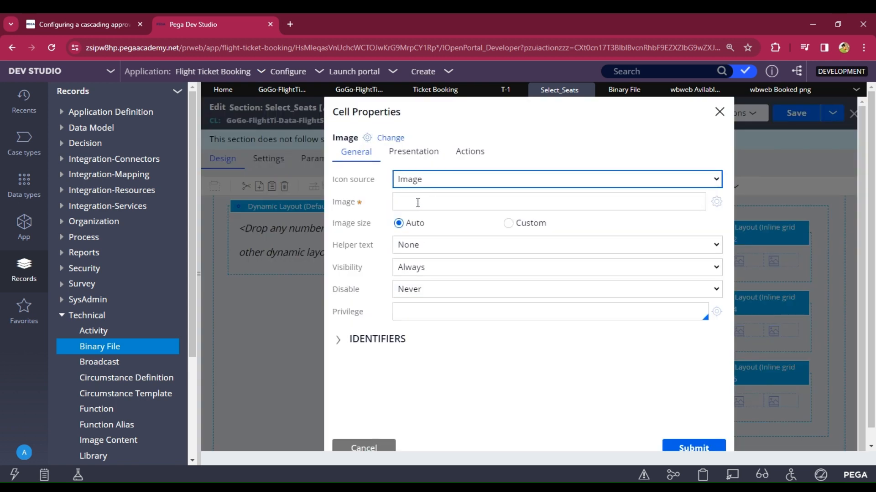
click(417, 203)
key(ctrl+v)
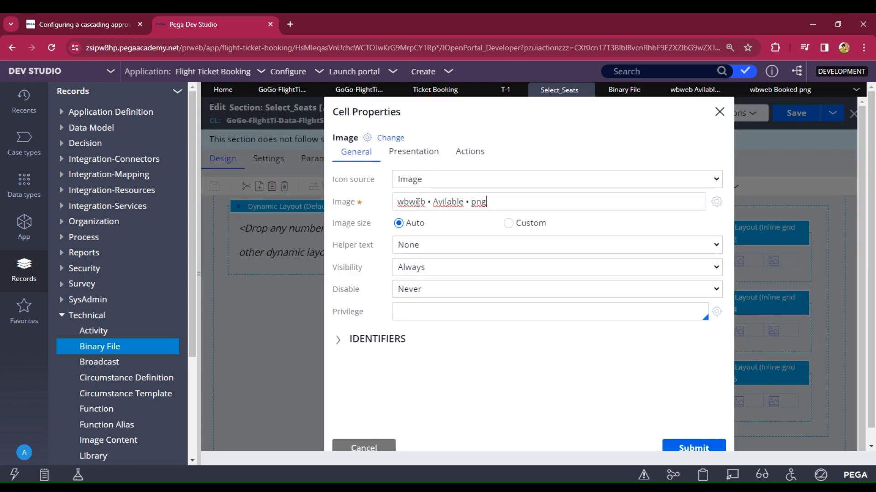
click(472, 205)
key(BackSpace)
key(BackSpace)
key(BackSpace)
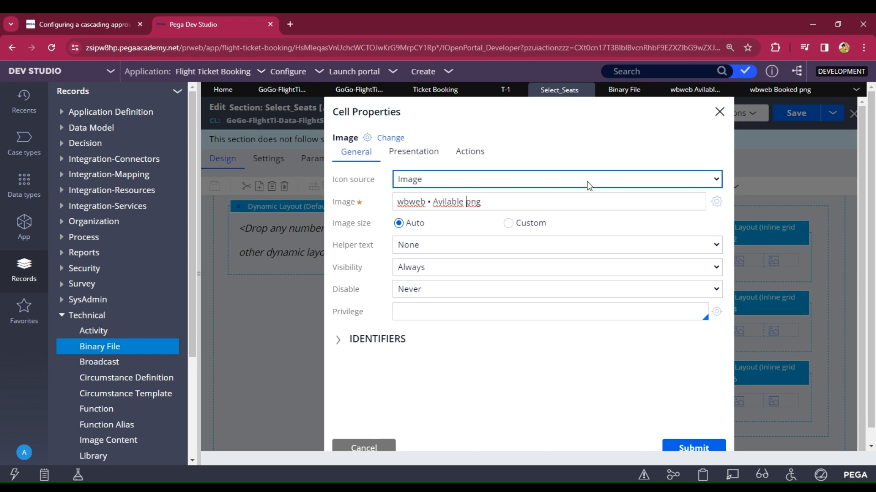
text(.)
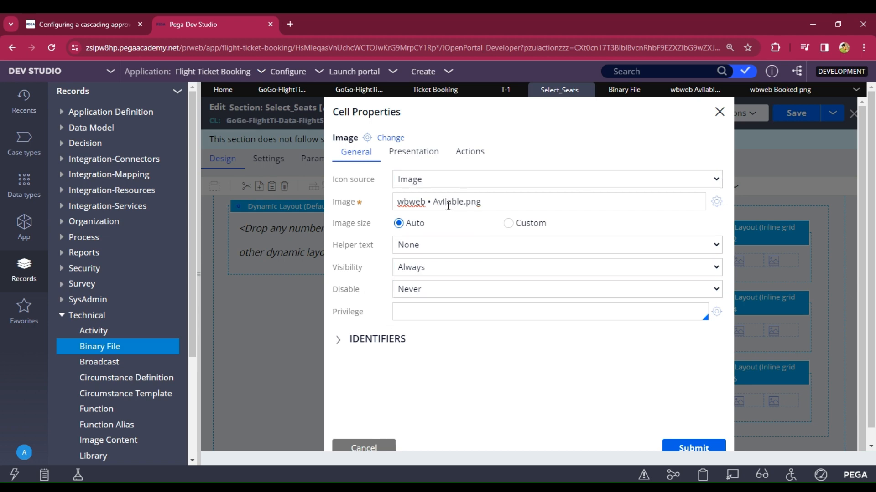
click(432, 202)
key(BackSpace)
key(BackSpace)
key(BackSpace)
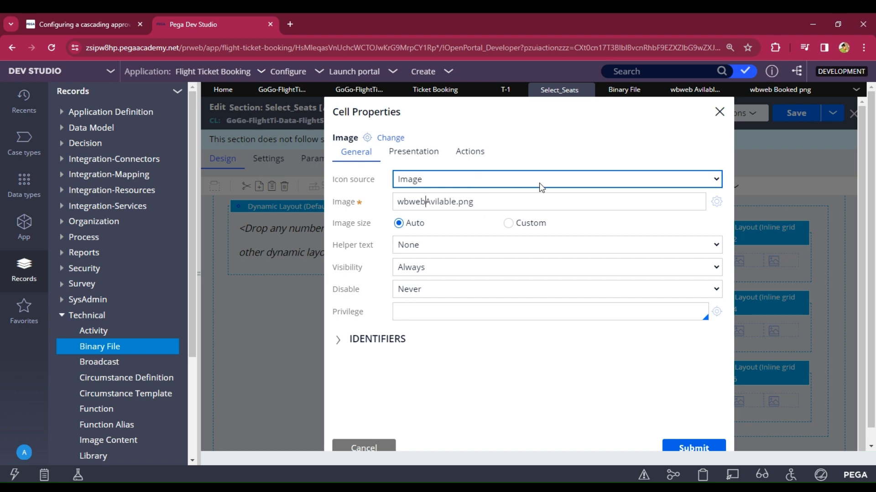
text(/)
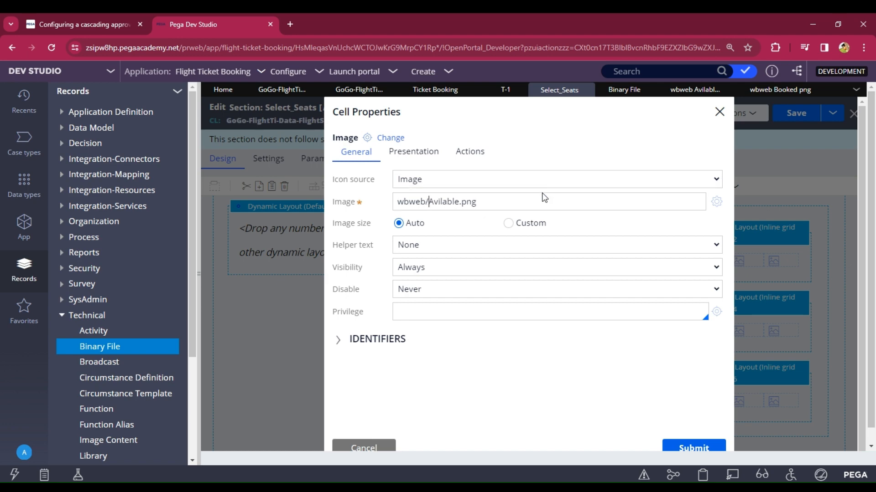
Step: Give the A1 image a custom 30×30 px size and submit the cell settings
click(508, 223)
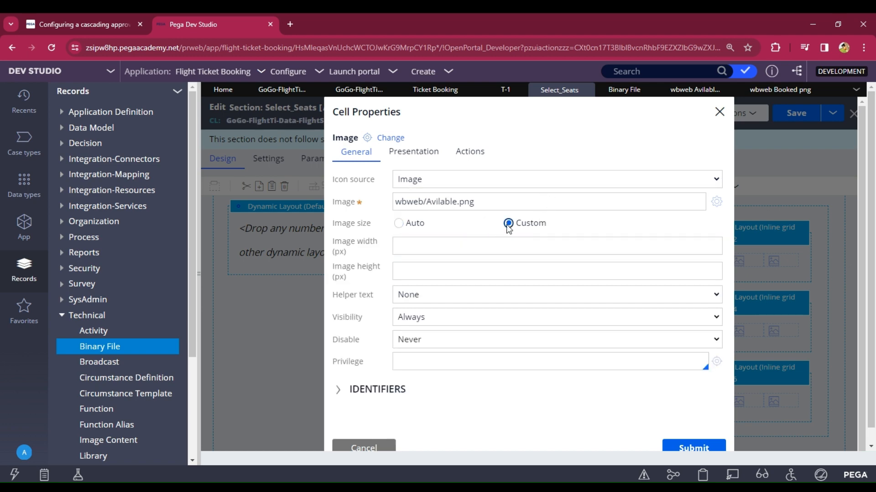
click(440, 248)
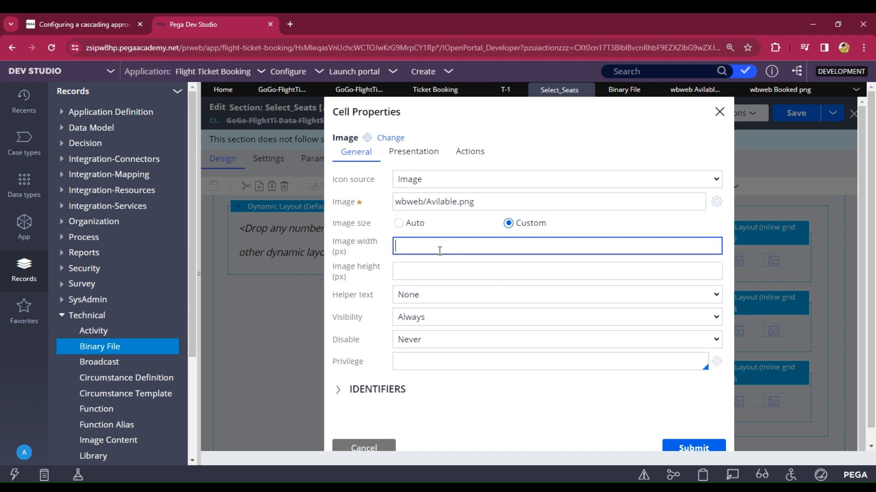
click(426, 273)
text(30)
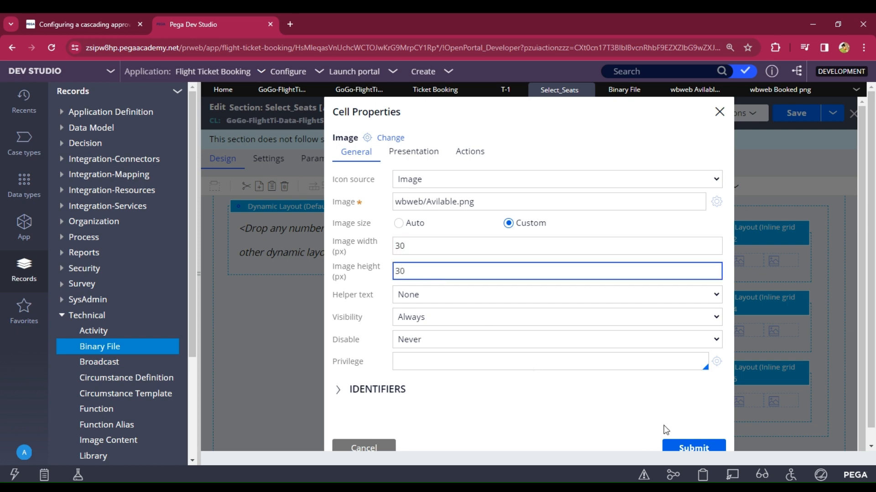
click(694, 450)
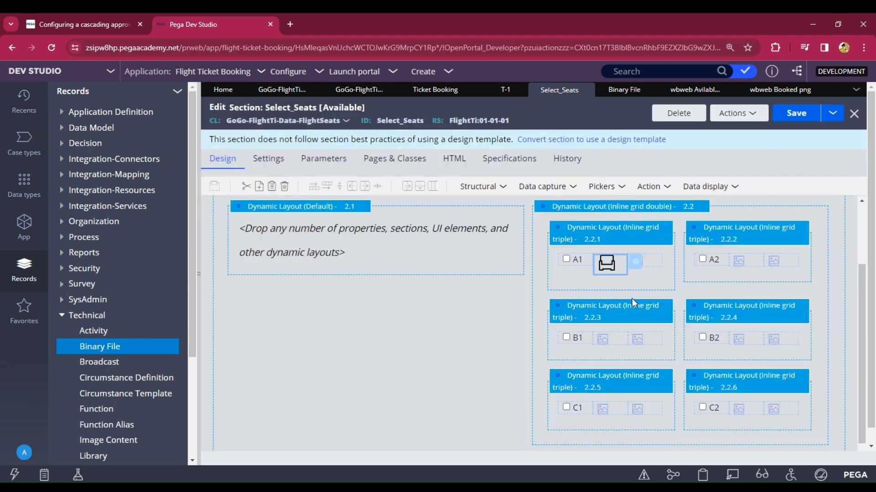
Step: Switch A2's first image cell to an Image icon source and paste the copied record ID
click(747, 261)
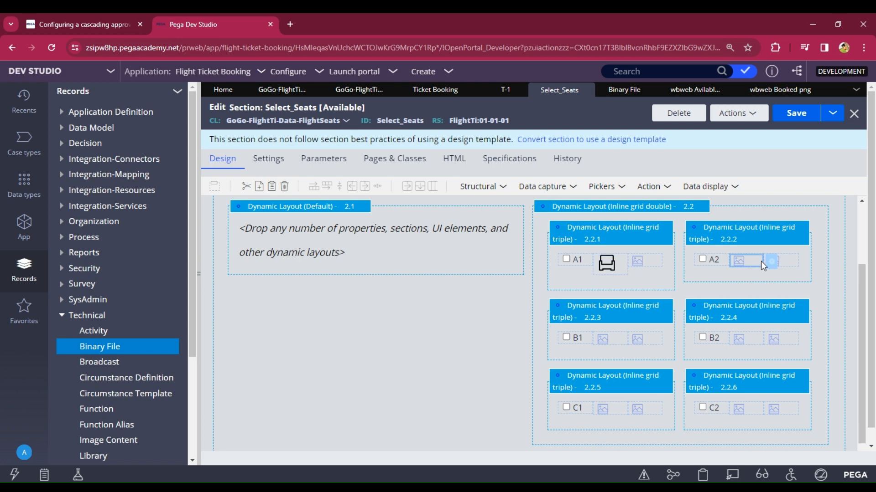
click(772, 263)
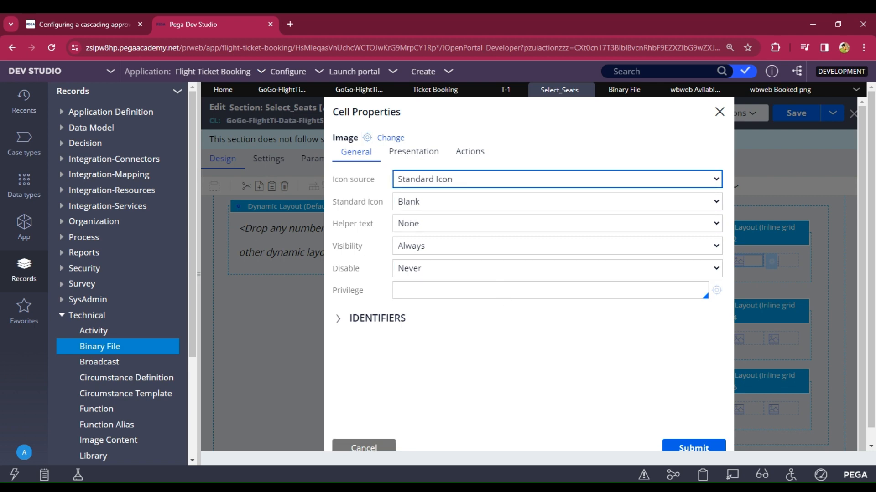
click(430, 206)
click(408, 205)
key(ctrl+v)
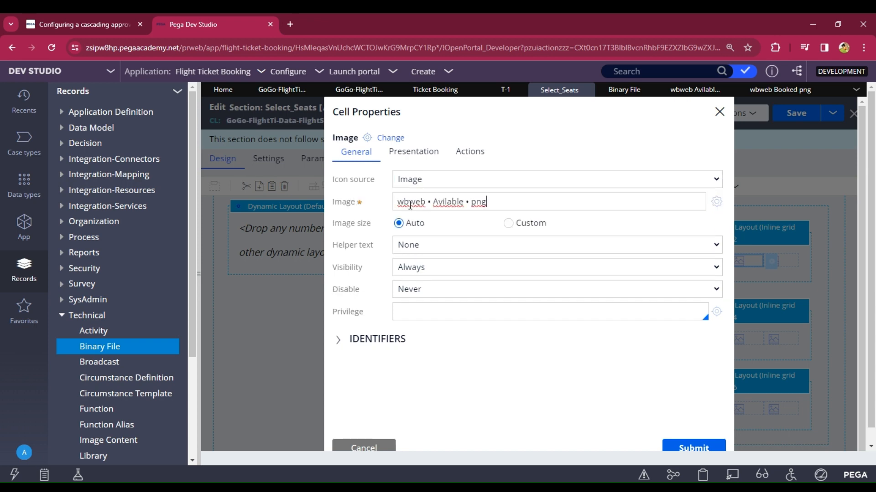
Step: Correct the pasted image path to wbweb/Avilable.png
click(471, 202)
key(BackSpace)
key(BackSpace)
key(BackSpace)
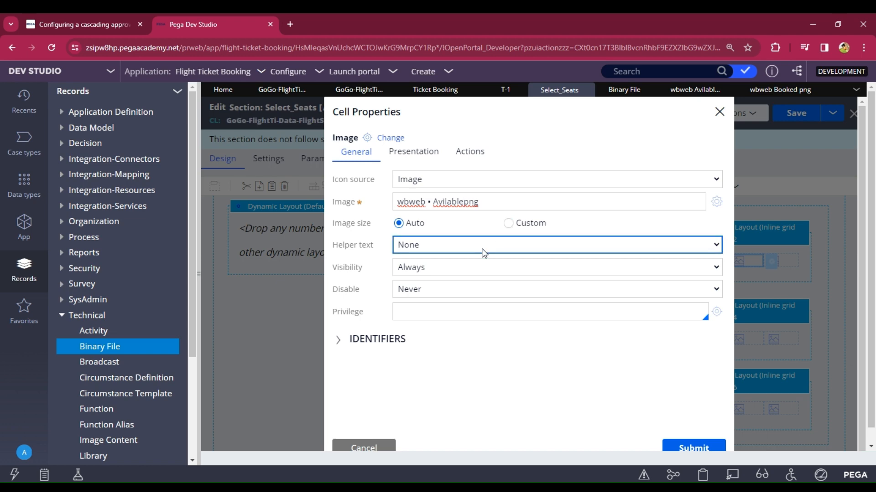
text(.)
click(433, 201)
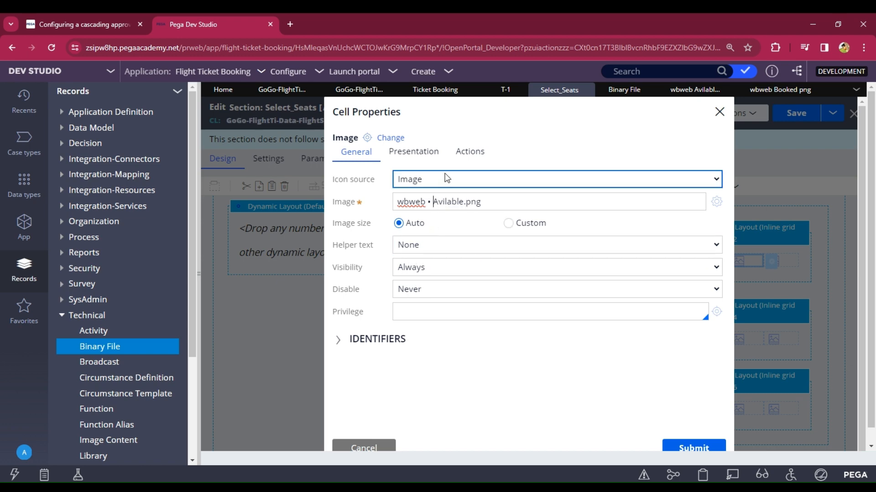
key(BackSpace)
key(BackSpace)
key(BackSpace)
text(/)
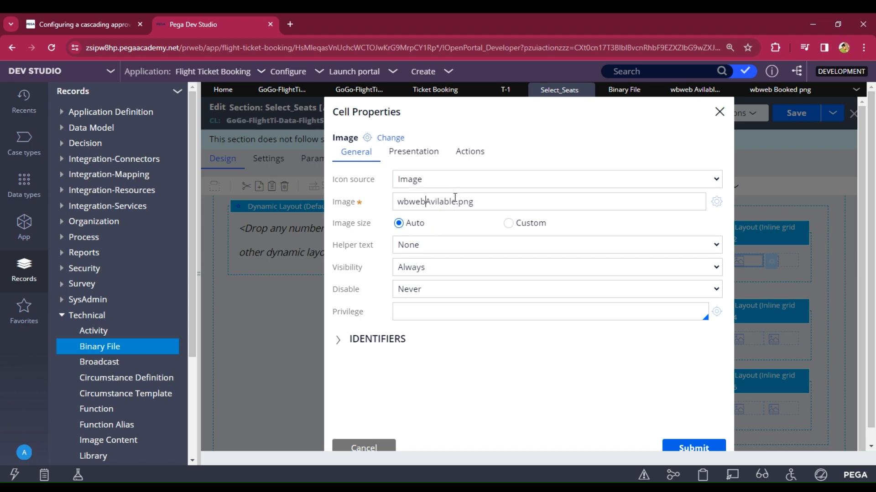
Step: Size A2's image to a custom 30×30 px, copy its wbweb/Avilable.png path, and submit
click(508, 223)
click(429, 249)
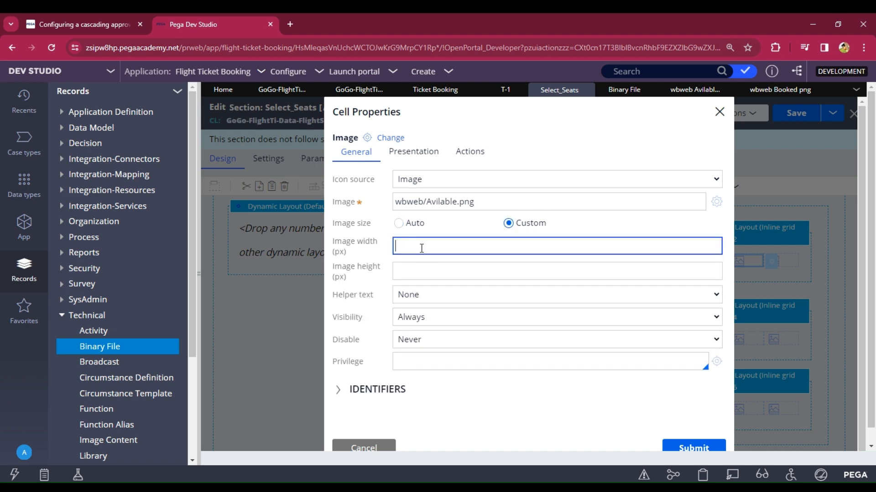
text(30)
click(419, 272)
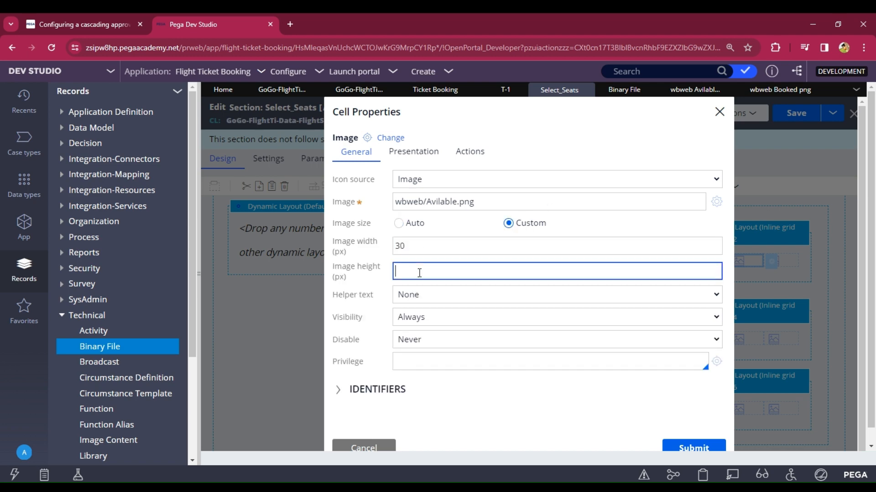
text(30)
click(494, 203)
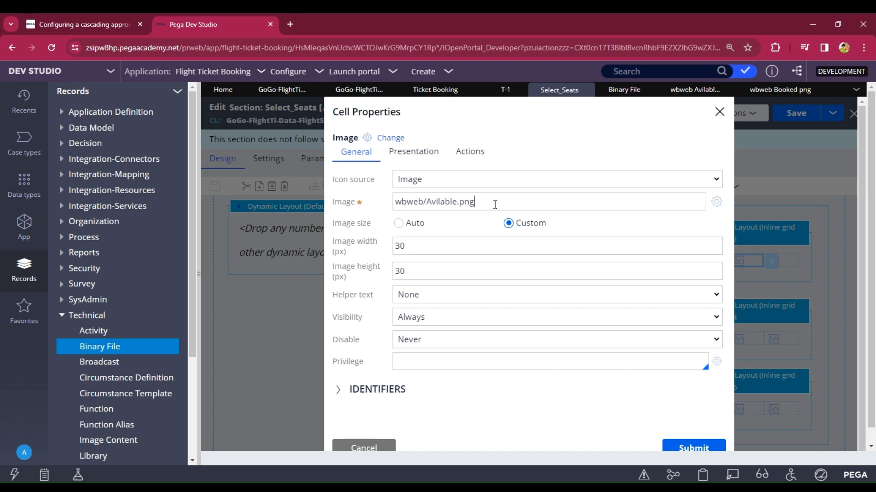
key(ctrl+a)
key(ctrl+c)
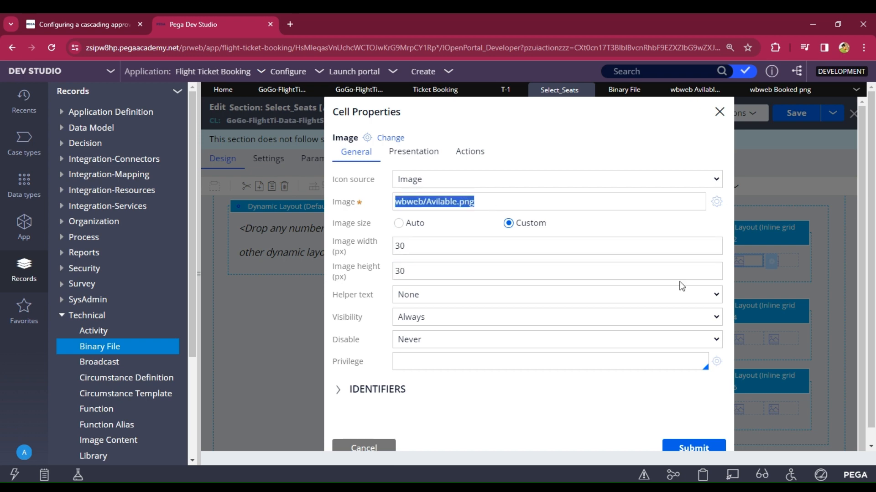
click(689, 448)
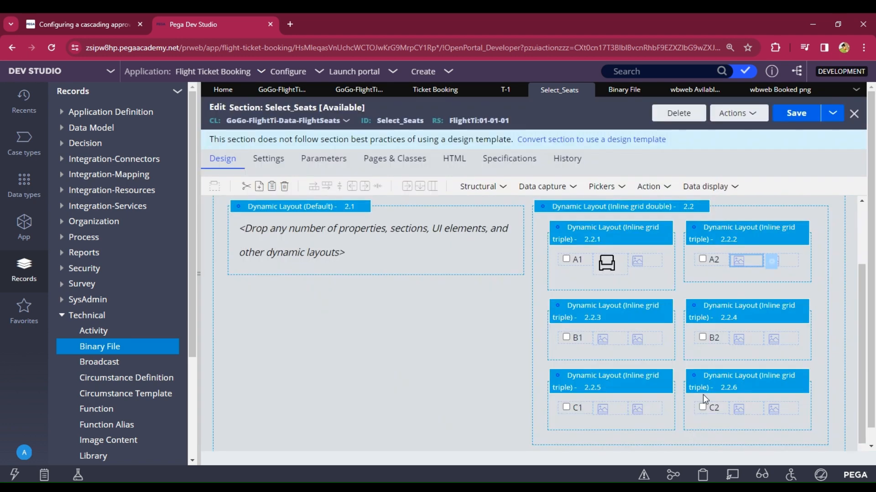
Step: Give seat B1's image cell the wbweb/Avilable.png image at a custom 30×30 px
click(603, 342)
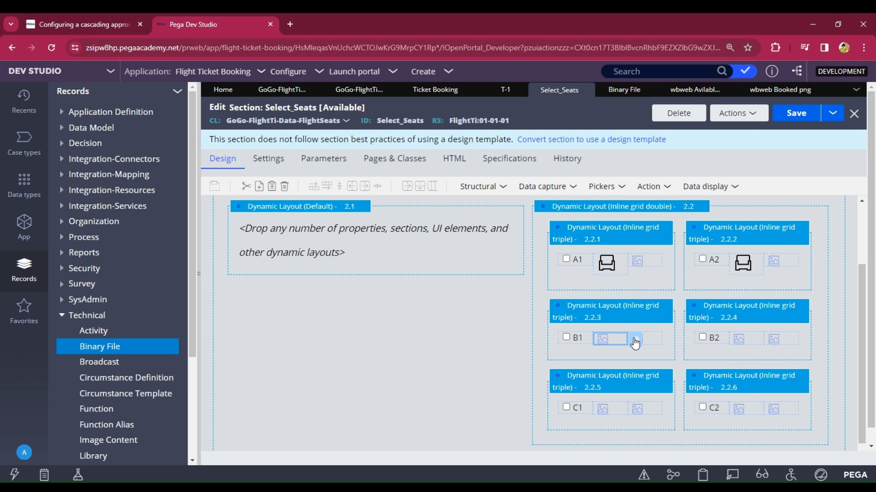
click(635, 342)
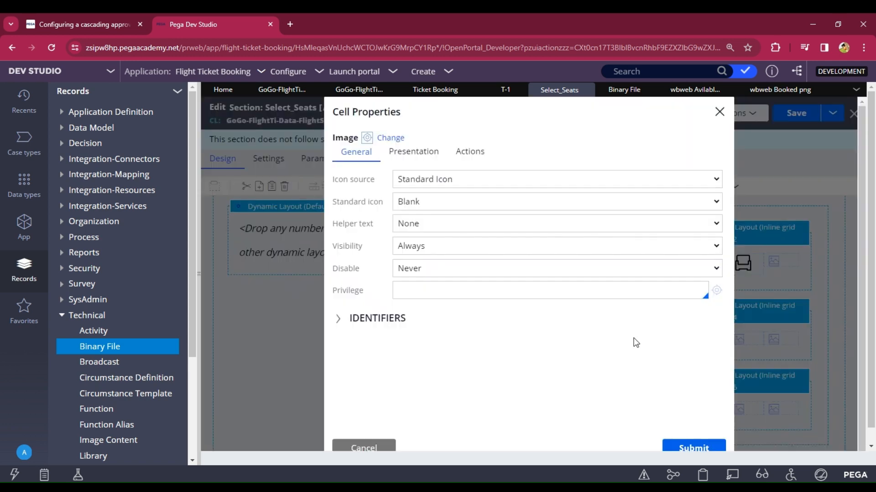
click(426, 182)
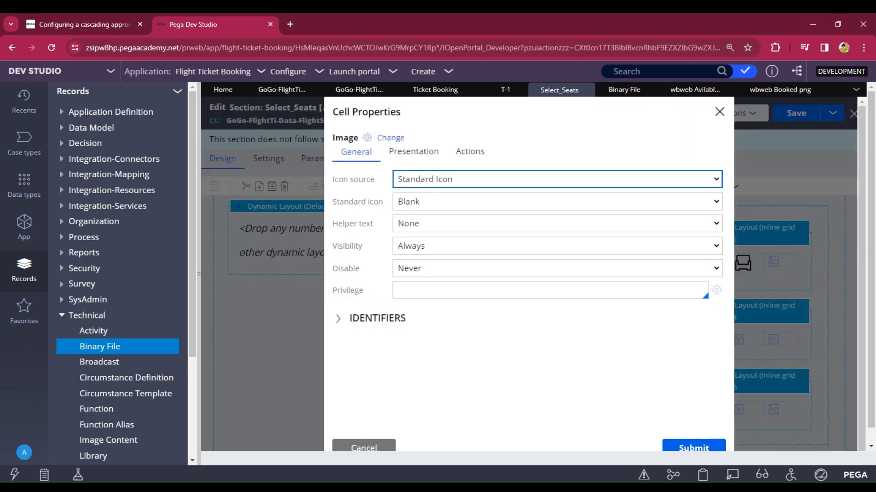
click(425, 218)
click(424, 206)
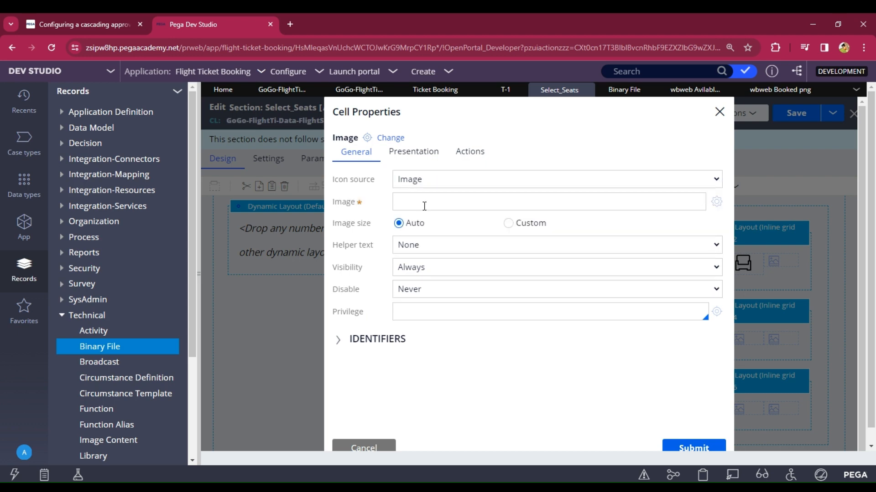
key(ctrl+v)
click(509, 224)
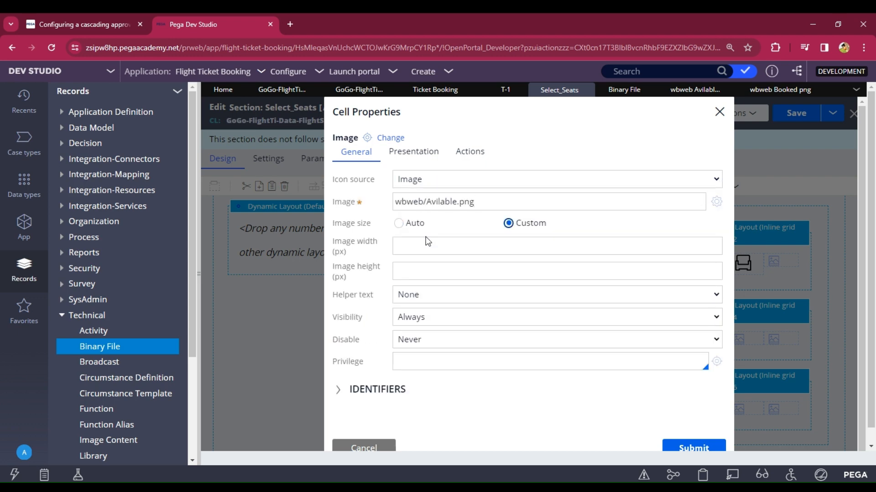
click(424, 246)
text(30)
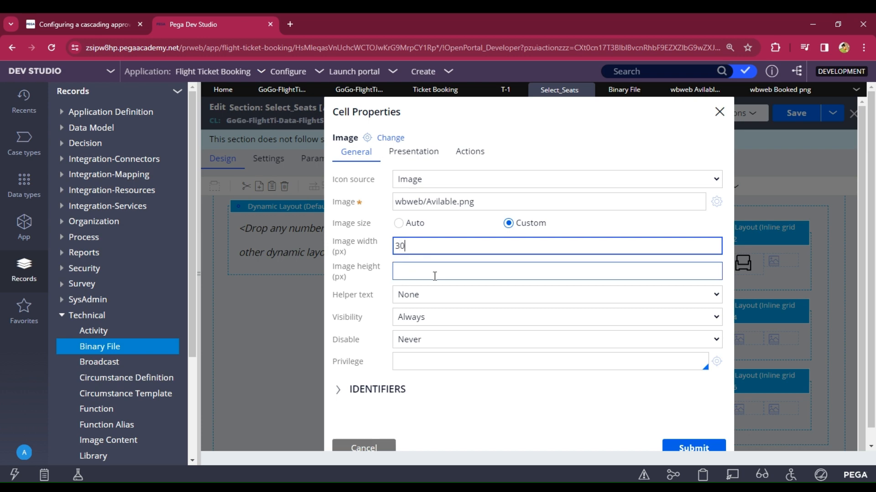
click(433, 276)
text(30)
click(691, 447)
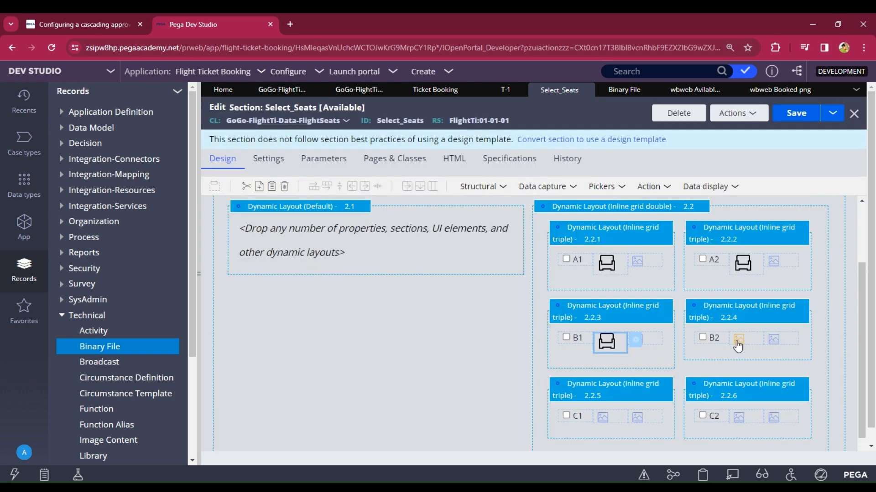
Step: Give seat B2's image cell the wbweb/Avilable.png image at a custom 30×30 px
click(751, 339)
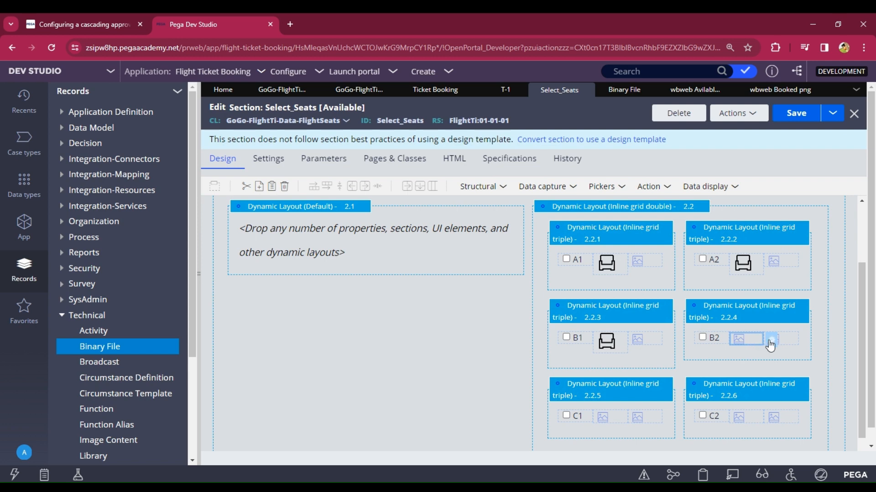
click(771, 340)
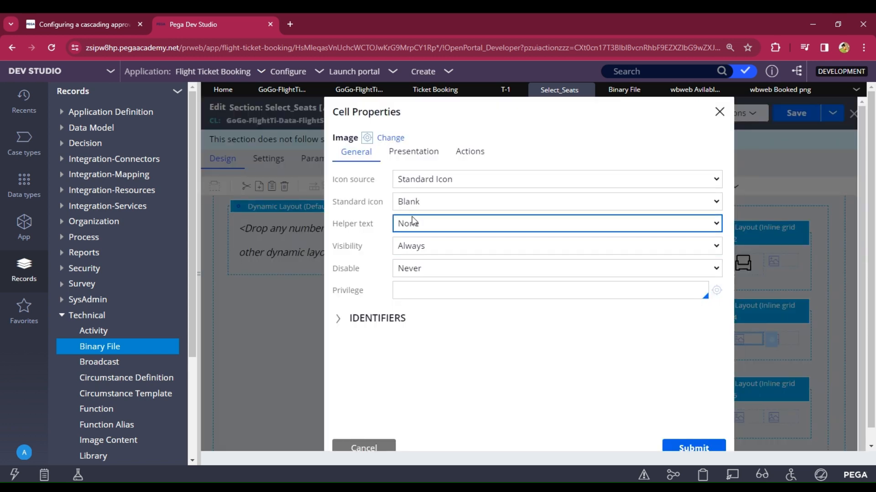
click(424, 210)
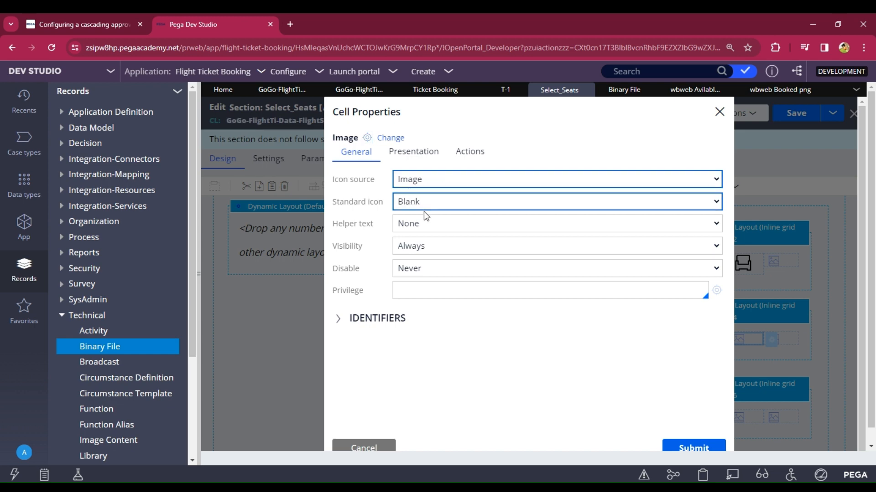
click(419, 206)
key(ctrl+v)
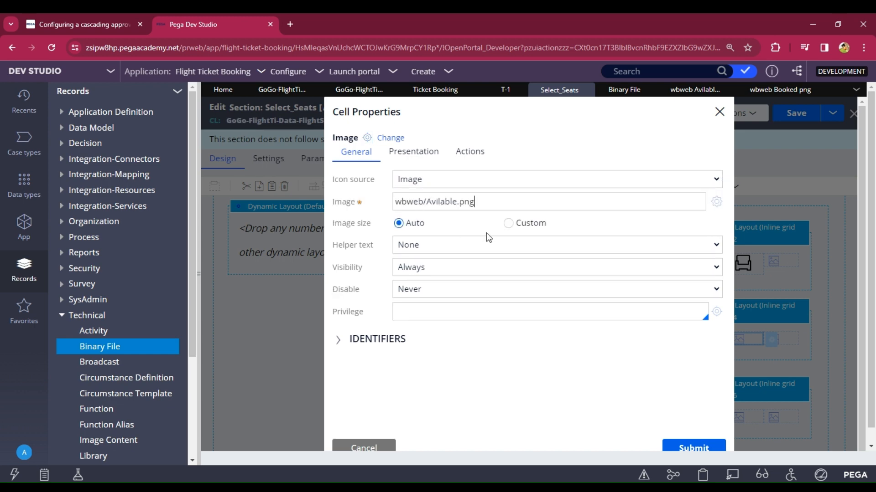
click(508, 223)
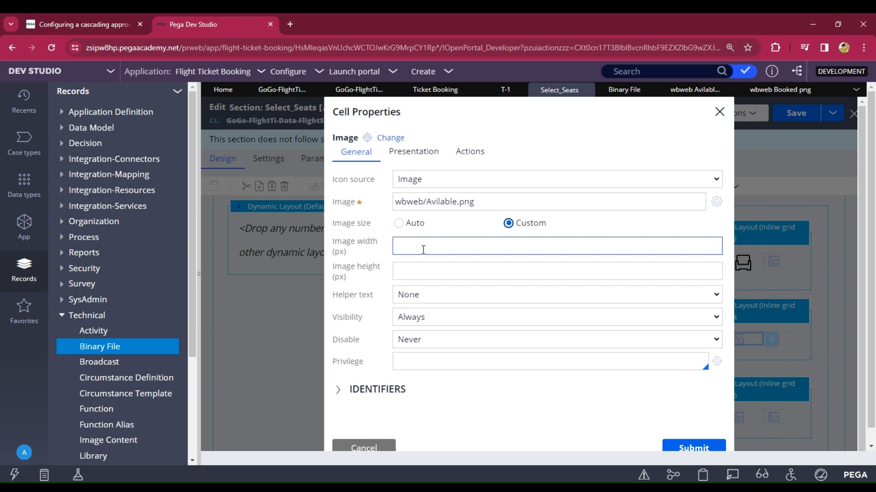
click(420, 249)
text(30)
click(429, 272)
text(30)
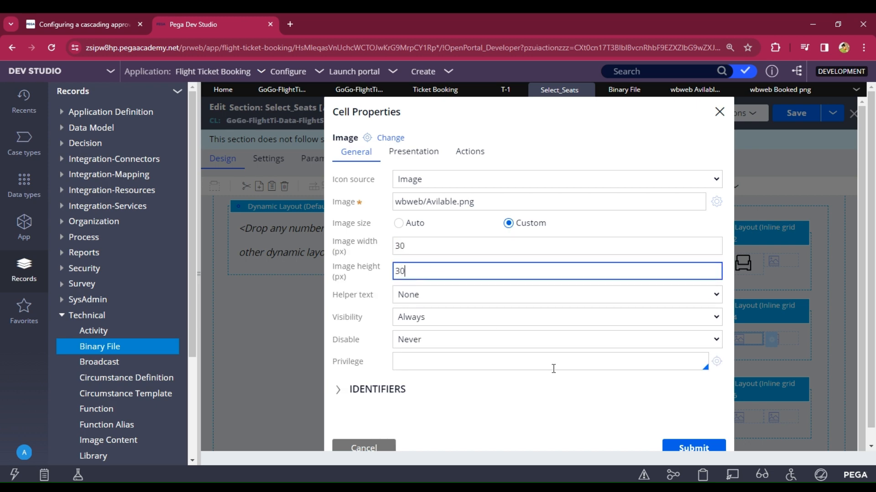
click(680, 451)
Step: Give seat C1's image cell the wbweb/Avilable.png image at a custom 30×30 px
scroll(698, 362, down, 1)
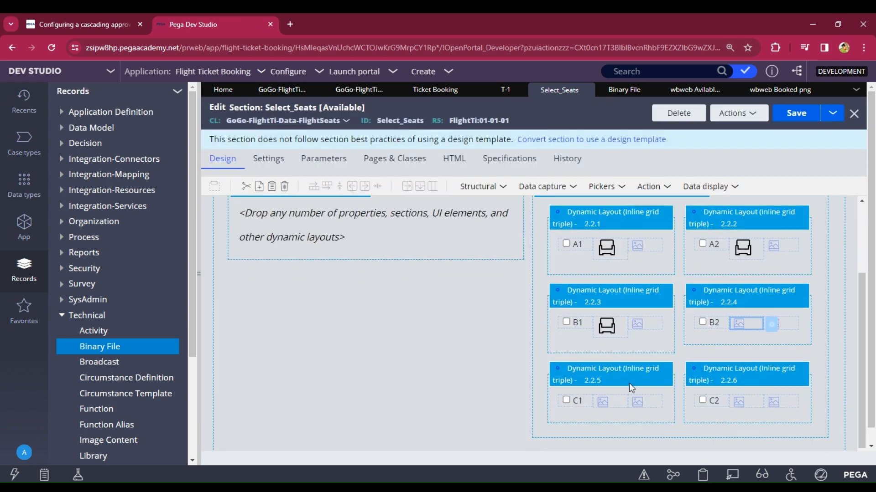
click(612, 400)
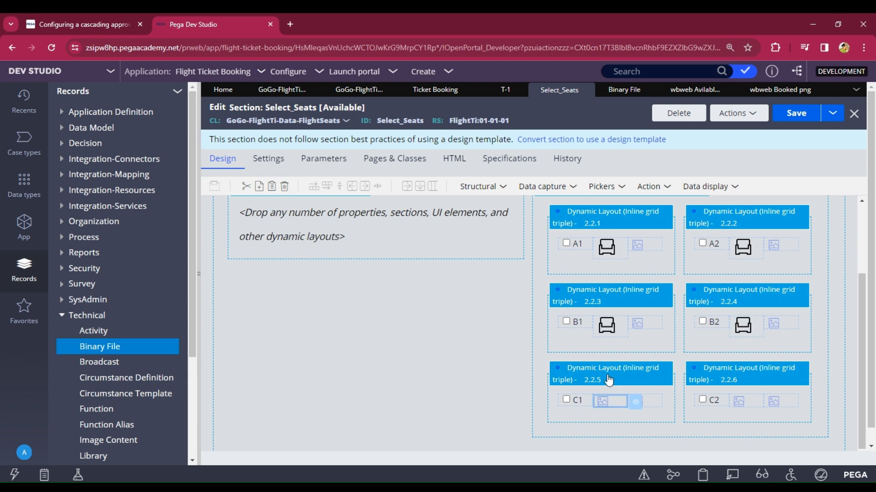
click(635, 402)
click(413, 182)
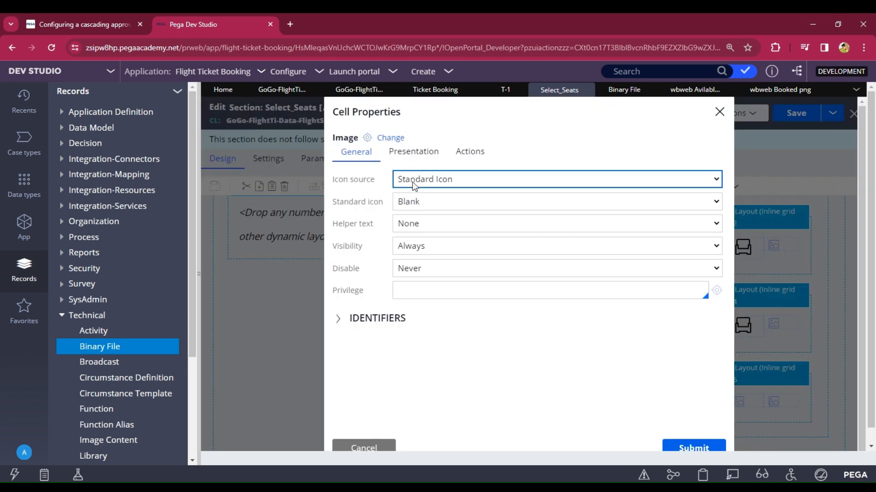
click(426, 228)
click(417, 203)
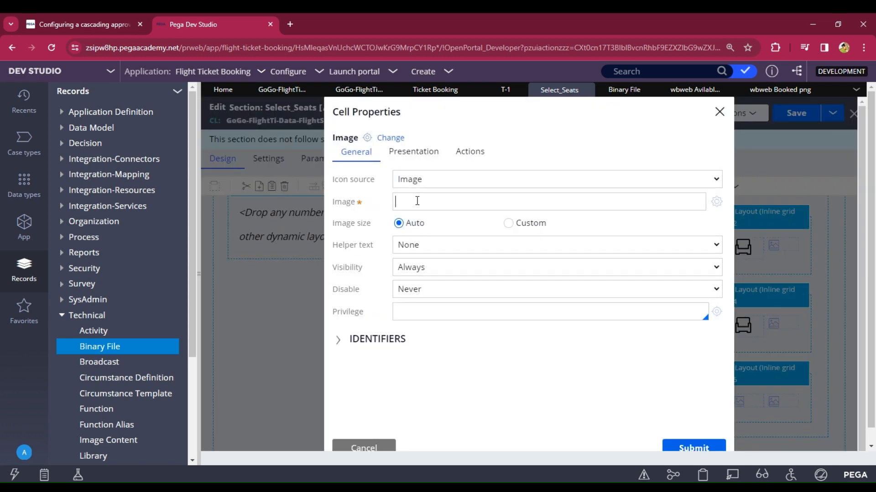
key(ctrl+v)
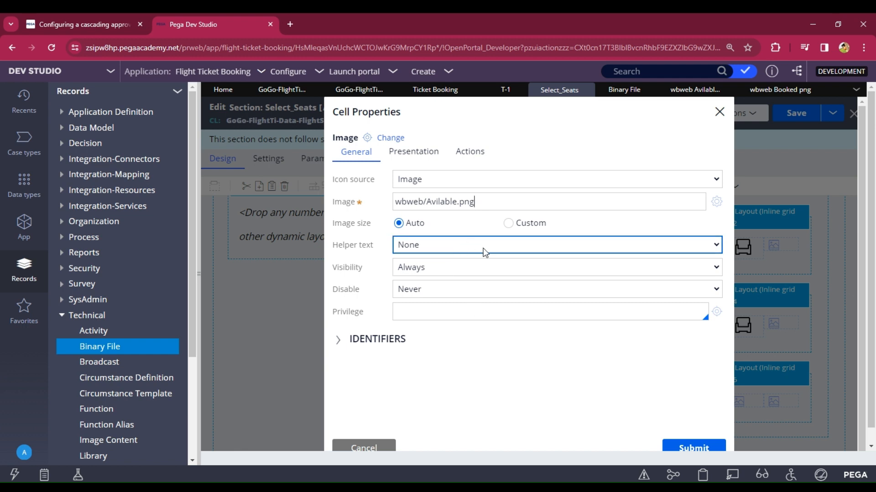
click(510, 226)
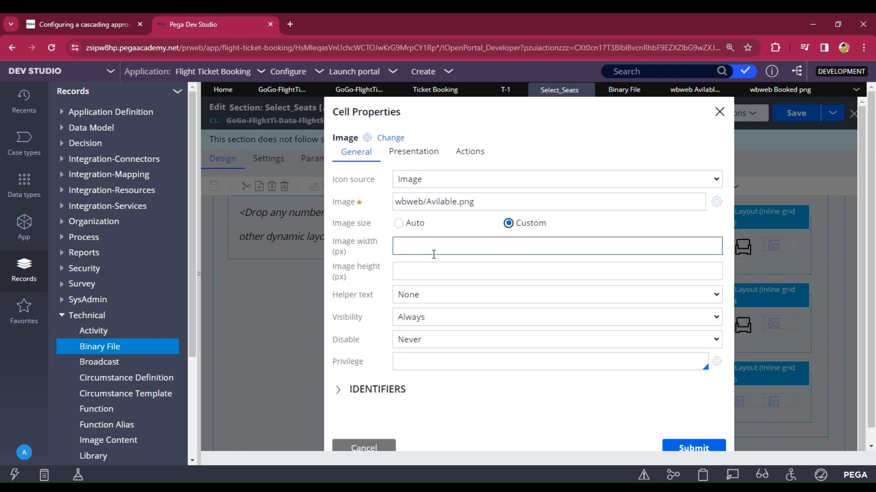
click(432, 252)
text(30)
click(442, 270)
text(30)
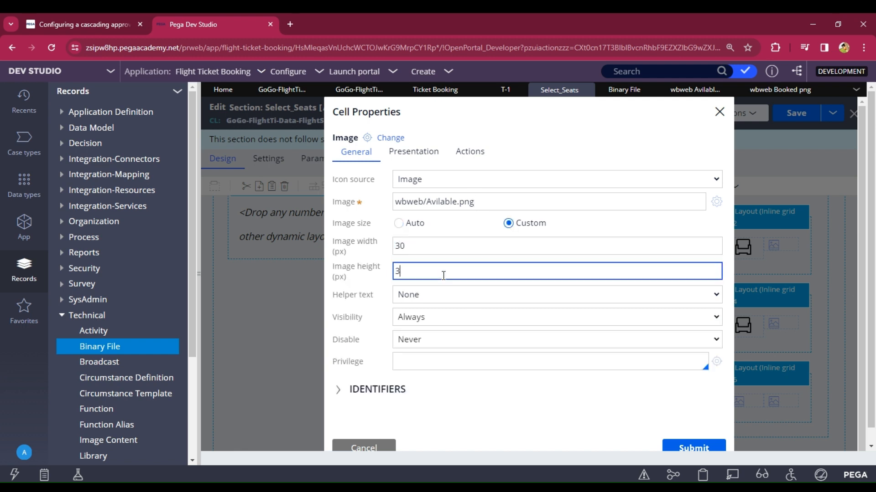
click(691, 447)
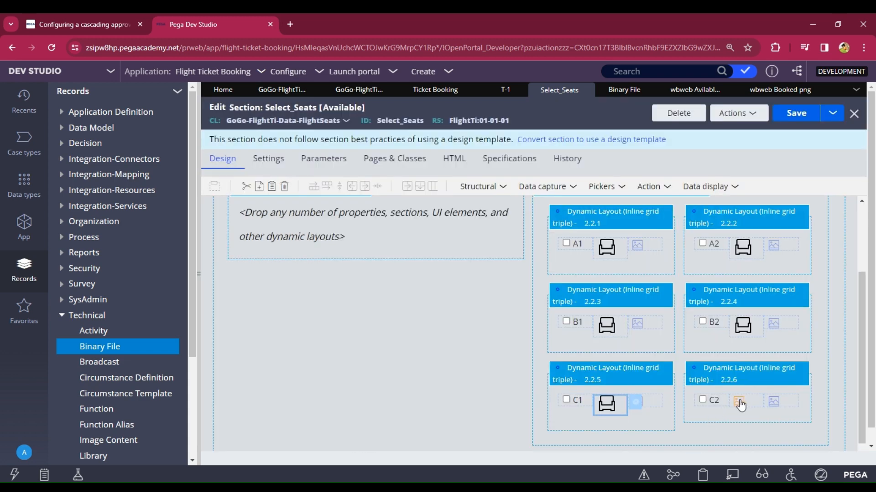
Step: Give seat C2's image cell the wbweb/Avilable.png image at a custom 30×30 px
click(741, 402)
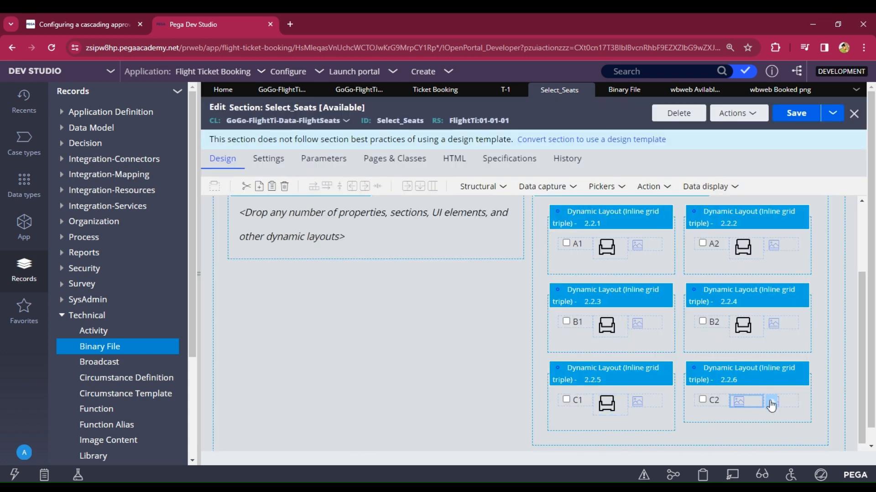
click(770, 402)
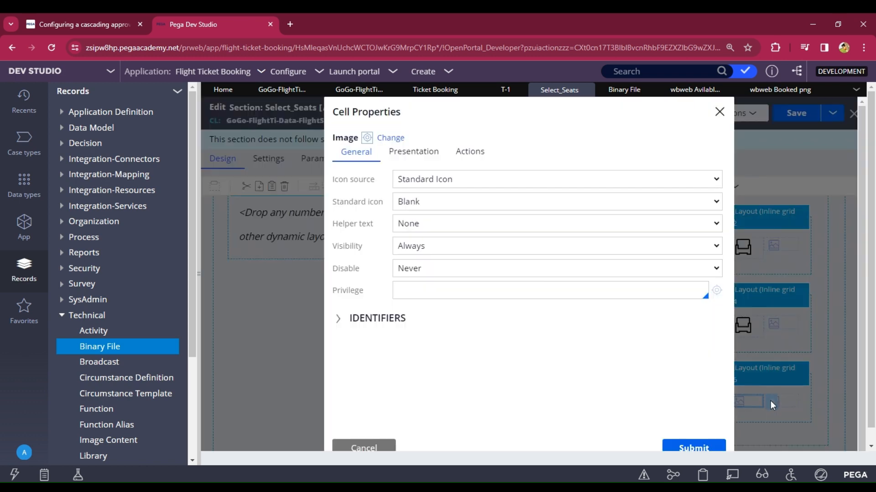
click(418, 206)
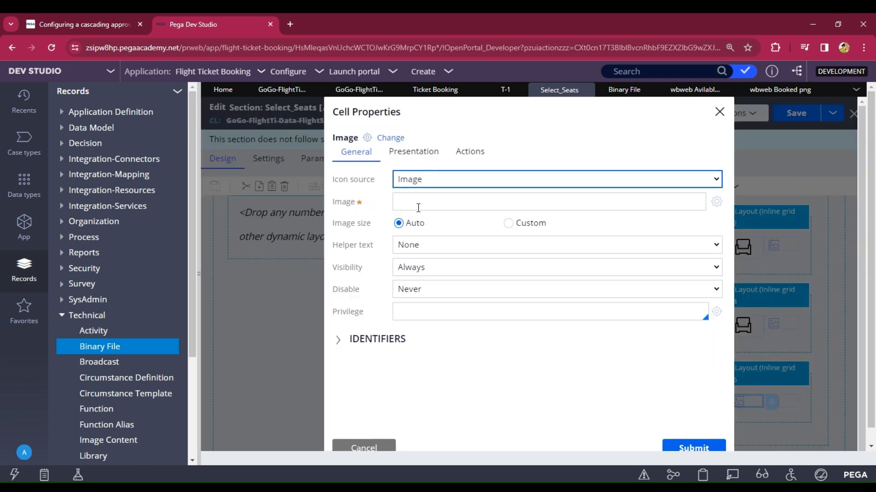
click(418, 206)
text(wbweb/Avilable.png)
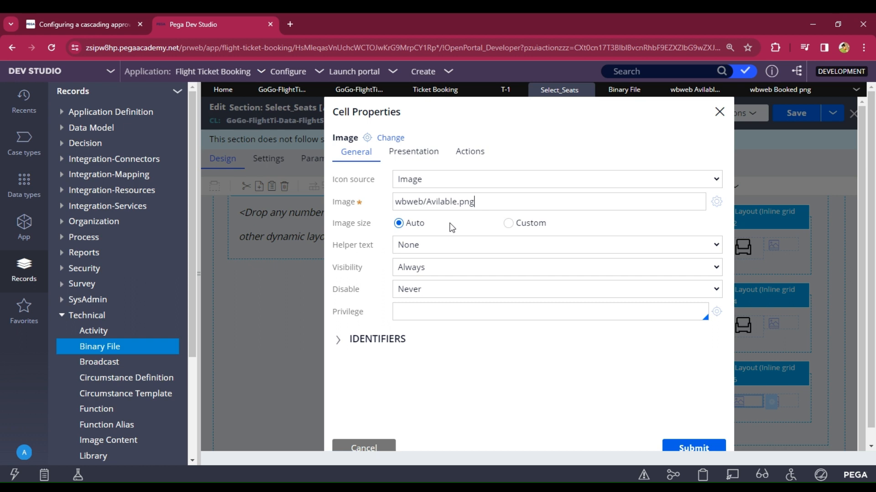
click(508, 223)
click(433, 247)
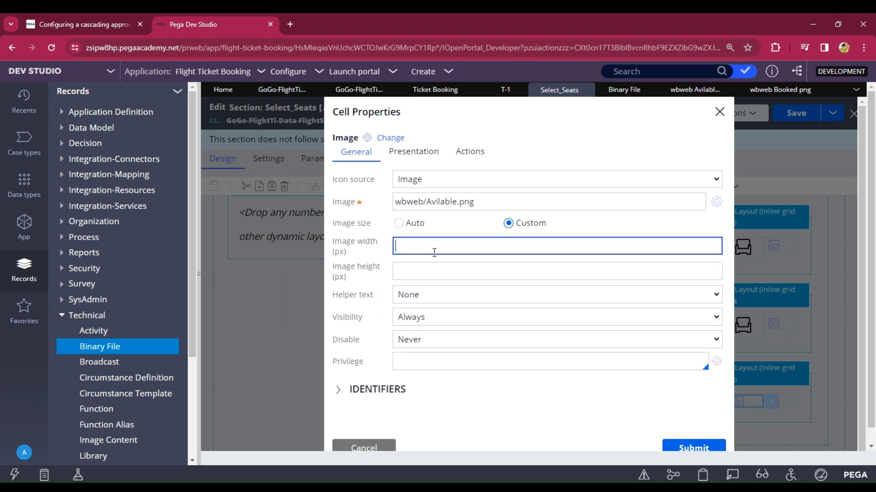
text(30)
click(438, 272)
text(30)
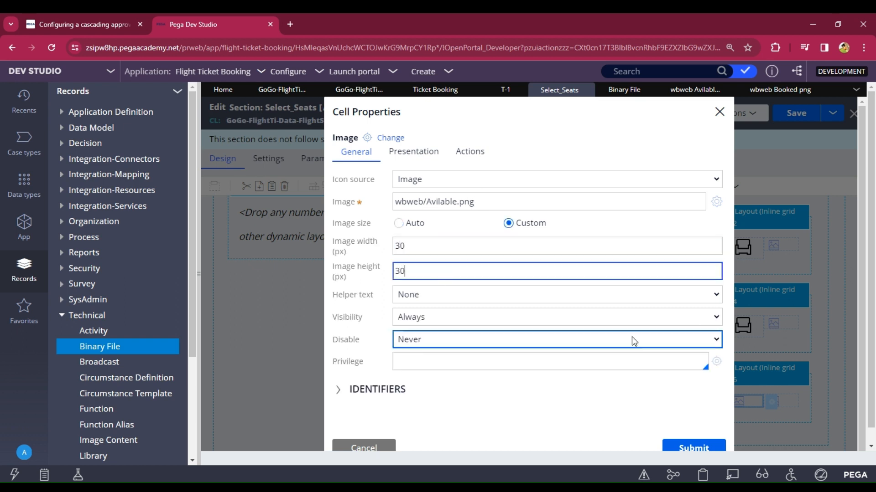
click(702, 444)
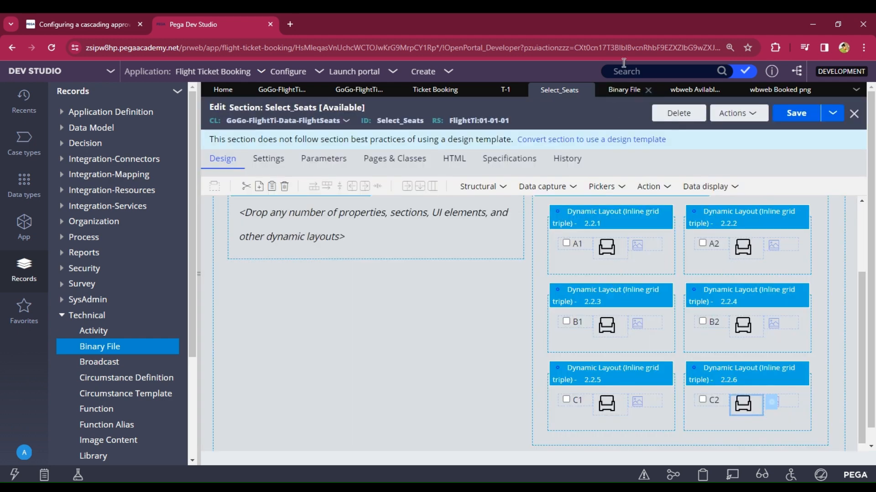
Step: Copy the Booked image's file ID from its file record
click(770, 93)
click(268, 121)
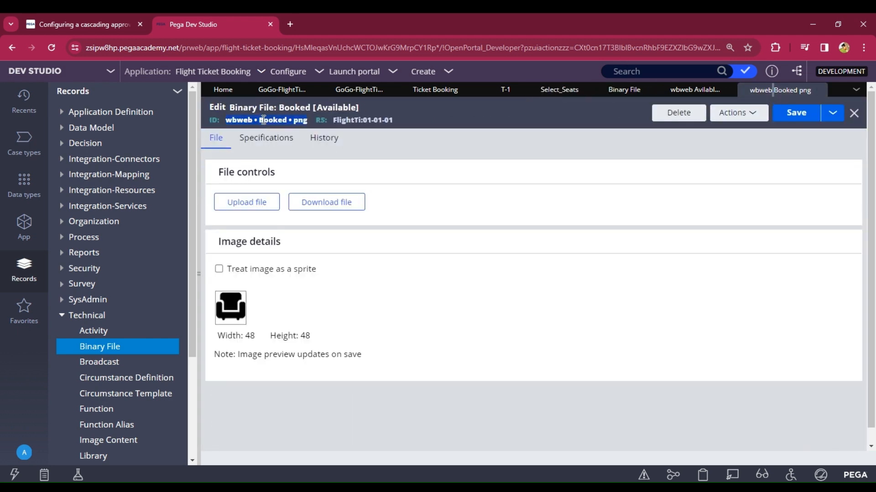
drag(226, 123, 309, 126)
key(ctrl+c)
click(563, 90)
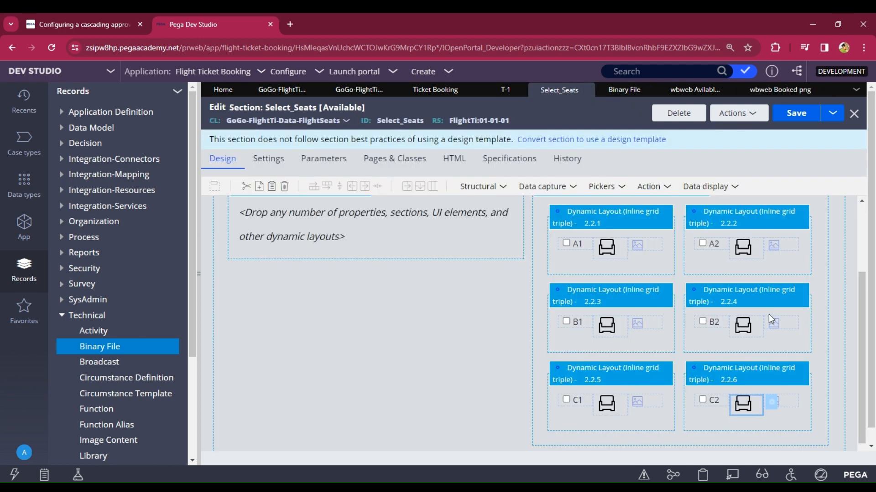
Step: Set seat A1's empty image cell to an image and correct the path to wbweb/Booked.png
click(641, 250)
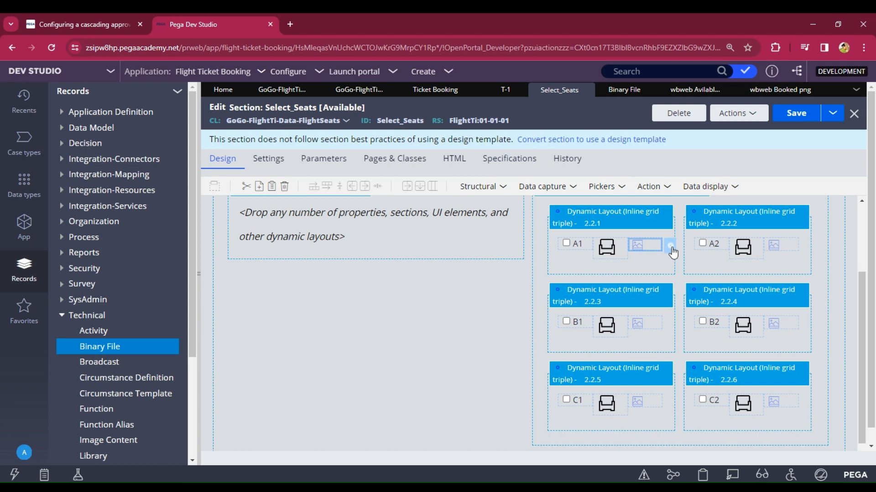
click(670, 247)
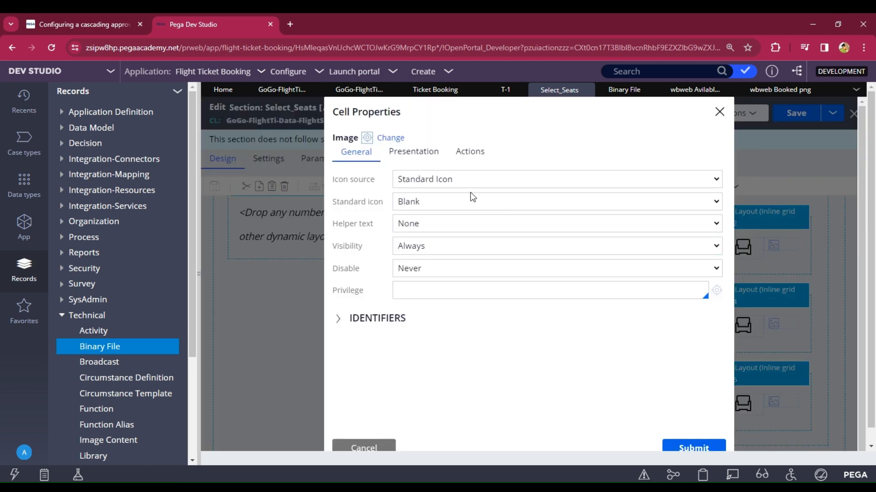
click(426, 210)
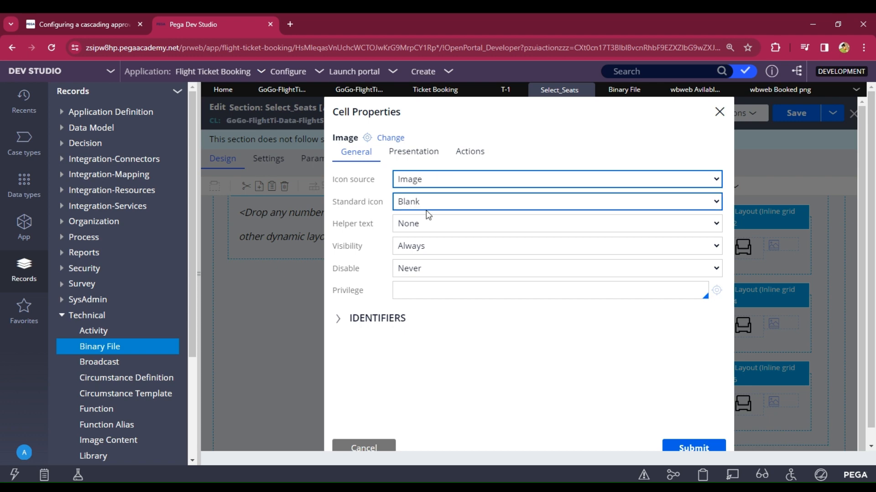
click(426, 208)
key(ctrl+v)
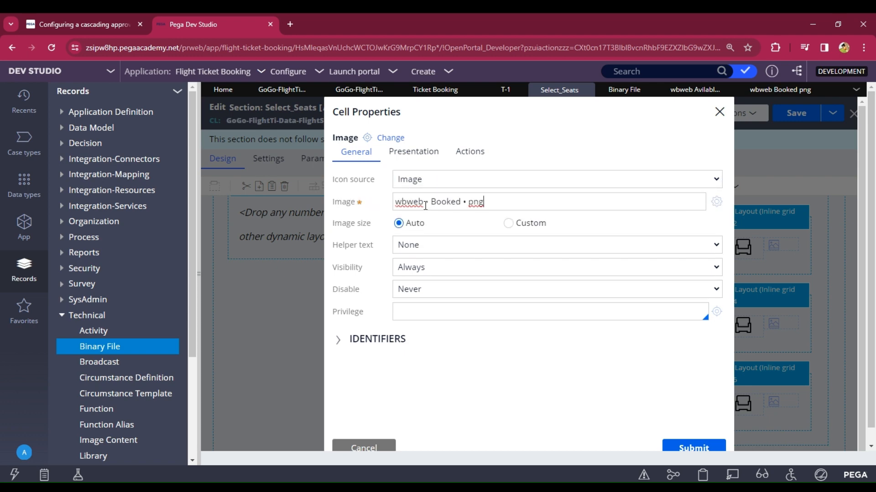
click(472, 203)
key(BackSpace)
key(BackSpace)
key(BackSpace)
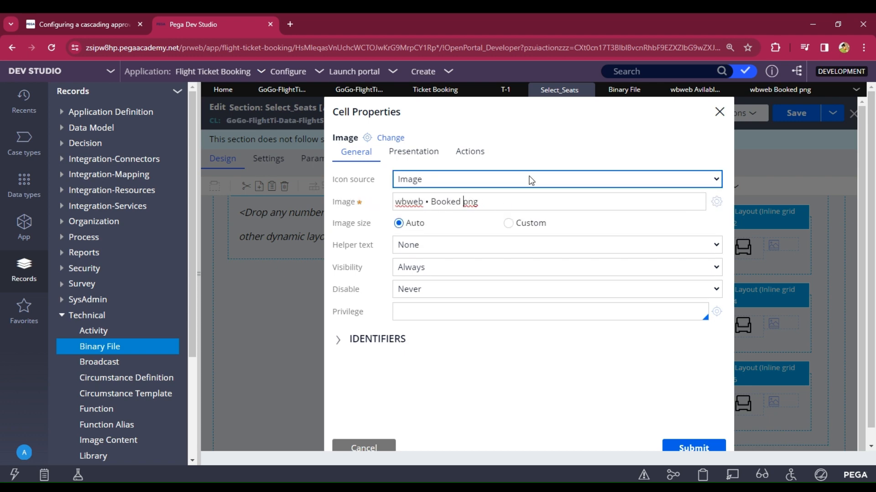
text(.)
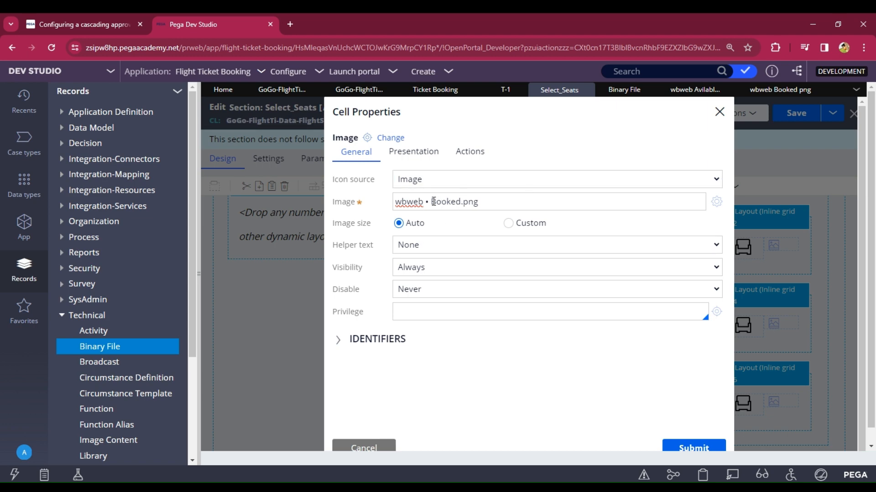
click(433, 201)
key(BackSpace)
key(BackSpace)
key(BackSpace)
text(/)
key(ctrl+a)
key(ctrl+c)
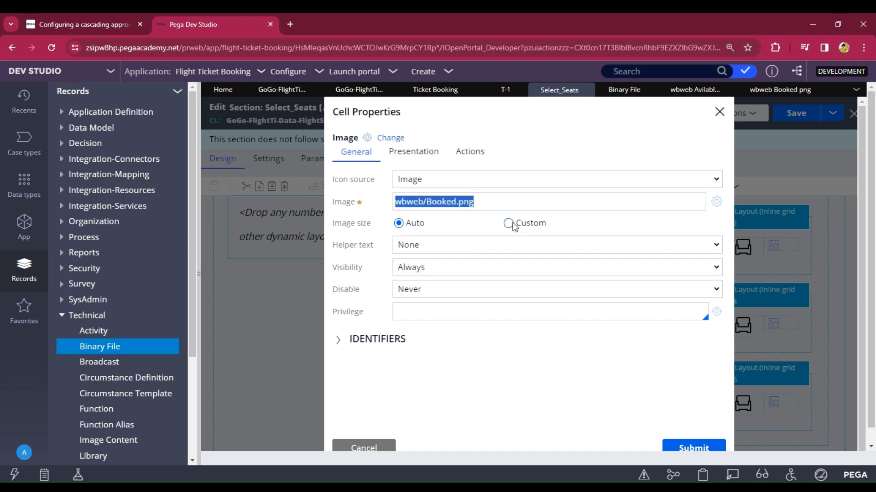
Step: Size A1's booked image to a custom 30×30 px and submit
click(509, 223)
click(429, 245)
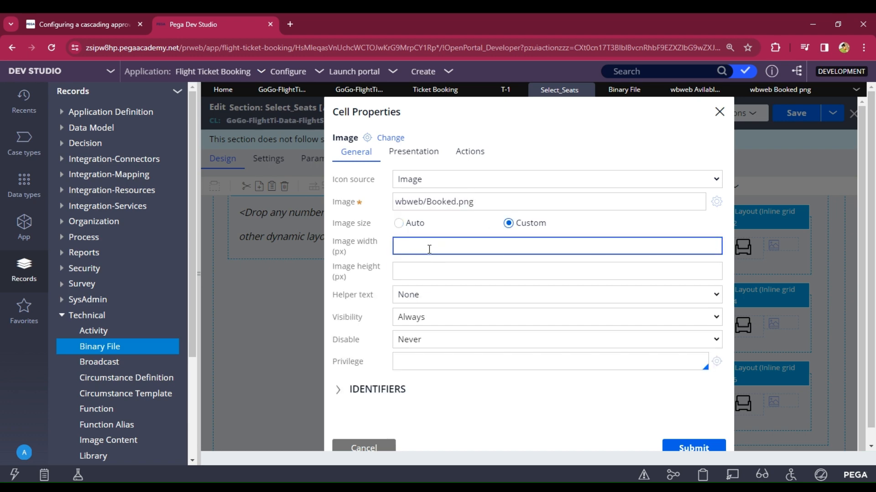
text(30)
click(441, 274)
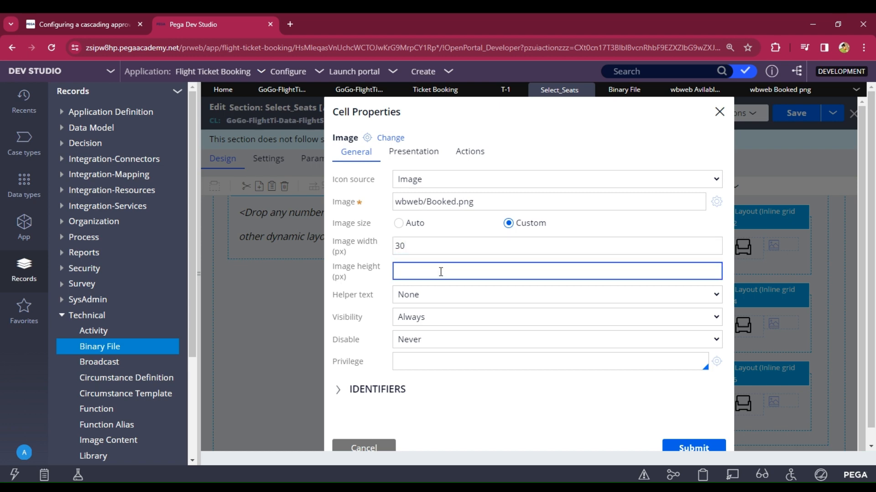
text(30)
click(692, 449)
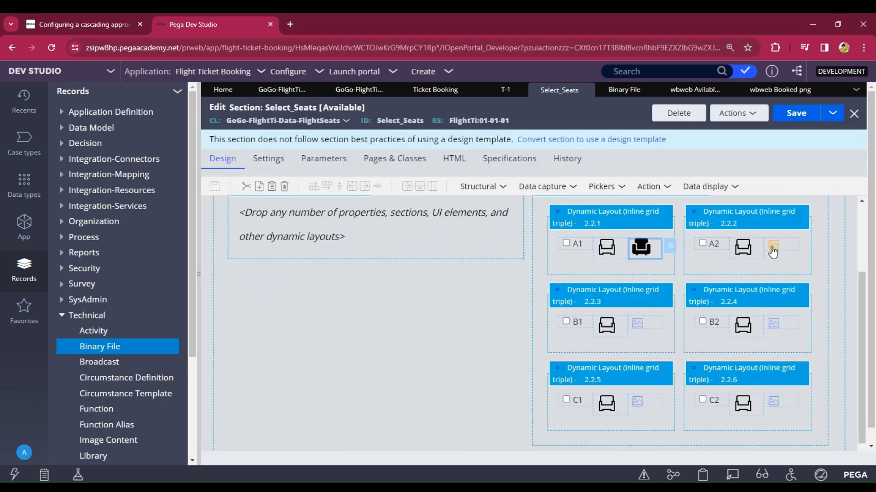
Step: Give seat A2's empty image cell wbweb/Booked.png at a custom 30×30 px
click(773, 250)
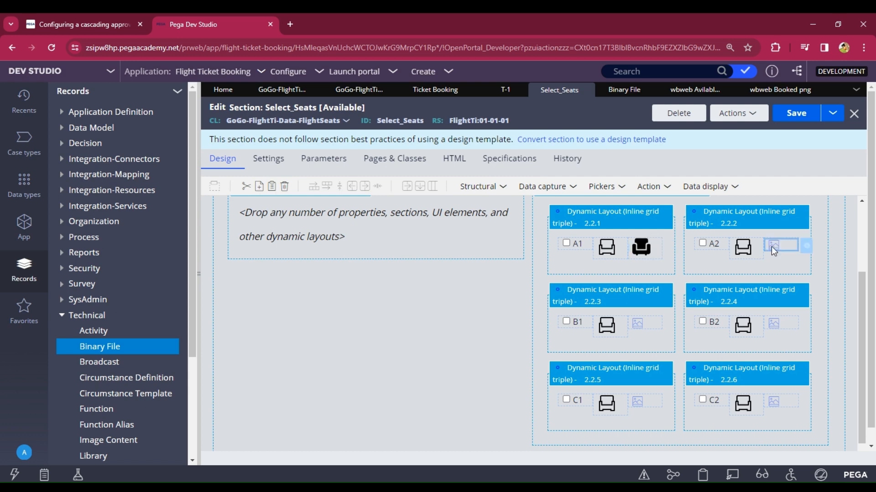
click(807, 246)
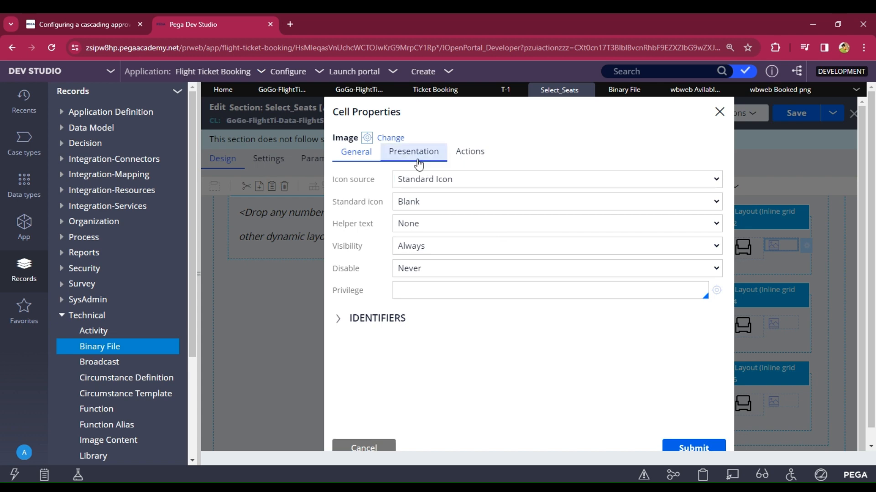
click(415, 185)
click(418, 207)
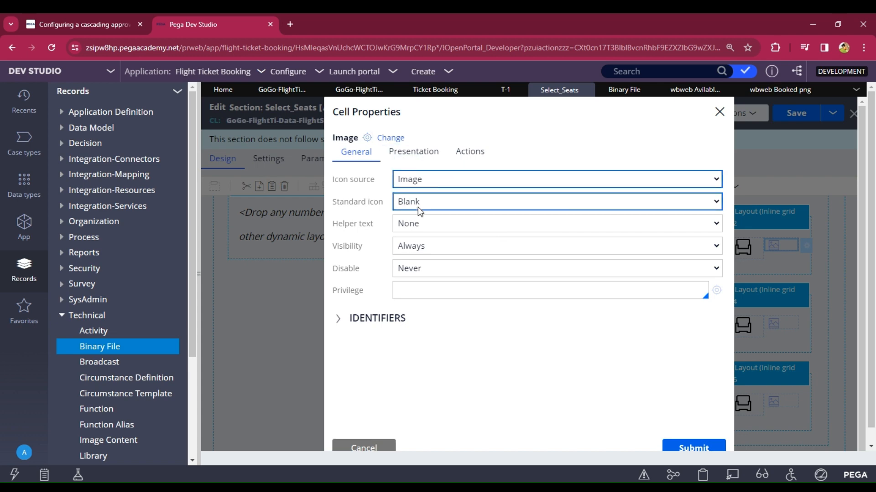
click(418, 206)
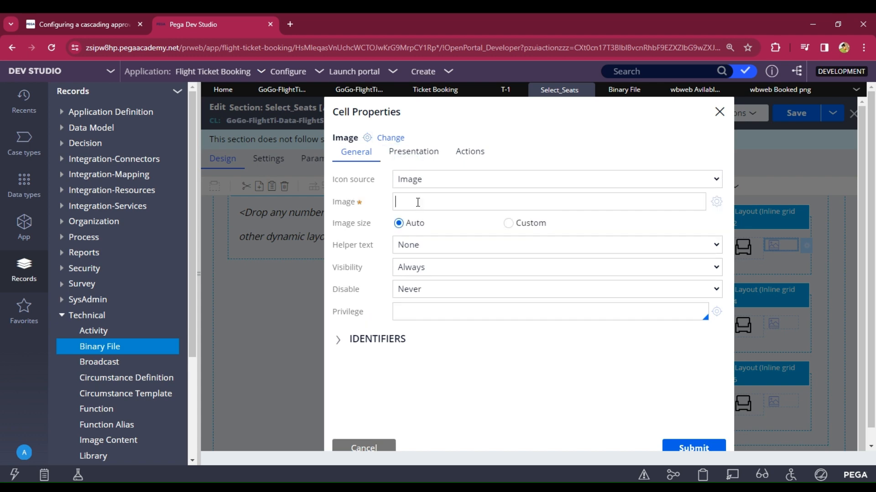
key(ctrl+v)
click(508, 224)
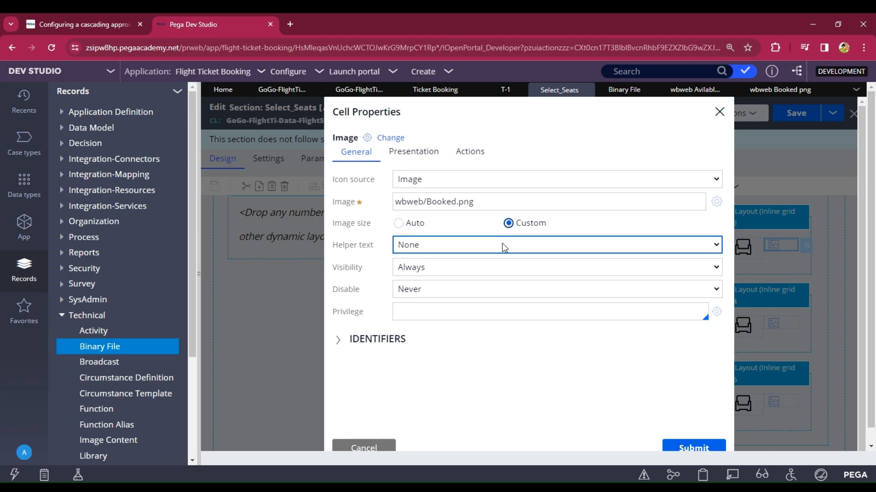
click(493, 251)
text(30)
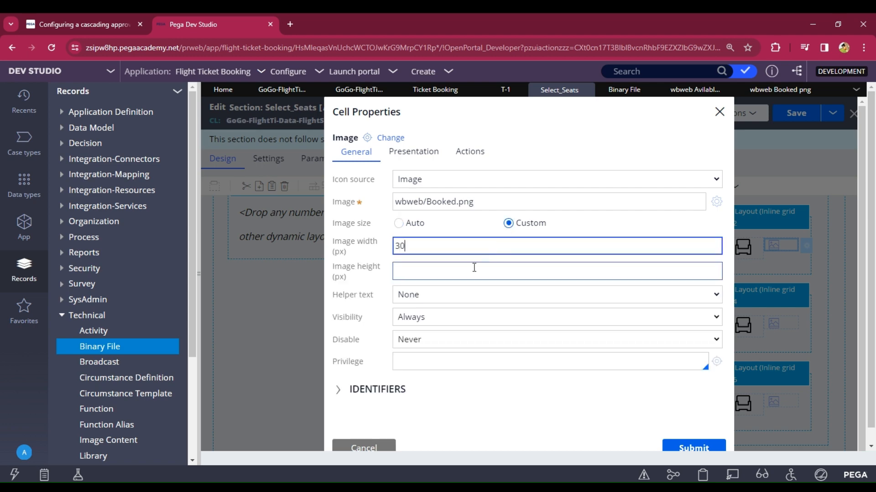
click(472, 269)
text(30)
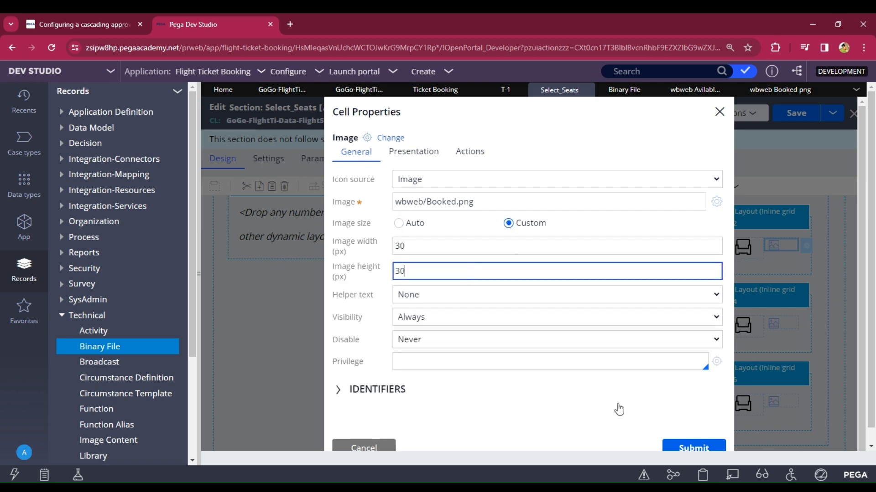
click(698, 449)
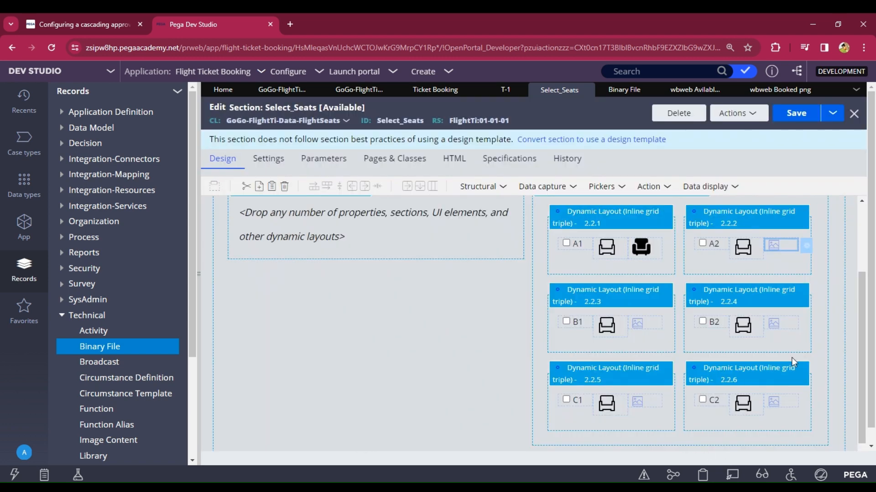
Step: Give seat B1's empty image cell wbweb/Booked.png at a custom 30×30 px
click(647, 319)
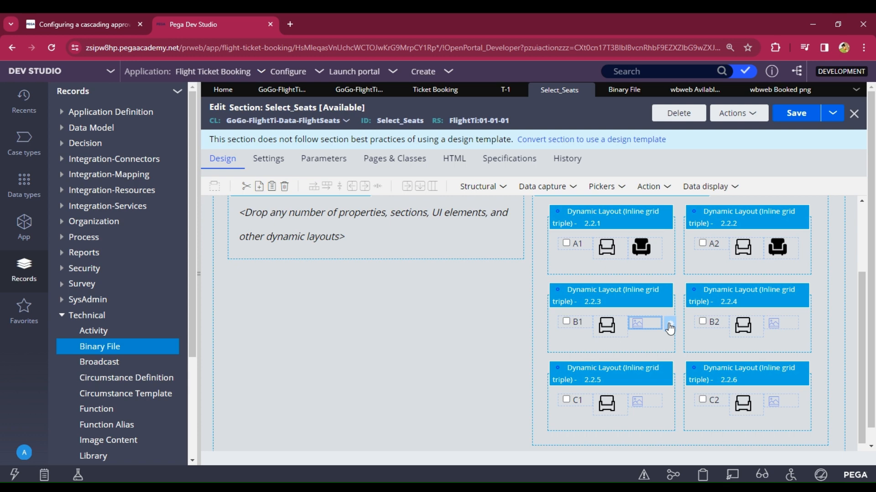
click(669, 325)
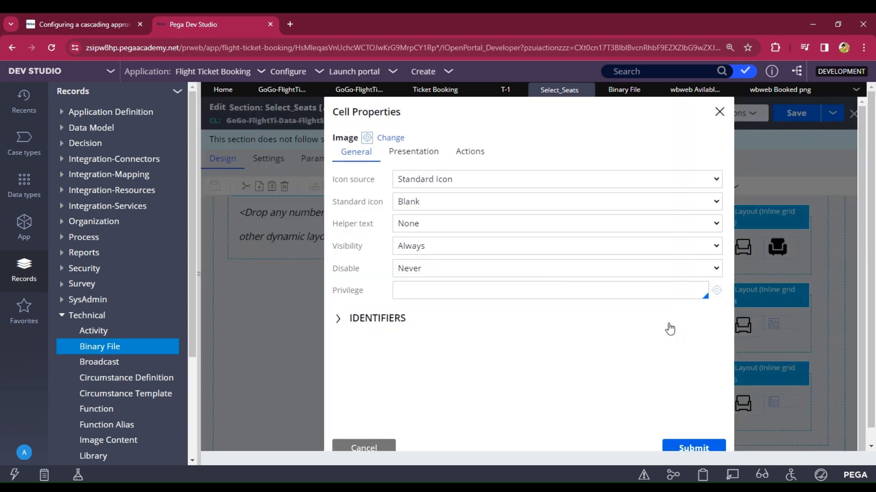
click(426, 179)
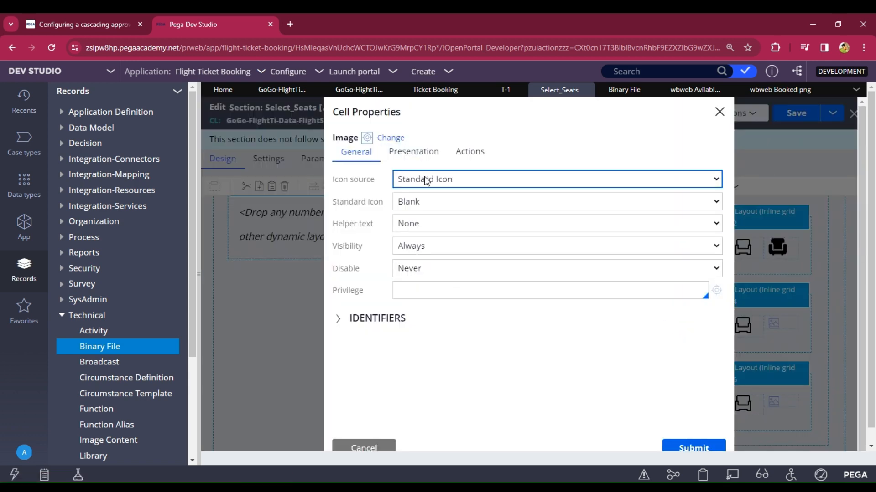
click(418, 201)
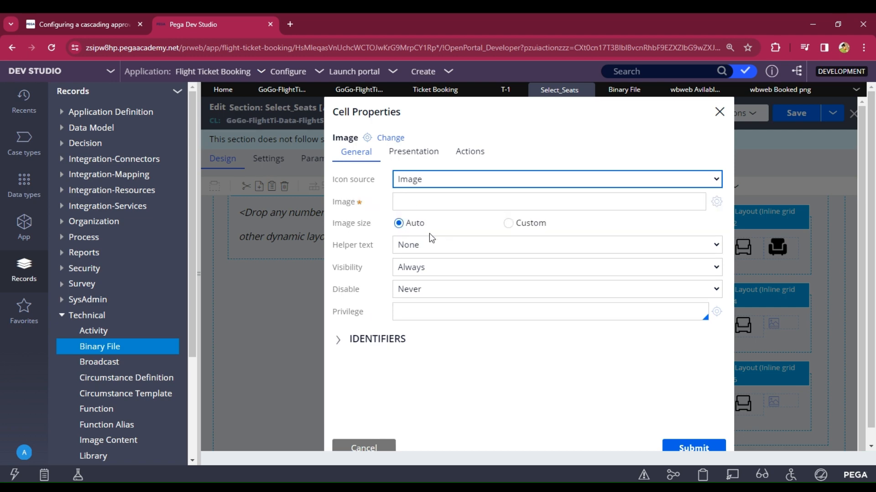
click(507, 223)
click(433, 201)
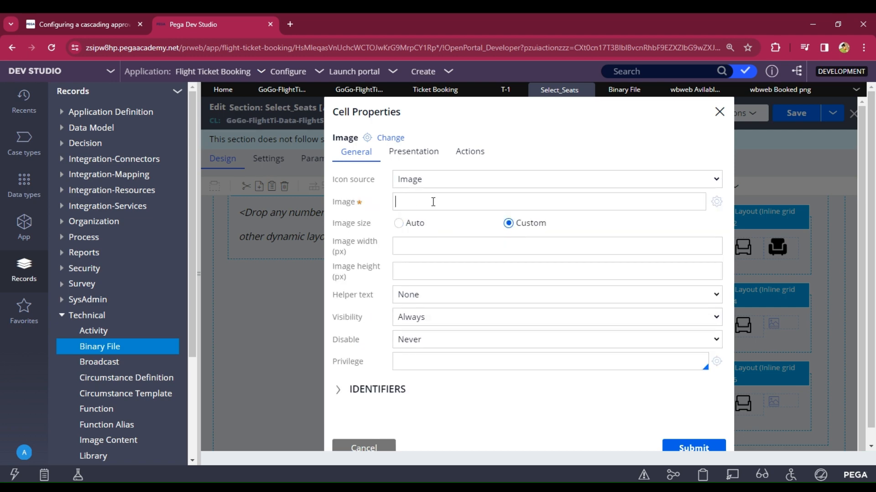
key(ctrl+v)
click(436, 248)
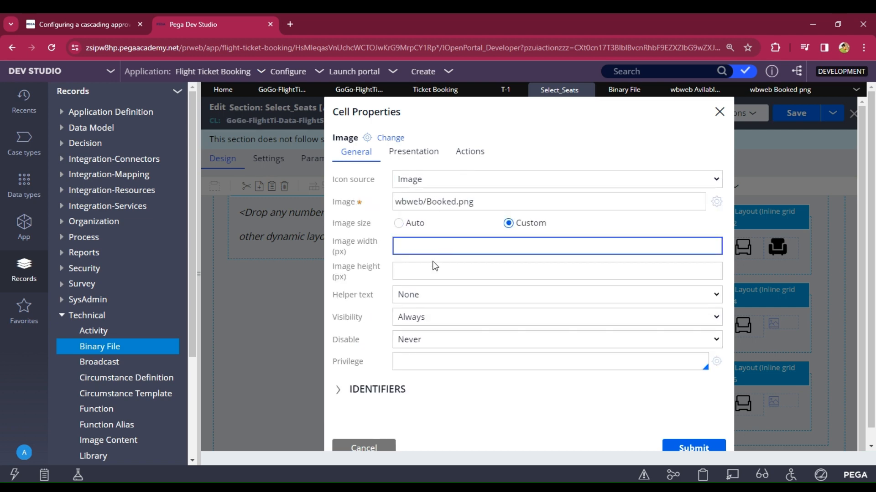
text(30)
click(429, 270)
text(30)
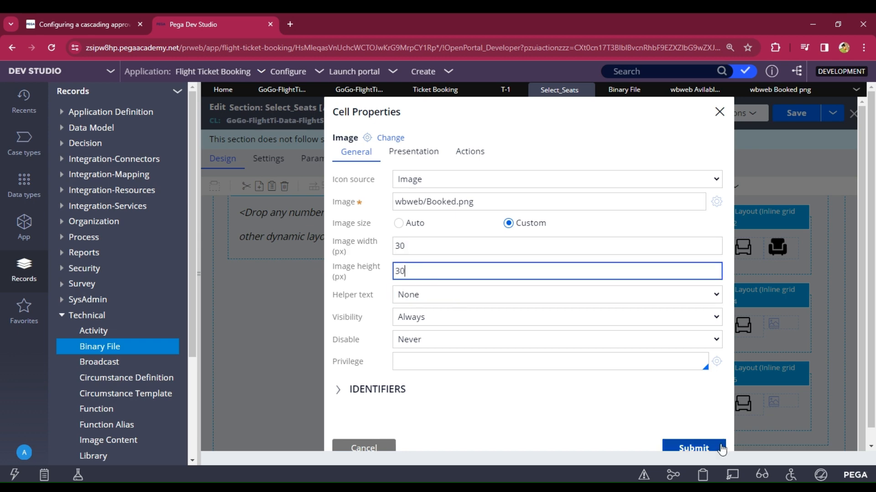
click(696, 452)
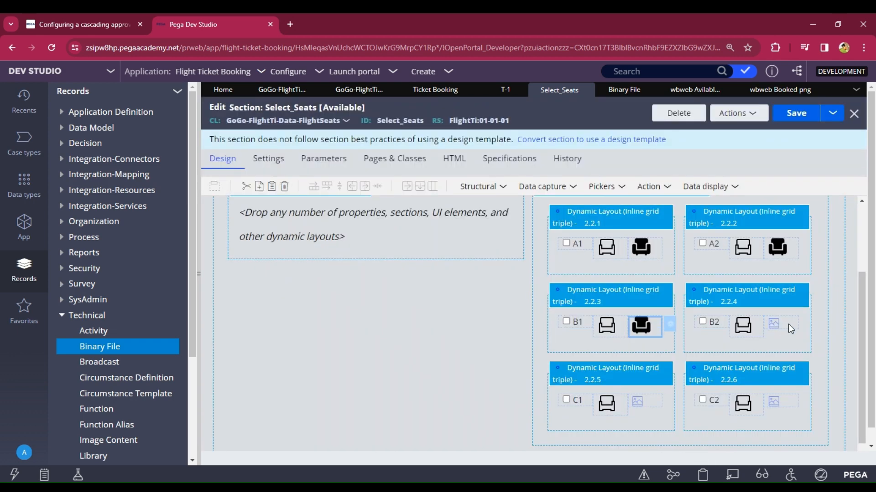
click(790, 328)
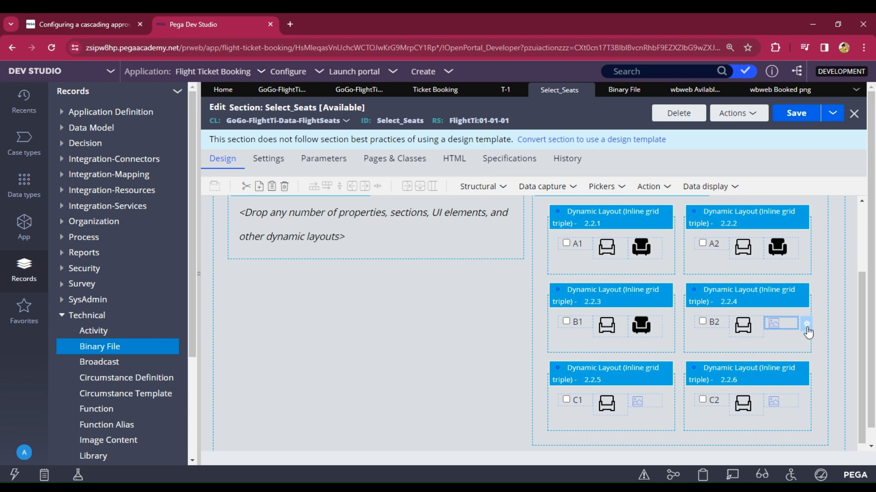
Step: Give seat B2's second image cell wbweb/Booked.png at a custom 30×30 px
click(805, 325)
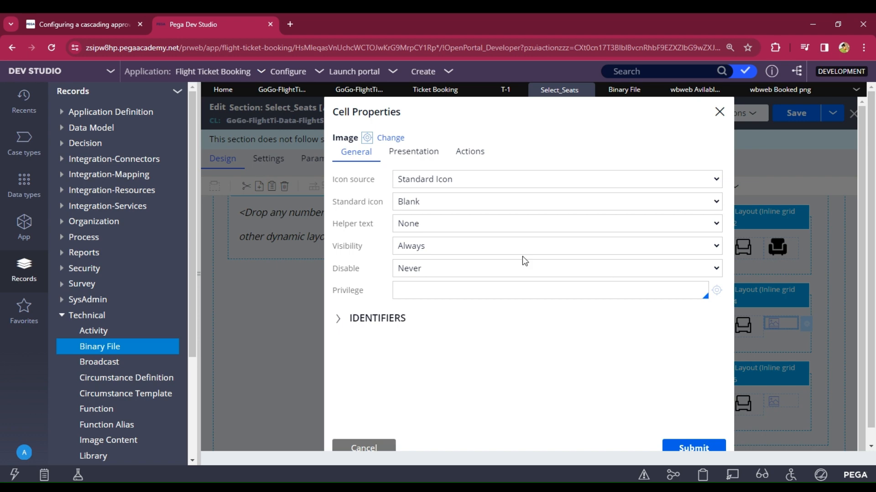
click(429, 180)
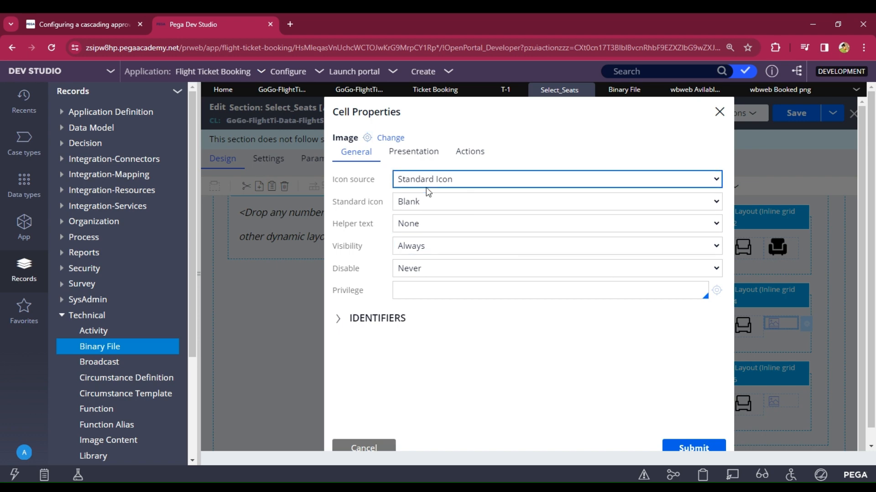
click(437, 222)
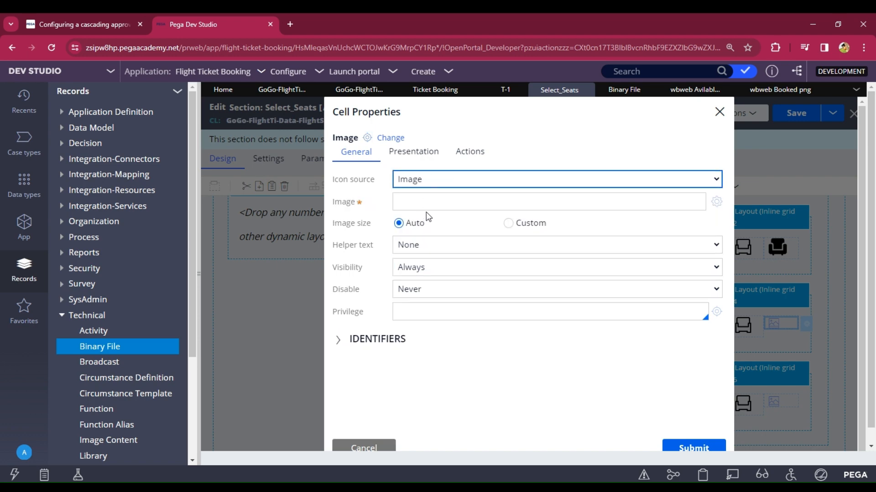
click(427, 201)
key(ctrl+v)
click(509, 223)
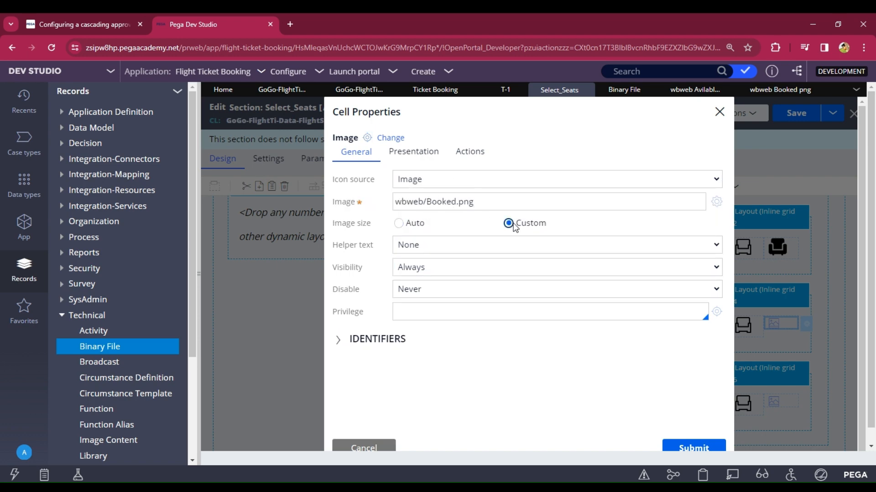
click(469, 247)
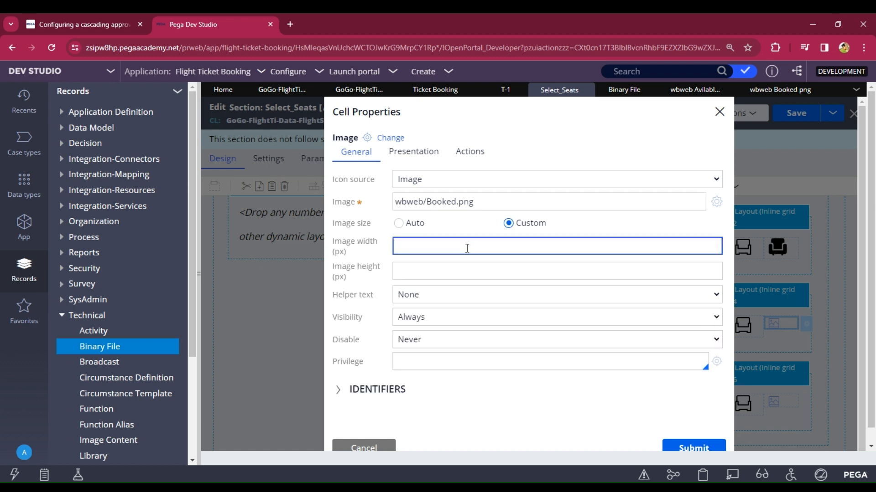
text(30)
click(450, 278)
text(30)
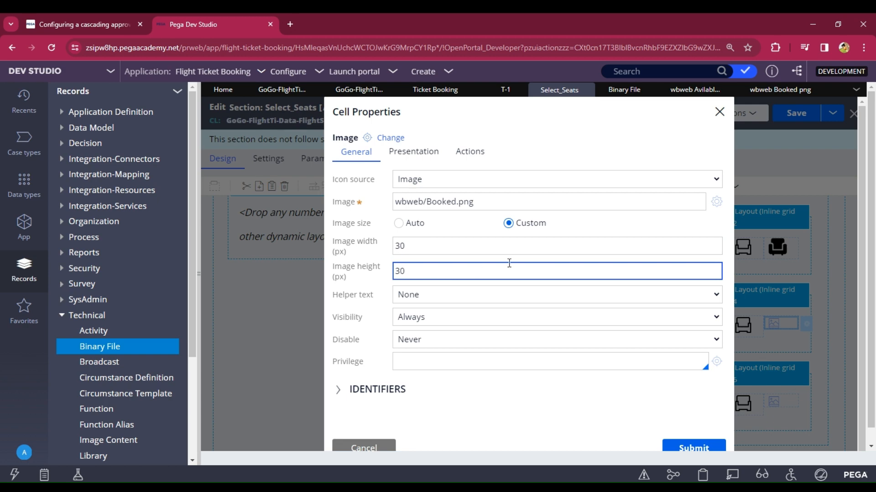
click(681, 451)
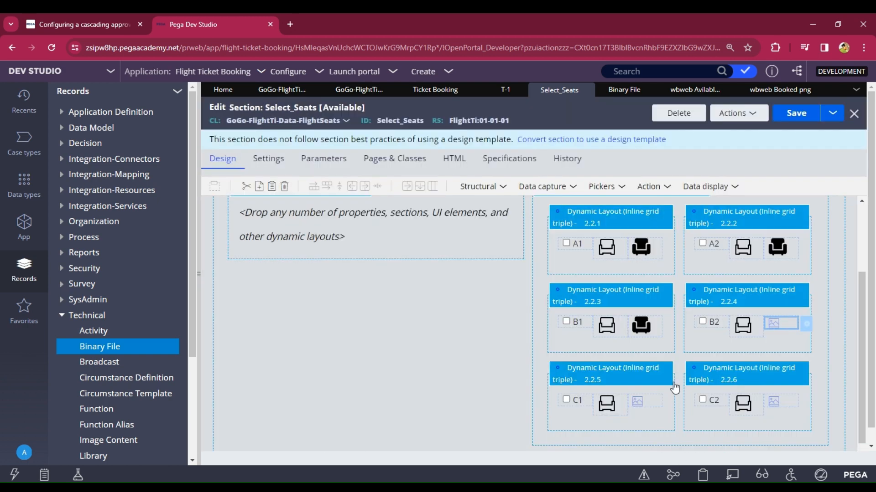
Step: Give seat C1's second image cell wbweb/Booked.png at a custom 30×30 px
scroll(593, 387, down, 1)
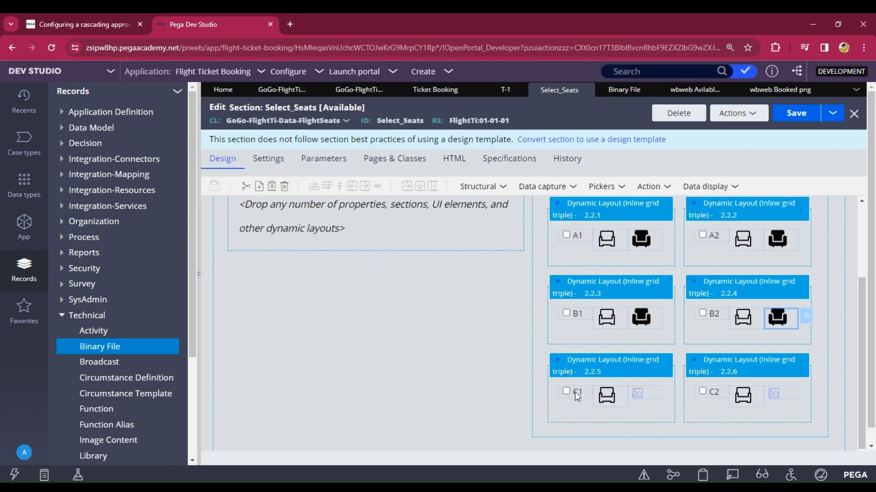
click(639, 395)
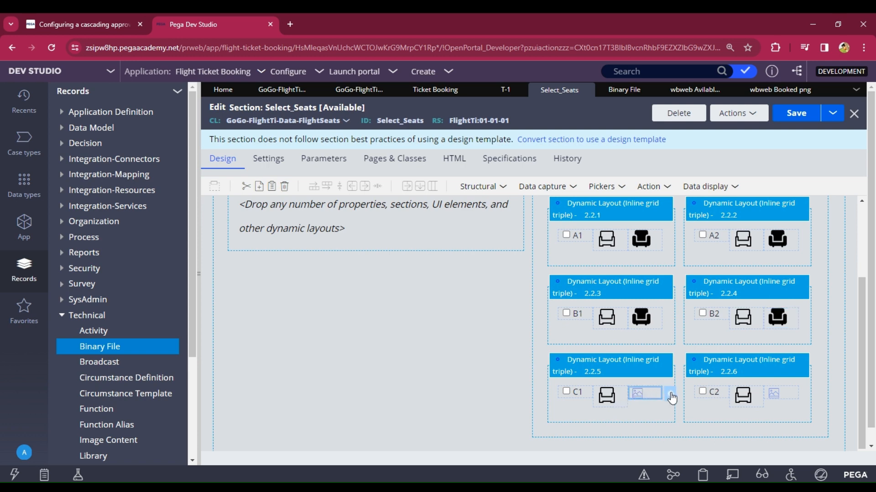
click(669, 394)
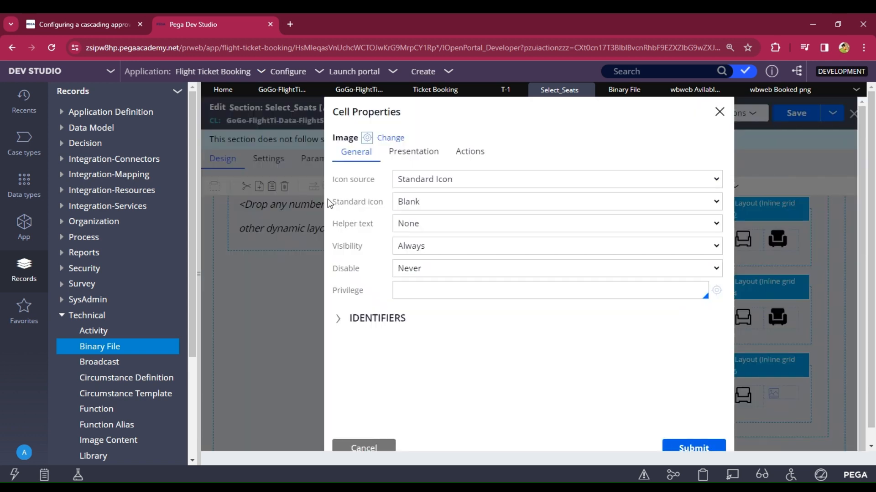
click(416, 201)
click(418, 208)
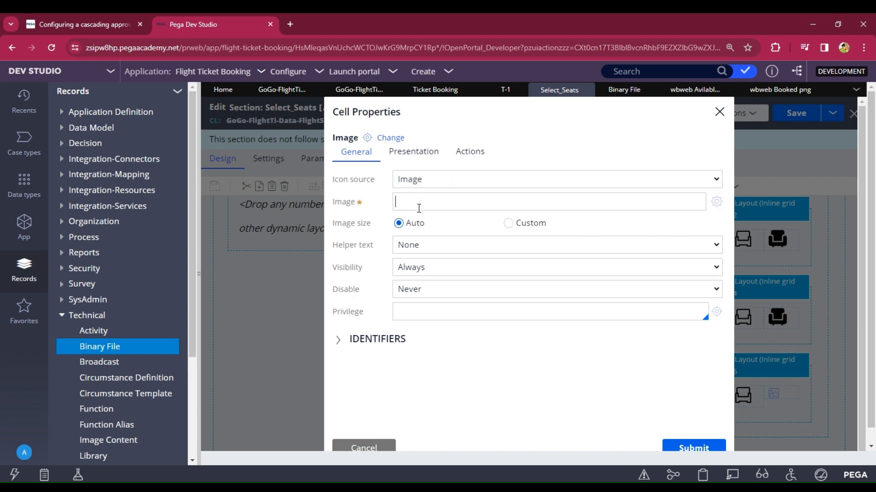
text(wbweb/Booked.png)
click(508, 223)
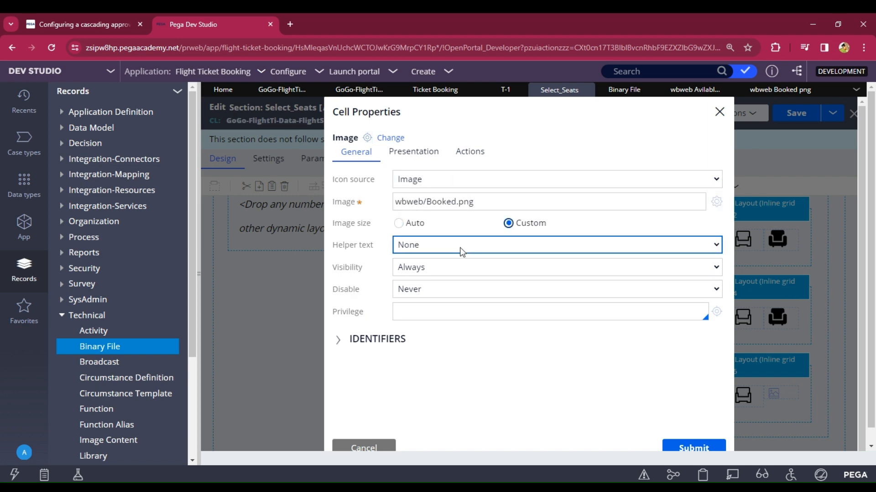
click(428, 246)
text(30)
click(427, 267)
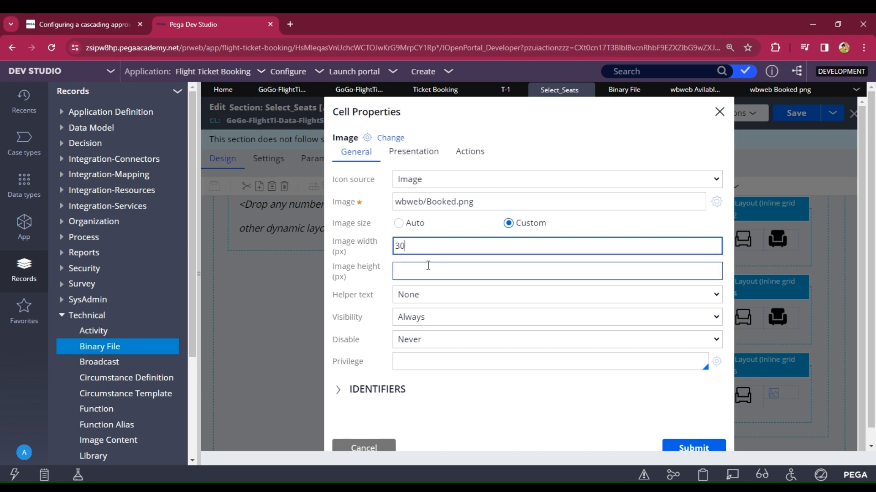
text(30)
click(689, 448)
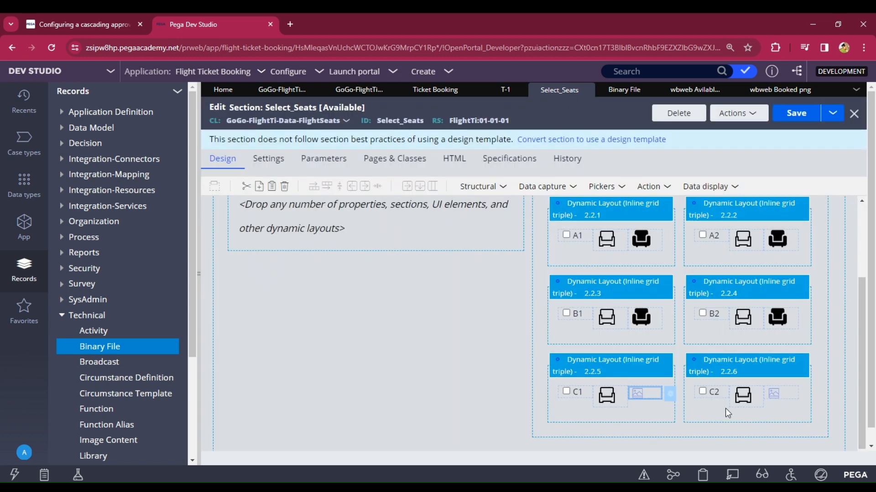
Step: Give seat C2's second image cell wbweb/Booked.png at a custom 30×30 px
click(778, 395)
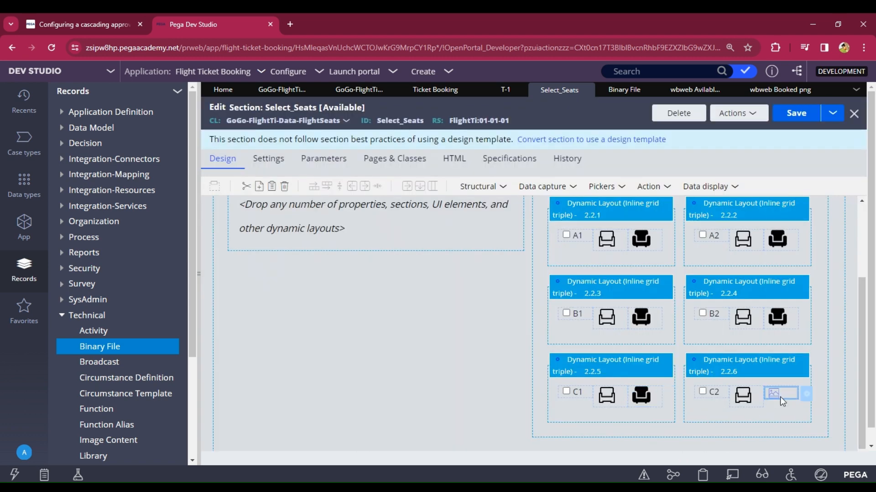
click(807, 396)
click(439, 184)
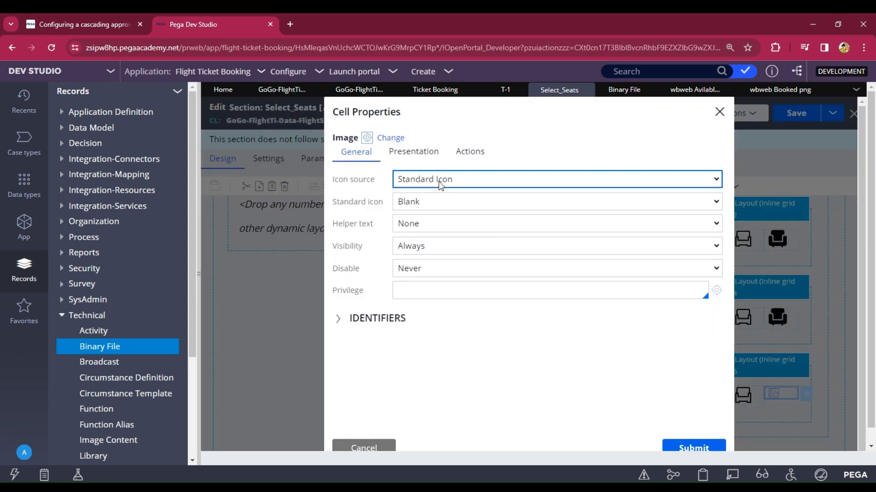
click(421, 212)
click(420, 201)
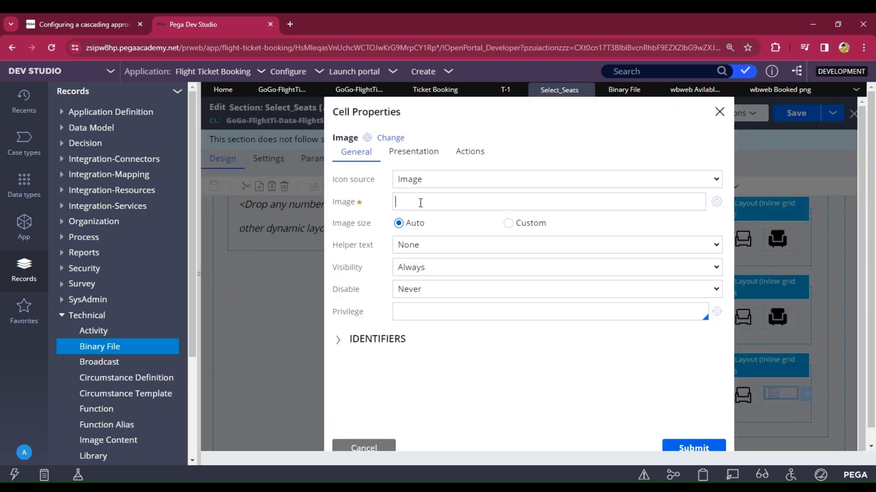
text(wbweb/Booked.png)
click(510, 226)
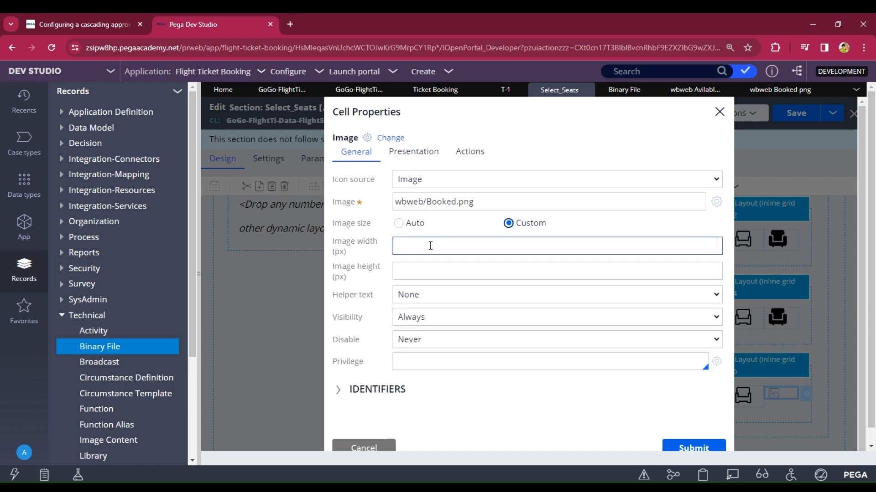
click(425, 245)
text(30)
click(433, 277)
text(30)
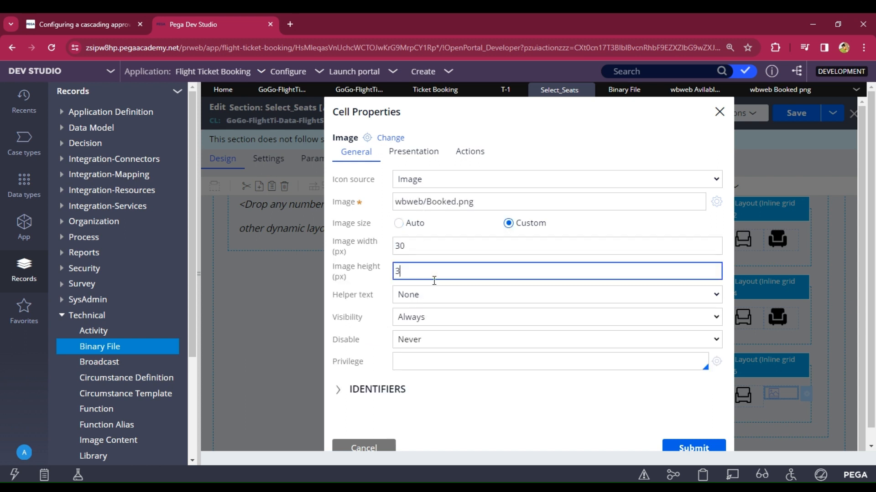
click(691, 446)
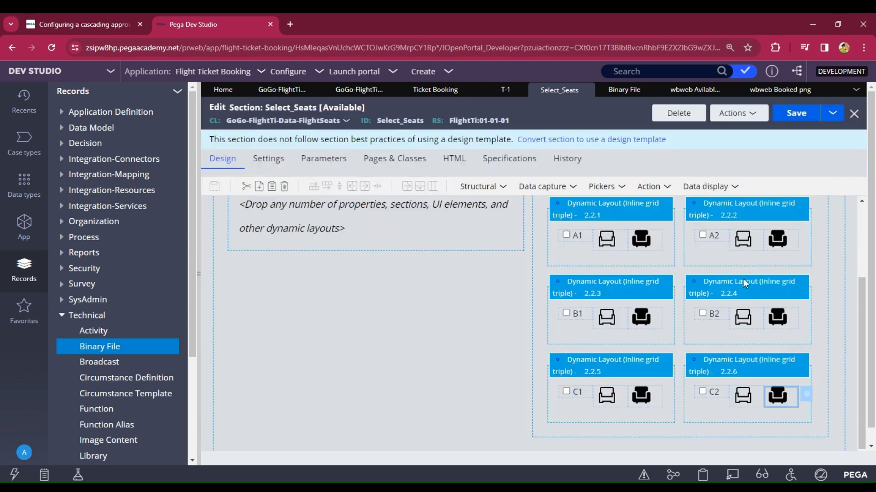
Step: Save the Select_Seats section and select A1's available-seat image cell
click(801, 122)
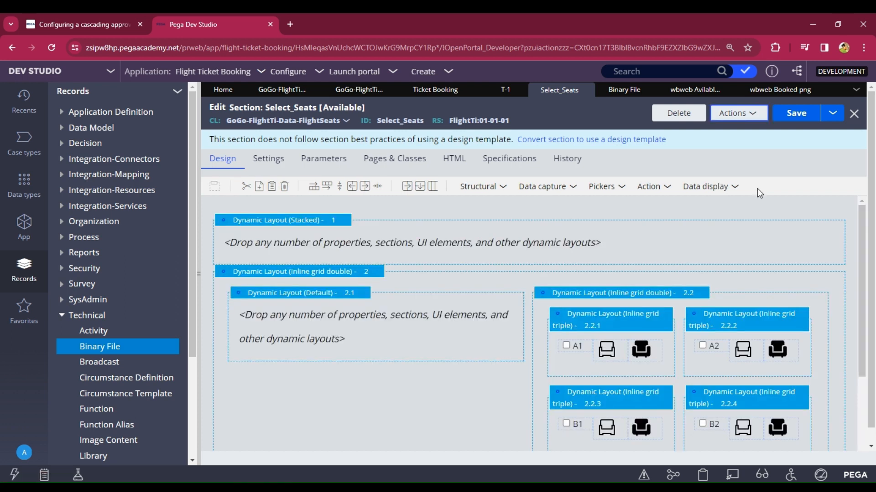
click(737, 113)
click(673, 146)
click(612, 354)
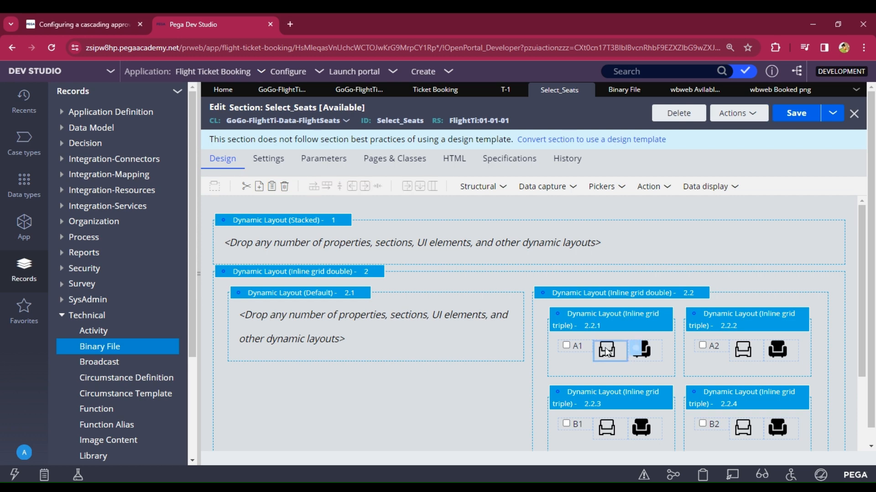
Step: Make A1's available-seat image visible only when the expression .A1=="false" holds
double_click(637, 349)
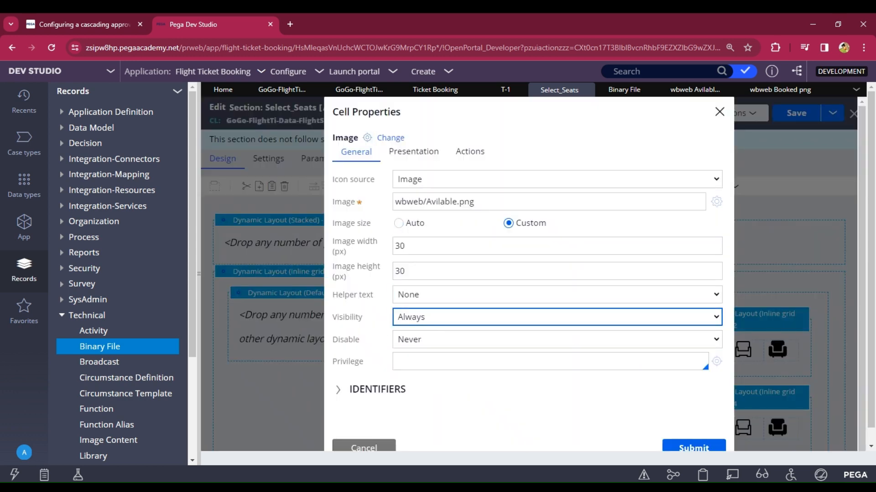
click(419, 345)
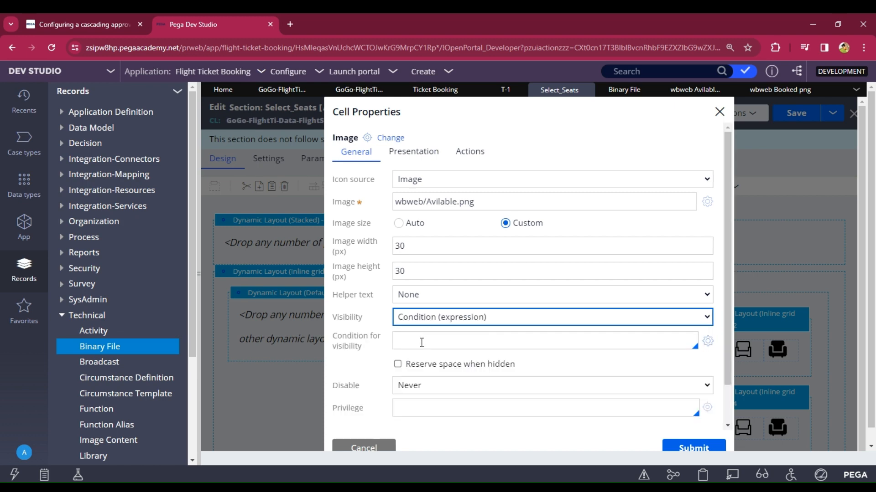
click(420, 342)
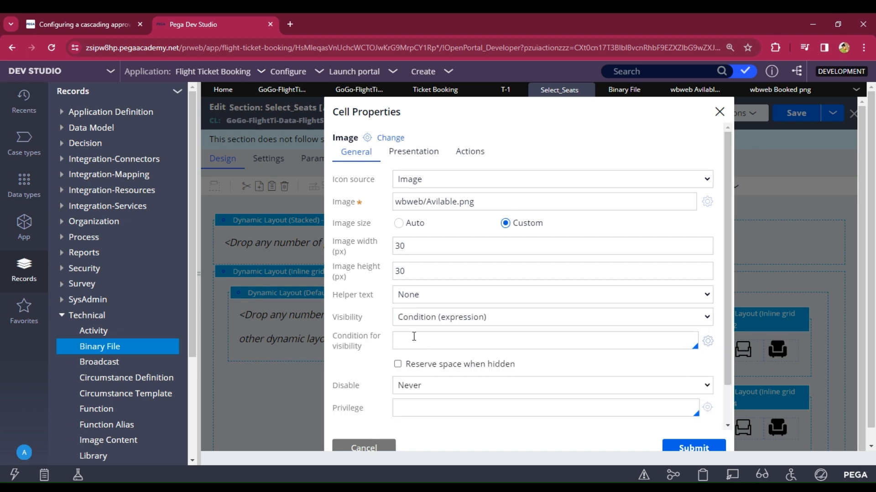
text(.)
key(Return)
text(==")
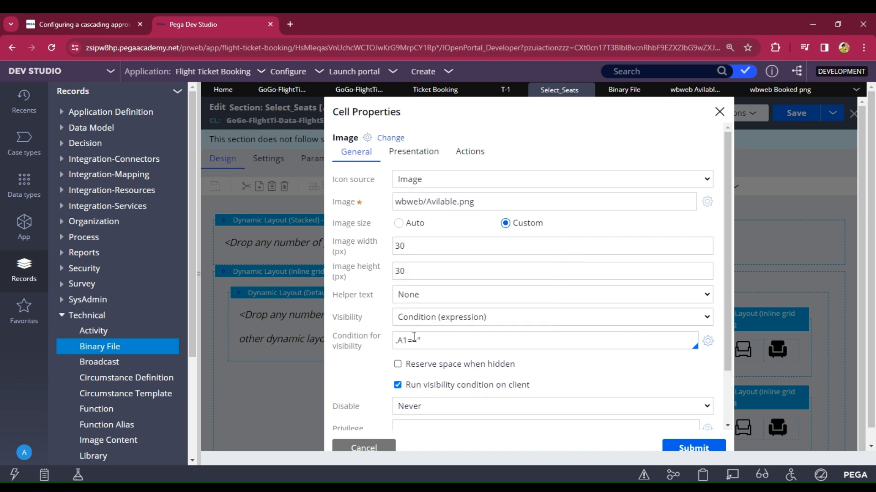
text(te)
key(BackSpace)
key(BackSpace)
text(false)
click(571, 404)
click(703, 449)
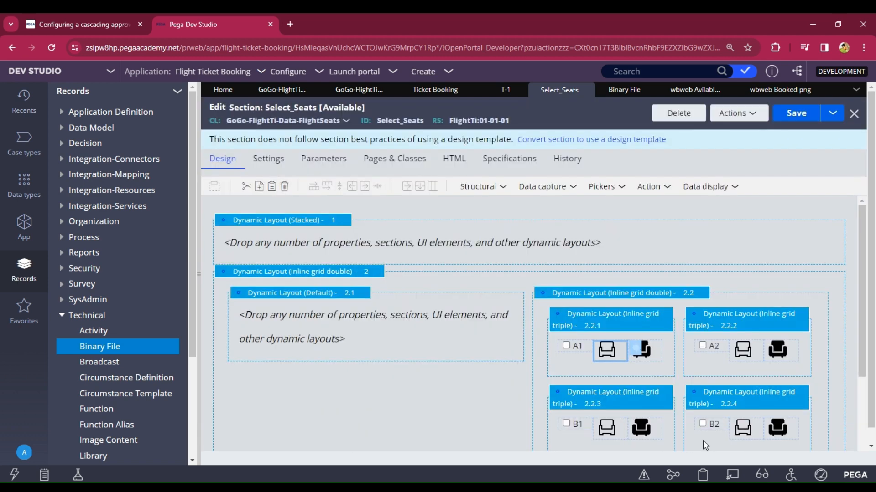
Step: Show A1's booked-seat image only when the expression .A1=="true" holds
click(656, 346)
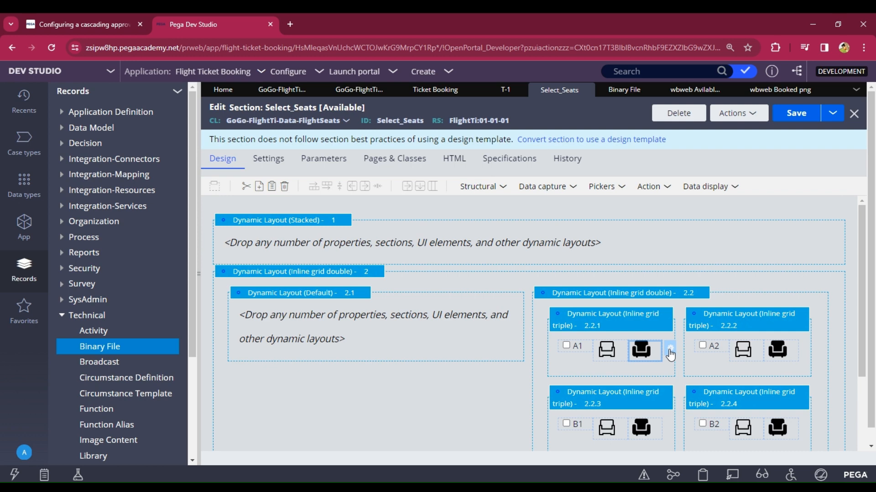
click(670, 352)
click(413, 322)
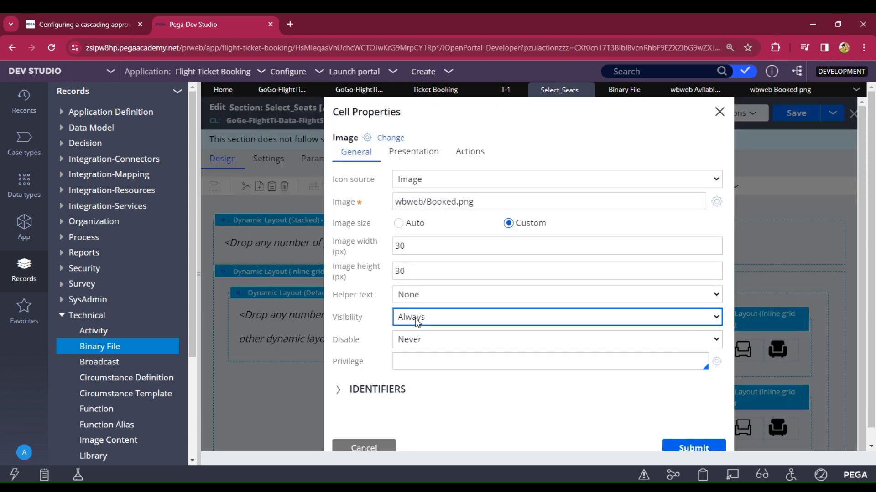
click(431, 349)
click(416, 340)
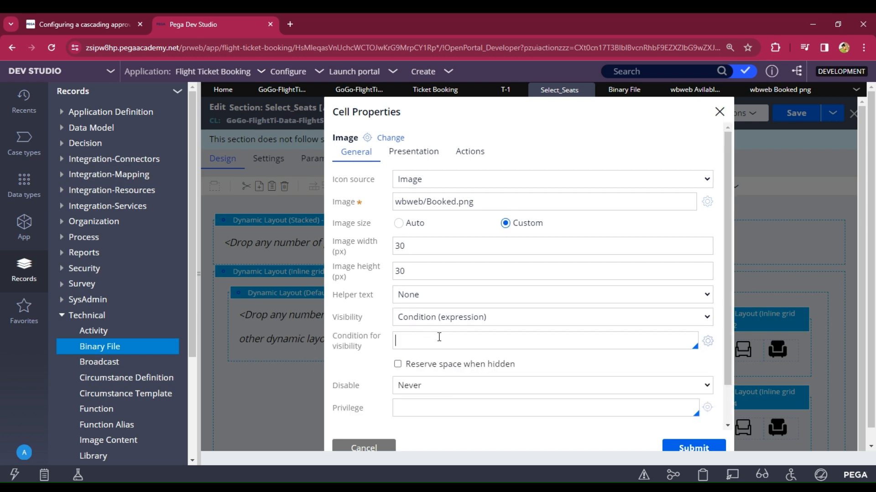
text(.)
key(Return)
text(==")
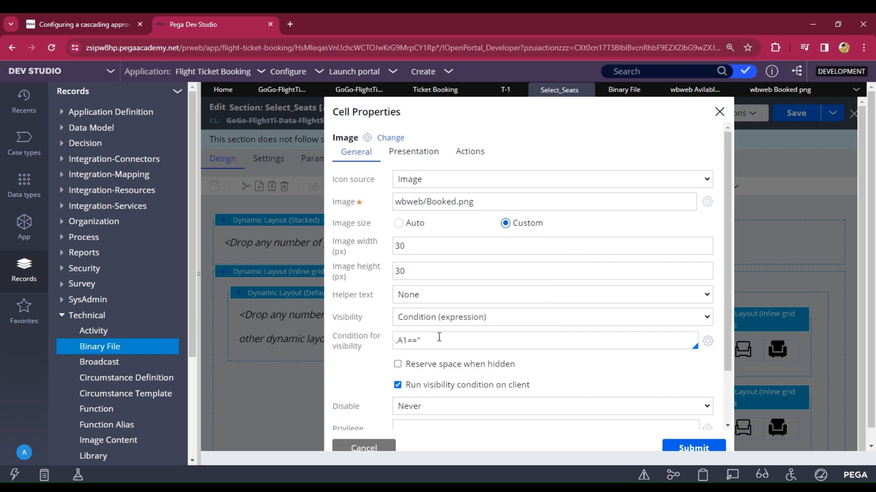
text(true)
text(")
scroll(480, 377, down, 3)
click(689, 449)
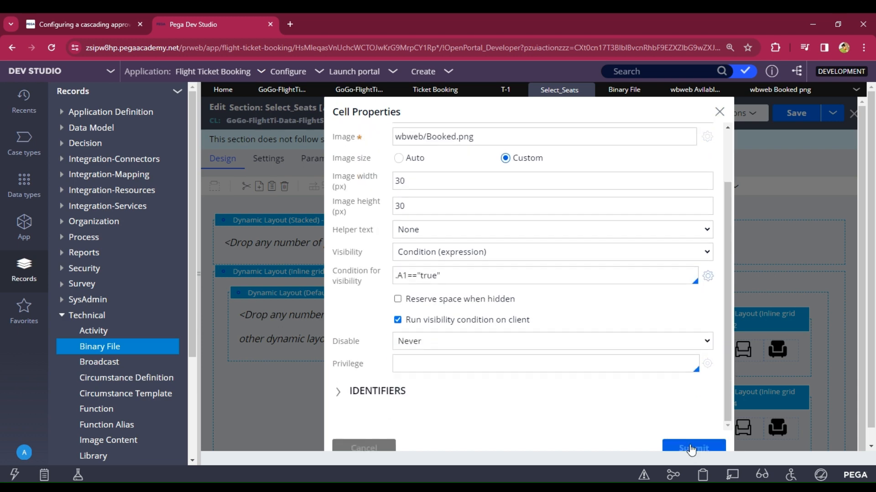
Step: Save the Select_Seats section with the available and booked seat images in place
scroll(643, 342, down, 3)
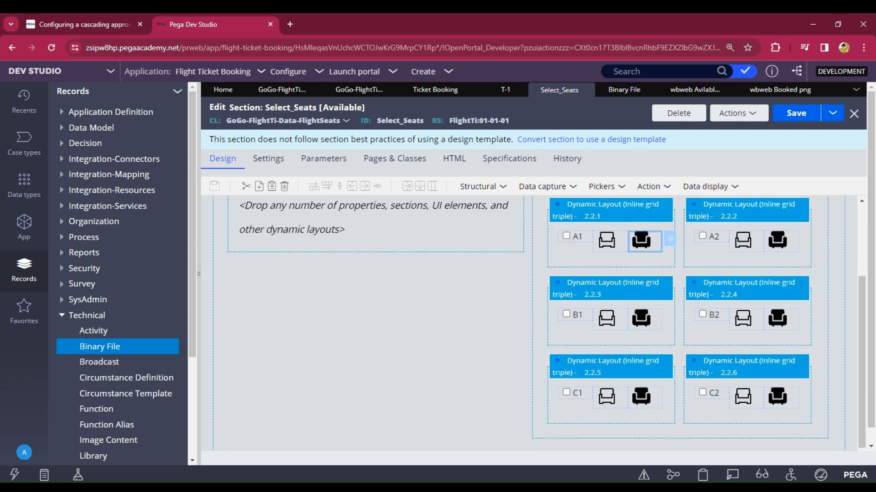
scroll(662, 250, up, 3)
scroll(662, 255, down, 3)
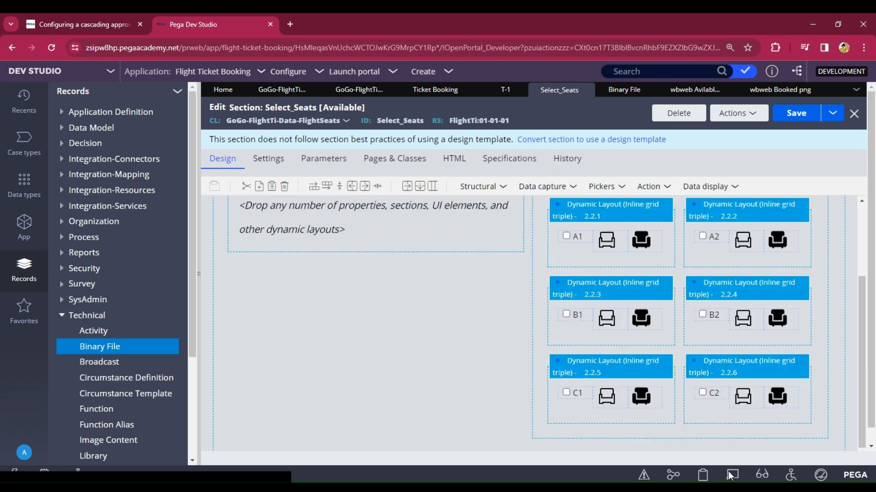
click(796, 113)
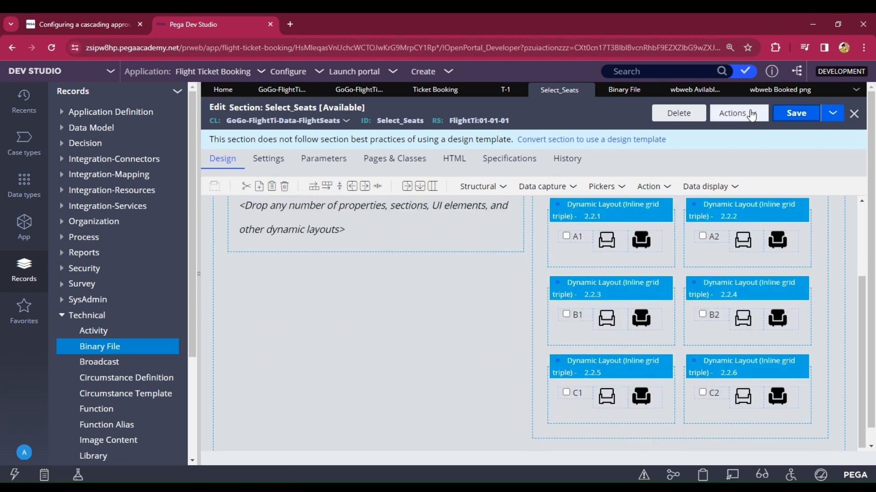
click(749, 115)
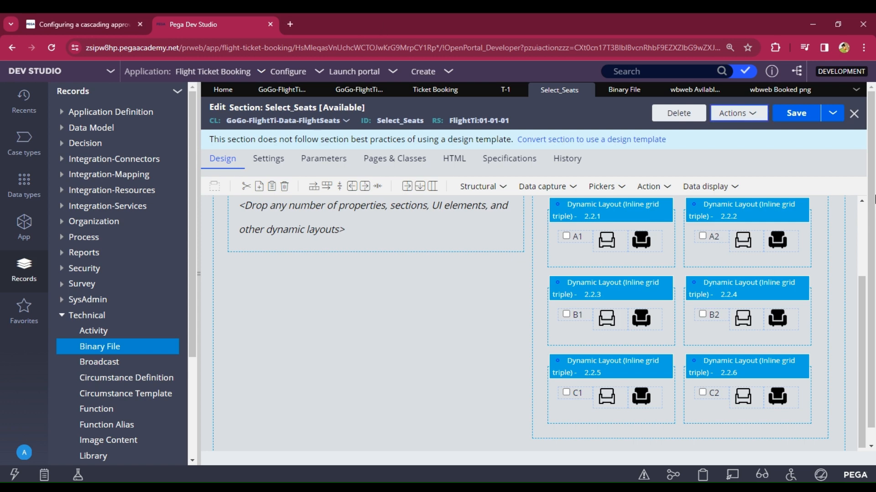
Step: Close all open tabs and save and run a new Ticket Booking test case
click(857, 92)
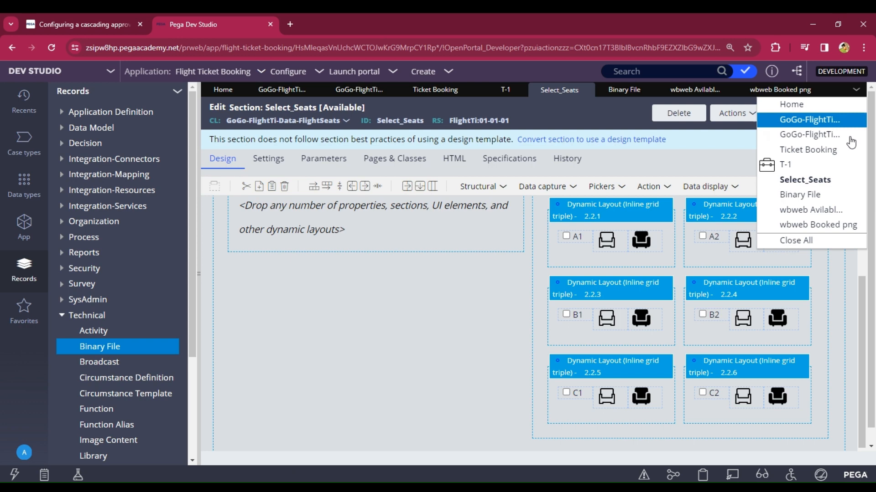
click(811, 242)
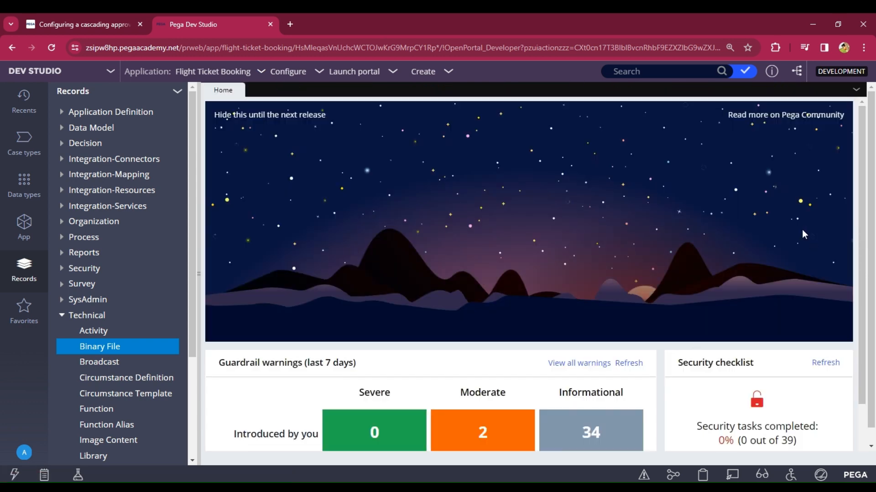
click(36, 151)
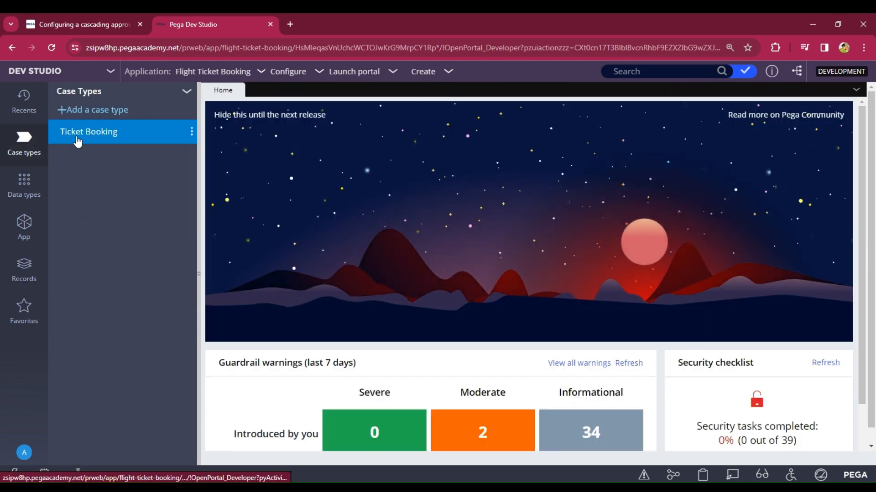
click(79, 136)
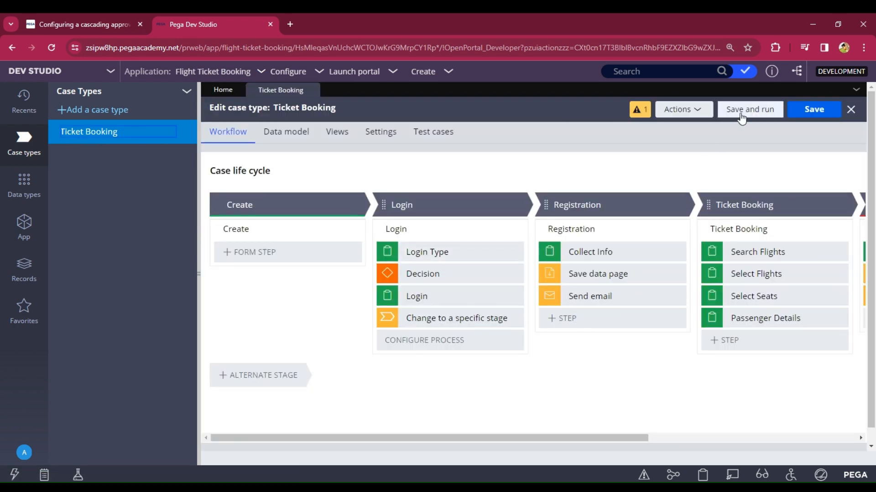
click(741, 114)
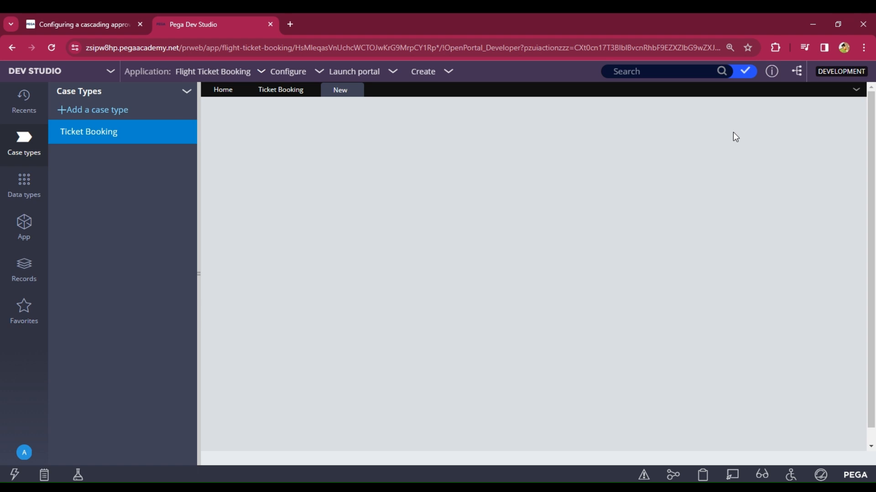
Step: Choose the Login login type and sign in with the user ID and password
scroll(324, 315, down, 5)
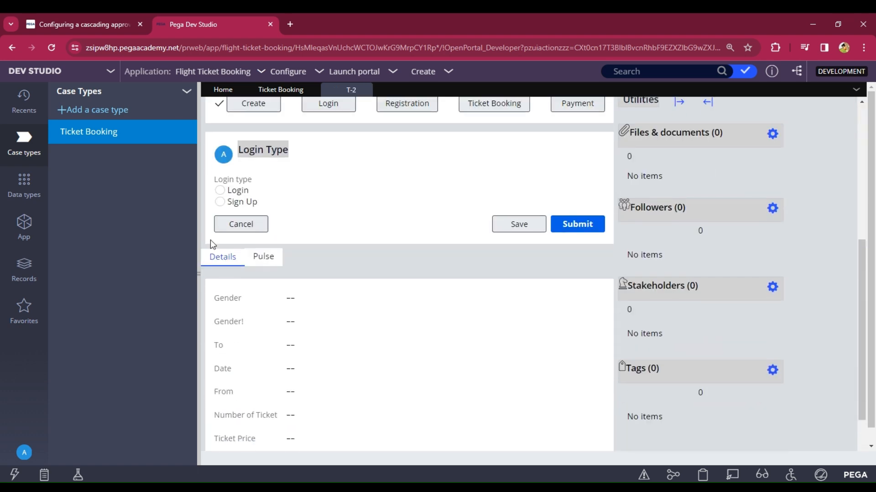
click(219, 191)
click(588, 226)
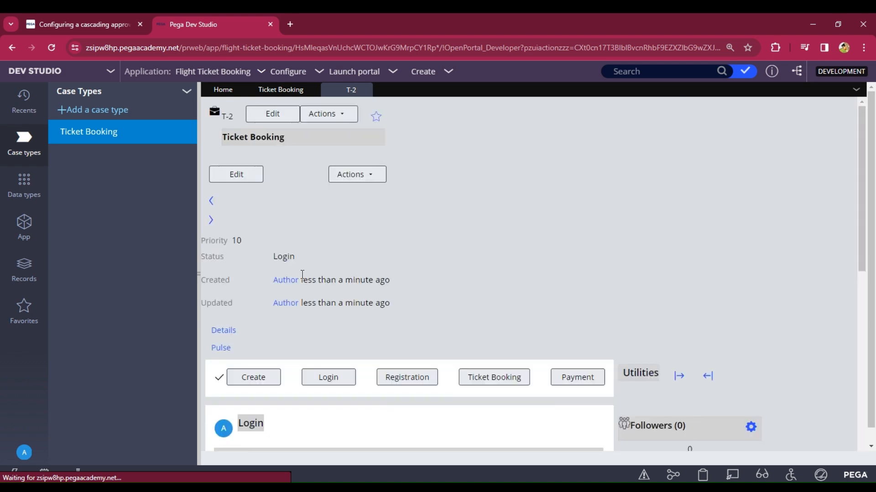
scroll(260, 214, down, 5)
click(259, 208)
text(A)
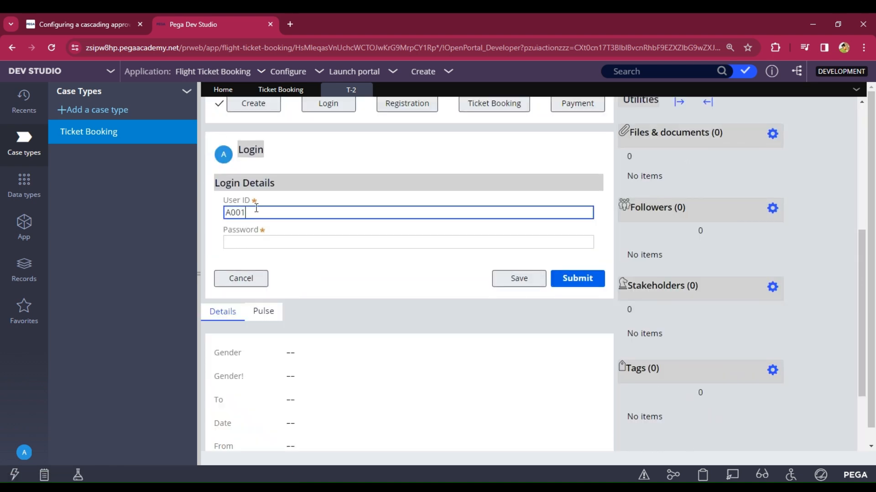
text(001)
click(248, 244)
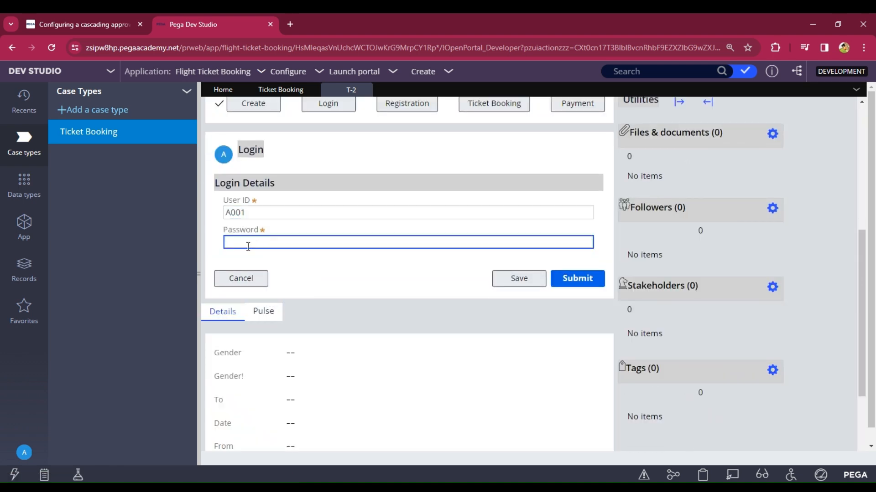
text(rules)
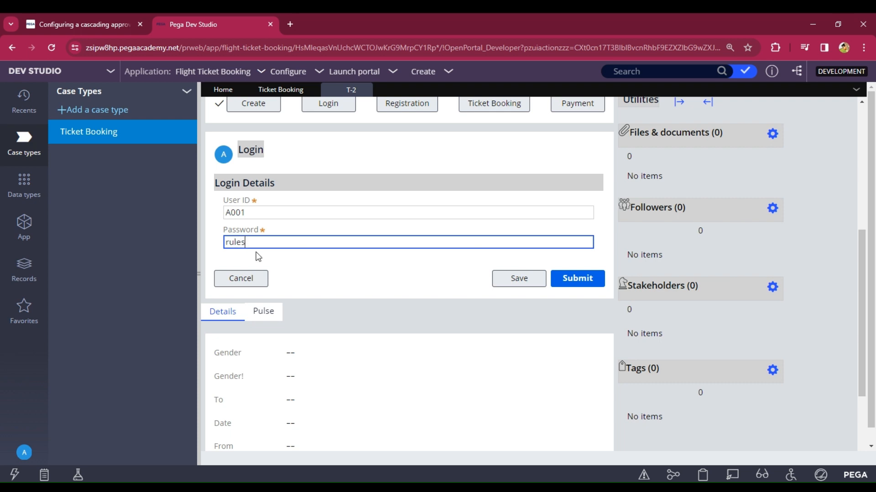
click(561, 289)
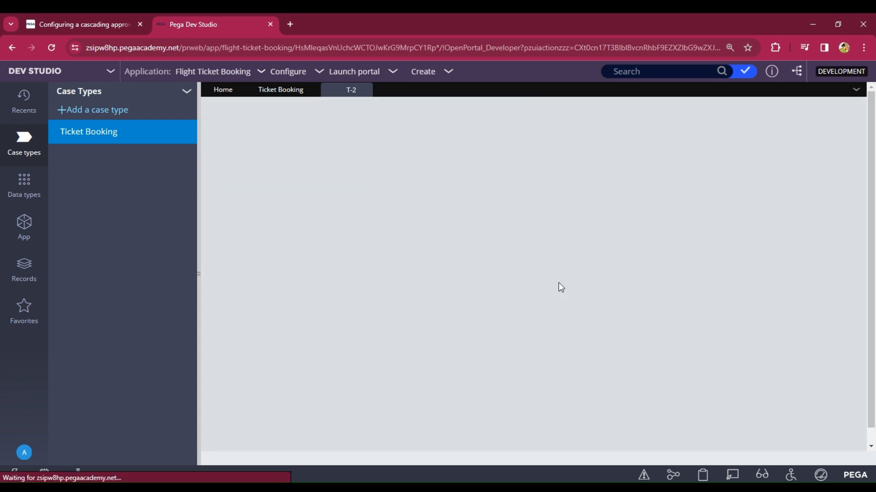
scroll(410, 245, down, 3)
click(241, 305)
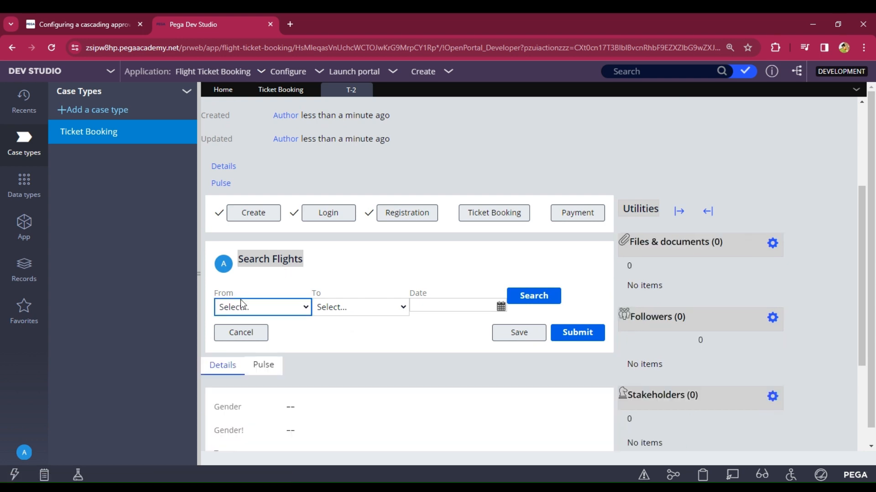
Step: Search for flights from India to USA on 22 February 2024
click(251, 355)
click(360, 310)
click(346, 338)
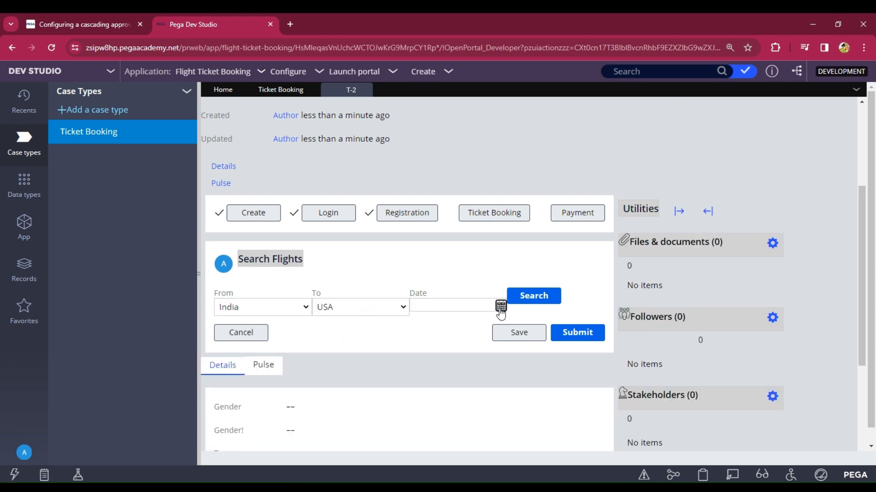
click(500, 307)
click(512, 239)
click(533, 295)
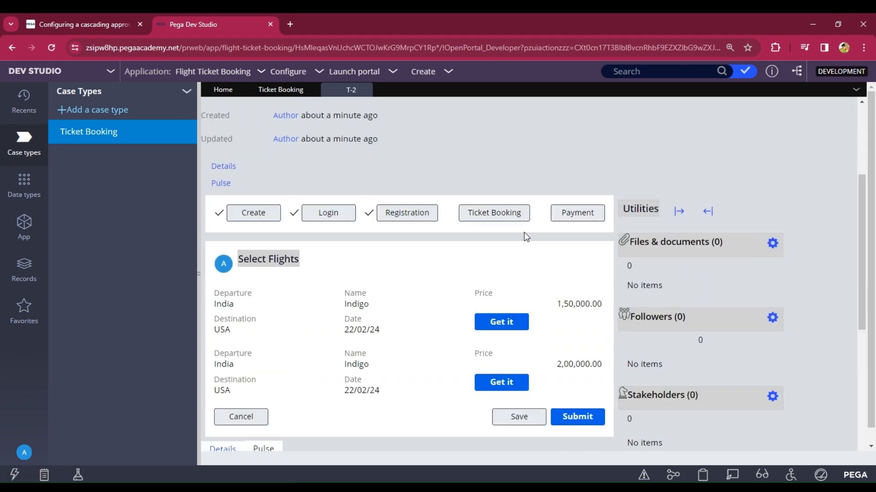
Step: Book the first India–USA flight to reach the Select Seats step
scroll(524, 233, down, 1)
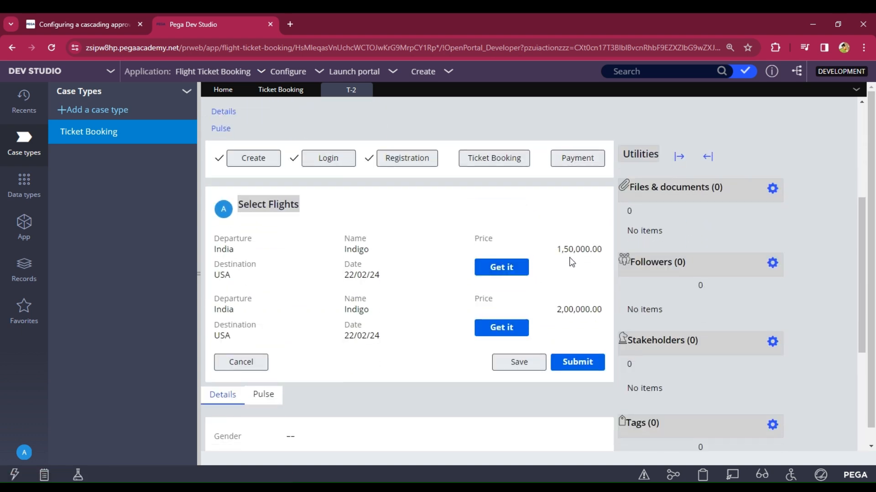
drag(556, 249, 604, 256)
click(555, 230)
click(513, 275)
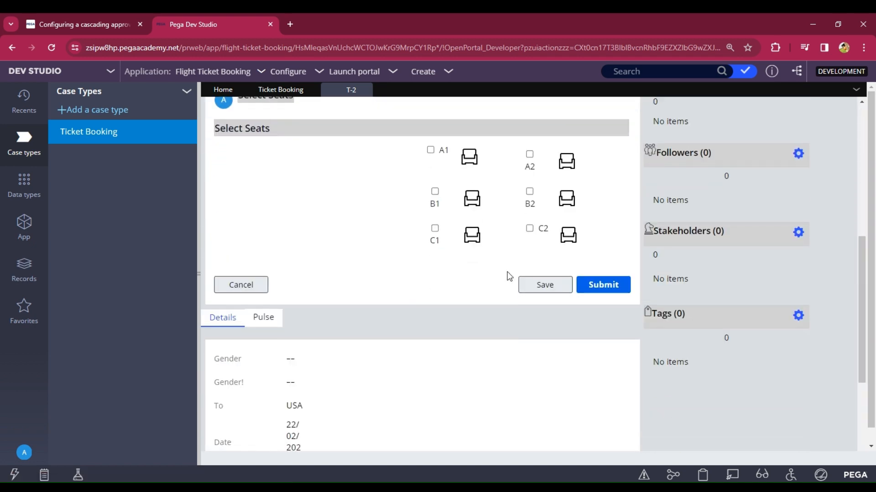
scroll(254, 183, up, 2)
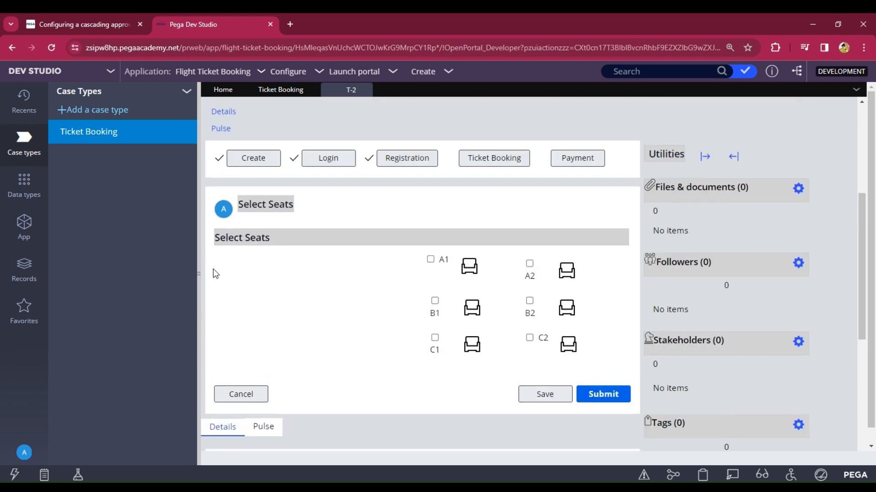
drag(220, 238, 273, 237)
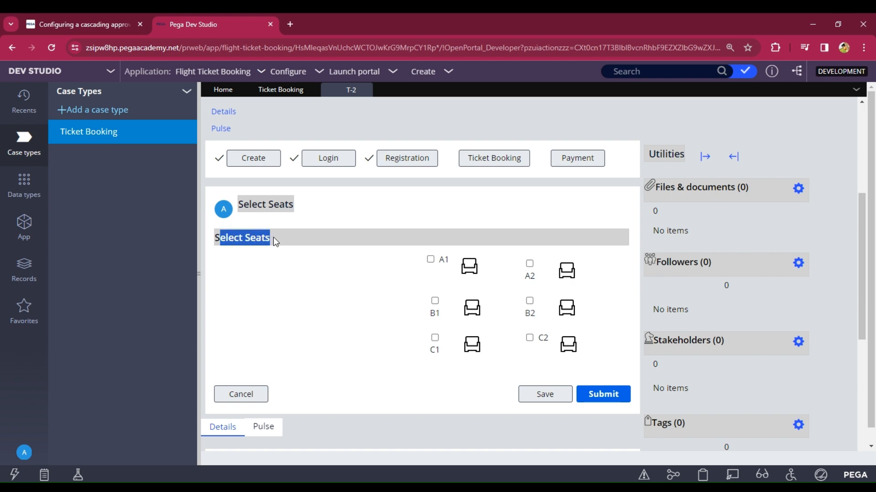
click(268, 319)
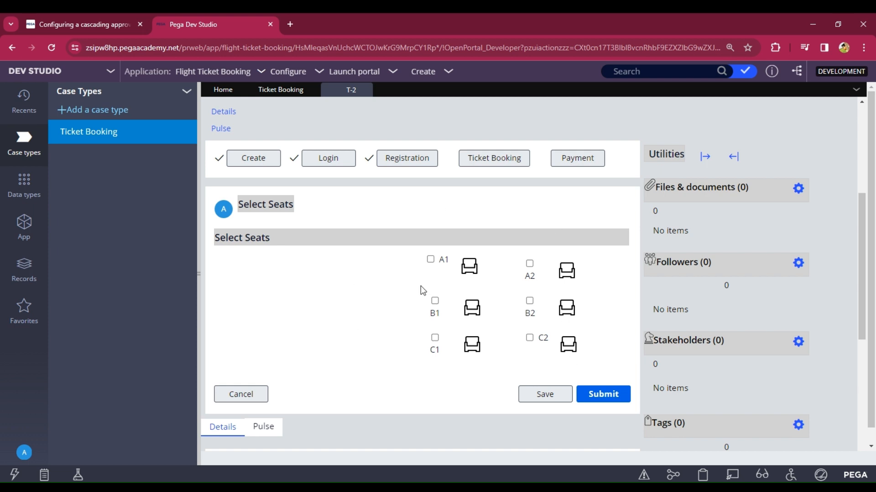
click(24, 183)
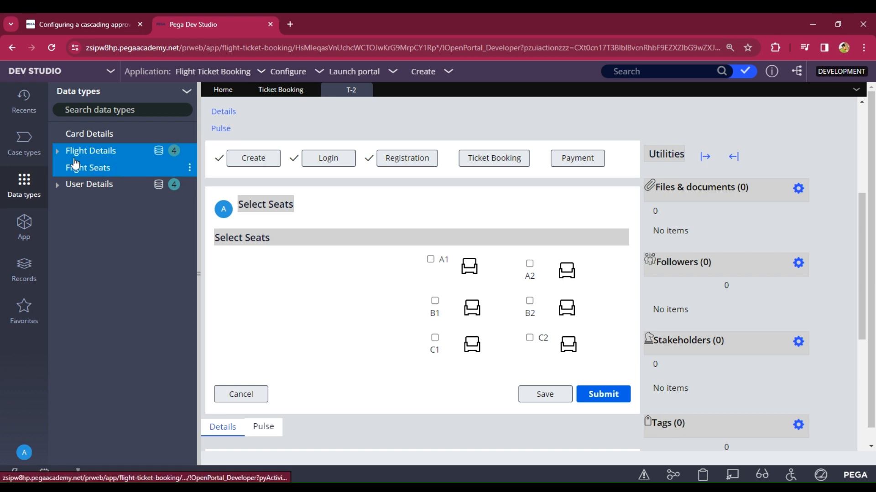
Step: Mark seat A2 as booked for flight A001 in the Flight Seats records and save
click(186, 91)
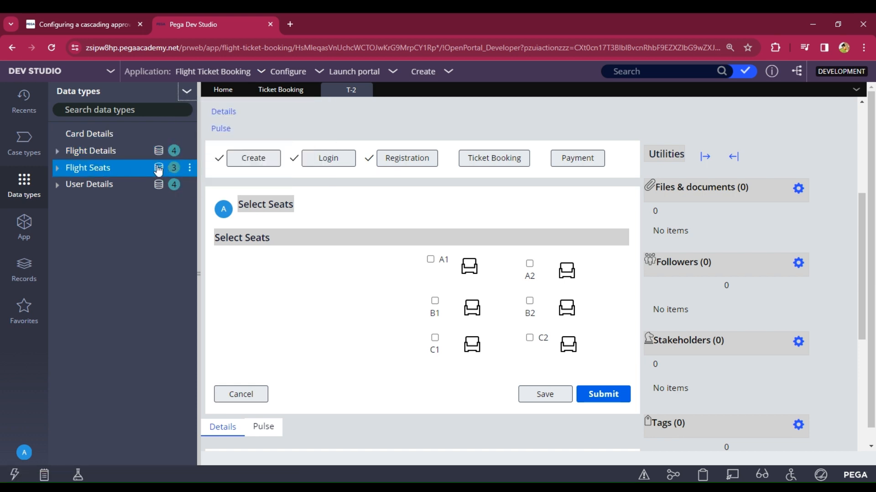
click(158, 169)
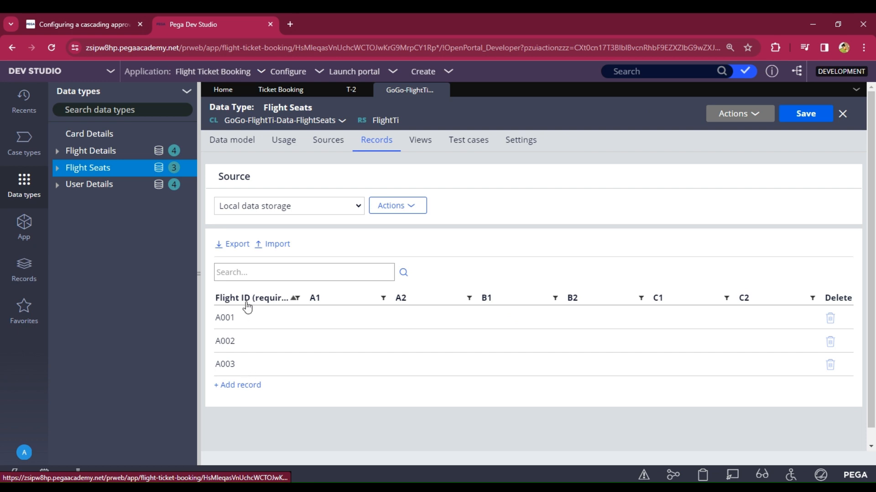
scroll(249, 303, down, 1)
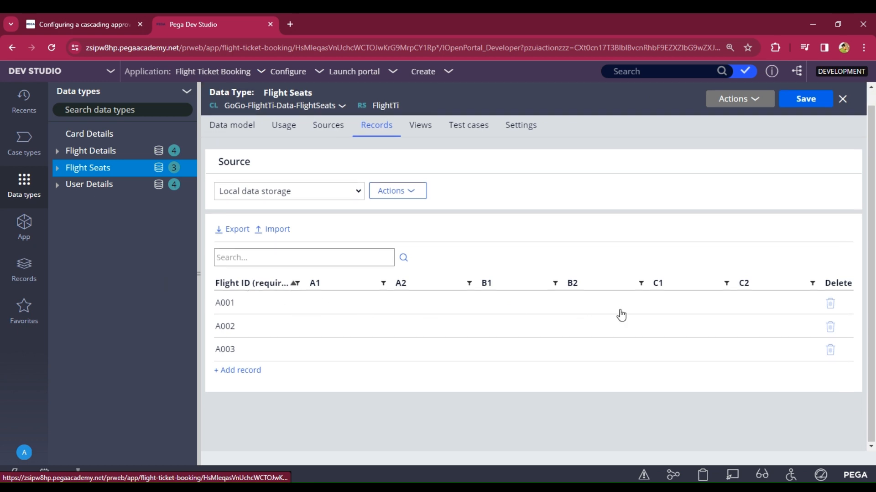
click(397, 308)
click(400, 303)
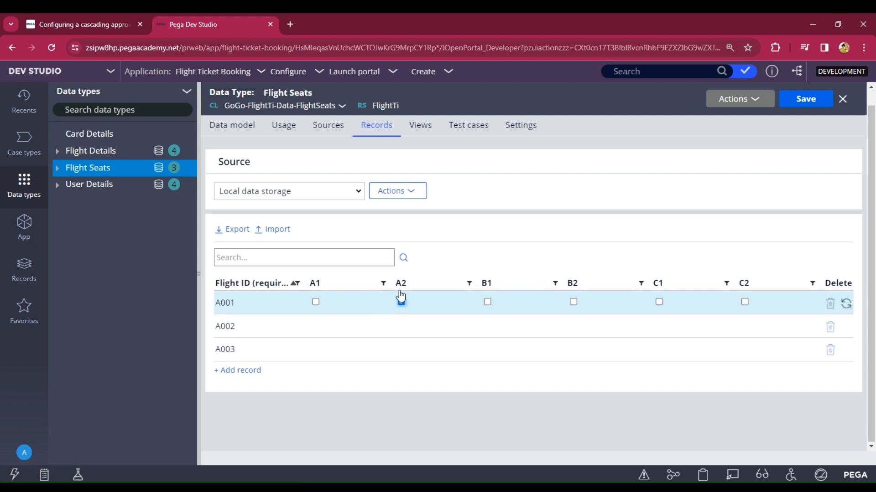
click(805, 99)
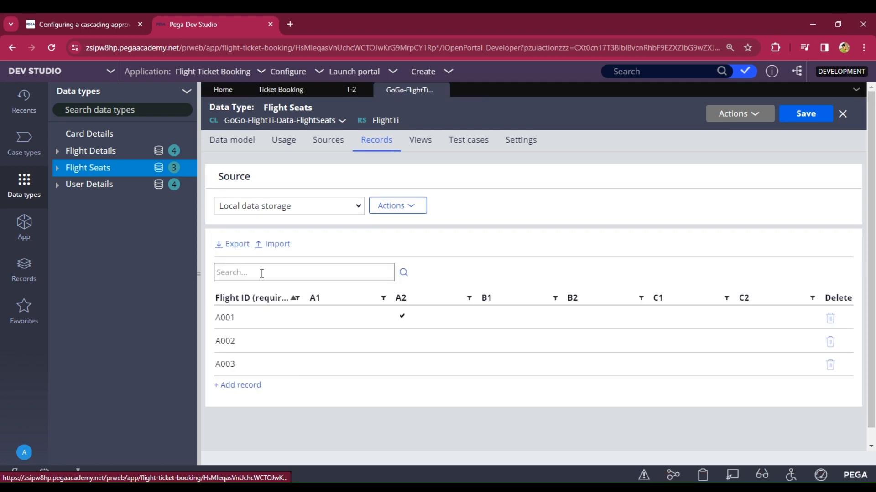
click(21, 237)
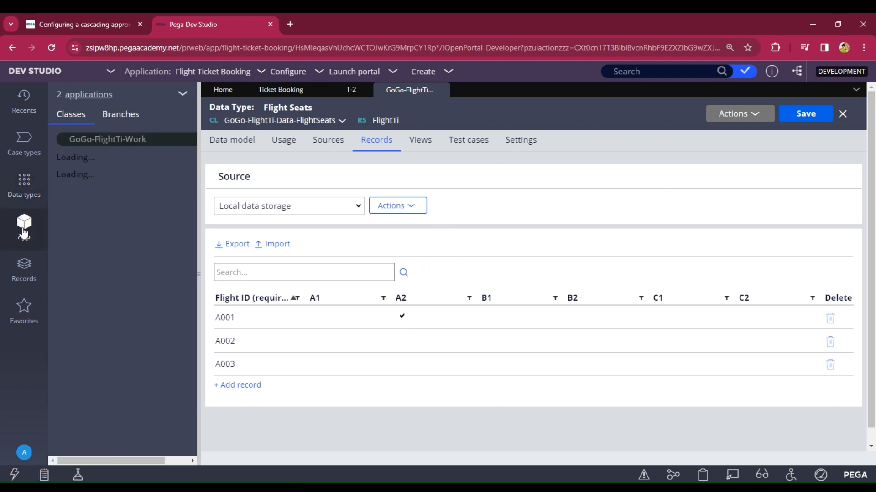
Step: Create and save a Text property tempID (ID TempID) in the TicketBooking class
click(127, 193)
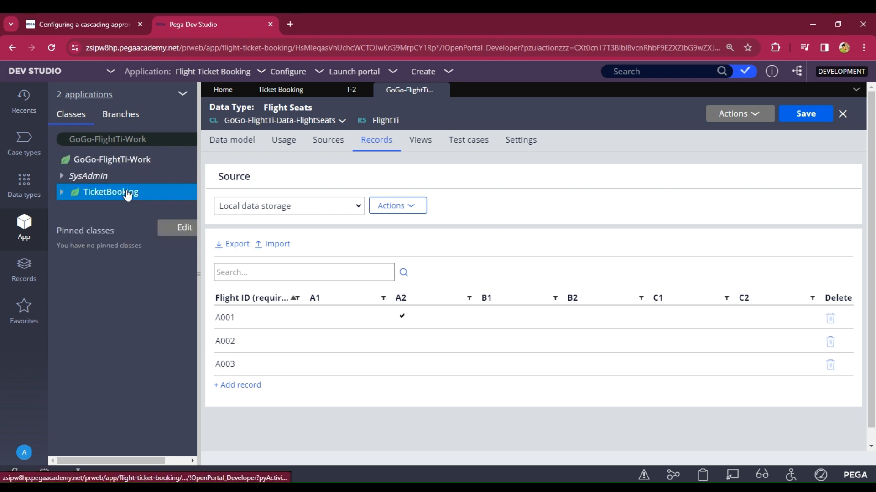
right_click(128, 194)
mouse_move(125, 208)
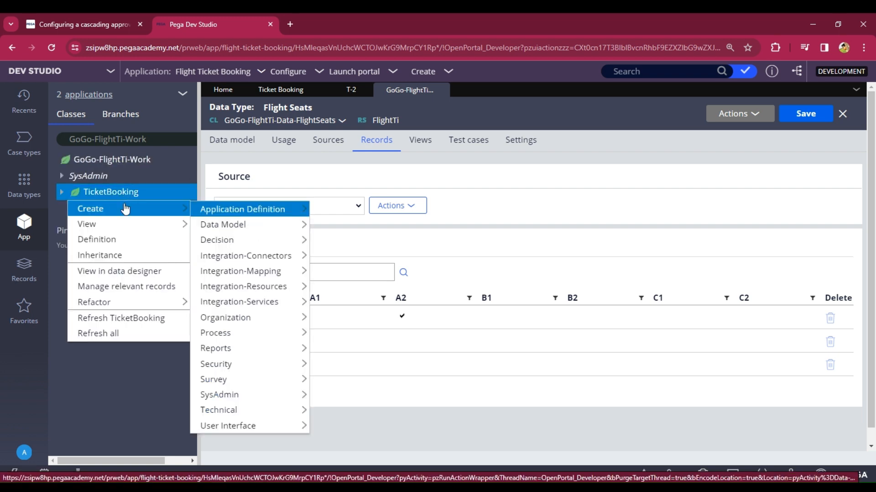
mouse_move(226, 213)
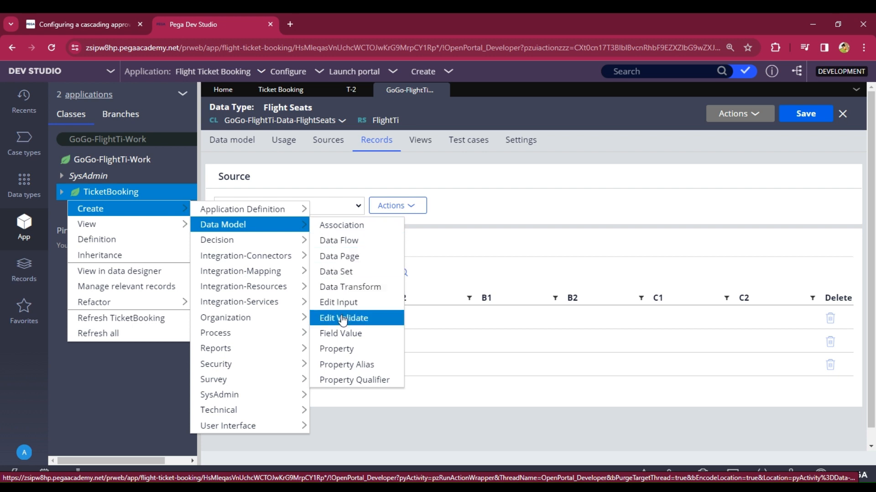
click(346, 349)
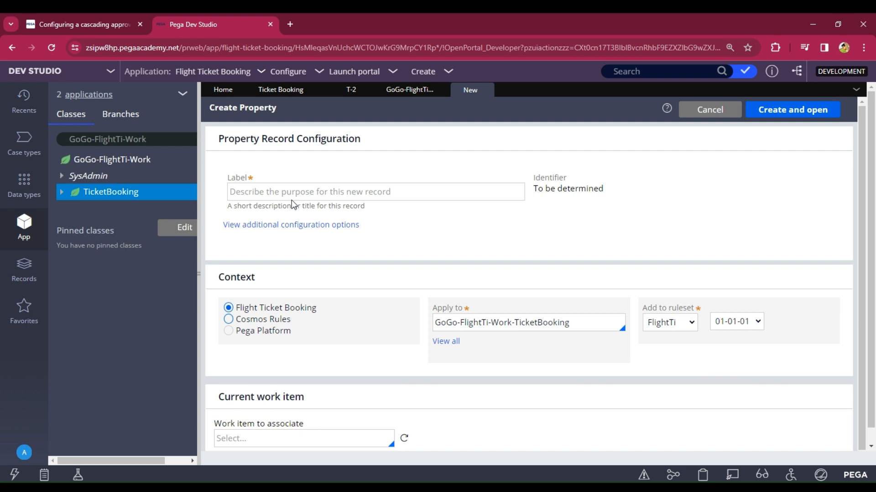
click(304, 191)
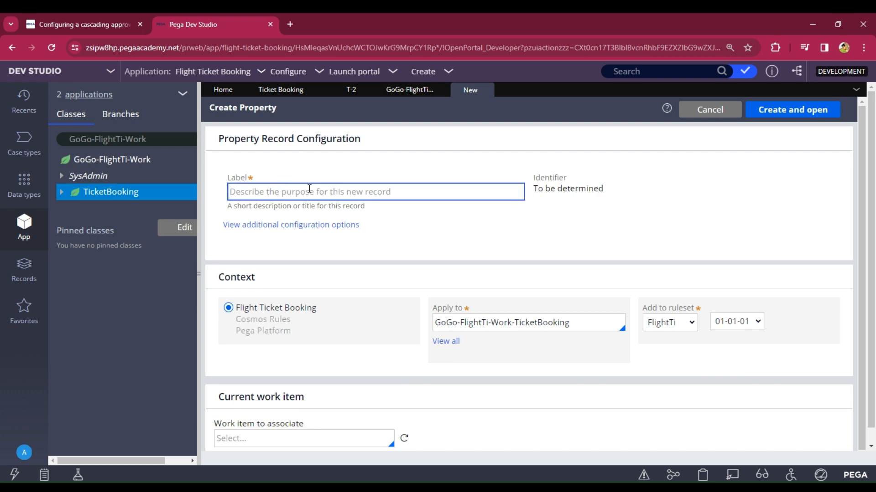
text(tempID)
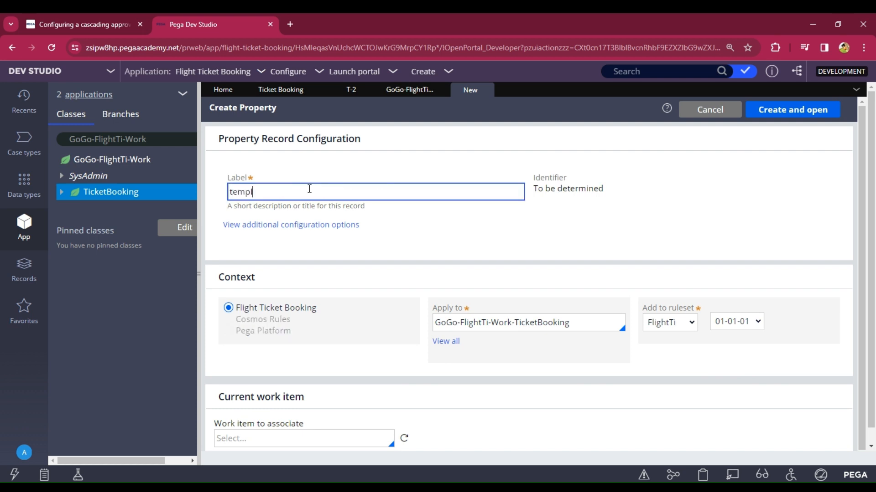
click(772, 111)
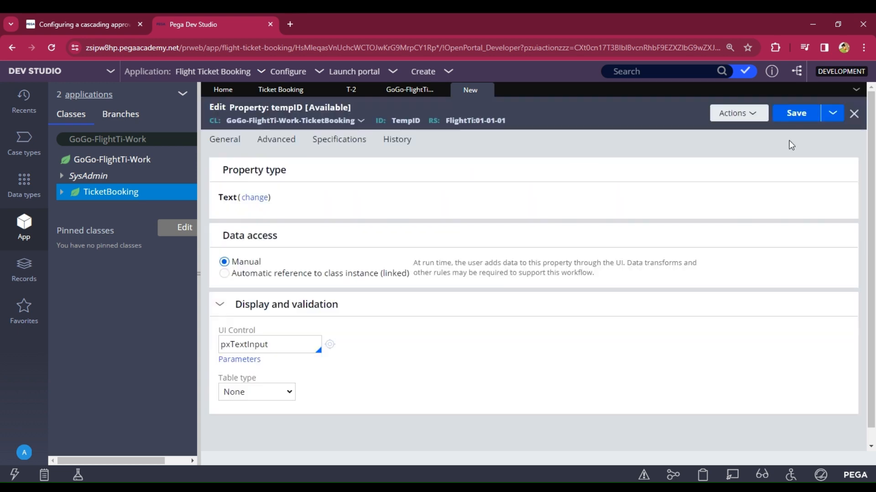
click(793, 114)
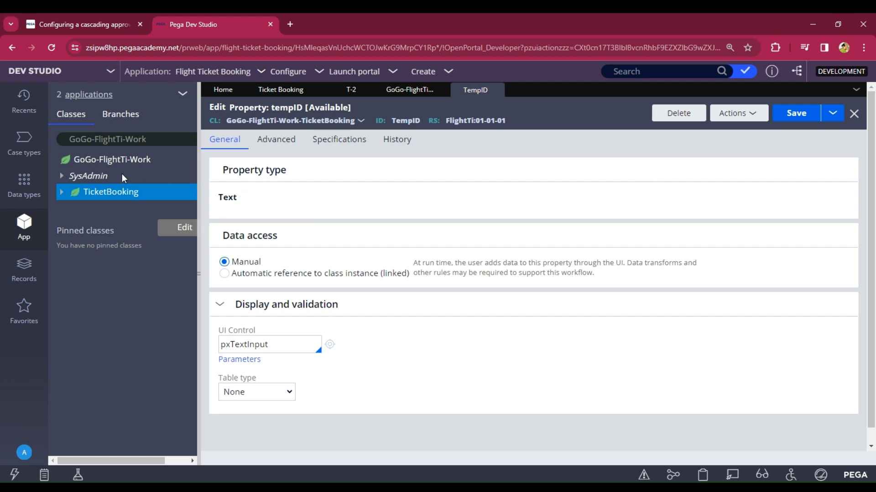
Step: Open the DTPrice data transform in the GoGo-FlightTi-Data-FlightDetails class
click(164, 139)
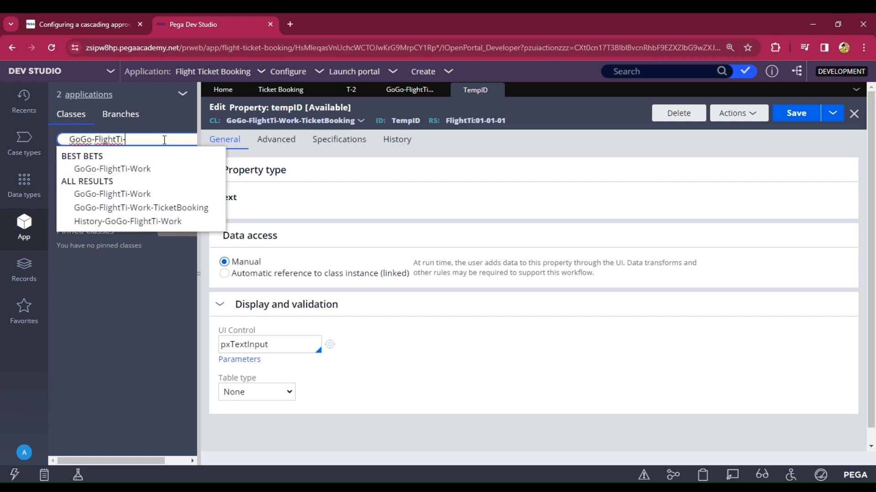
text(da)
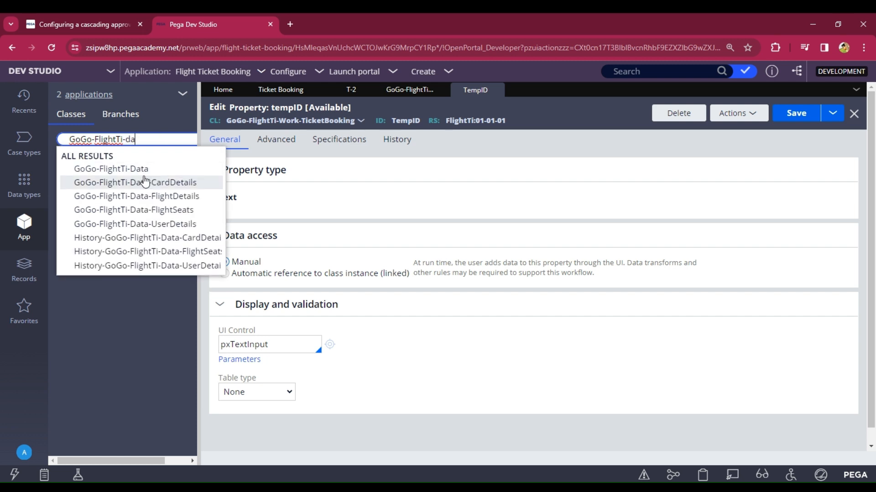
click(136, 197)
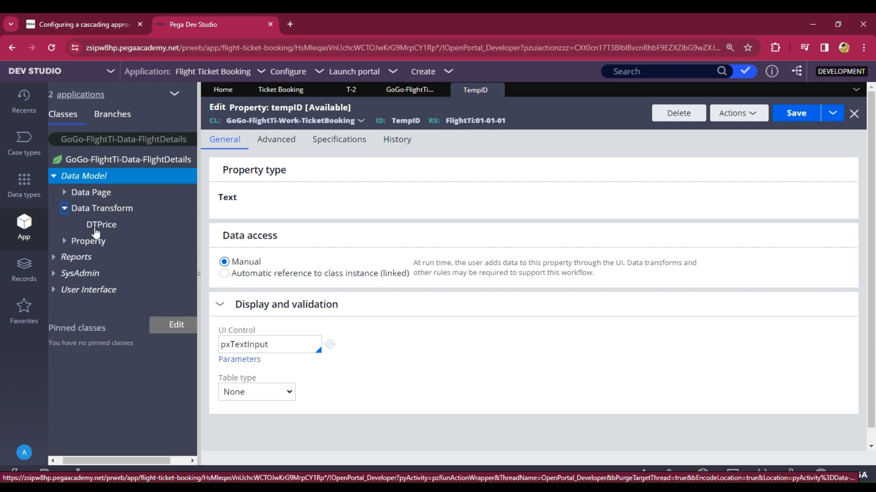
click(110, 226)
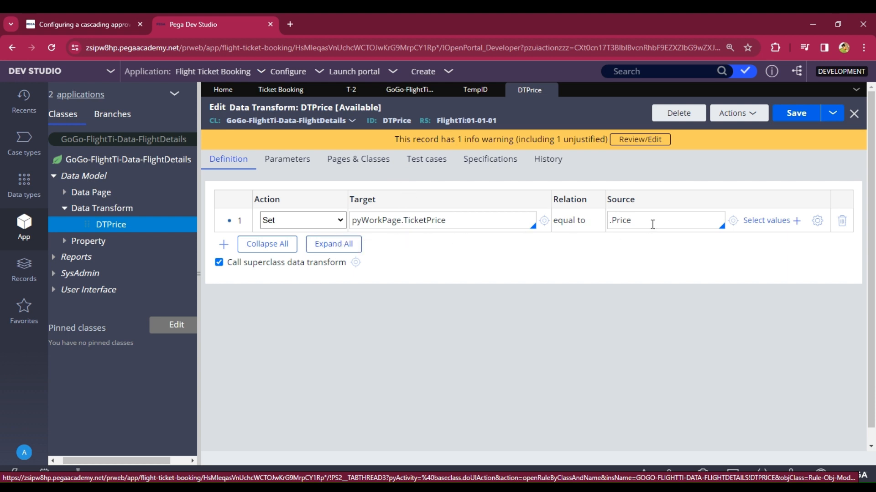
drag(652, 224, 608, 223)
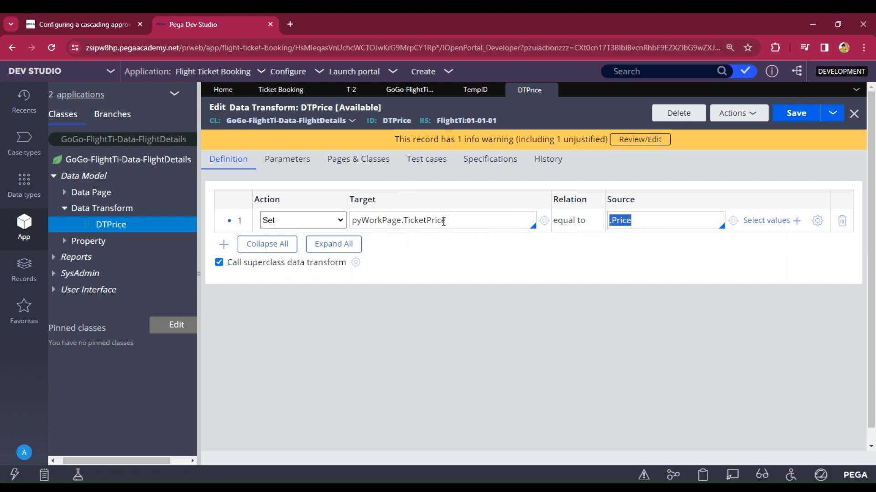
drag(444, 222, 351, 221)
click(454, 264)
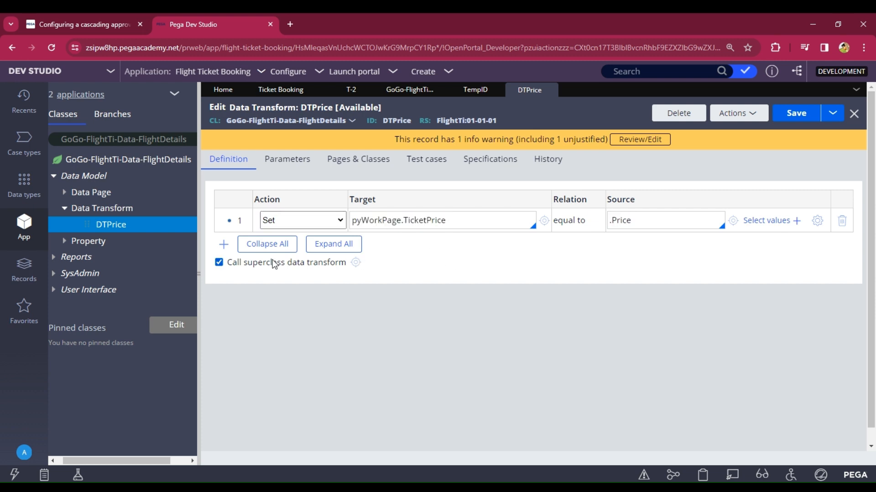
Step: Add a second DTPrice row setting pyWorkPage.TempID equal to .FlightID and save it
click(223, 244)
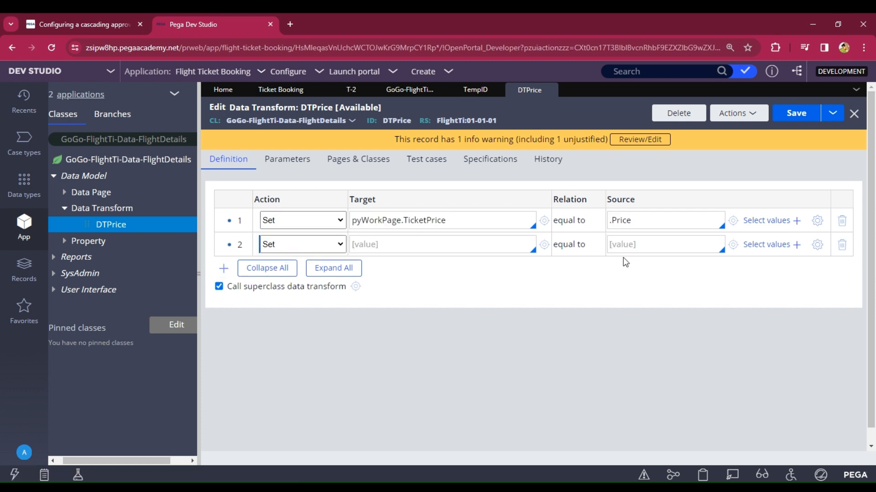
text(.)
key(Down)
key(Down)
key(Down)
key(Down)
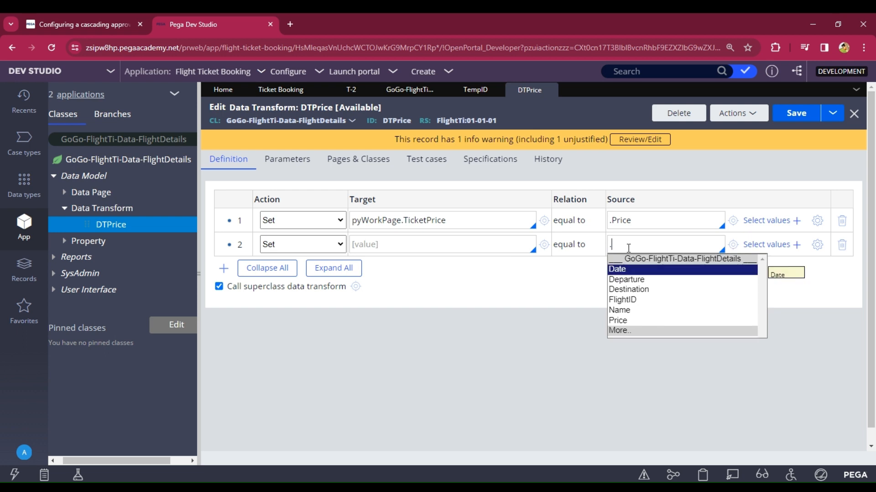
key(Return)
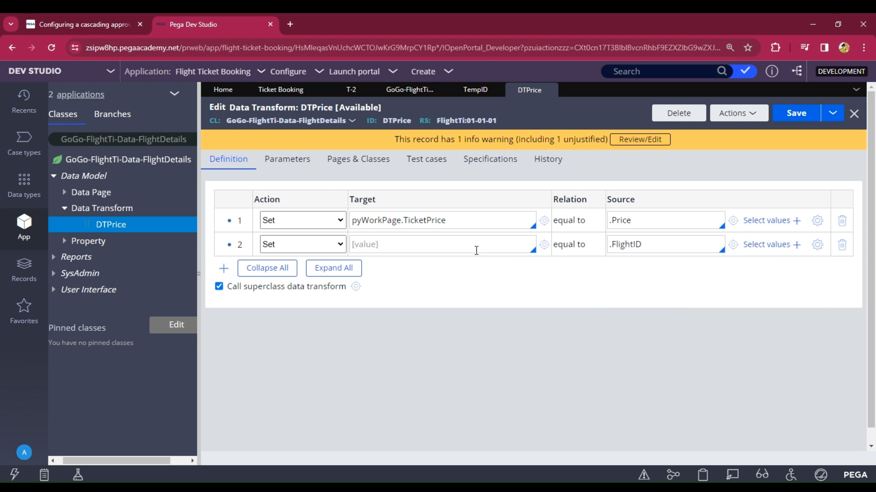
text(pyWorkPage.)
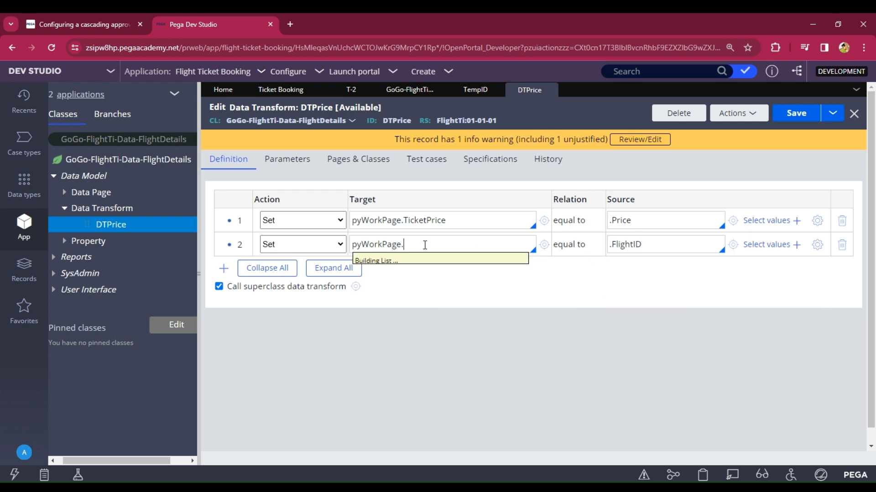
key(Down)
key(Down)
key(Down)
key(Down)
key(Down)
key(Down)
key(Down)
key(Down)
key(Down)
key(Down)
key(Down)
key(Down)
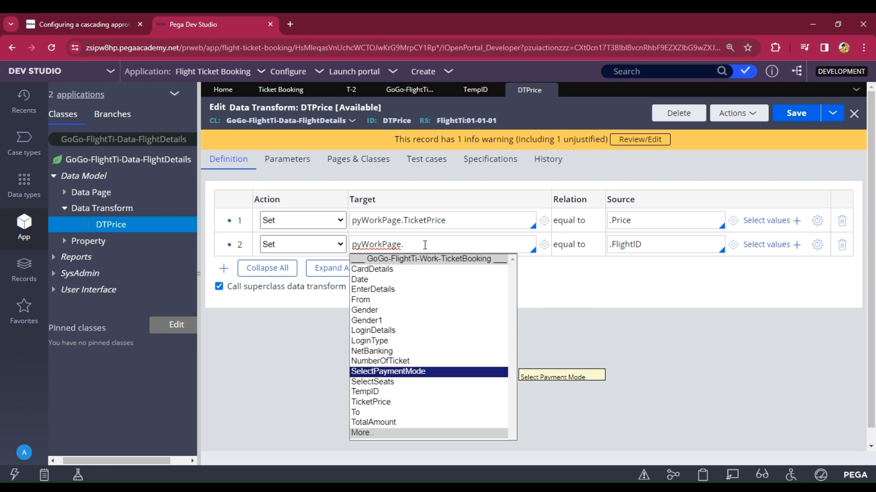
key(Return)
click(796, 114)
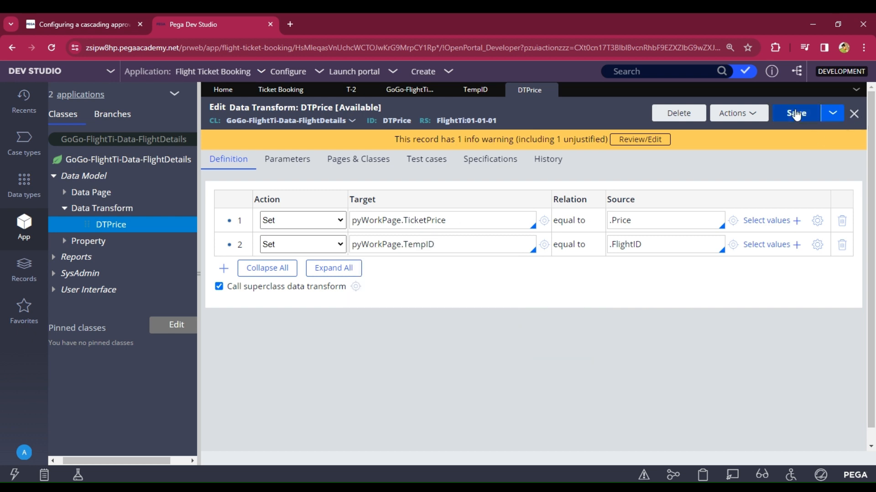
drag(652, 249, 605, 253)
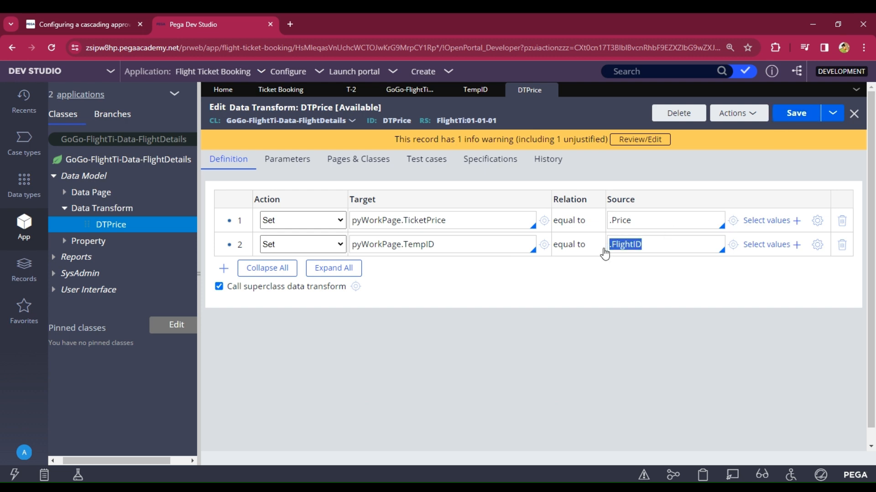
click(615, 279)
click(791, 115)
click(194, 139)
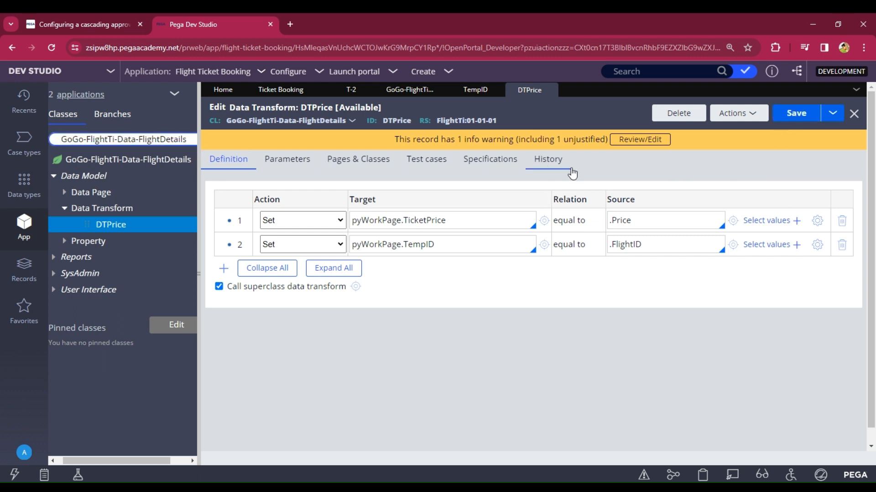
double_click(410, 243)
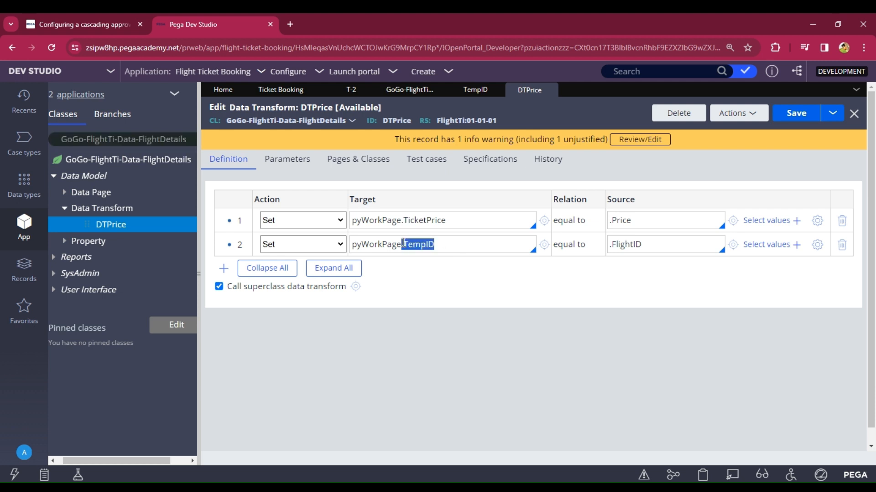
click(195, 136)
Step: Open the SelectSeats property from TicketBooking's Data Model properties
key(BackSpace)
key(BackSpace)
key(BackSpace)
key(BackSpace)
key(BackSpace)
key(BackSpace)
key(BackSpace)
key(BackSpace)
key(BackSpace)
key(BackSpace)
key(BackSpace)
key(BackSpace)
key(BackSpace)
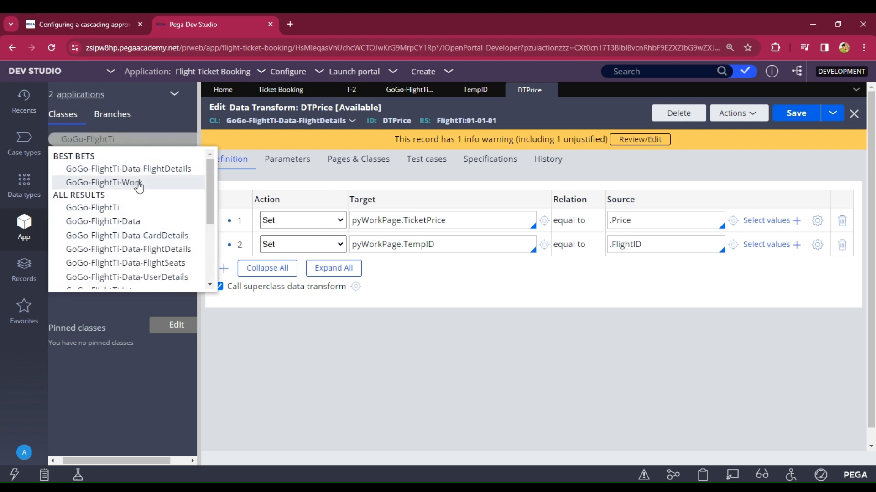
click(138, 182)
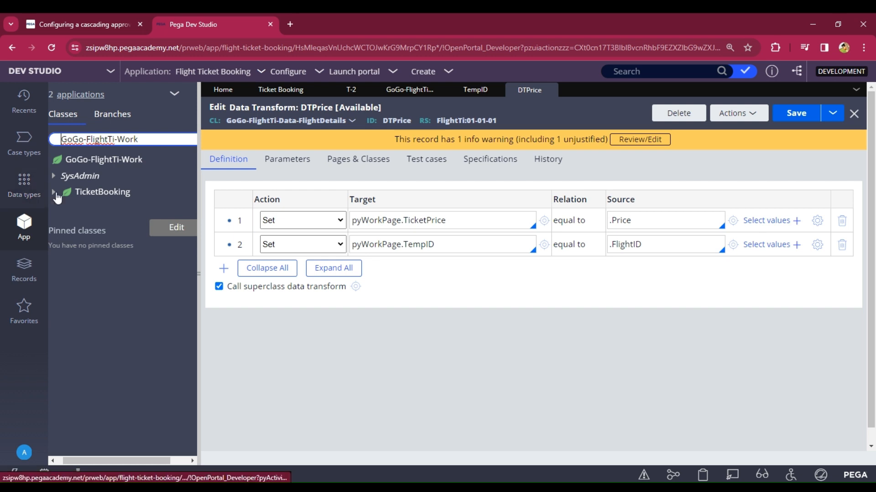
click(97, 193)
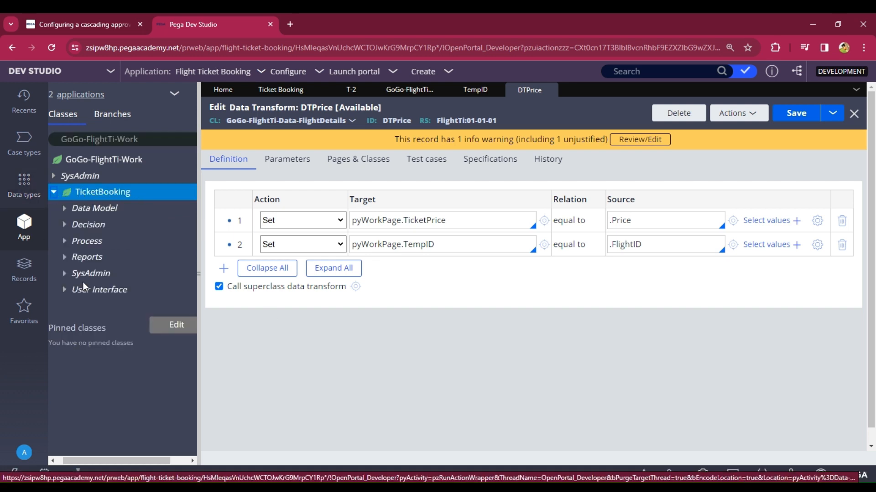
click(65, 209)
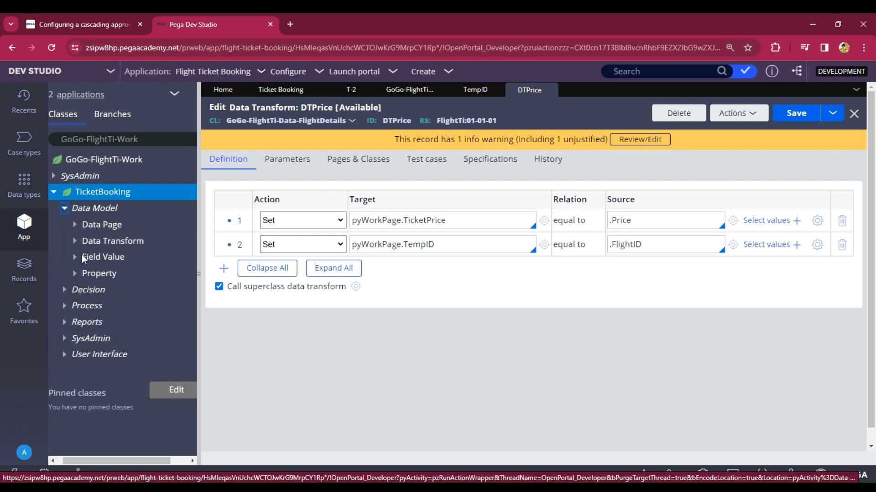
click(75, 273)
scroll(115, 285, down, 2)
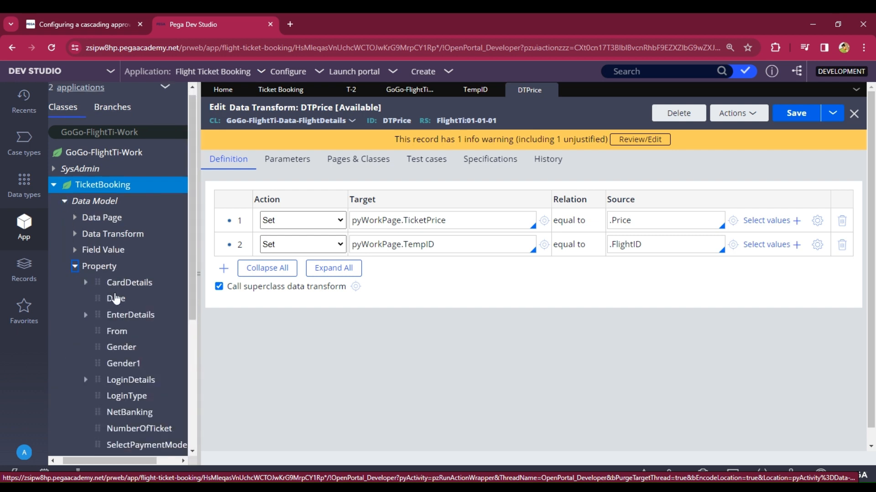
scroll(109, 369, down, 4)
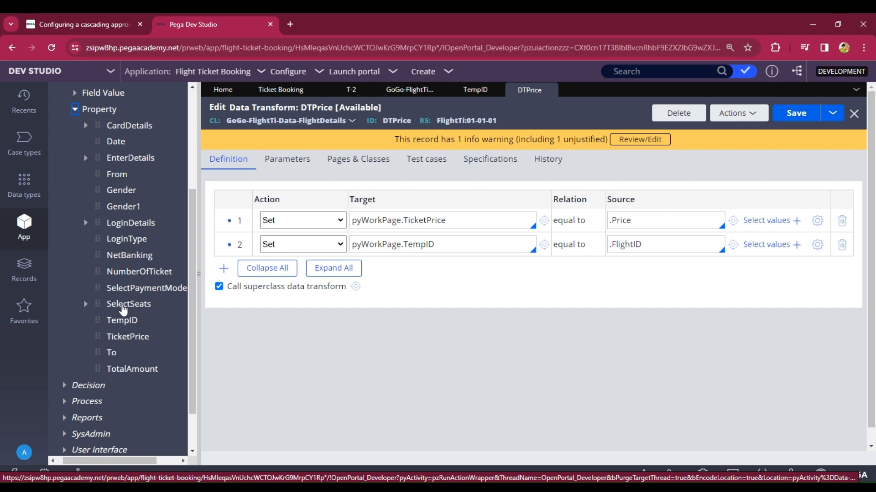
click(120, 309)
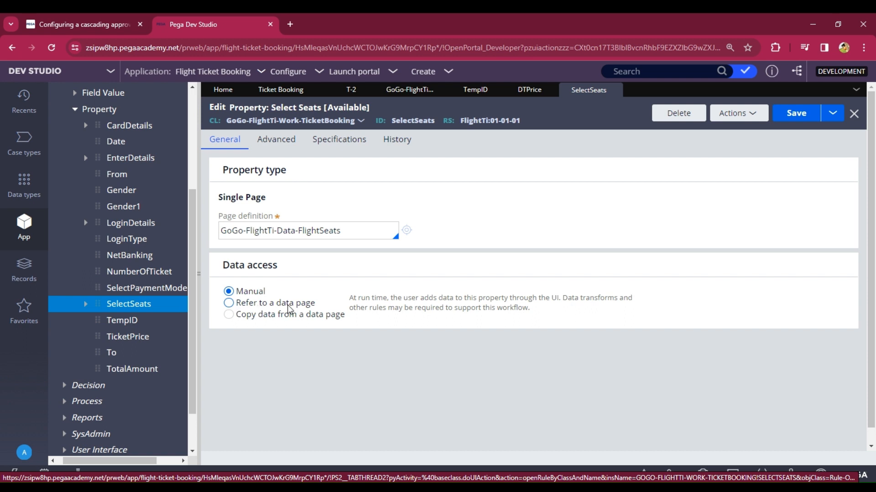
Step: Make SelectSeats refer to data page D_FlightSeats with FlightID set to .TempID, and save
click(243, 304)
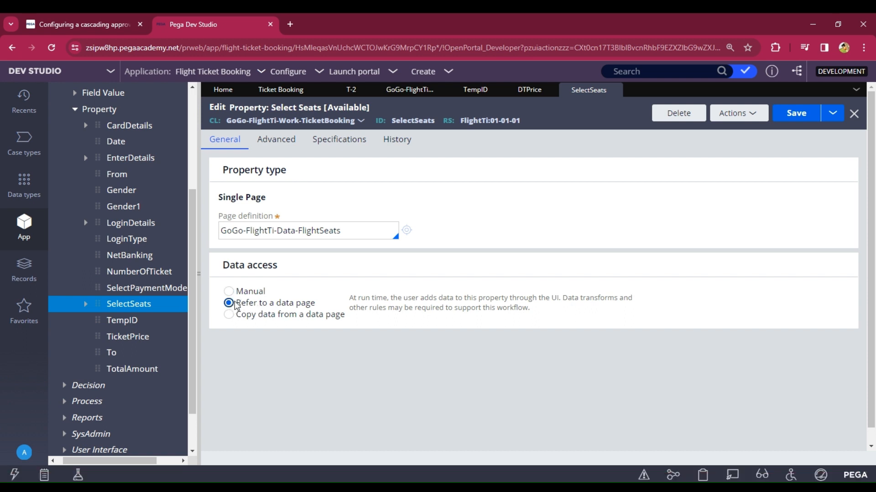
scroll(274, 303, down, 1)
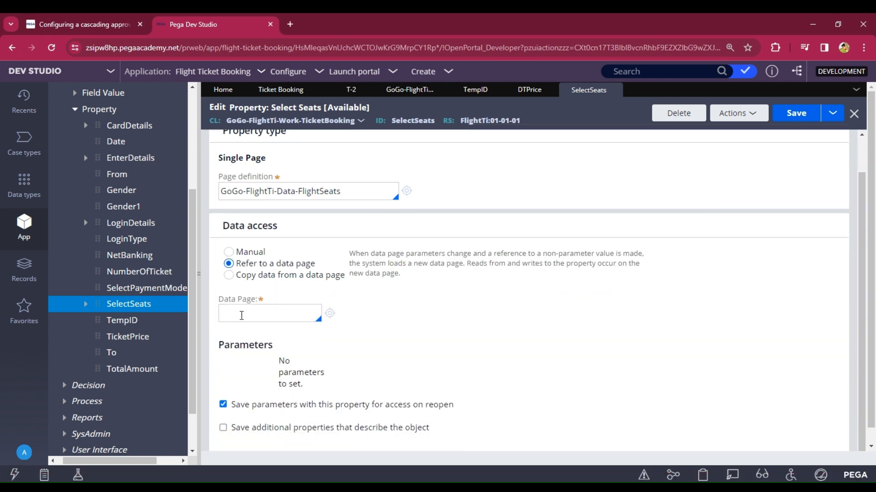
click(242, 315)
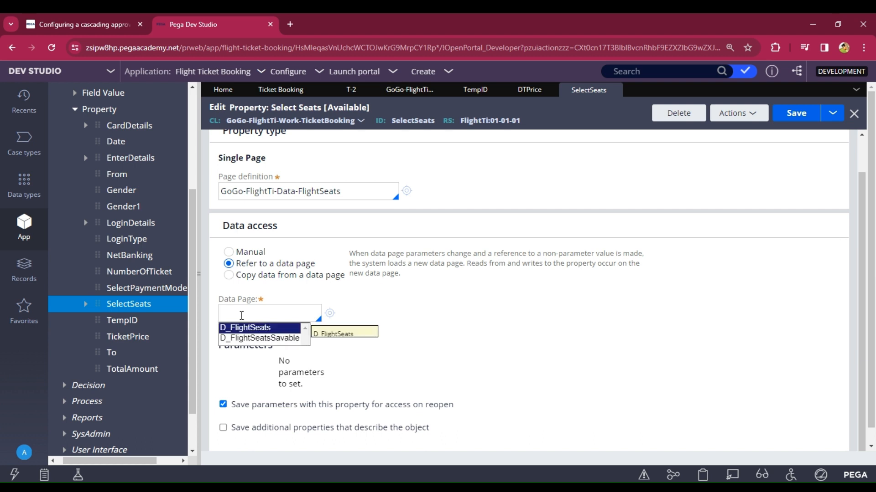
key(Return)
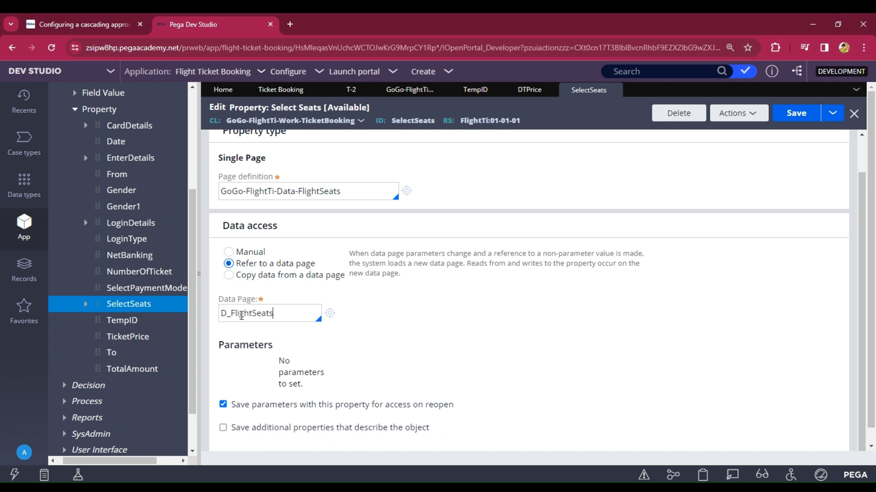
click(371, 381)
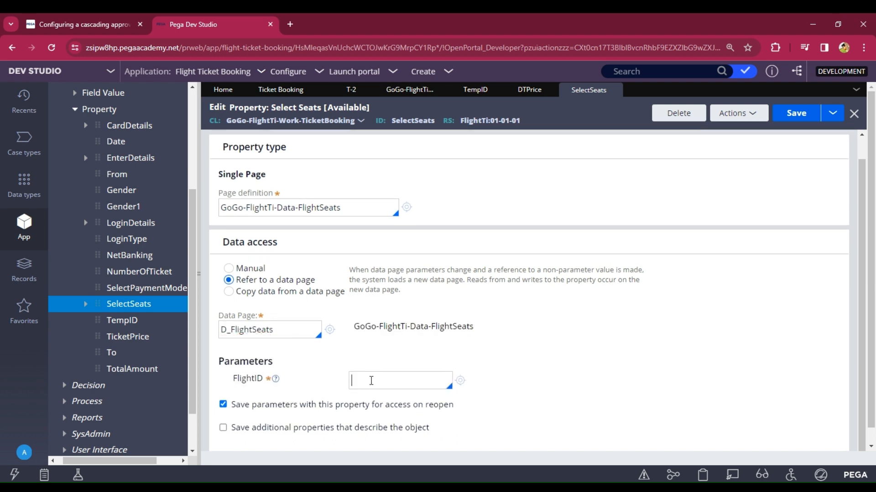
text(.TempID)
drag(394, 382, 350, 383)
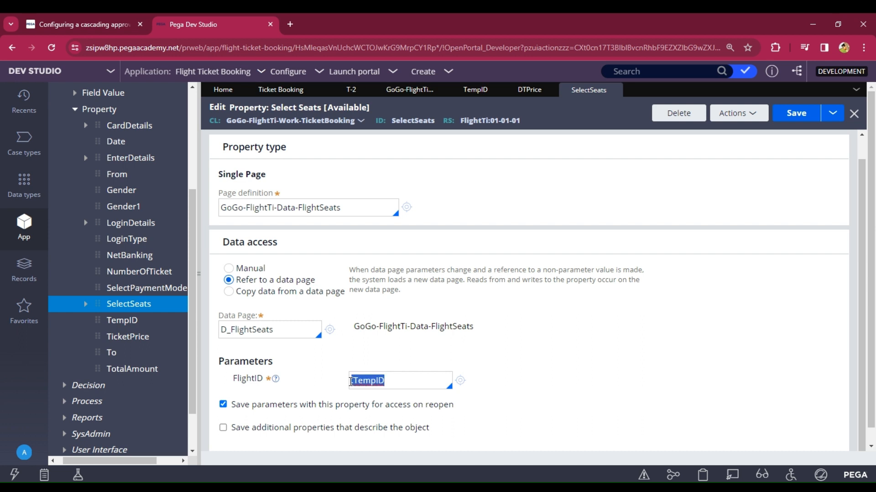
click(404, 367)
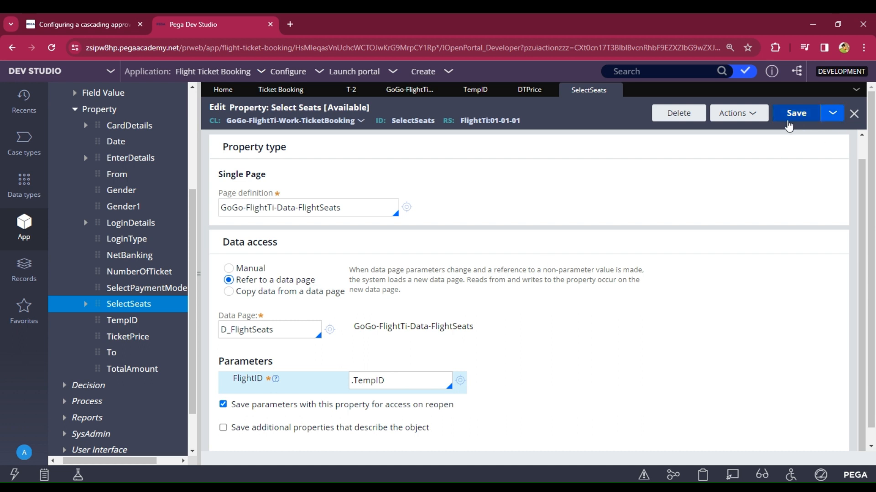
click(789, 124)
click(789, 114)
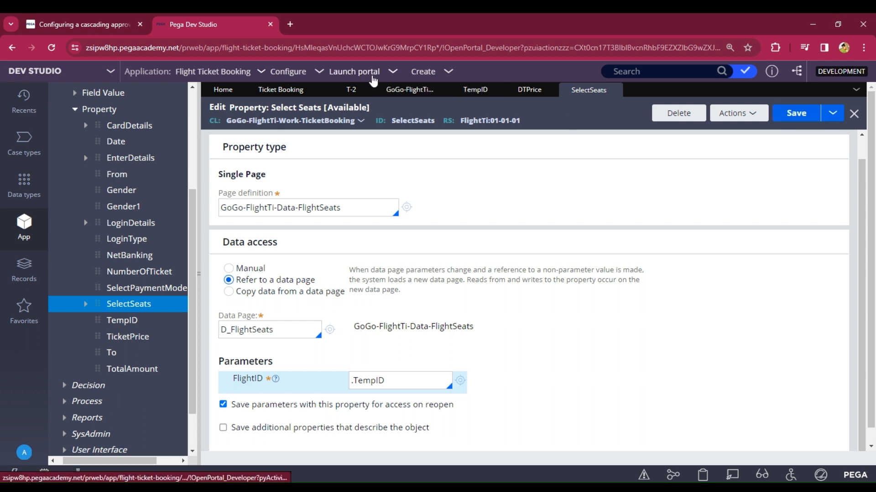
Step: Launch the User Portal from the Ticket Booking case type and close the tutorial tab
click(315, 94)
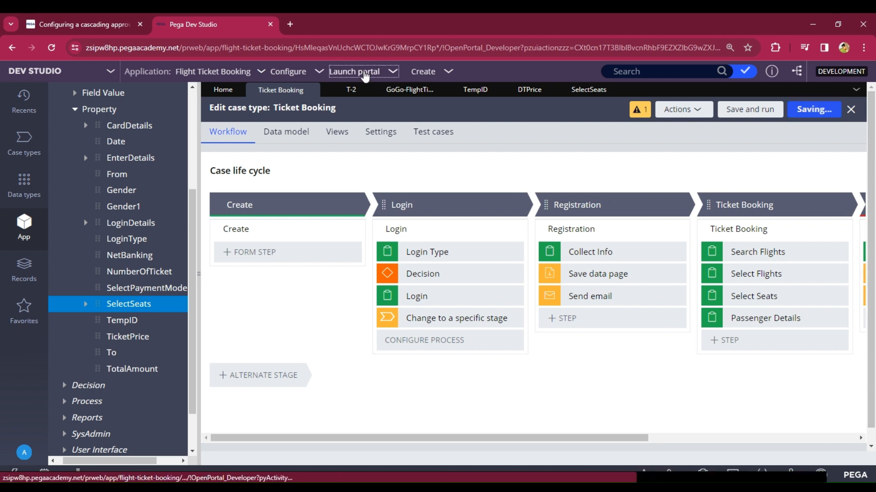
click(365, 75)
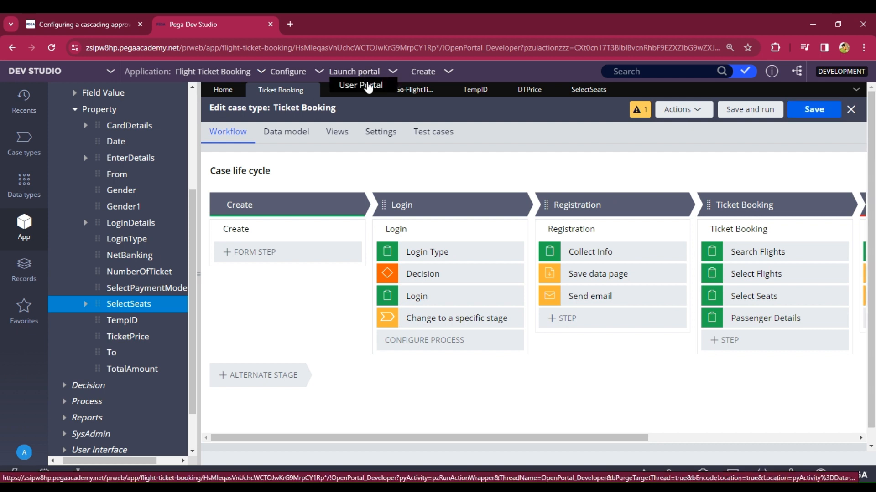
click(367, 85)
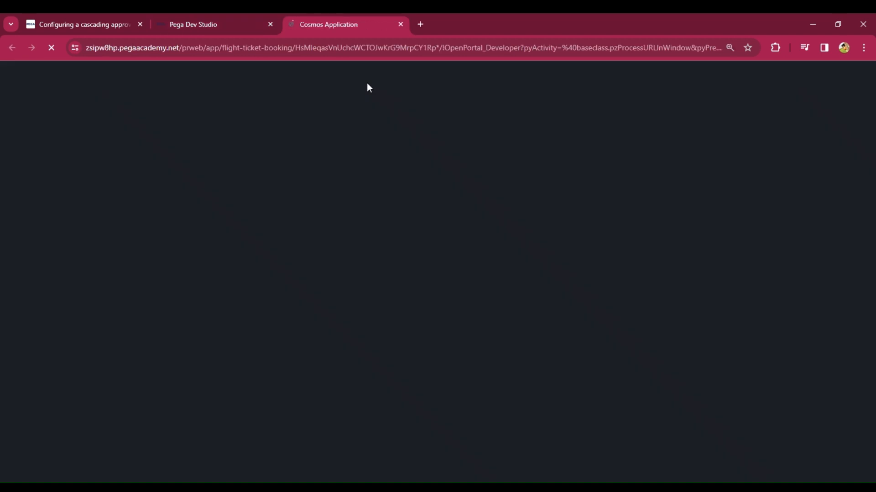
click(140, 25)
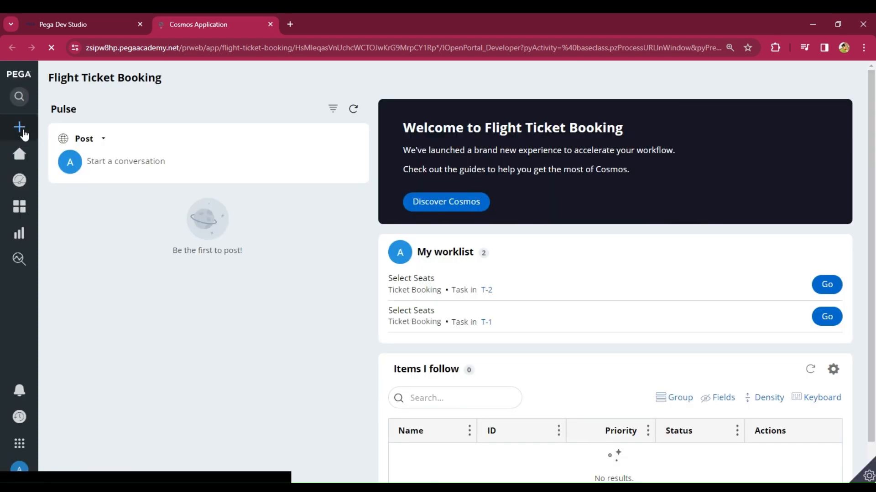
Step: Create a new Ticket Booking case T-3 from the portal's Create menu
click(23, 131)
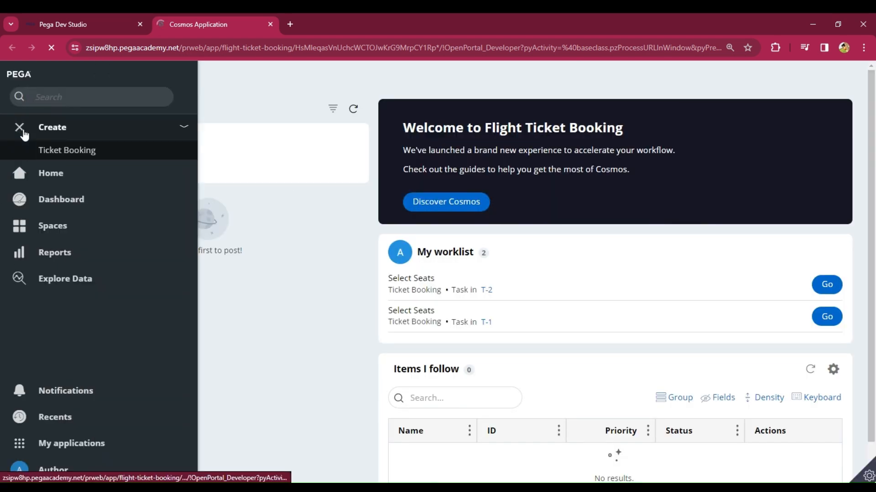
click(64, 154)
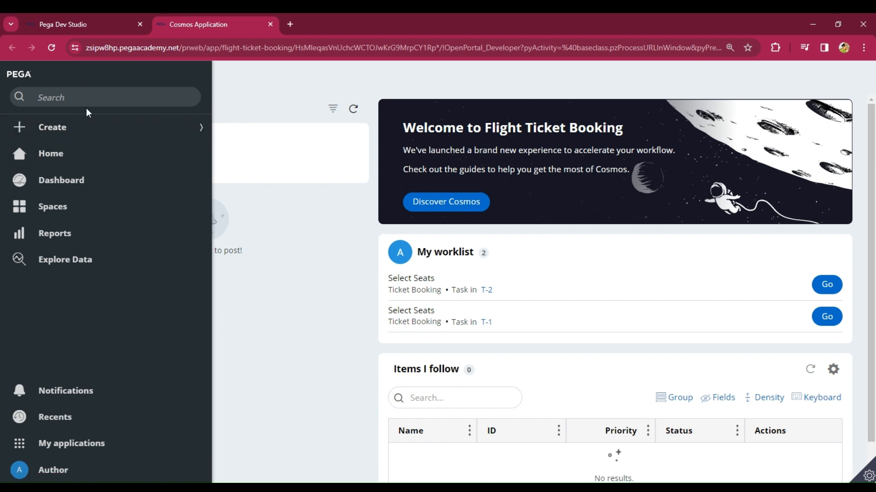
click(47, 136)
click(64, 154)
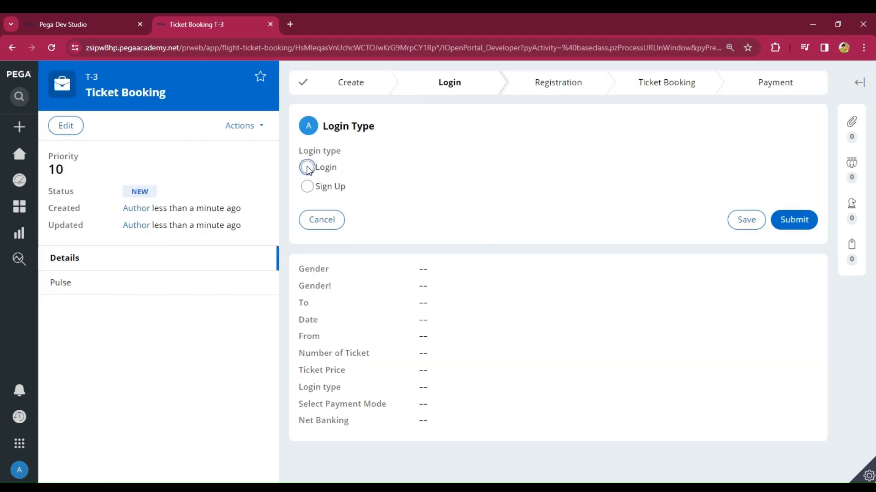
Step: Choose the Login type and sign in with the user ID and password
click(307, 167)
click(799, 222)
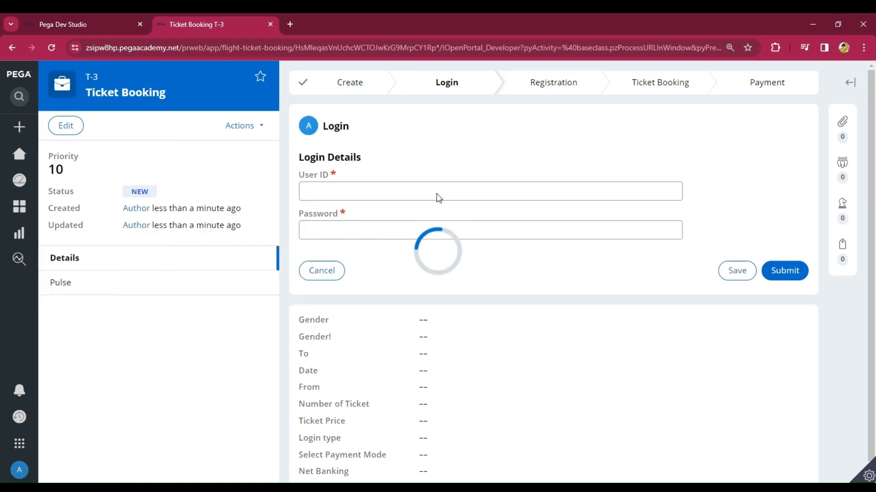
click(365, 189)
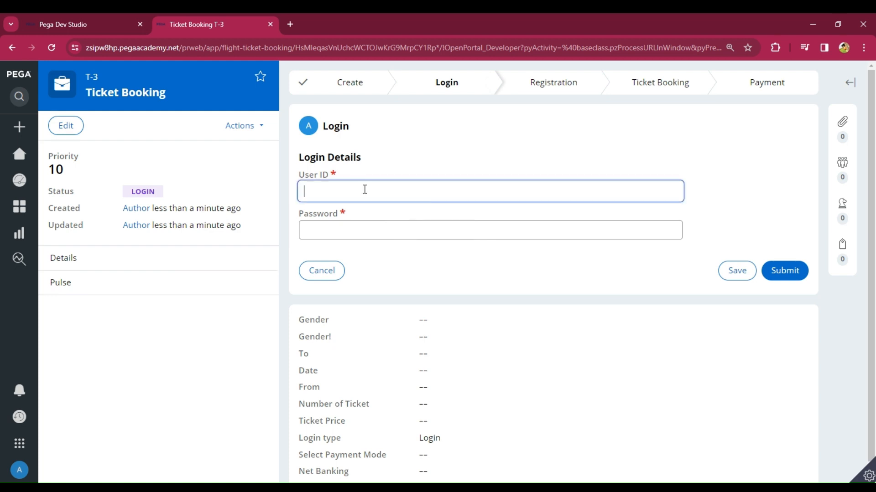
text(A001)
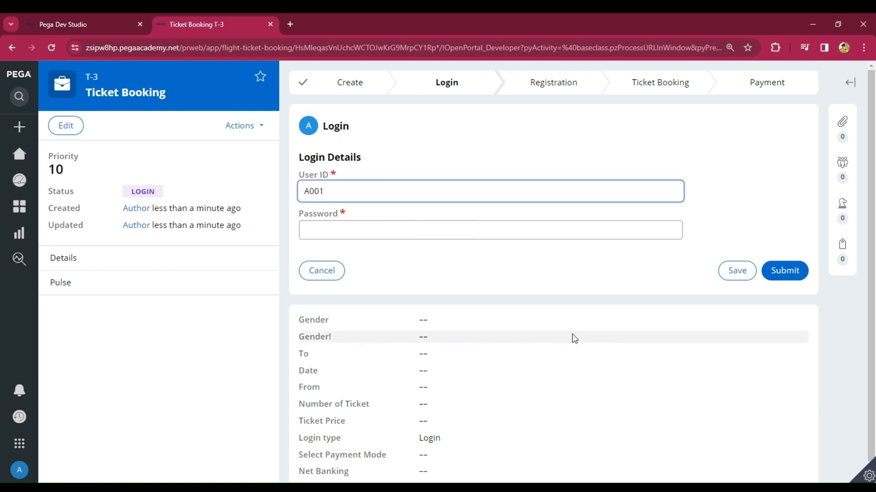
click(345, 229)
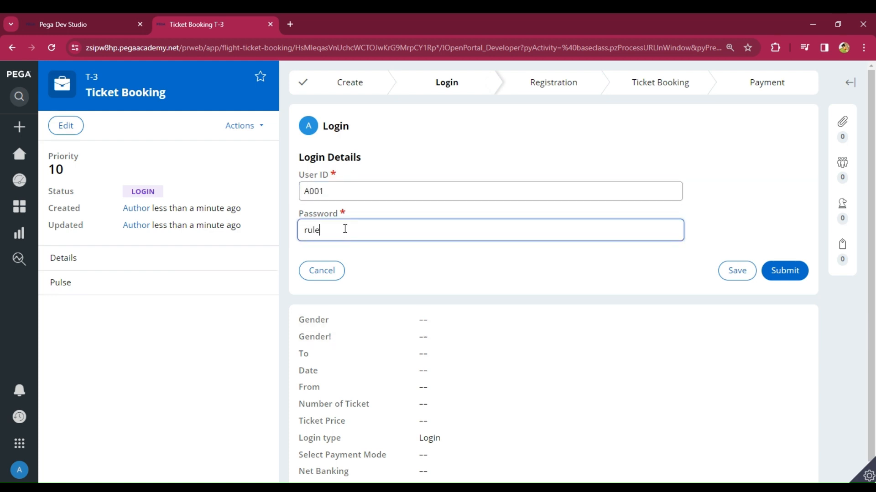
click(793, 272)
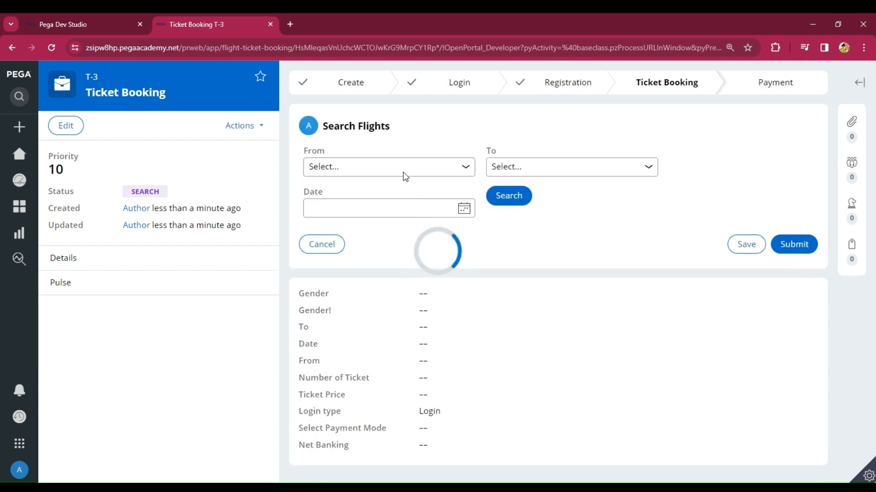
Step: Search India to USA flights on 22/02/2024 and book the first one at 1,50,000.00
click(359, 205)
click(522, 168)
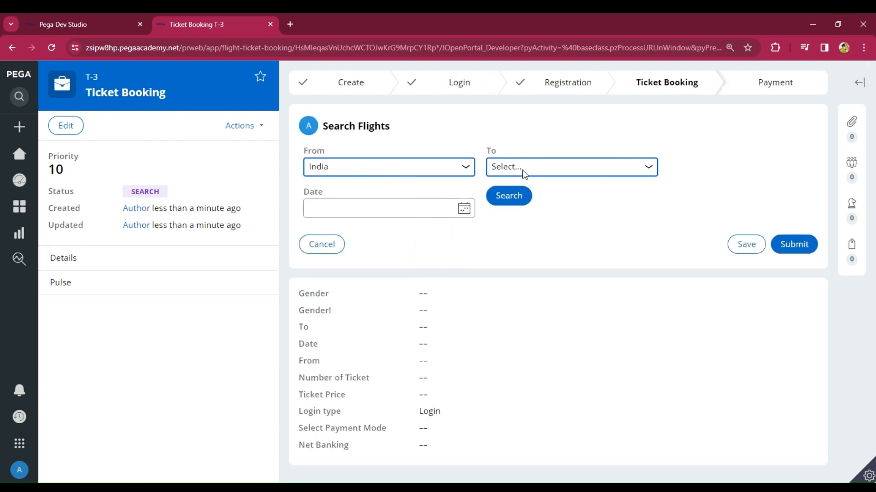
click(513, 199)
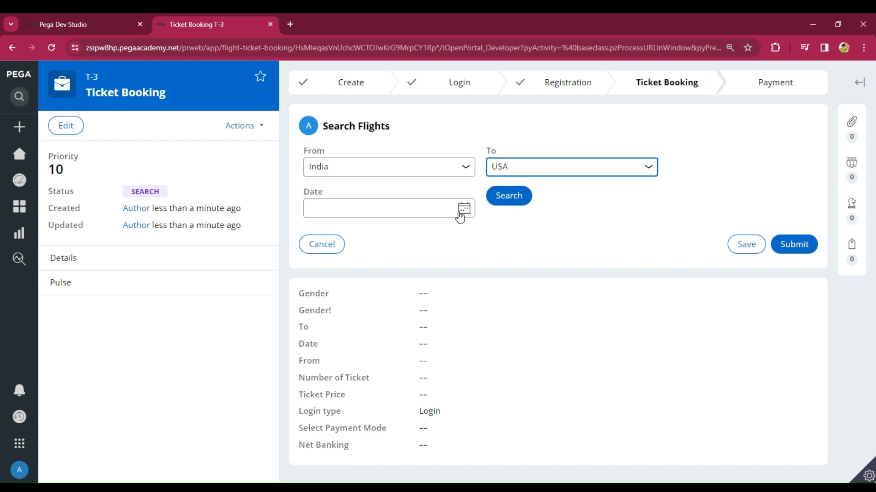
click(463, 209)
click(402, 311)
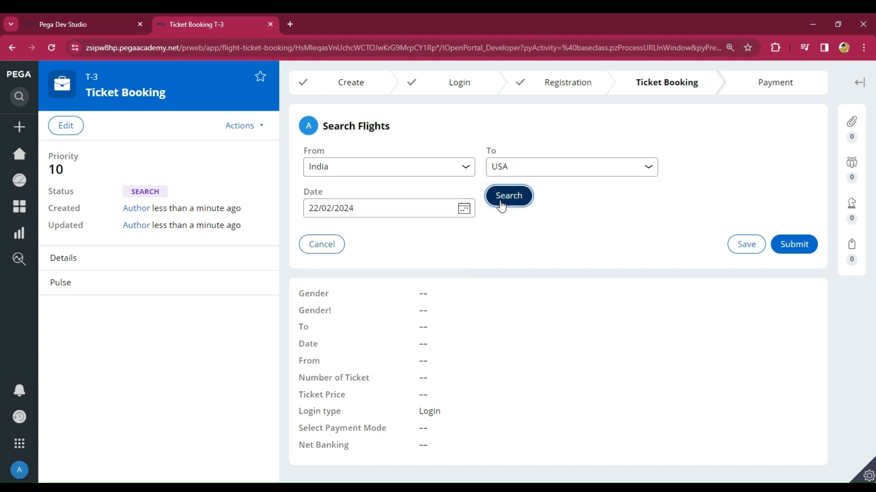
click(501, 202)
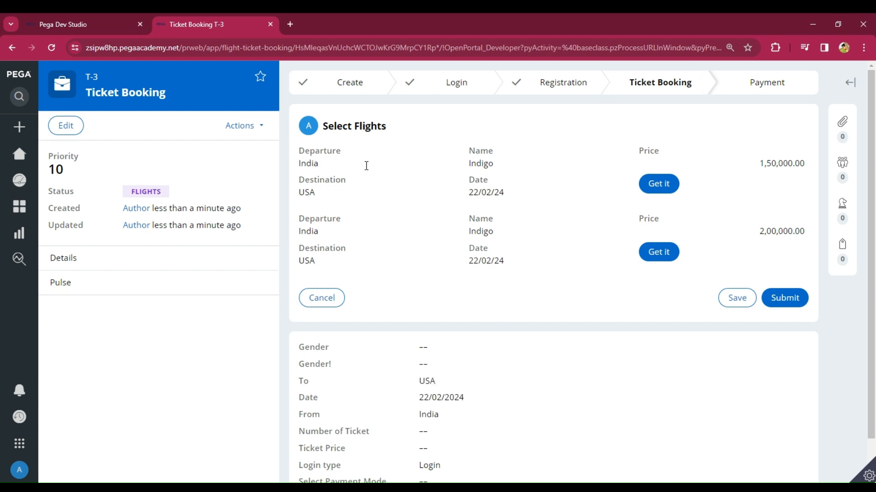
click(659, 189)
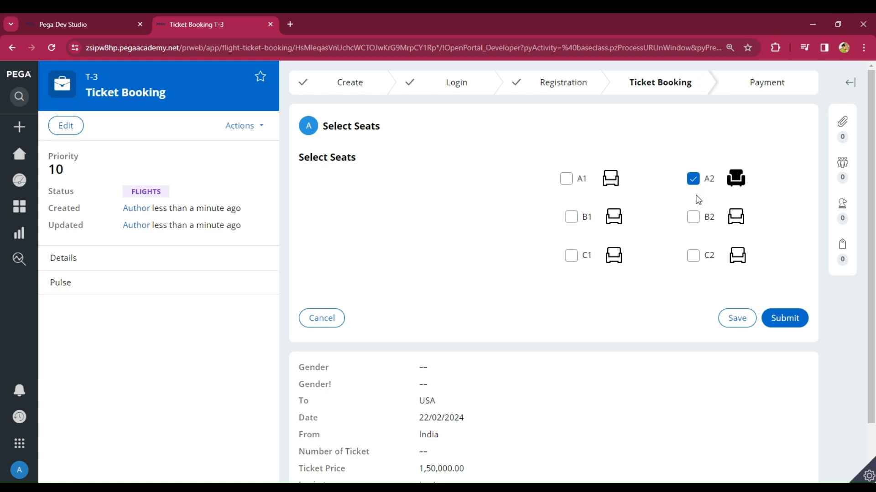
Step: Review the Flight Seats data records in Dev Studio, then go back to the Ticket Booking T-3 case
click(59, 18)
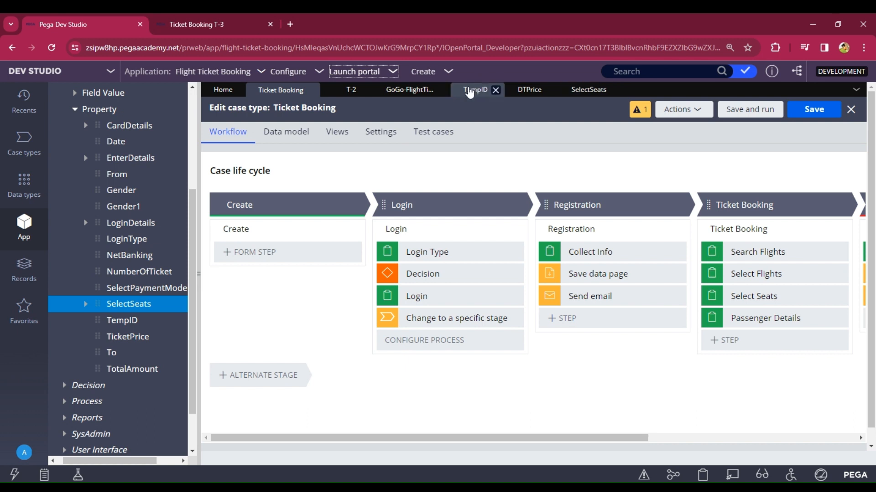
click(403, 89)
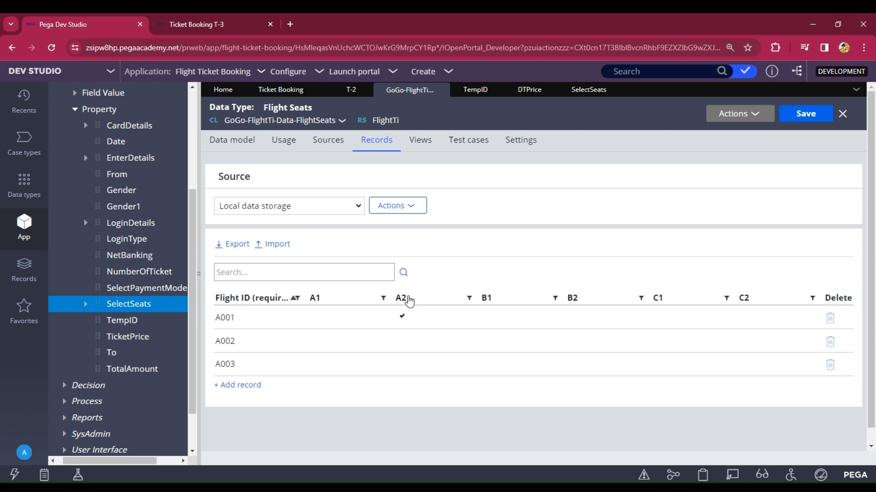
click(191, 24)
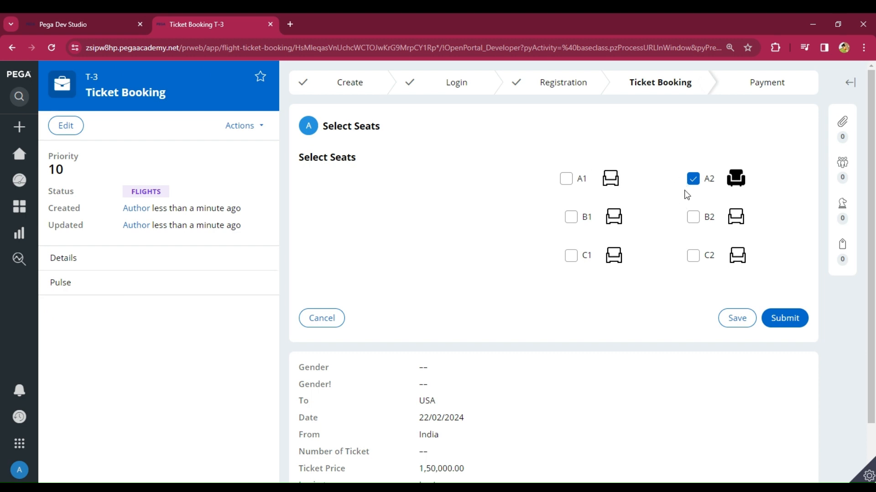
Step: Untick and re-tick seat A2 to test its image, and expand the developer toolbar
click(697, 183)
click(694, 180)
click(868, 476)
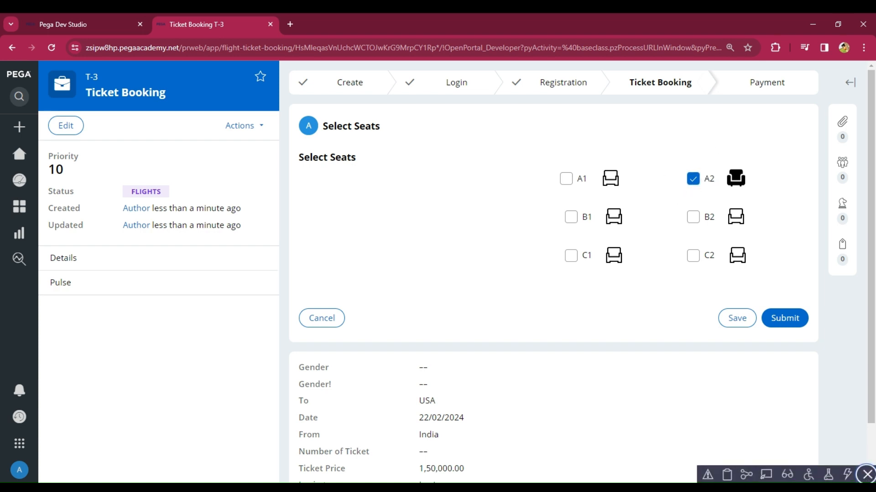
Step: Use live UI inspection on the A2 checkbox to locate the Select_Seats section
click(766, 475)
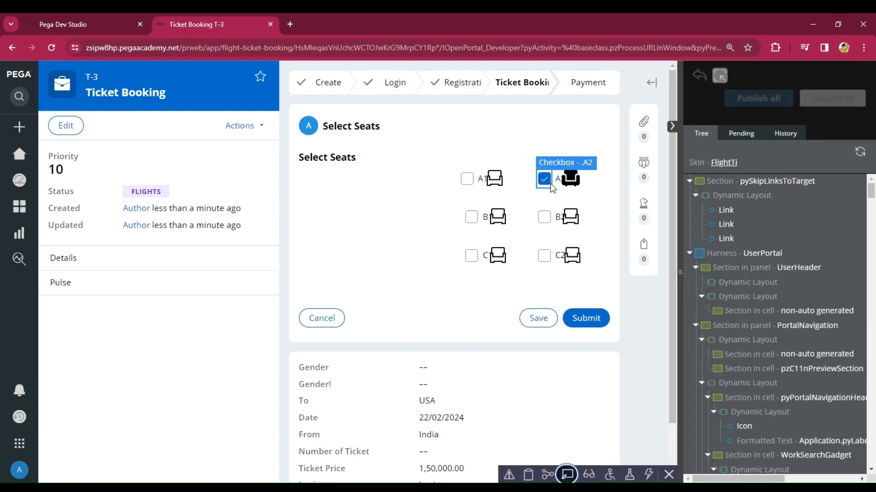
click(553, 188)
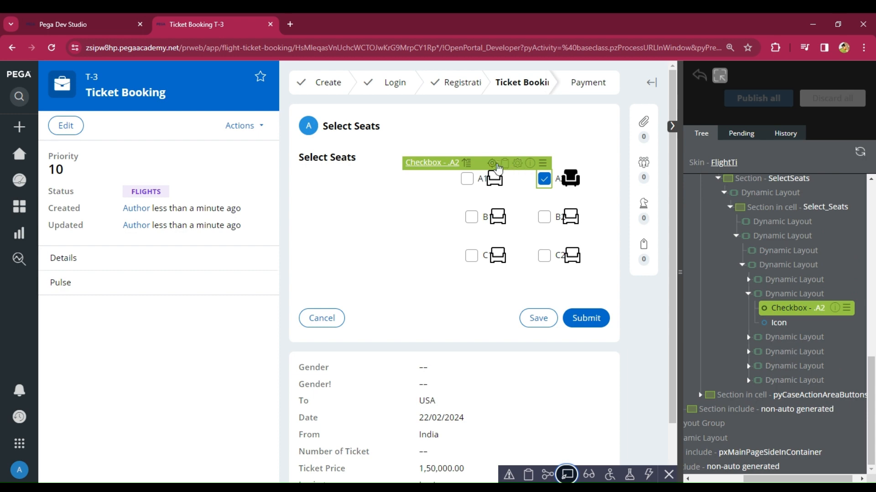
click(64, 25)
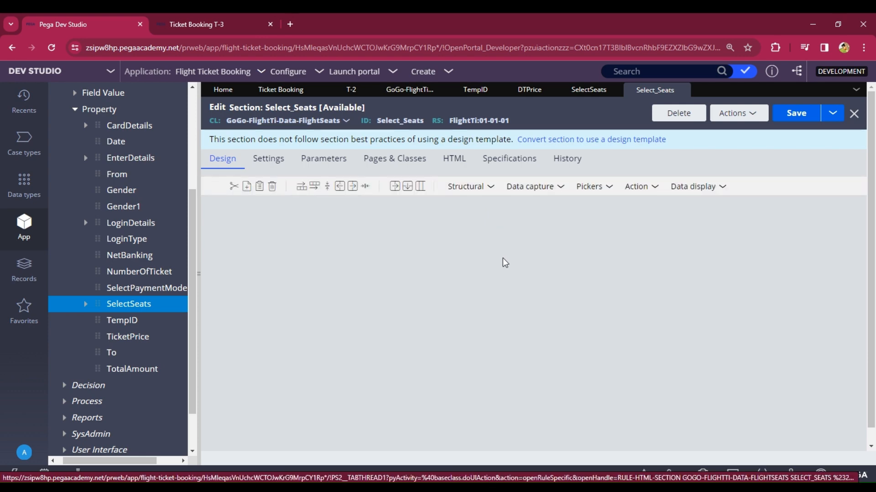
scroll(506, 278, down, 3)
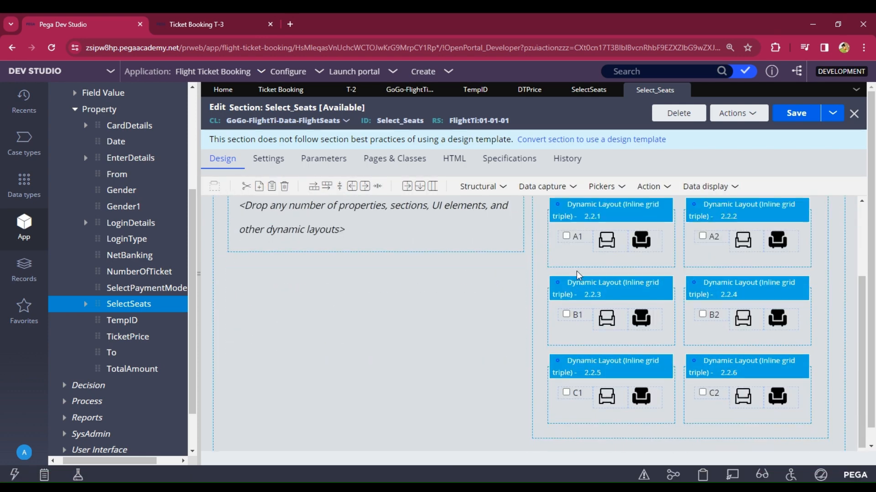
Step: Make the A1 checkbox disable on the condition .A1=="true"
click(579, 241)
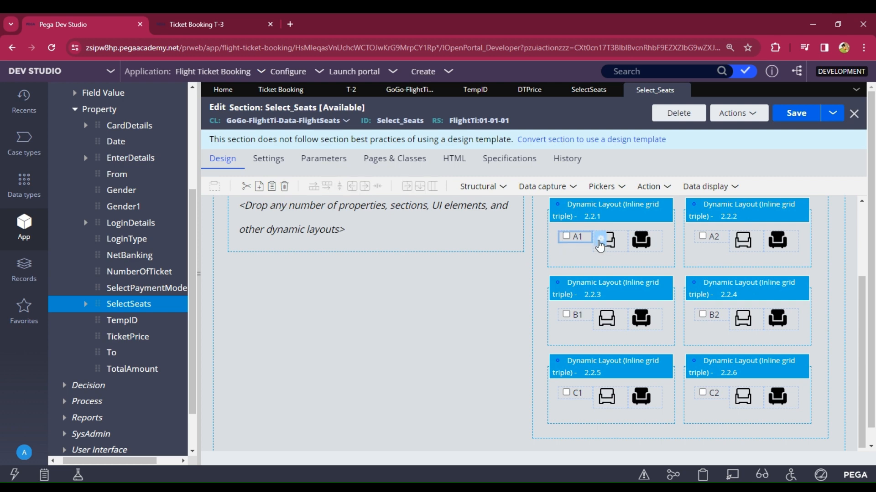
click(600, 241)
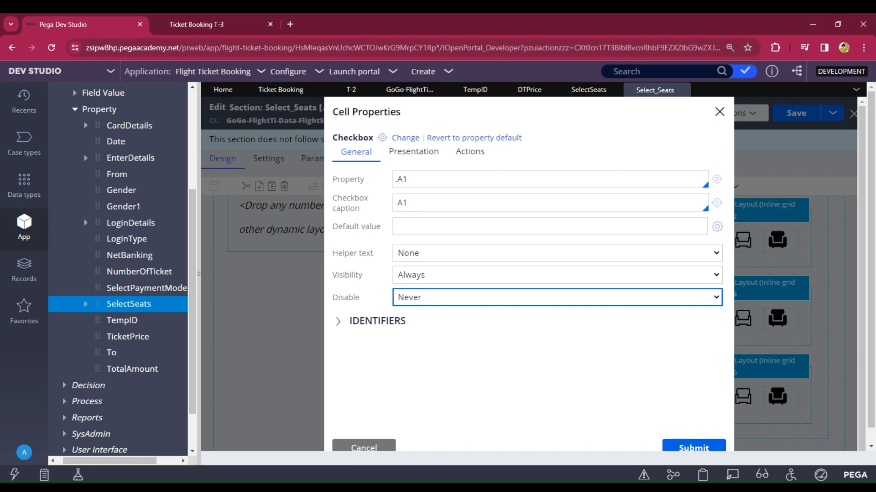
click(416, 321)
click(411, 316)
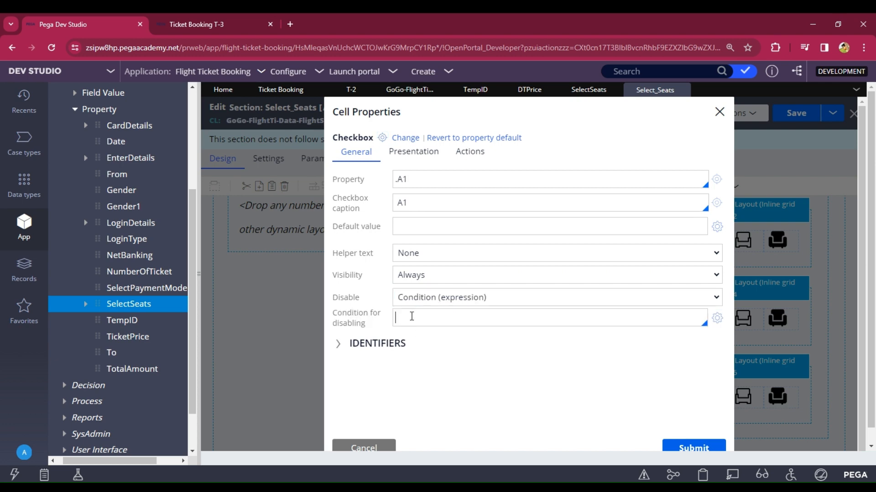
text(.)
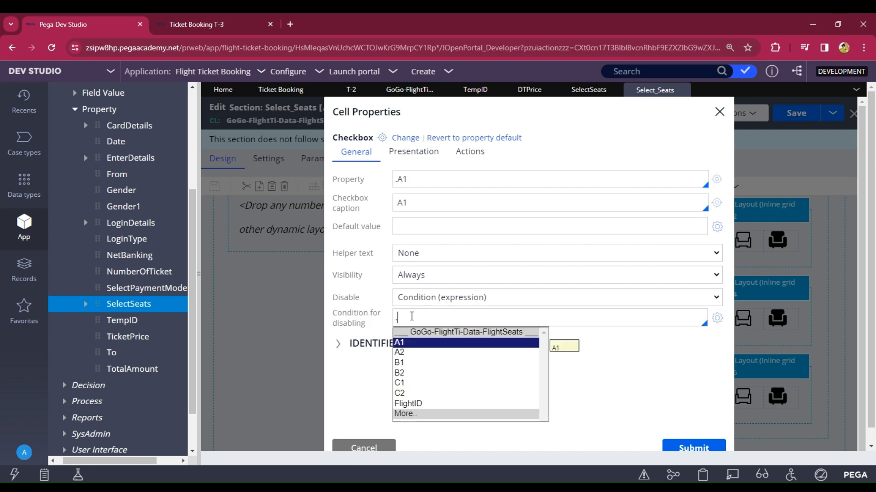
key(Return)
text(=="true)
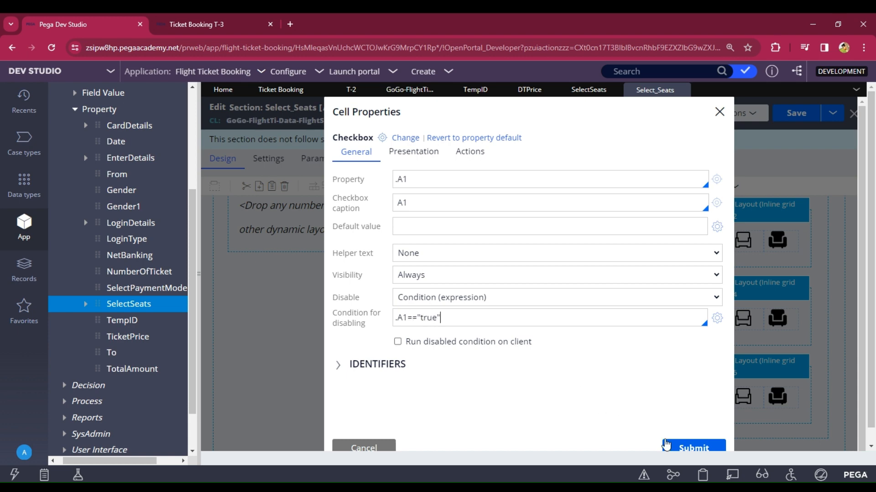
click(665, 446)
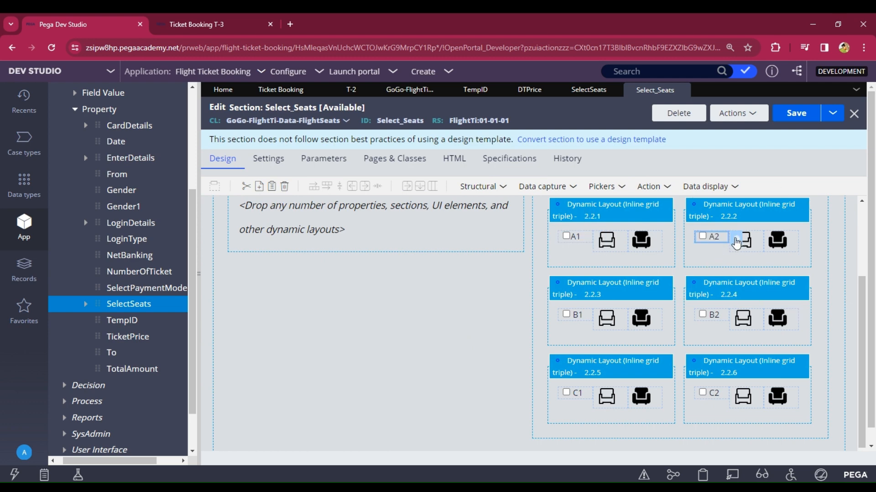
Step: Make the A2 checkbox disable on the condition .A2=="true"
double_click(736, 243)
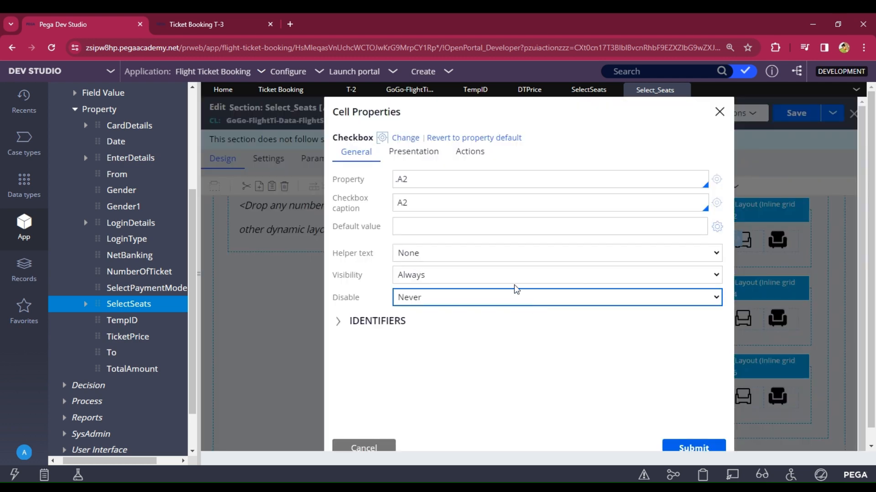
click(432, 343)
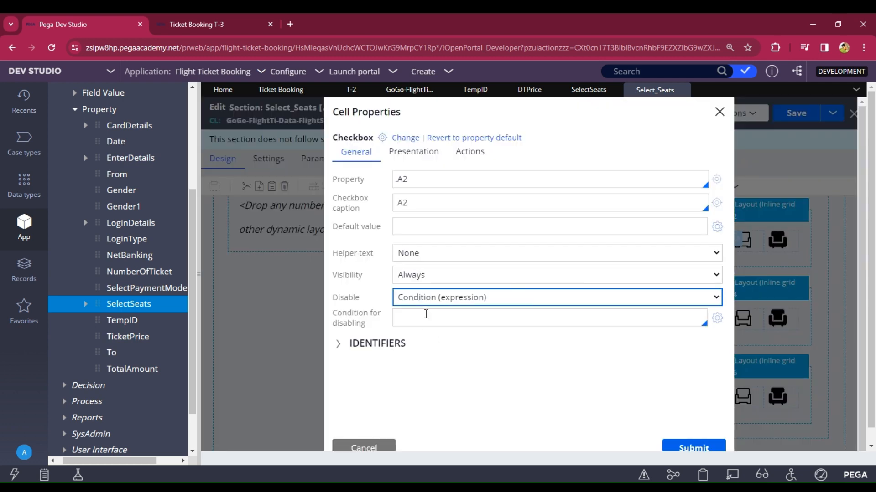
text(.)
key(Down)
key(Down)
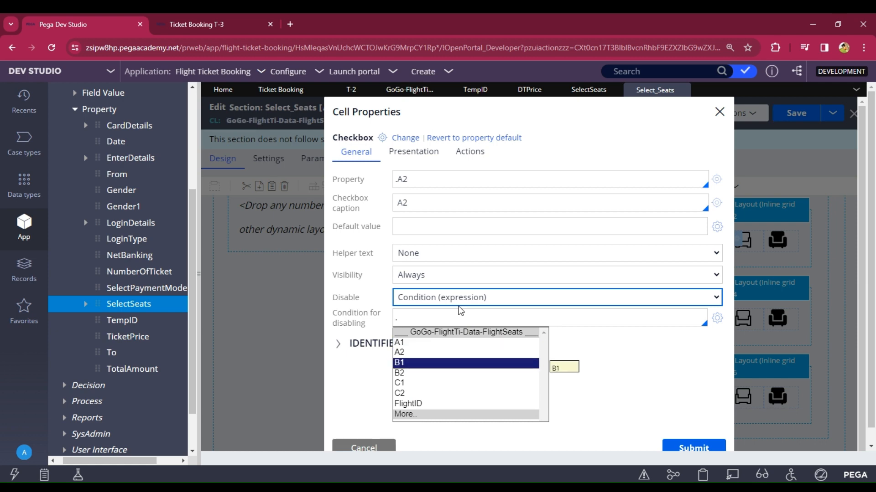
key(Up)
key(Return)
text(=="true)
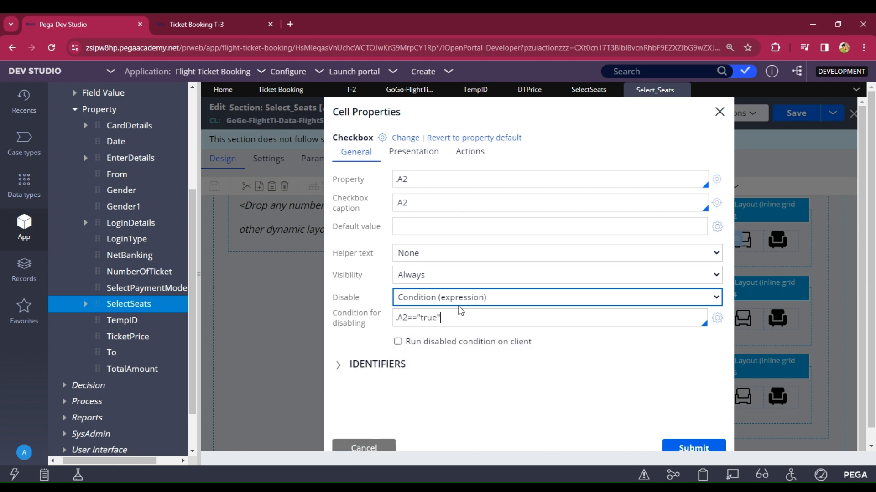
click(710, 448)
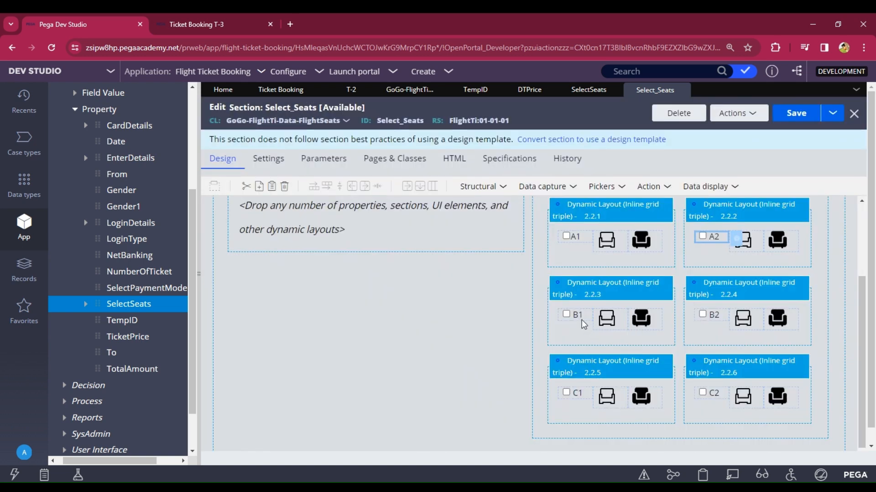
Step: Make the B1 checkbox disable on the condition .B1=="true"
click(581, 318)
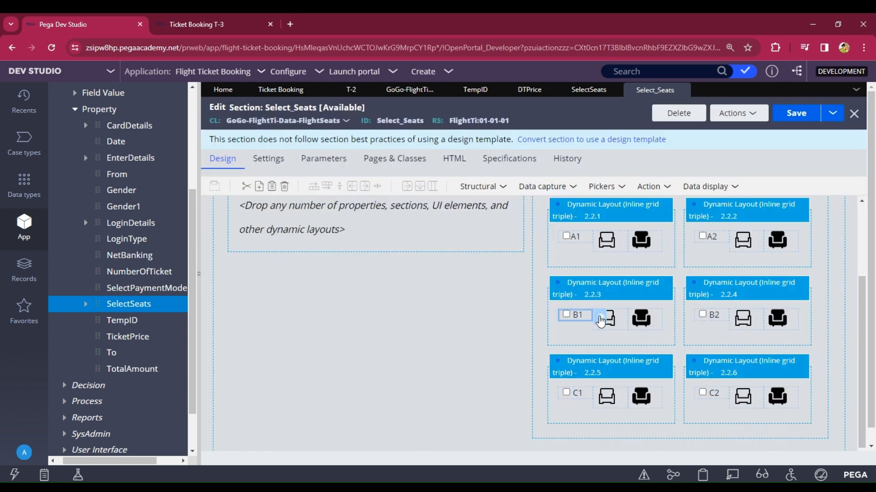
click(600, 321)
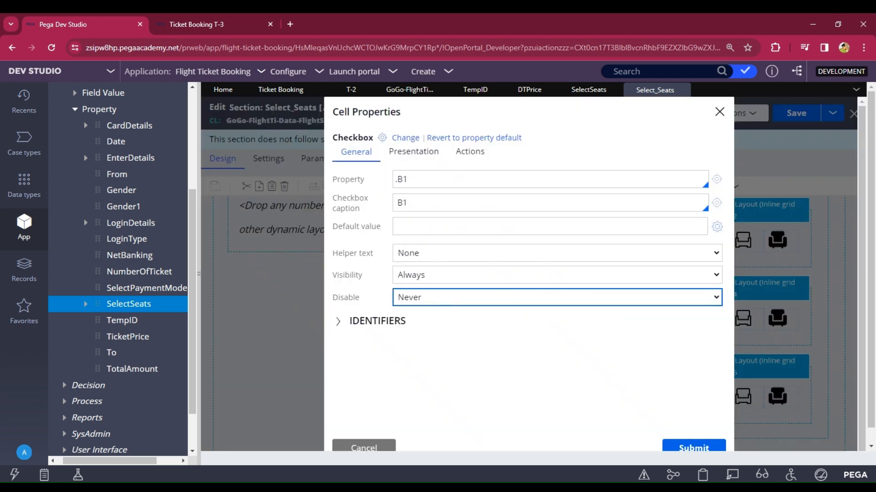
click(426, 333)
click(420, 321)
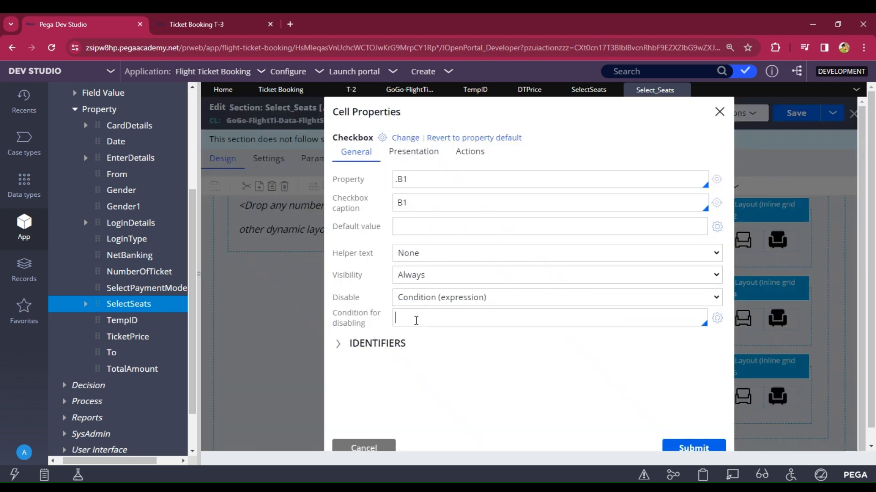
text(.)
key(Down)
key(Return)
text("true)
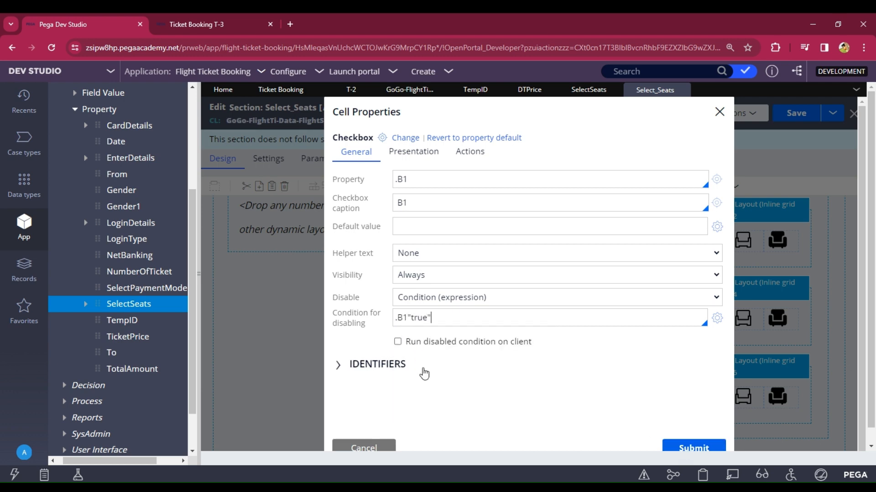
click(407, 317)
text(==)
click(683, 447)
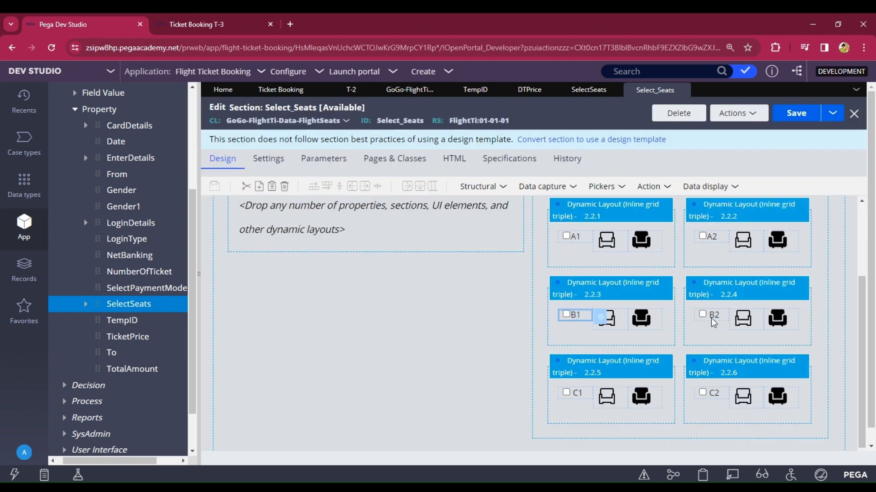
Step: Recheck A2's disable condition without changes, then select the B2 checkbox cell
click(710, 237)
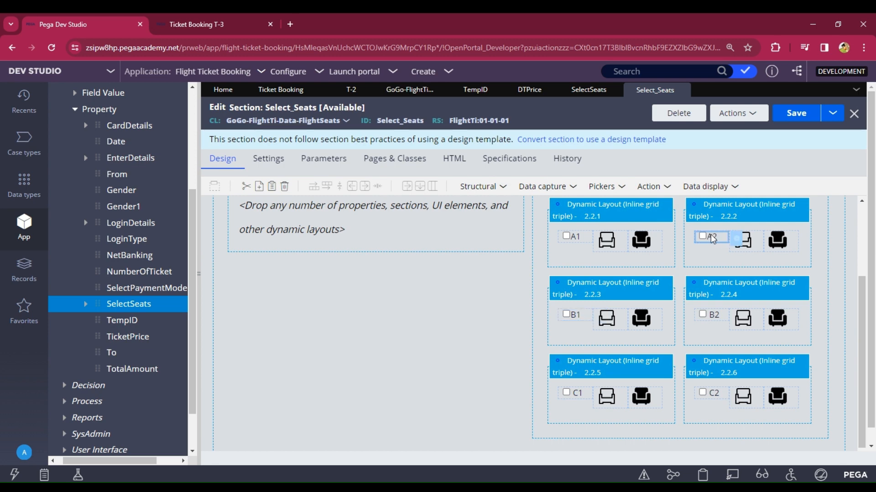
click(734, 239)
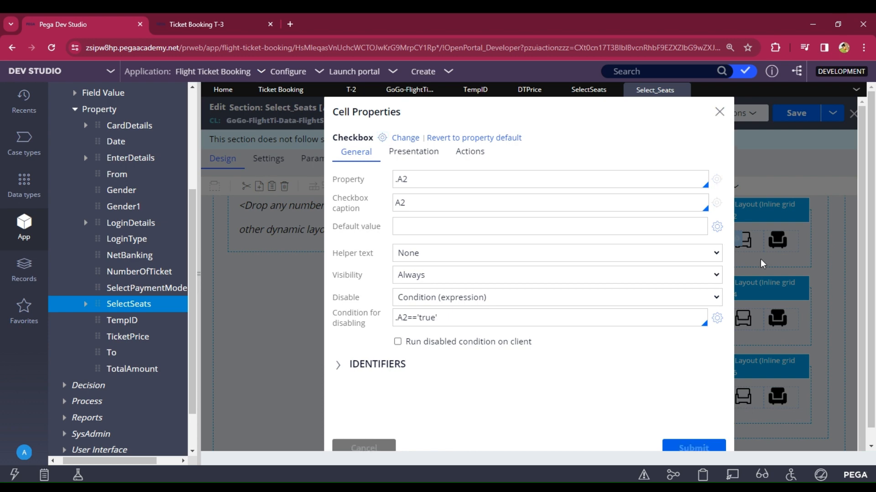
click(719, 111)
click(709, 315)
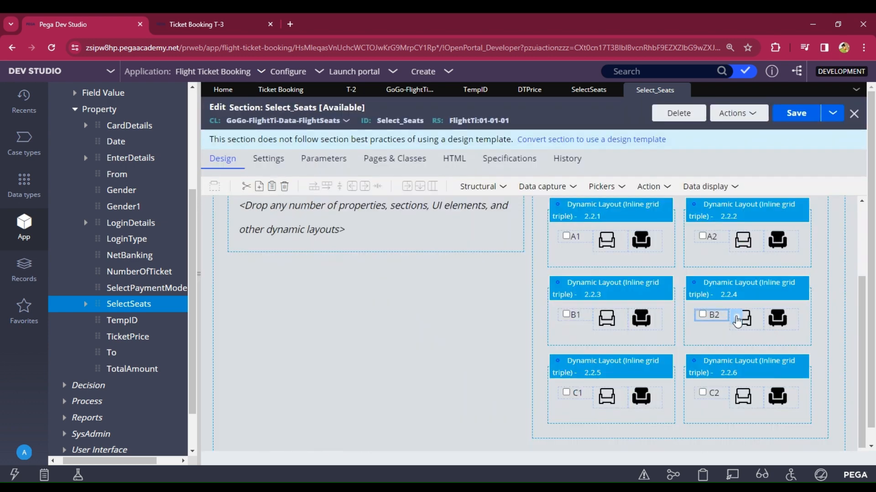
Step: Make the B2 checkbox disable on the condition .B2=="true"
click(740, 319)
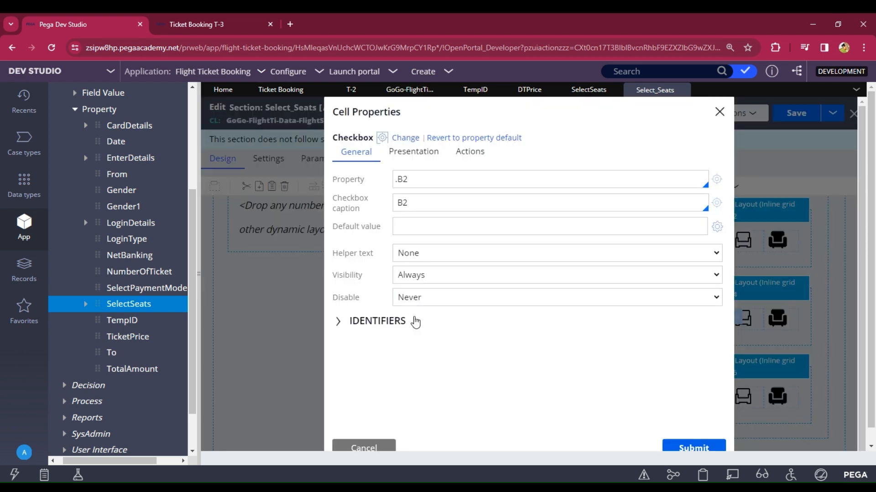
click(421, 331)
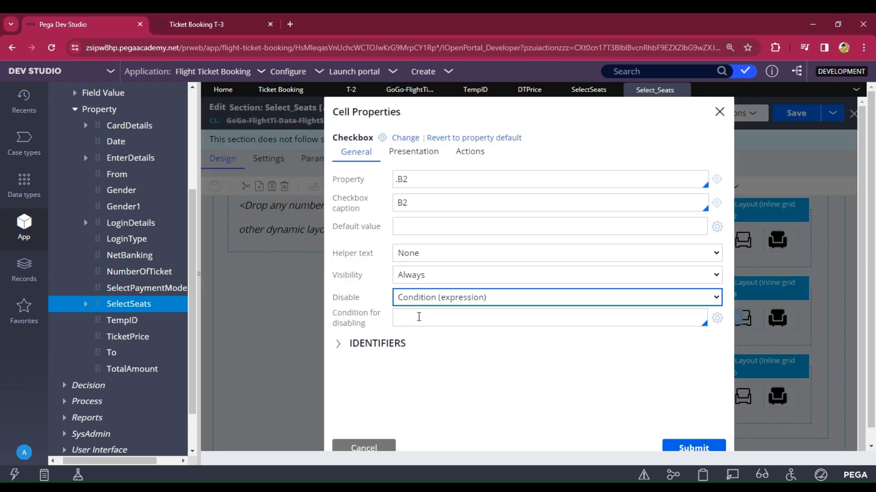
click(418, 316)
text(.)
key(Down)
key(Down)
key(Down)
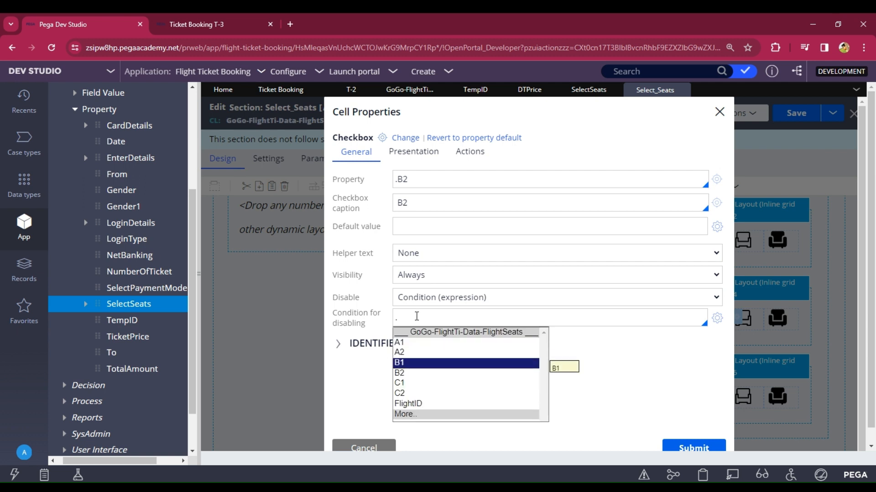
key(Return)
text(=="true)
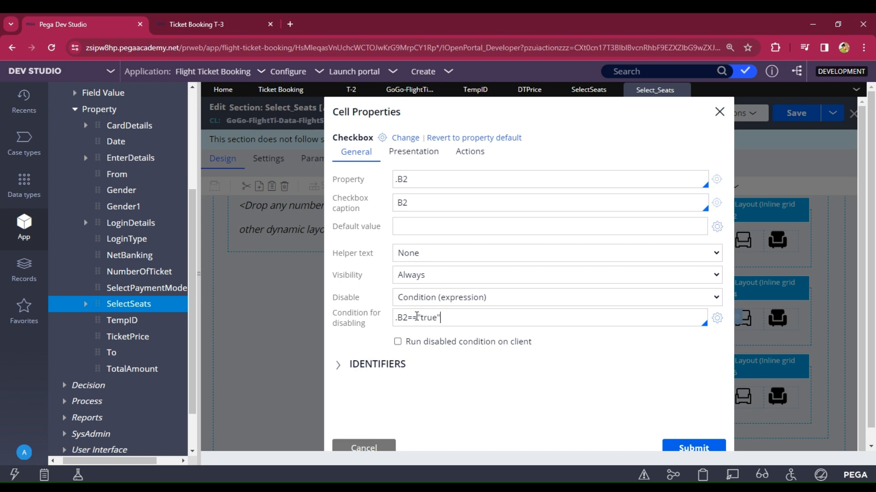
click(692, 448)
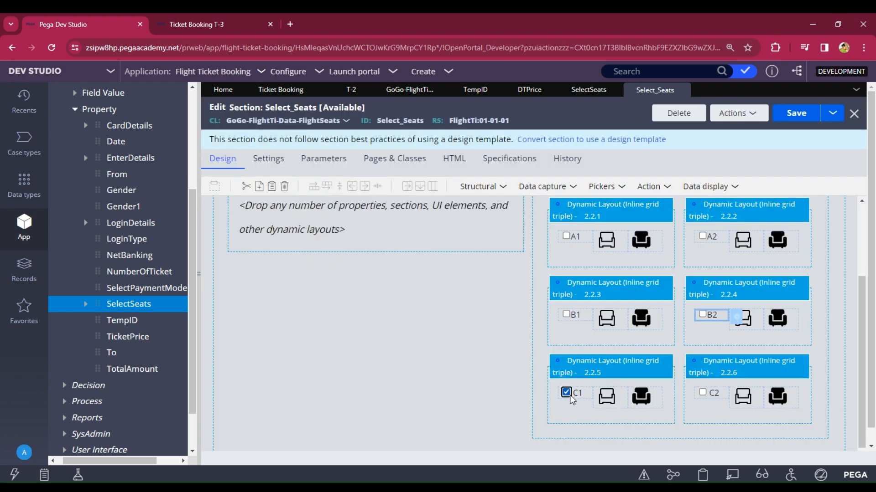
Step: Make the C1 checkbox disable on the condition .C1=="true"
click(567, 394)
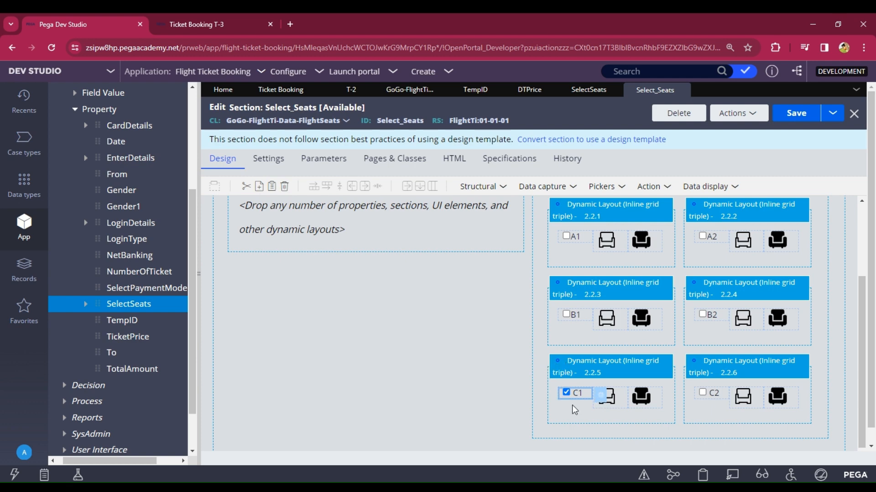
double_click(577, 395)
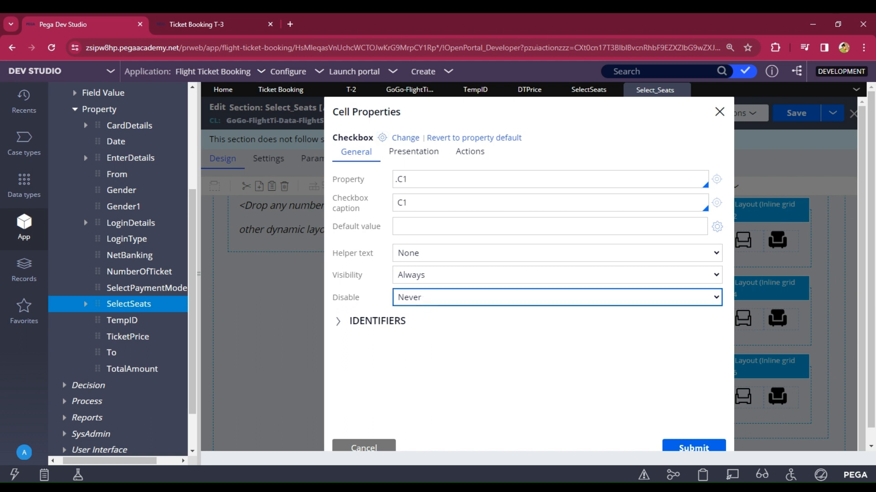
click(424, 339)
click(423, 322)
text(.)
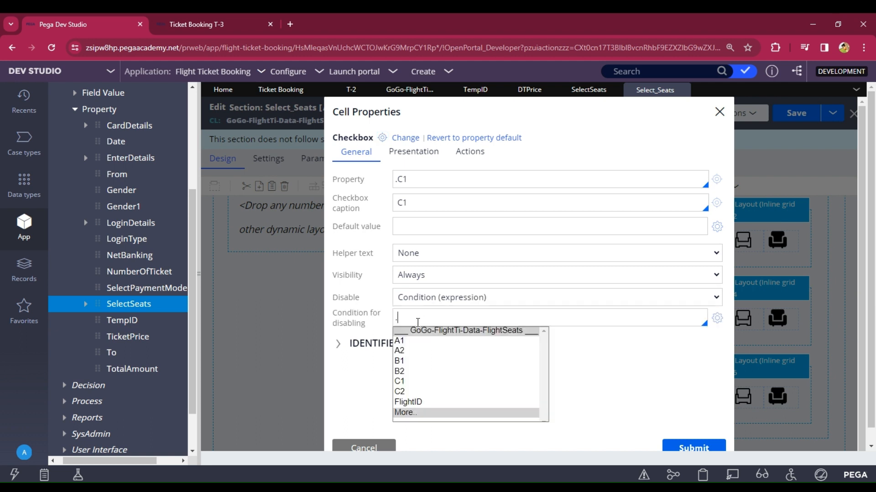
key(Down)
key(Down)
key(Down)
key(Down)
key(Down)
key(Return)
text(=="true)
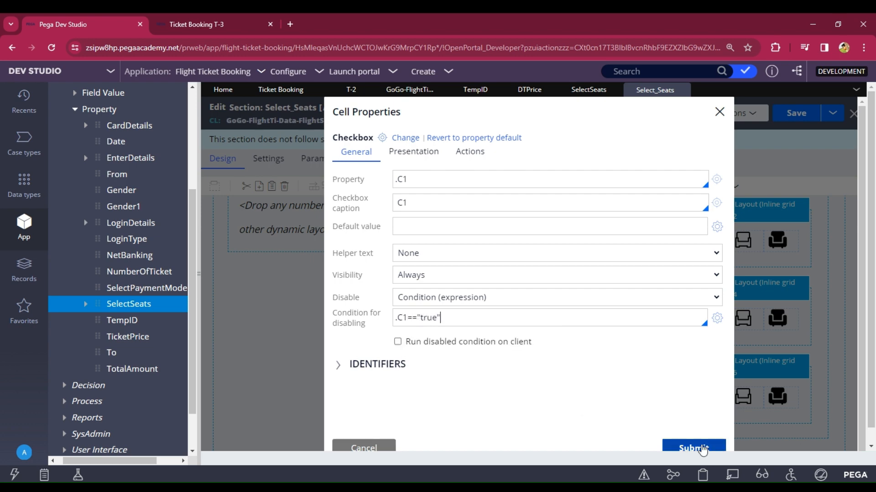
click(691, 448)
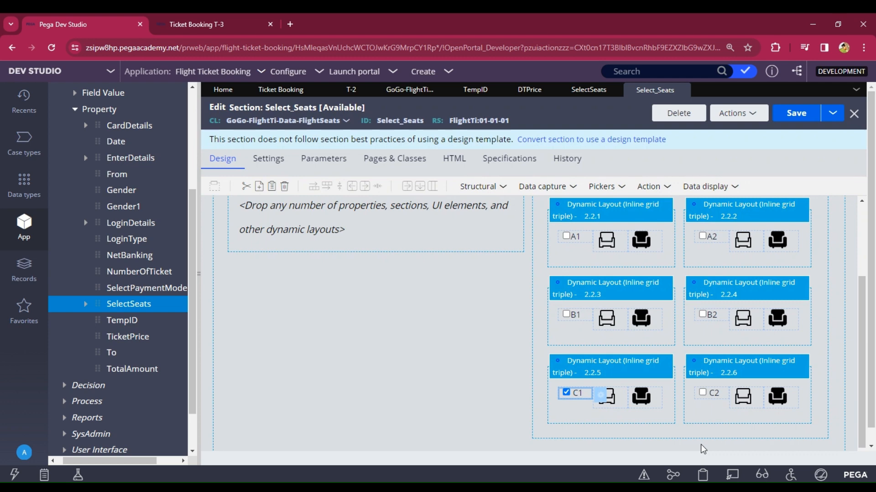
Step: Make the C2 checkbox disable on the condition .C2=="true"
click(716, 400)
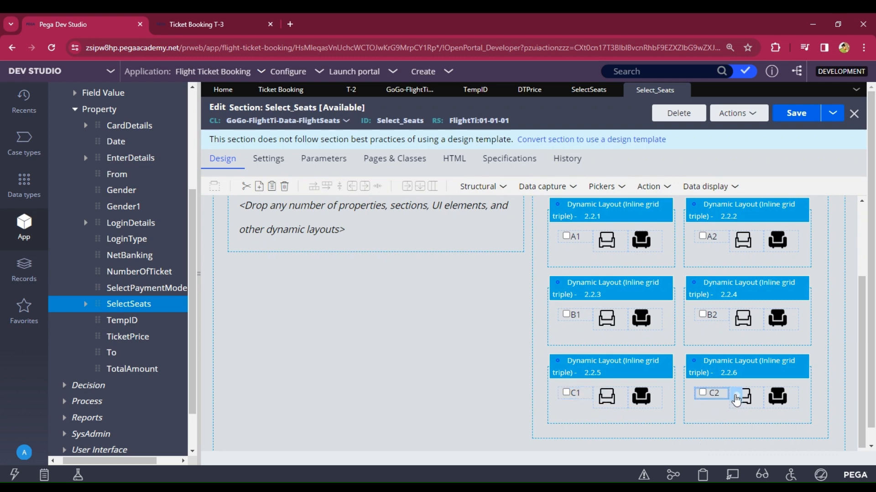
click(735, 399)
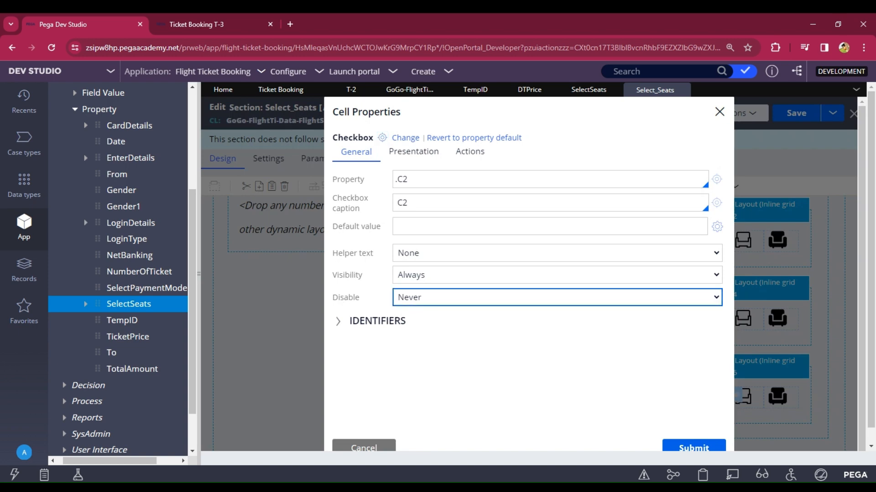
click(426, 341)
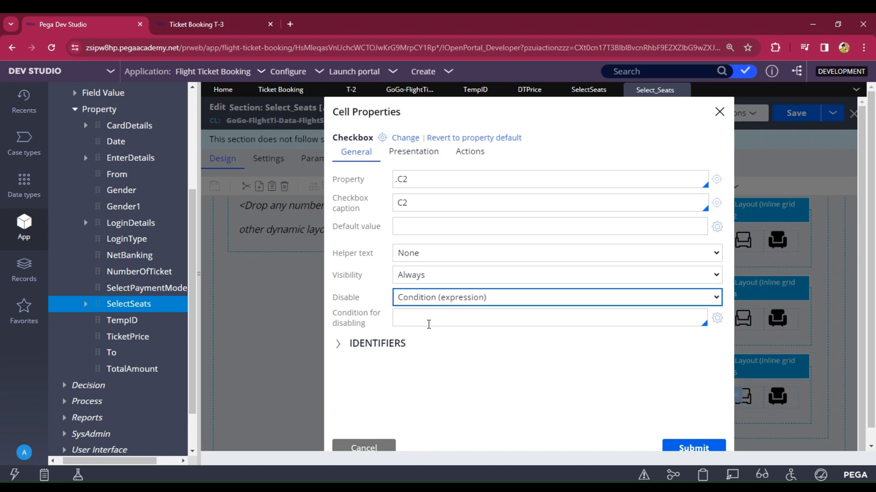
click(428, 324)
text(.)
key(Down)
key(Down)
key(Down)
key(Down)
key(Down)
key(Down)
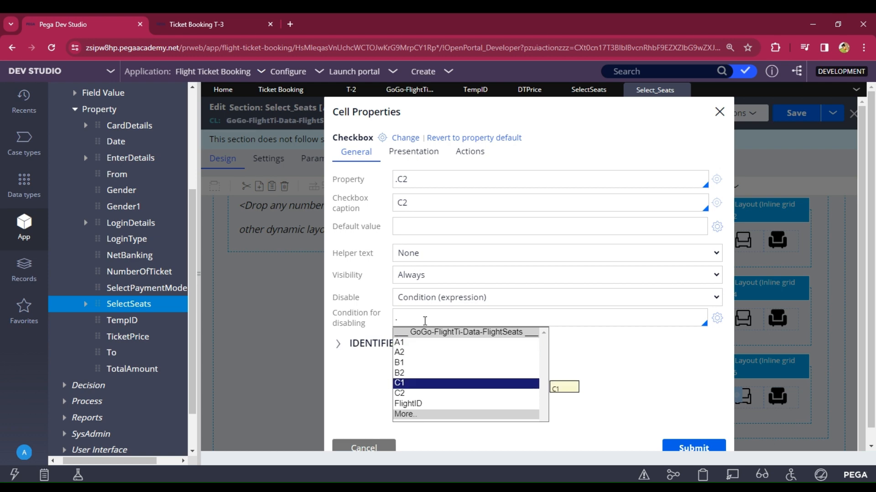
key(Return)
text(=="true)
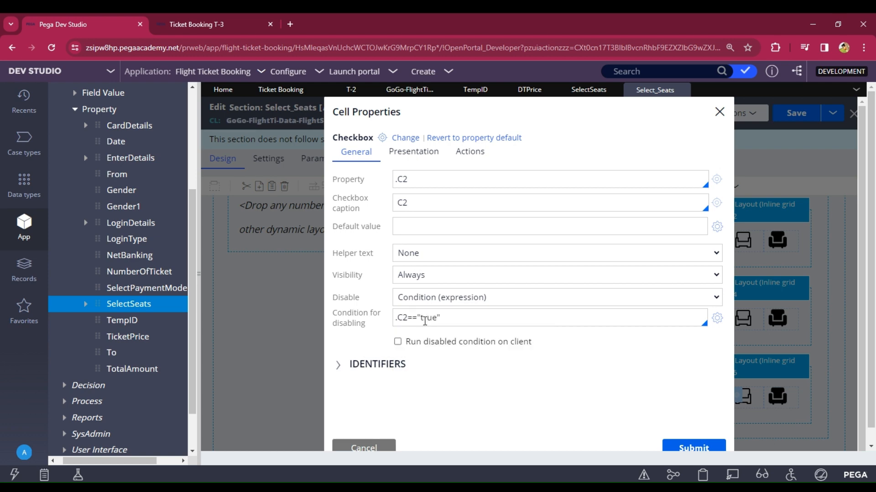
click(712, 452)
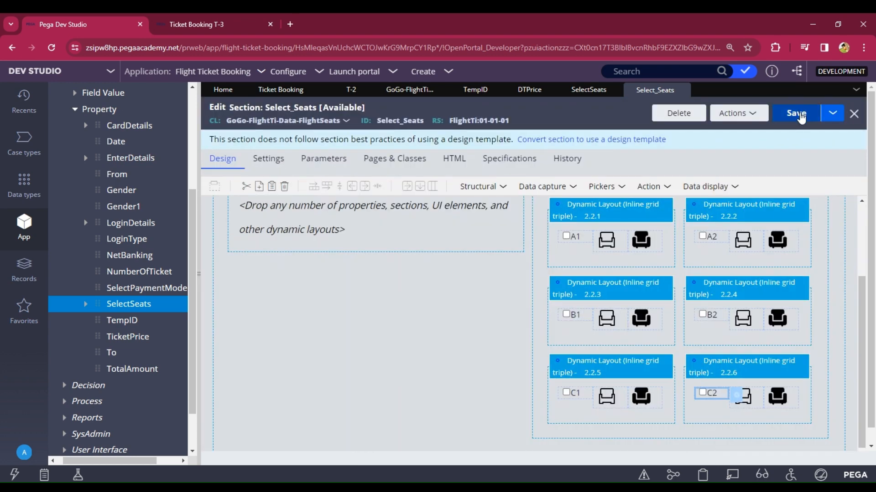
Step: Save the Select_Seats section and Ticket Booking case type, and close the T-3 case tab
click(802, 117)
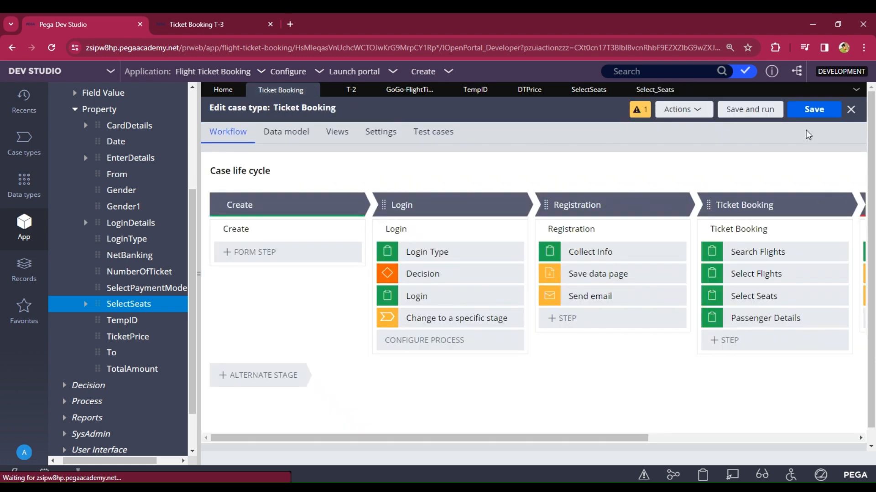
click(812, 110)
click(196, 25)
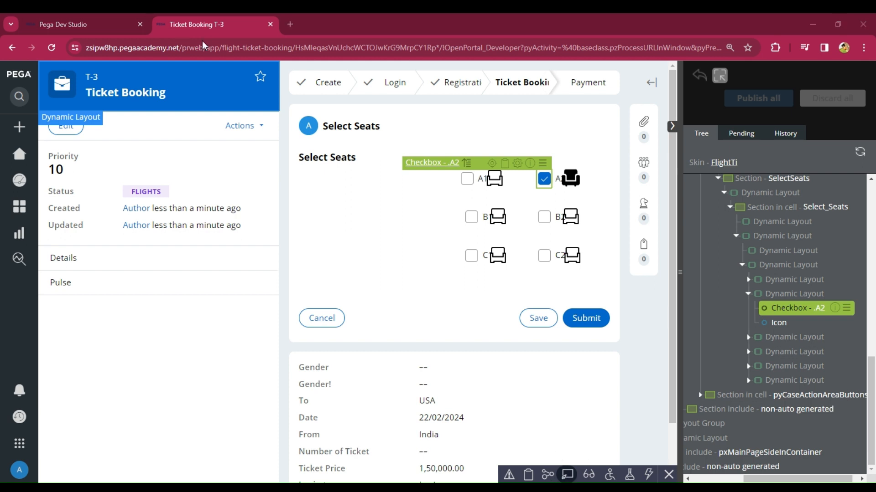
click(344, 94)
click(270, 24)
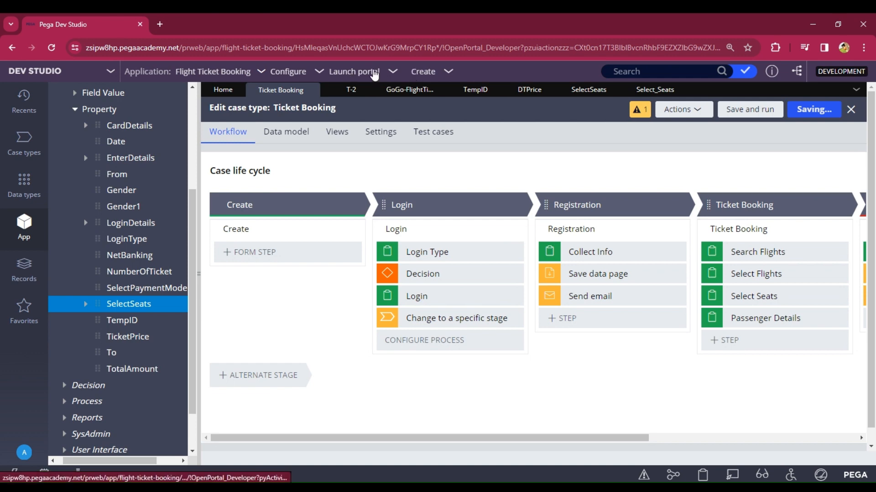
Step: Launch the User Portal and bring up the list of creatable case types
click(375, 72)
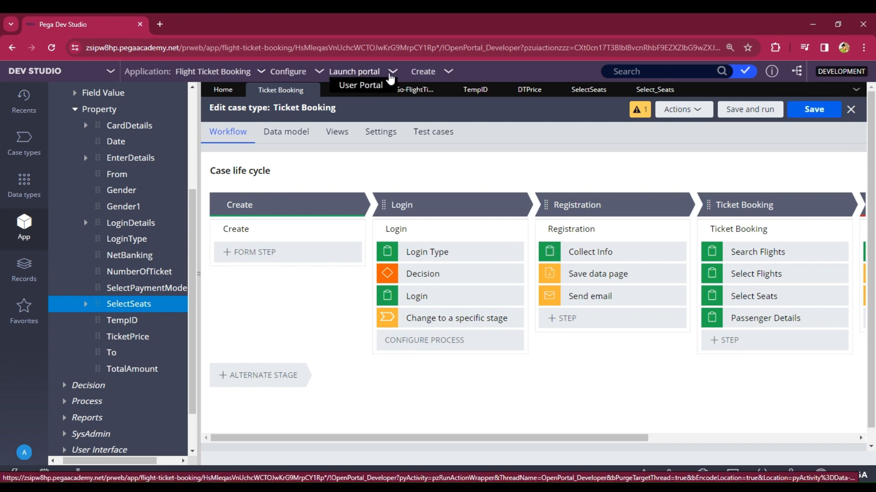
click(370, 85)
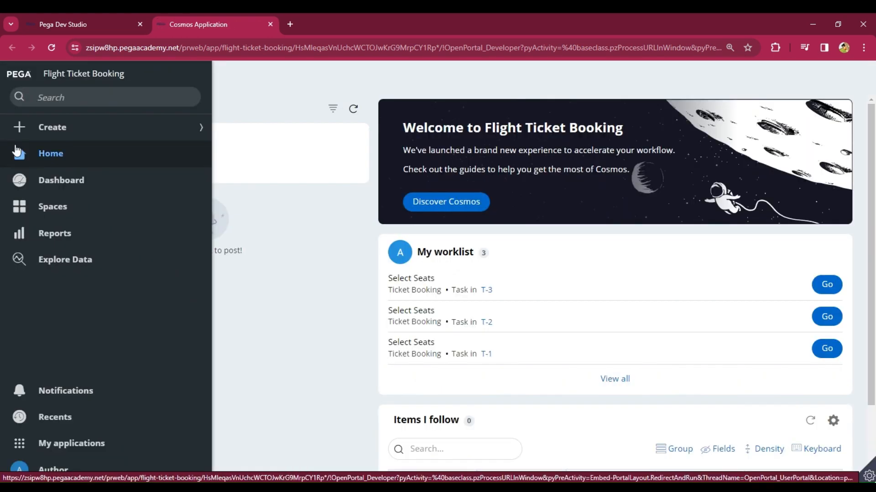
click(53, 127)
Step: Start a new Ticket Booking case and log in with the Login type and credentials
click(68, 153)
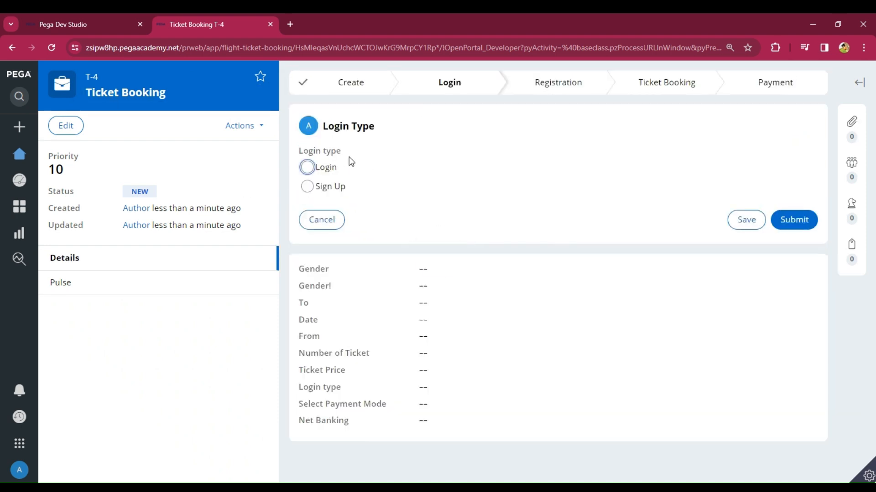
click(308, 167)
click(798, 226)
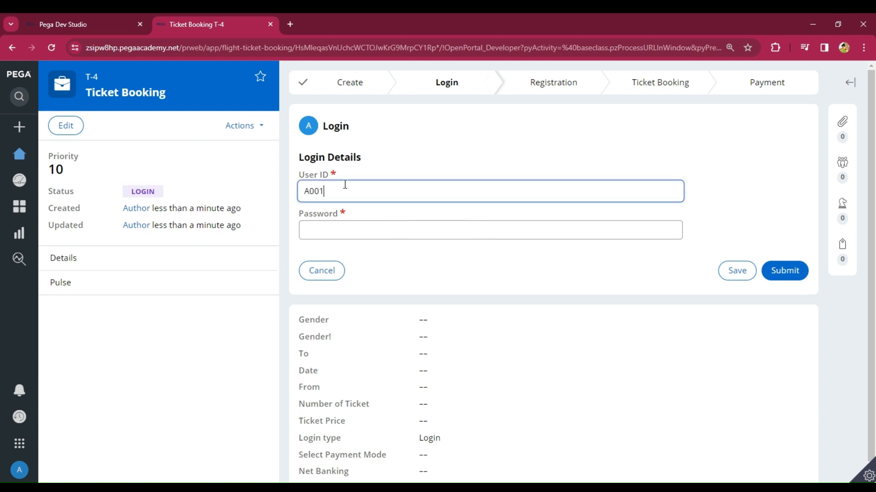
click(340, 229)
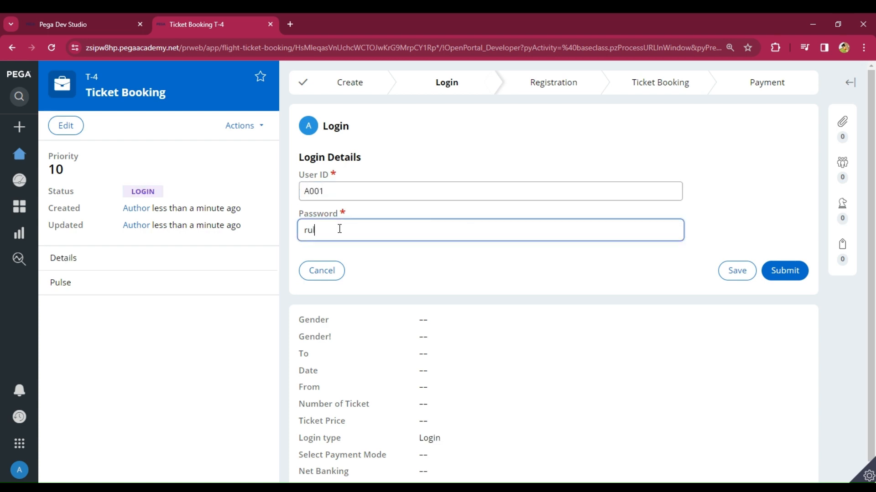
click(784, 271)
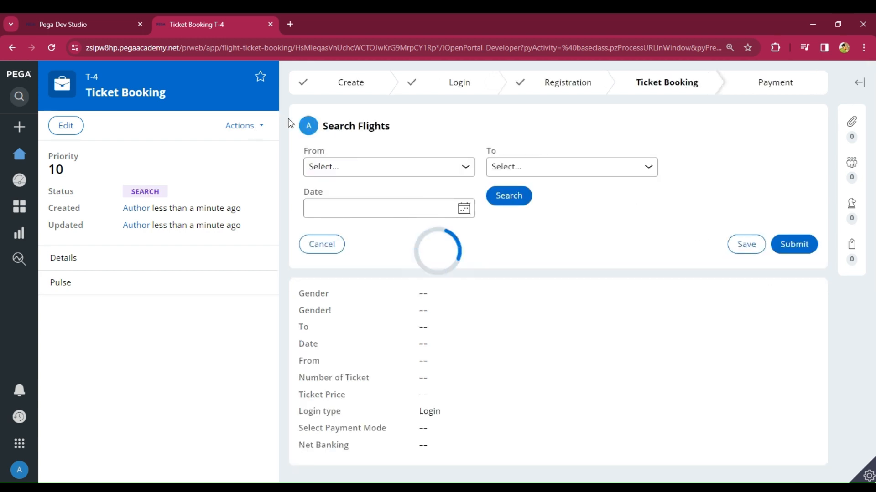
Step: Search India to USA flights on 22/02/2024 and pick the first Indigo flight at 1,50,000.00
click(333, 173)
click(344, 201)
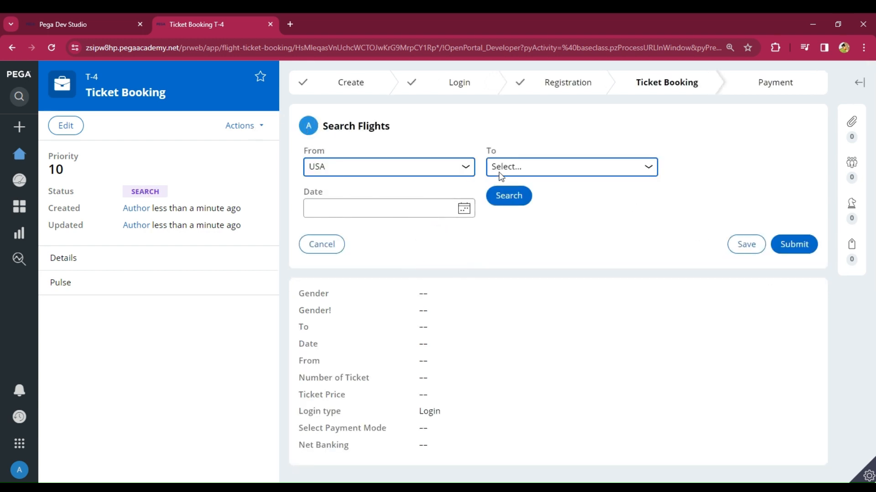
click(379, 208)
click(523, 164)
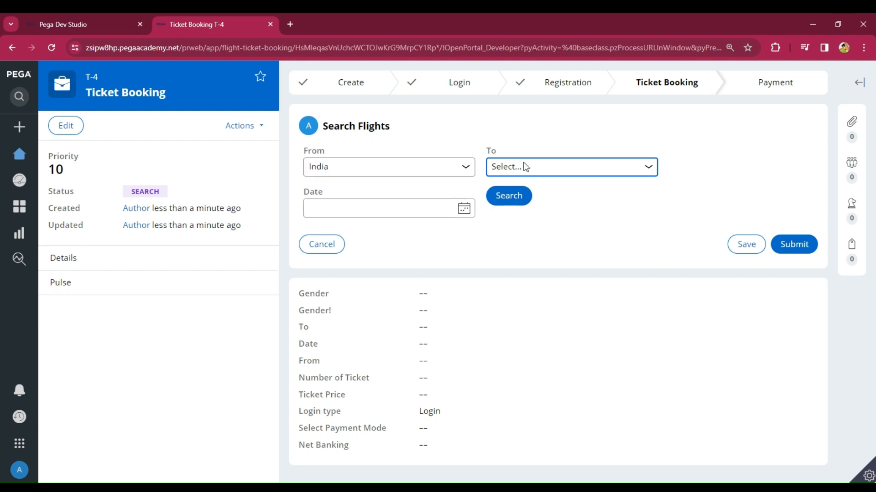
click(480, 205)
click(464, 208)
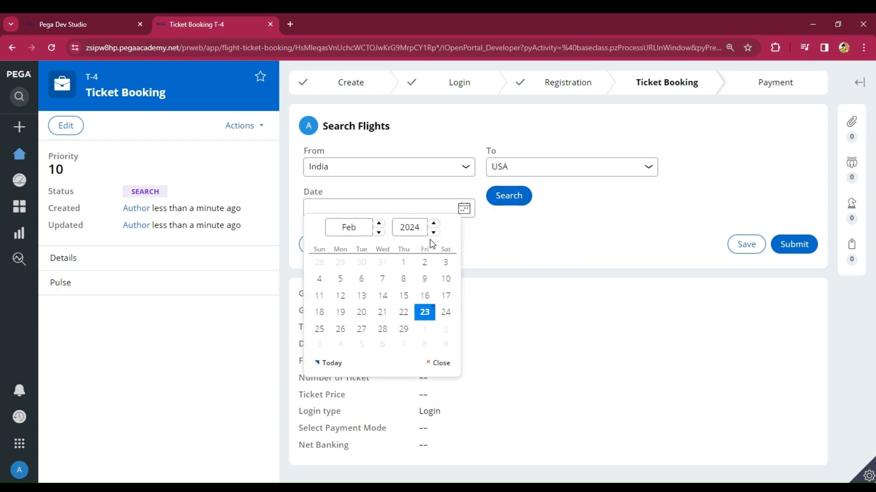
click(403, 311)
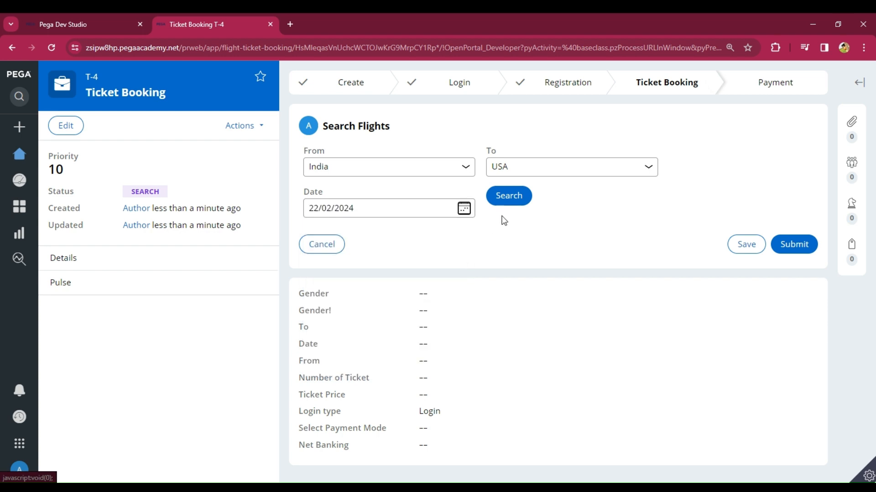
click(508, 200)
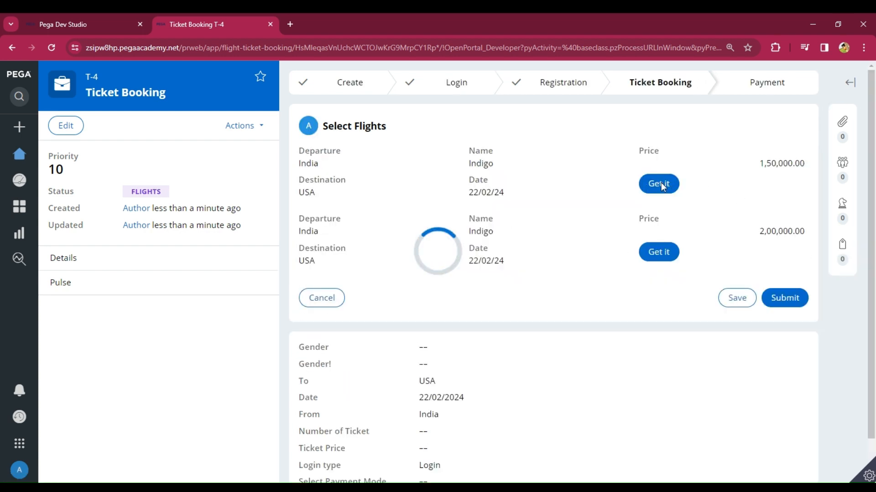
click(658, 185)
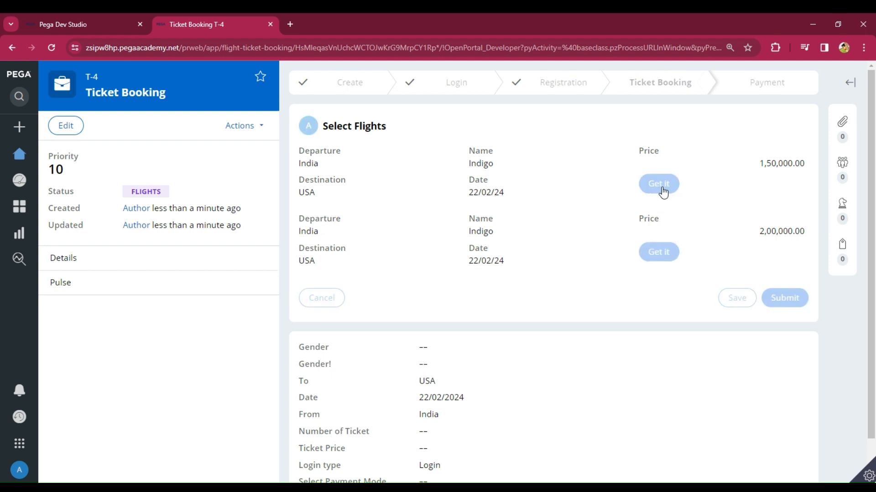
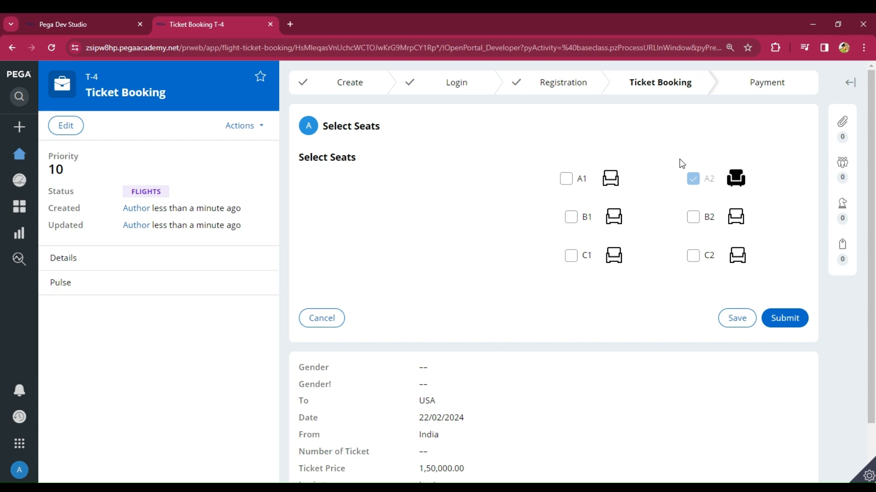
Step: Tick seat A1 in case T-4 and confirm the already-booked seat A2 stays greyed out
click(569, 184)
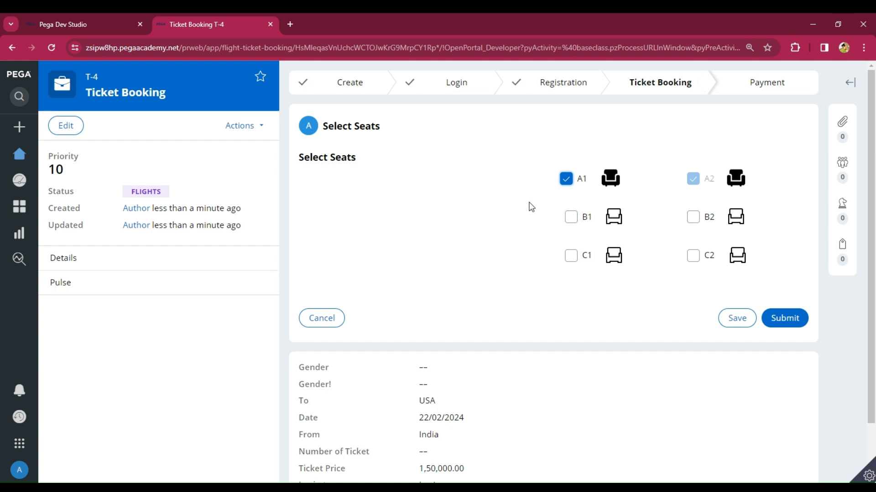
click(692, 179)
Step: In the case type designer, add a Save data page step to the Ticket Booking stage
click(54, 25)
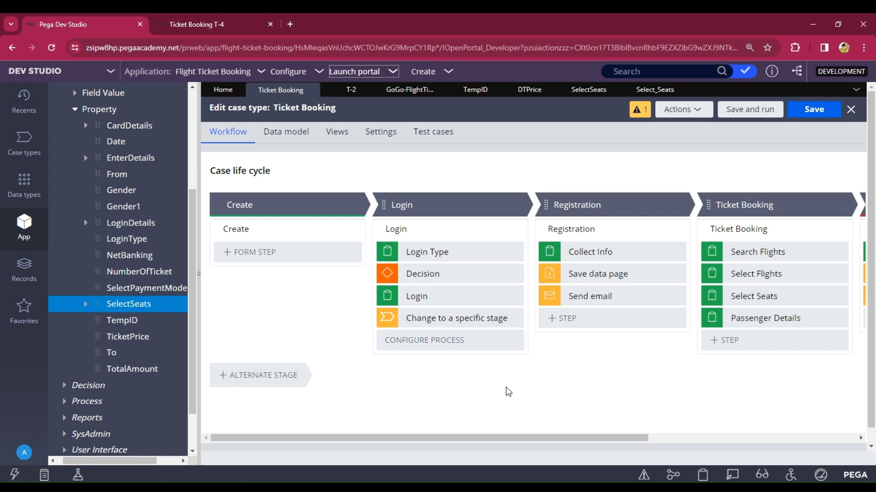
drag(595, 440, 703, 443)
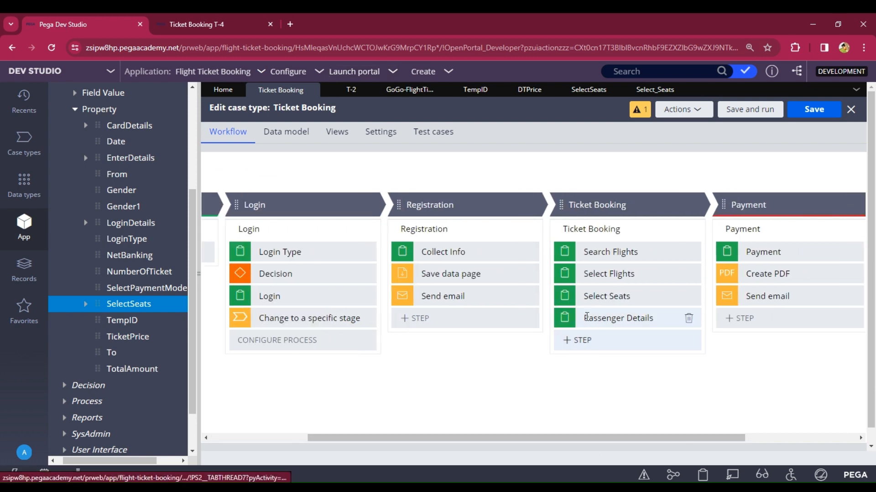
click(572, 350)
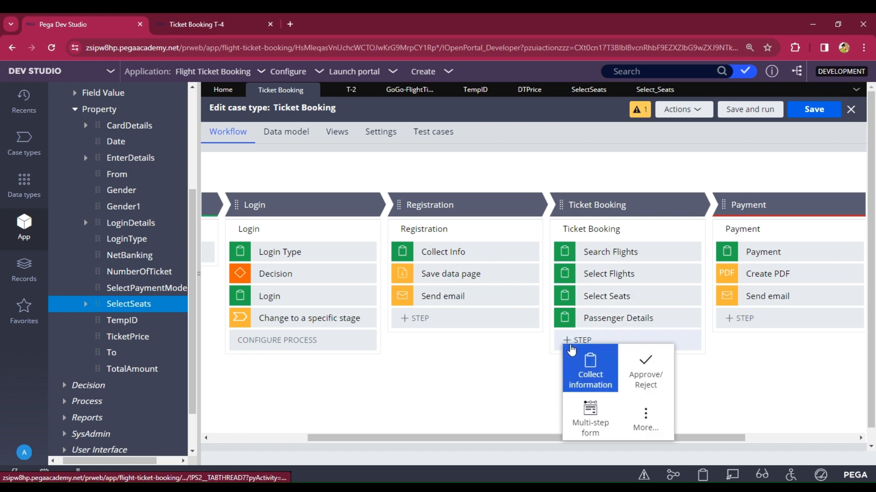
click(639, 431)
click(581, 361)
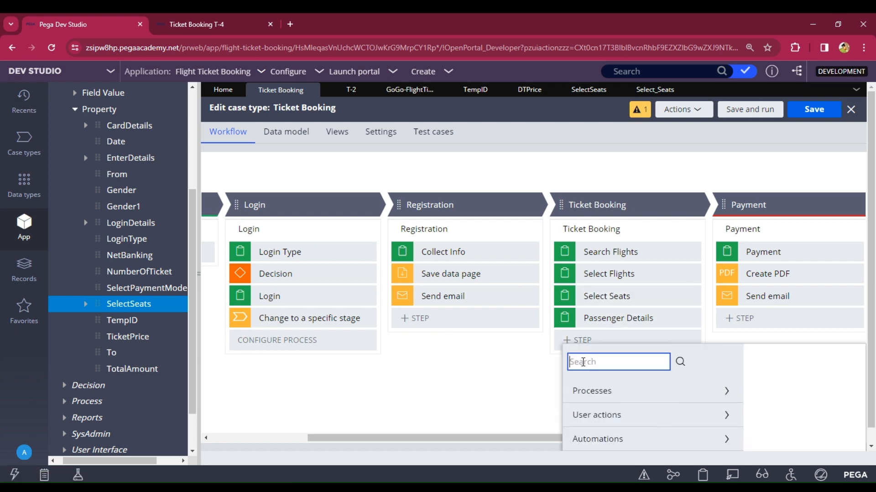
text(save)
key(Return)
click(643, 406)
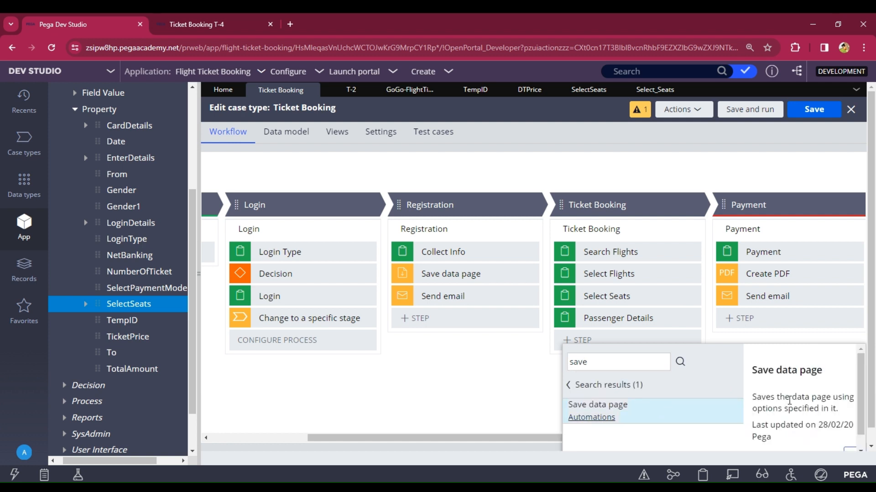
scroll(803, 410, down, 1)
click(851, 439)
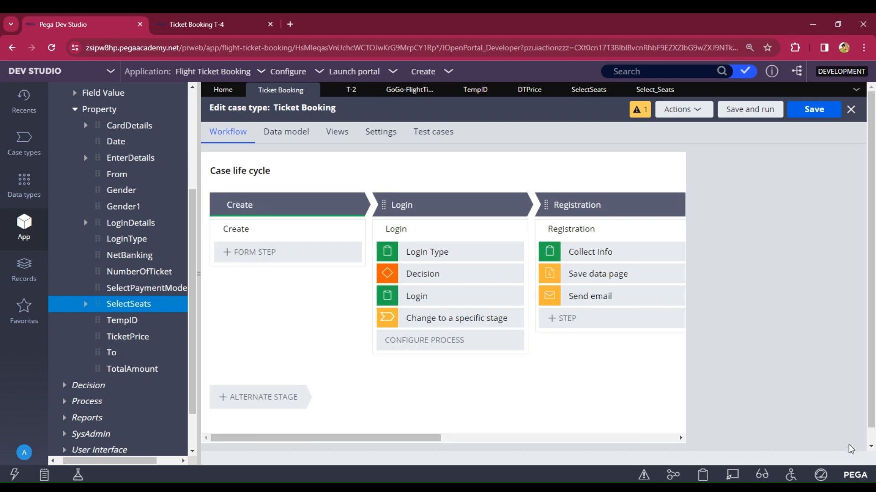
drag(436, 442, 585, 442)
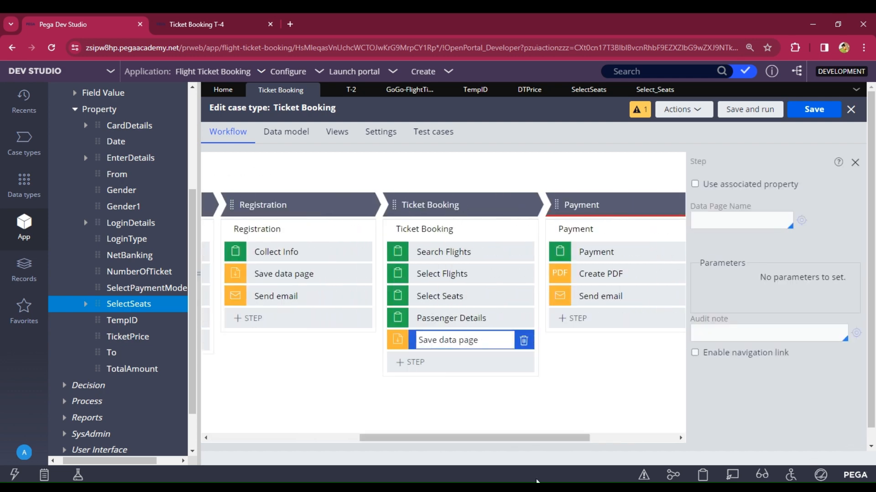
Step: Open the Savable Flight Seats data page under the Flight Seats data type
click(11, 200)
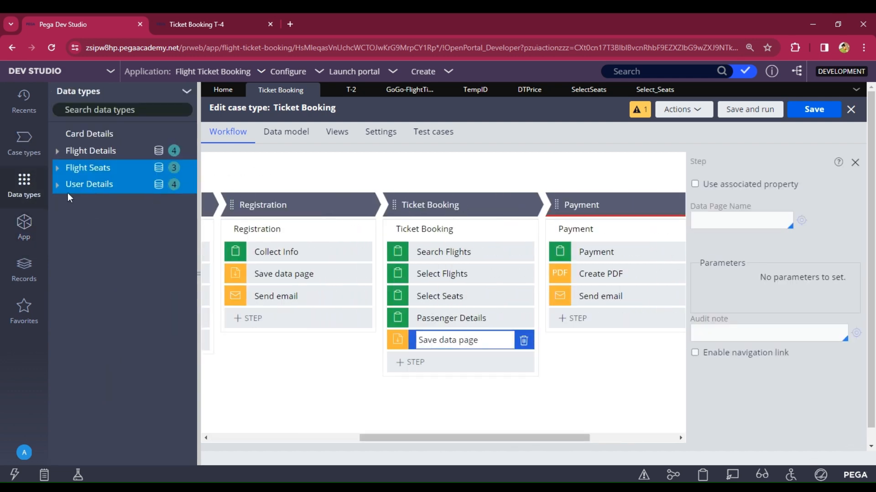
click(73, 174)
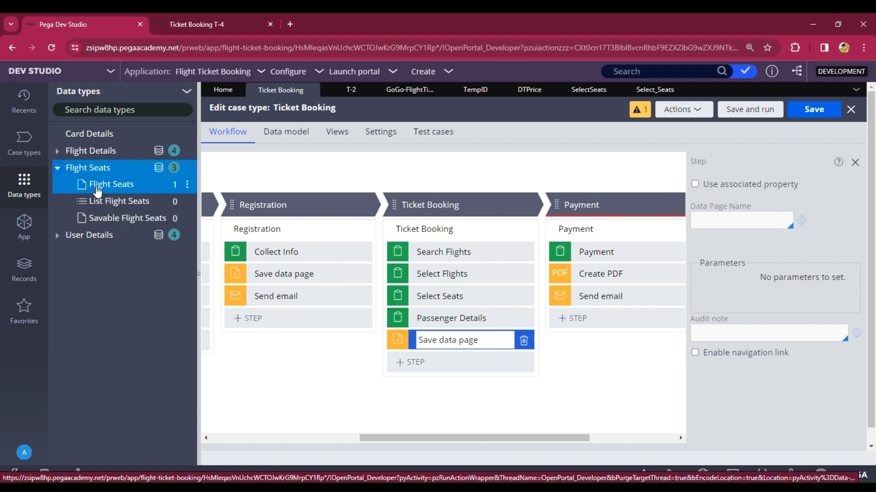
click(112, 224)
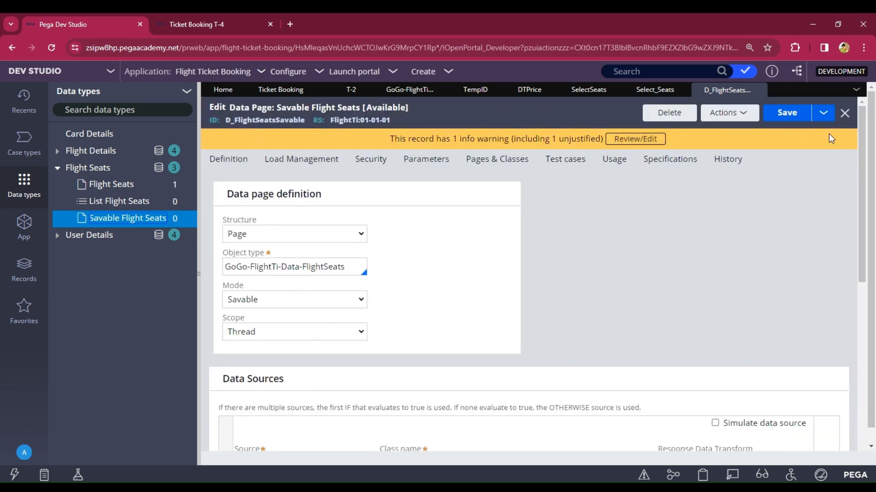
Step: Save a copy of it labelled 'Save Flight Seats' and open the copy
click(825, 117)
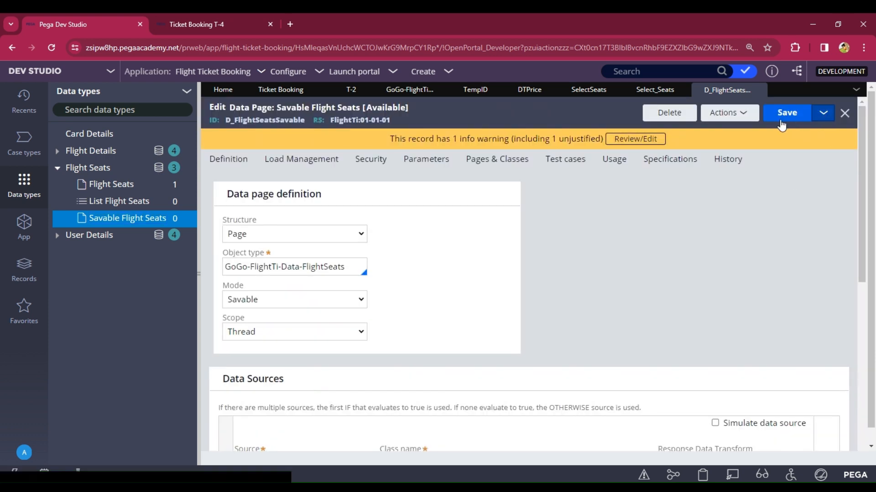
click(757, 127)
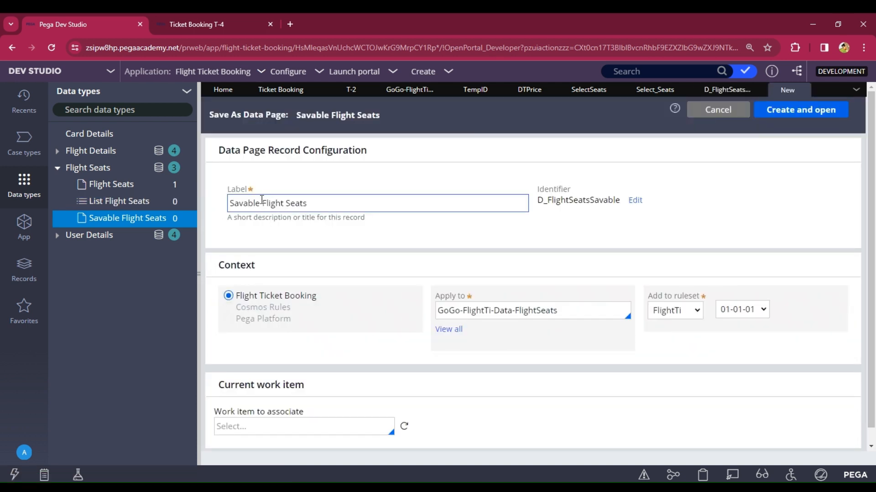
click(262, 201)
key(BackSpace)
key(BackSpace)
key(BackSpace)
key(BackSpace)
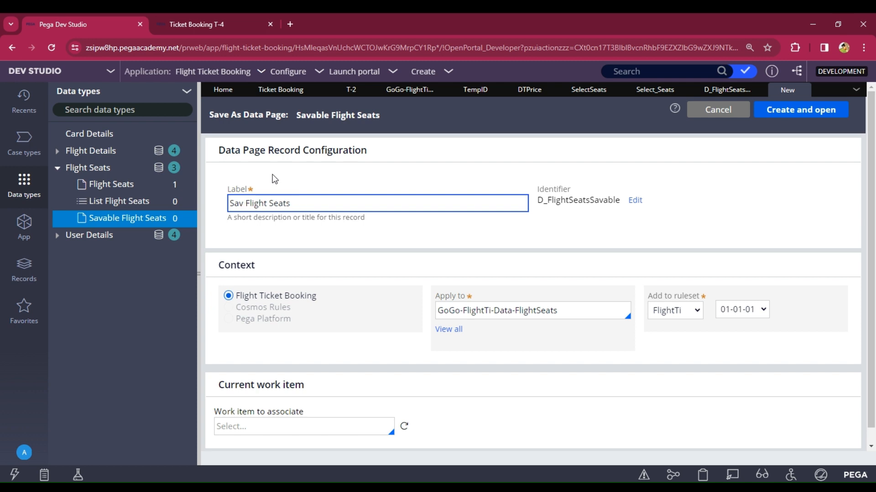
text(e)
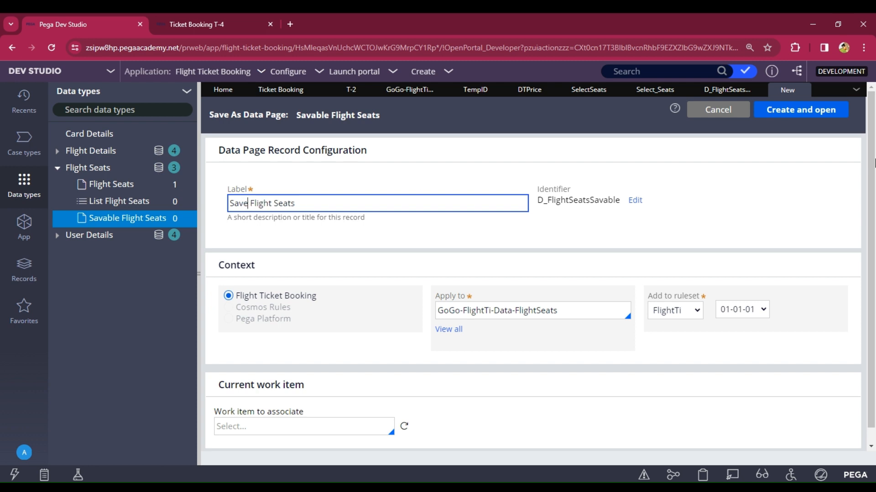
click(797, 112)
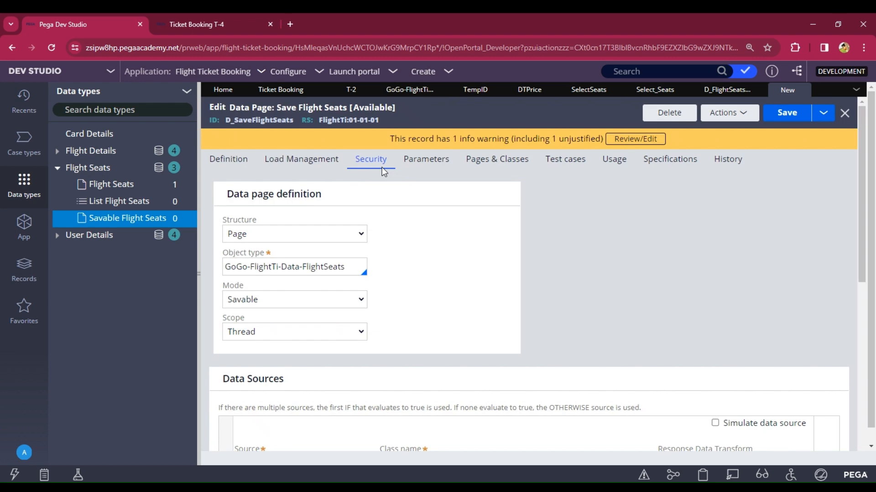
Step: Make the FlightID parameter optional by setting Required to No
click(413, 161)
click(527, 294)
click(527, 322)
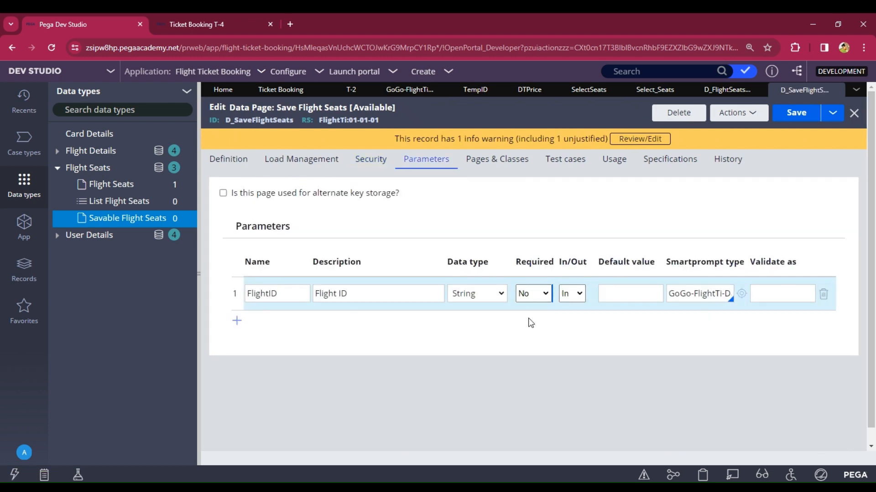
Step: Set the data page source to Data Transform DTSeats and start creating it
click(219, 160)
scroll(374, 285, down, 5)
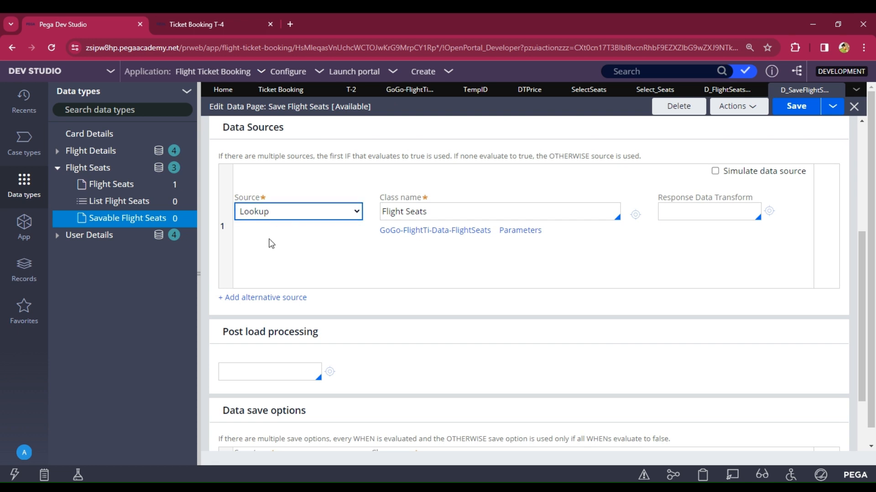
click(272, 244)
click(402, 233)
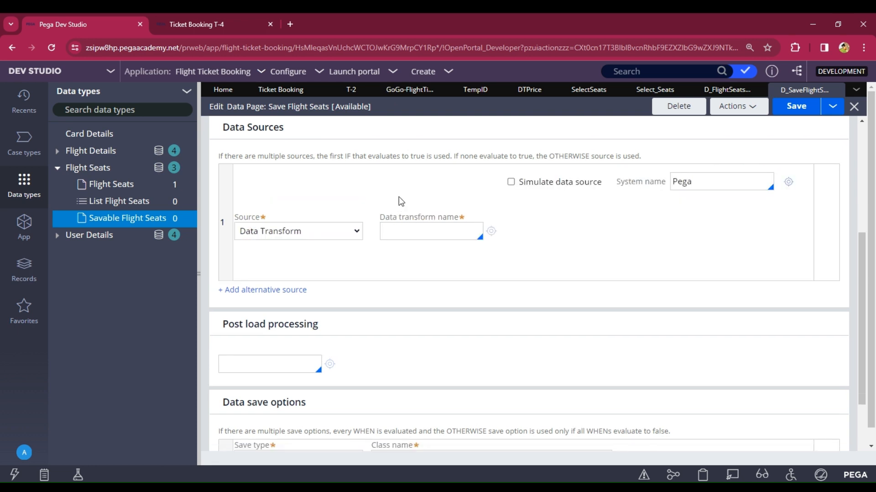
text(DTSeats)
click(490, 232)
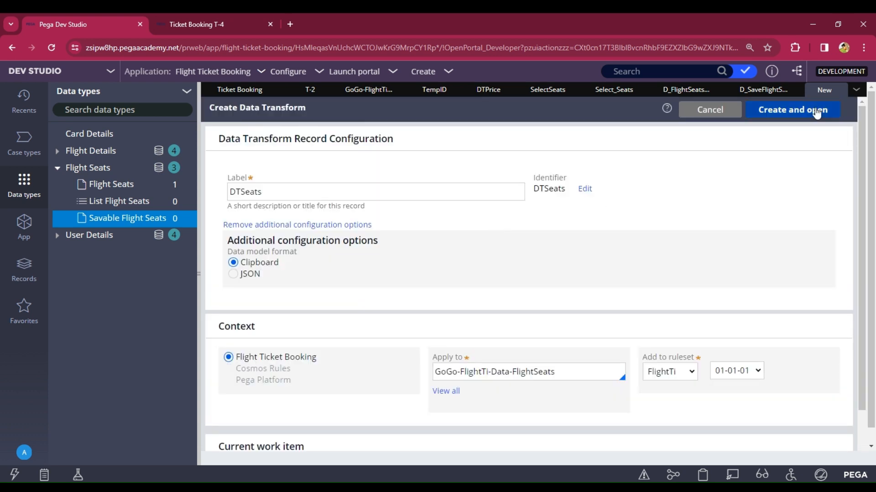
Step: Create DTSeats and map pyWorkPage to class GoGo-FlightTi-Work-TicketBooking in Pages & Classes
click(816, 109)
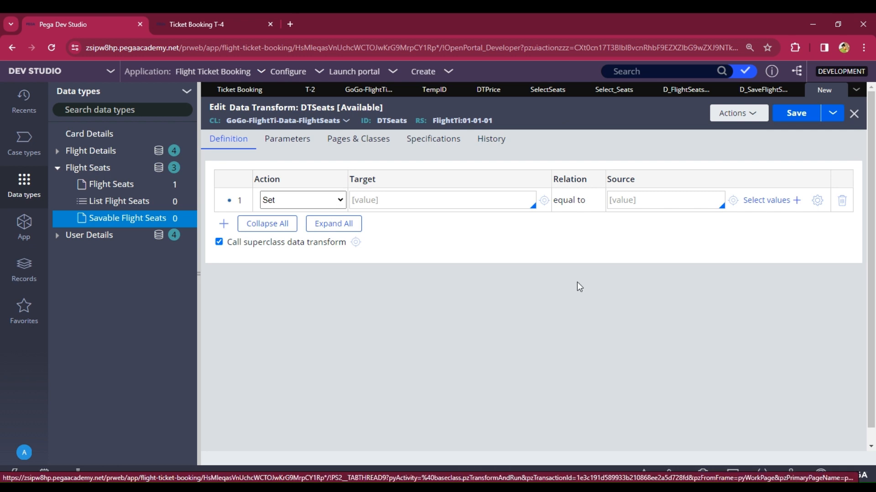
click(361, 147)
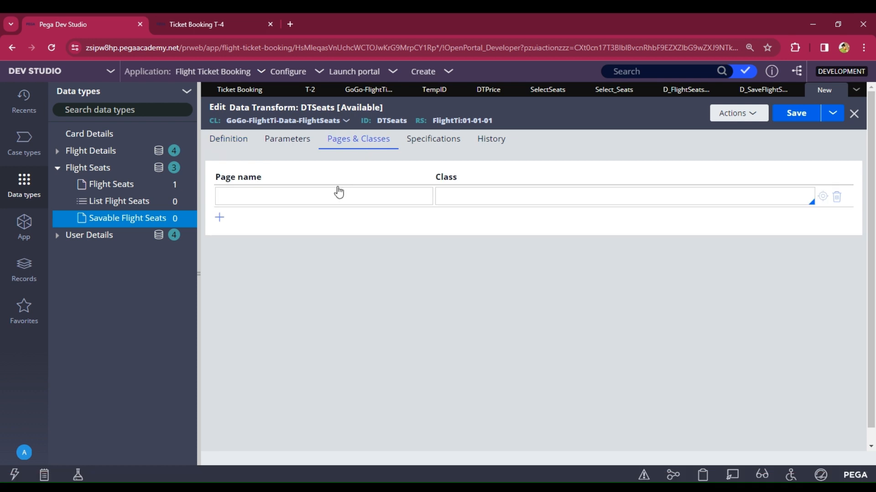
click(332, 195)
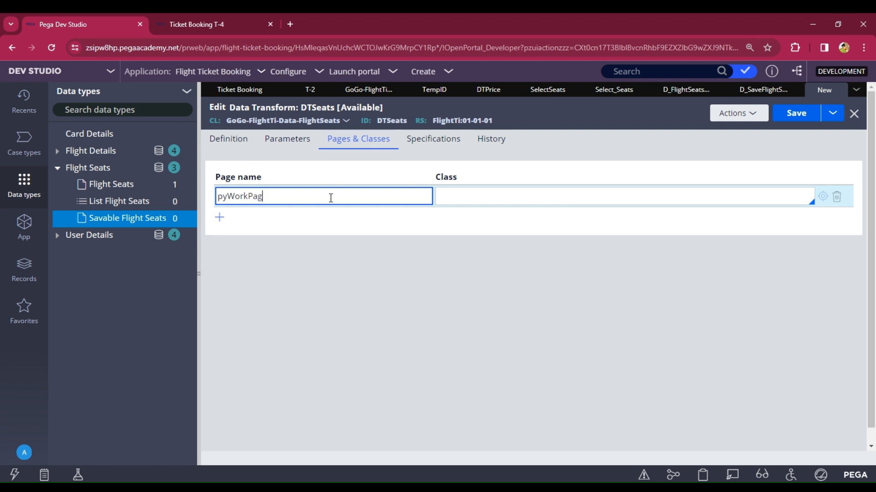
click(463, 202)
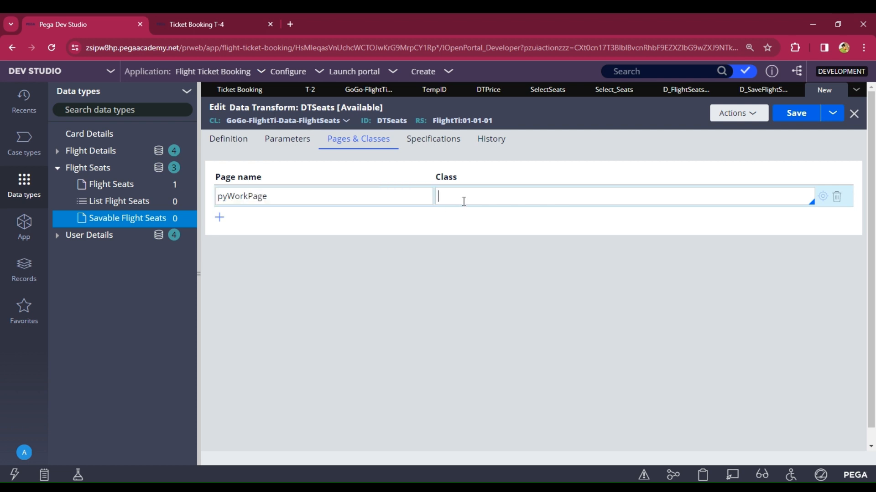
text(gog)
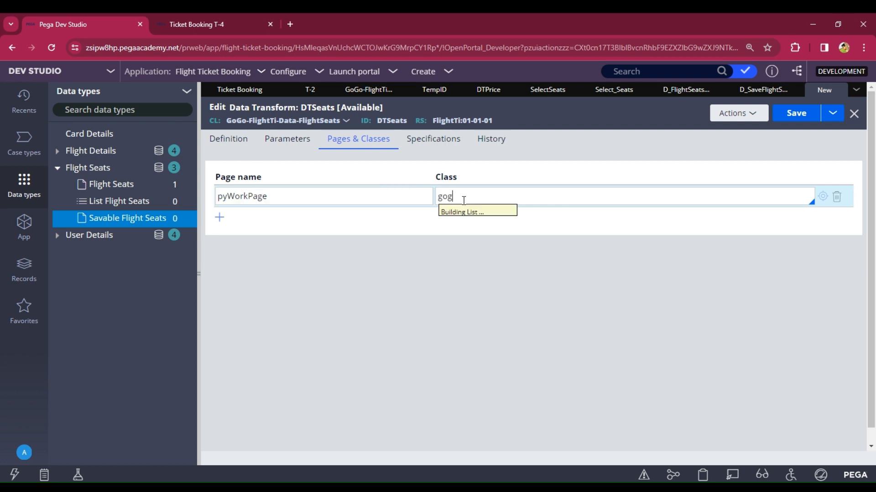
key(Down)
key(Down)
key(Down)
key(Down)
key(Down)
key(Down)
key(Down)
key(Down)
key(Down)
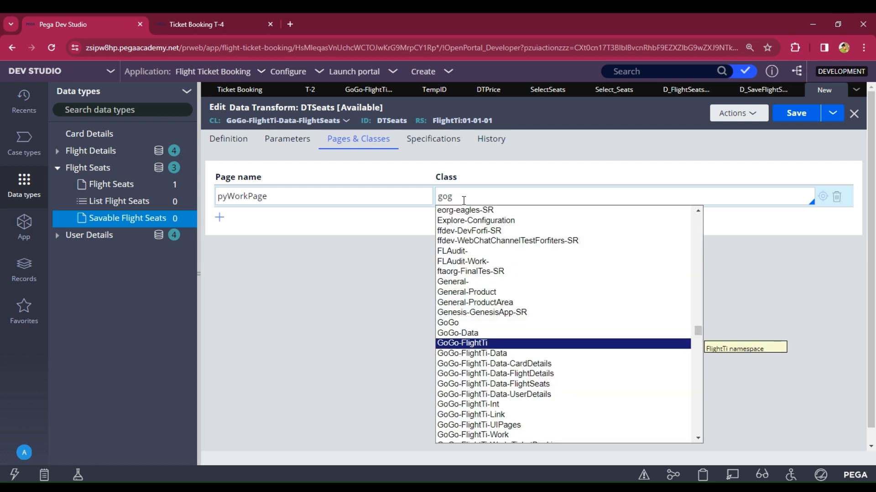
key(Down)
key(Down)
key(Down)
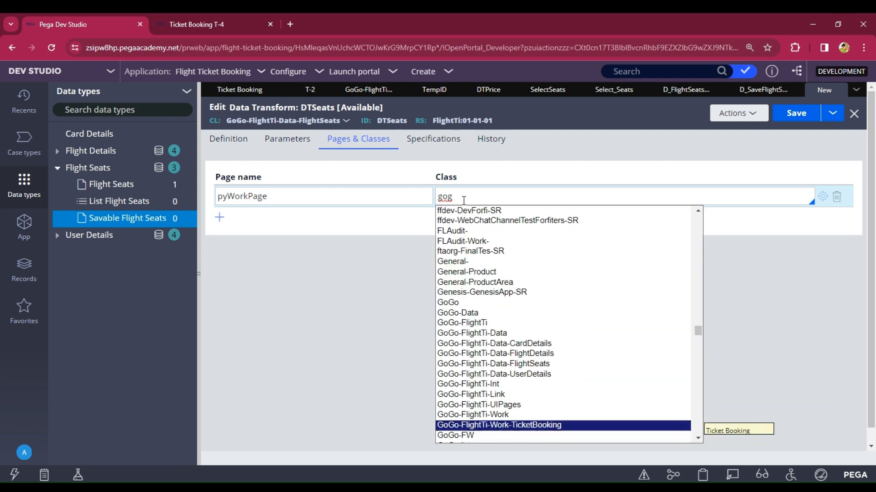
key(Return)
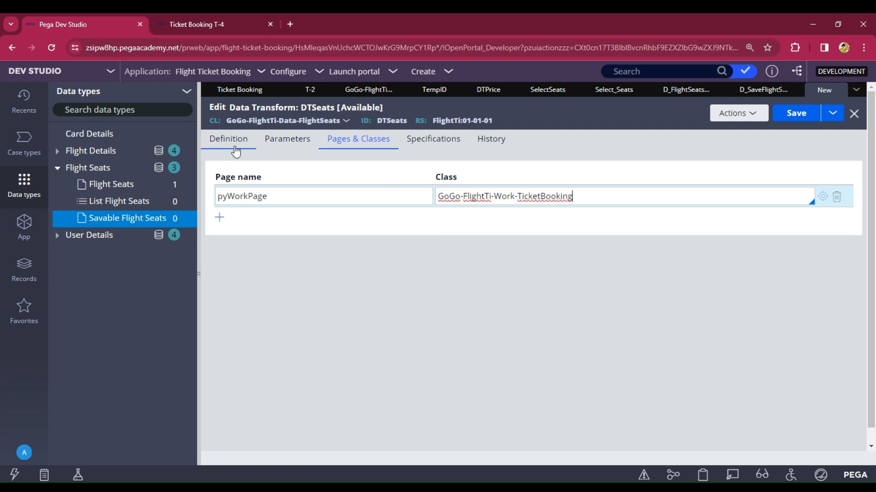
click(230, 141)
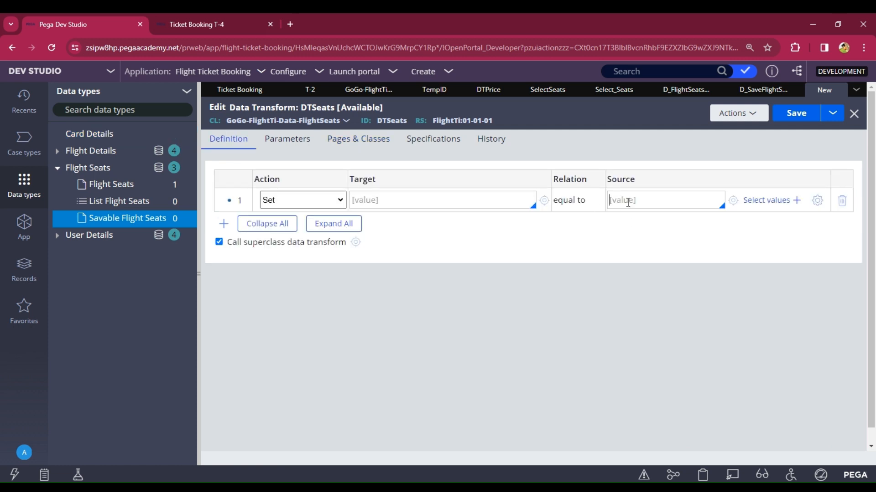
Step: Set row 1 to take pyWorkPage.SelectSeats.FlightID into target .FlightID
key(Down)
key(Down)
key(Return)
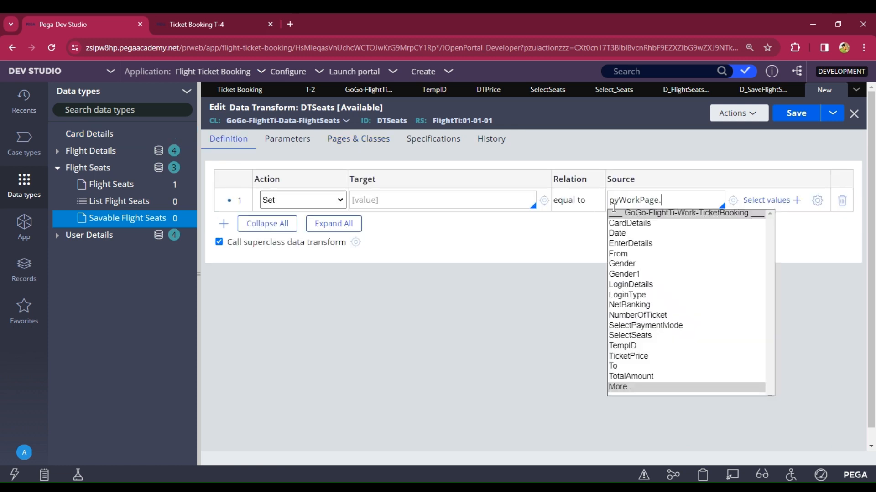
key(Down)
key(Down)
key(Down)
key(Down)
key(Down)
key(Down)
key(Down)
key(Down)
key(Down)
key(Down)
key(Down)
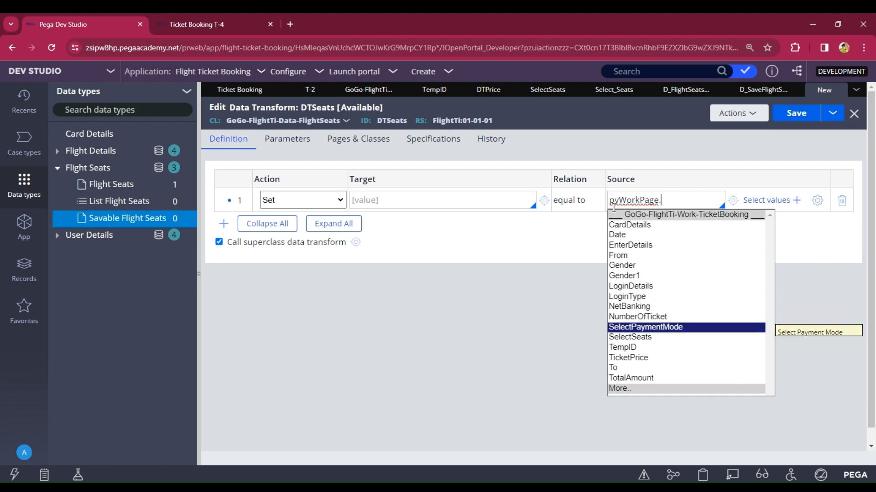
key(Down)
key(Return)
text(.)
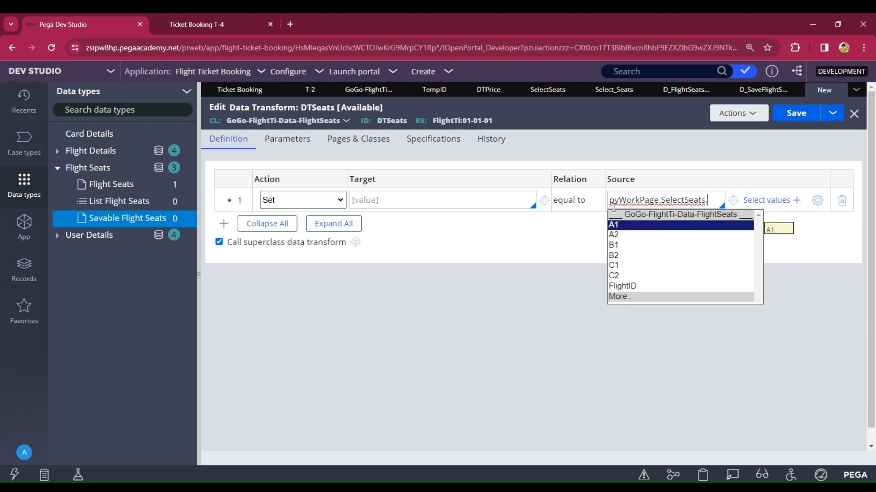
key(Down)
key(Down)
key(Down)
key(Down)
key(Down)
key(Down)
key(Return)
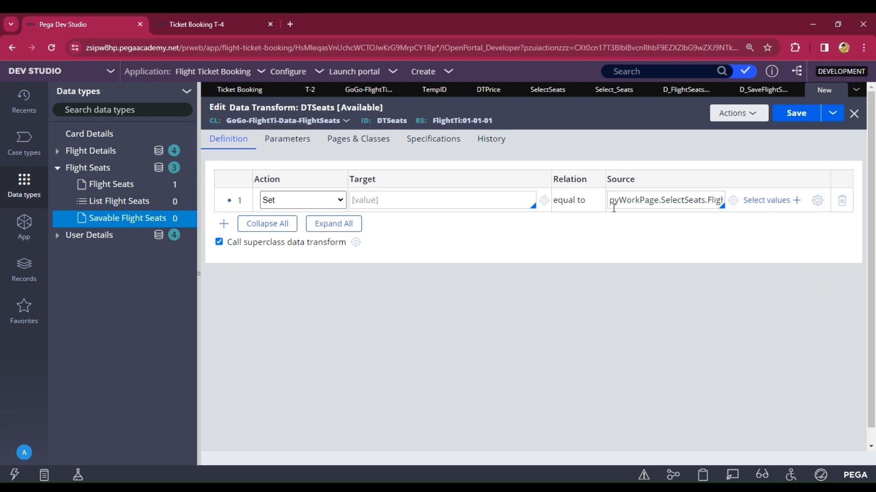
click(444, 202)
text(.)
key(Down)
key(Down)
key(Down)
key(Down)
key(Down)
key(Down)
key(Down)
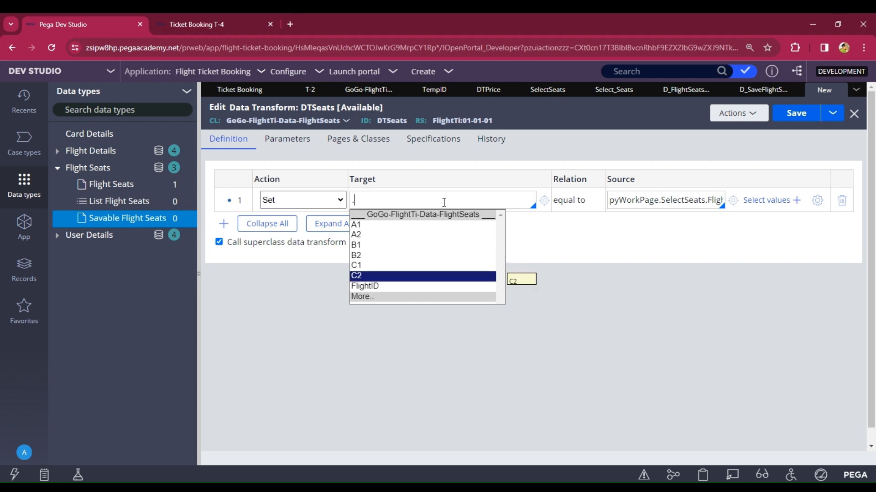
key(Up)
key(Return)
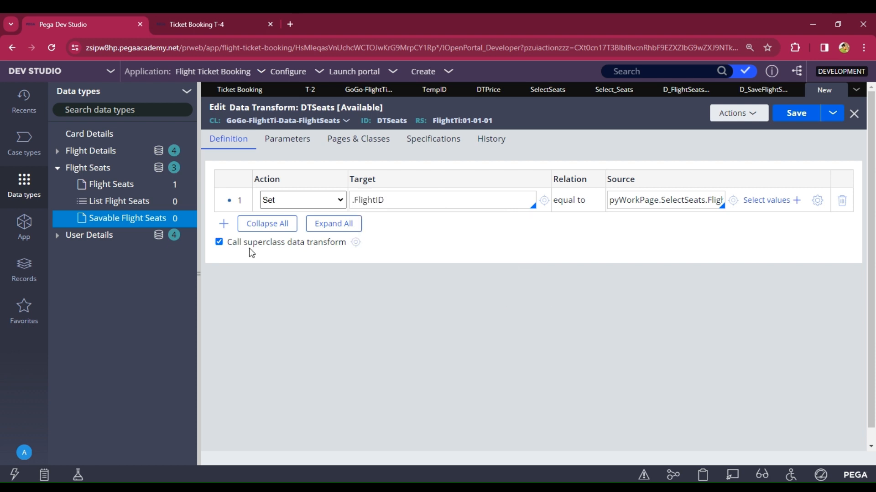
Step: Add six more step rows to the DTSeats transform
click(223, 224)
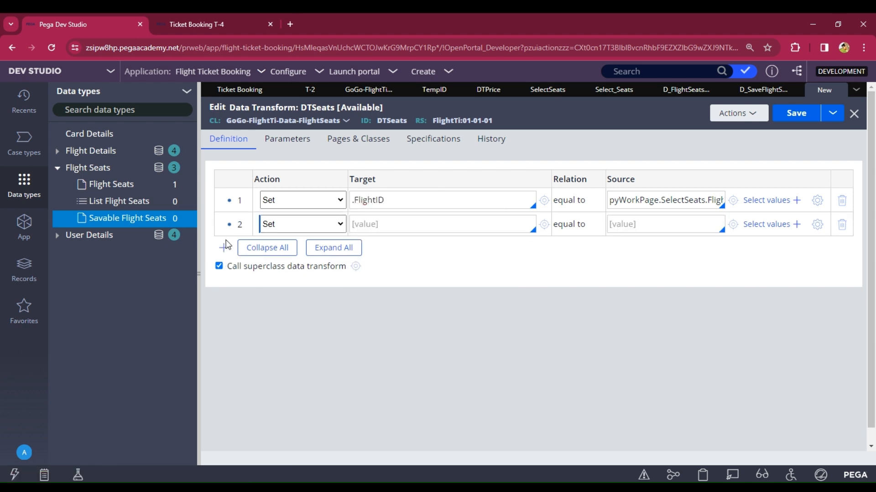
click(224, 247)
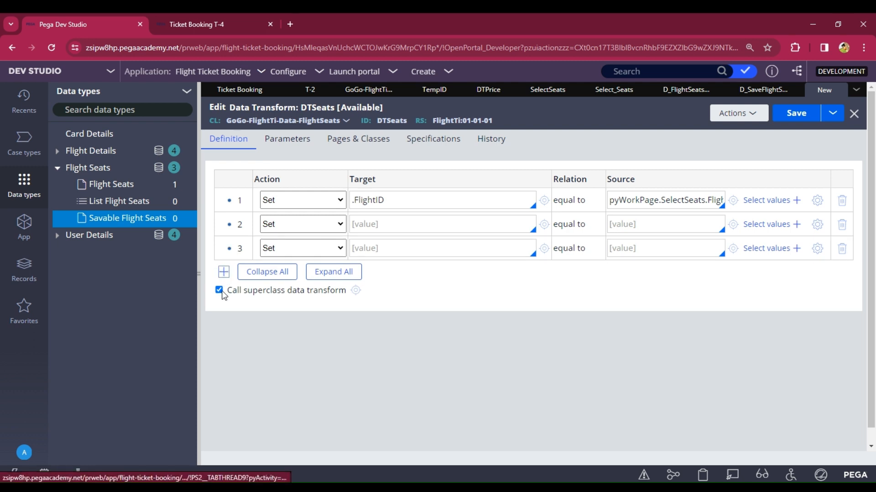
click(224, 271)
click(223, 296)
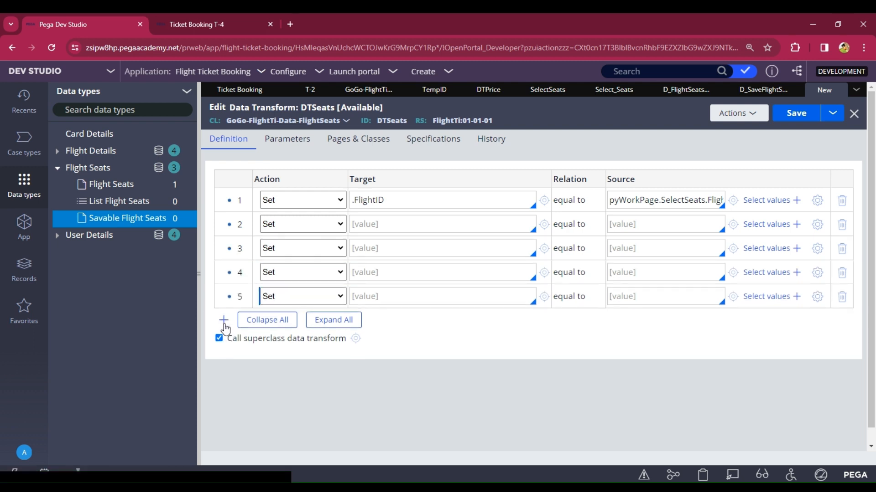
click(224, 320)
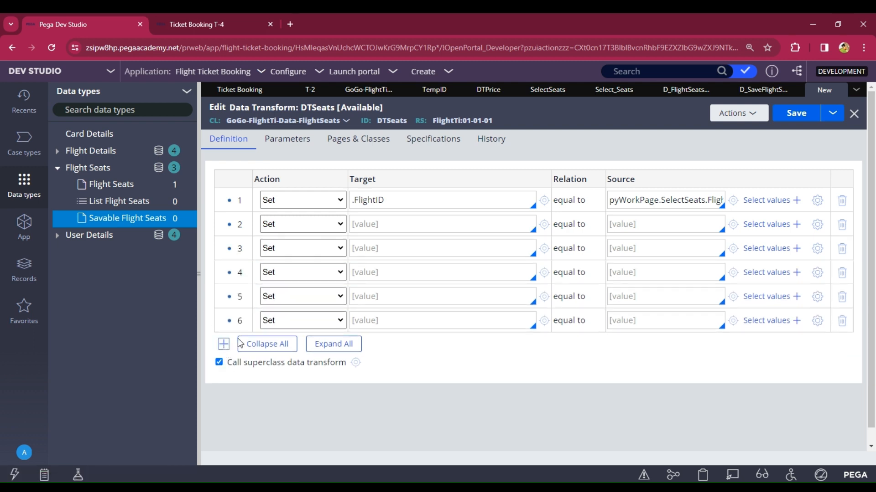
click(224, 344)
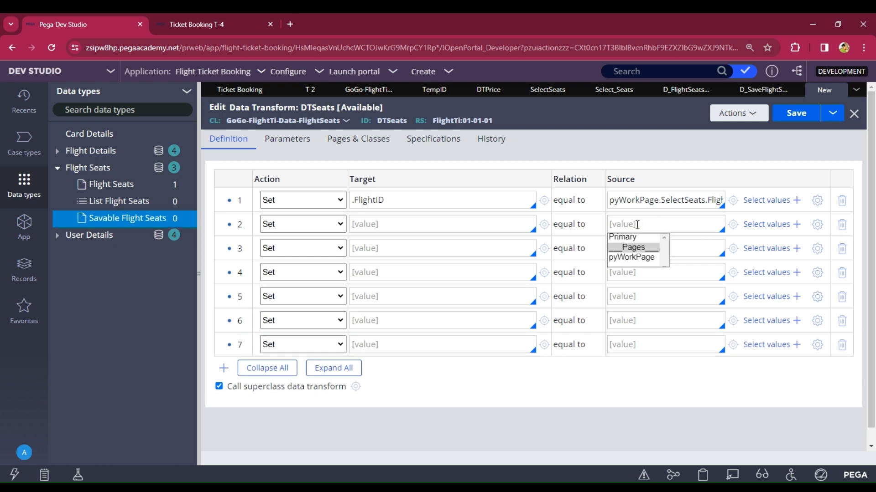
Step: Set rows 2 and 3 sources to pyWorkPage.SelectSeats.A1 and .A2
key(Down)
key(Down)
key(Return)
key(Down)
key(Down)
key(Down)
key(Down)
key(Down)
key(Down)
key(Down)
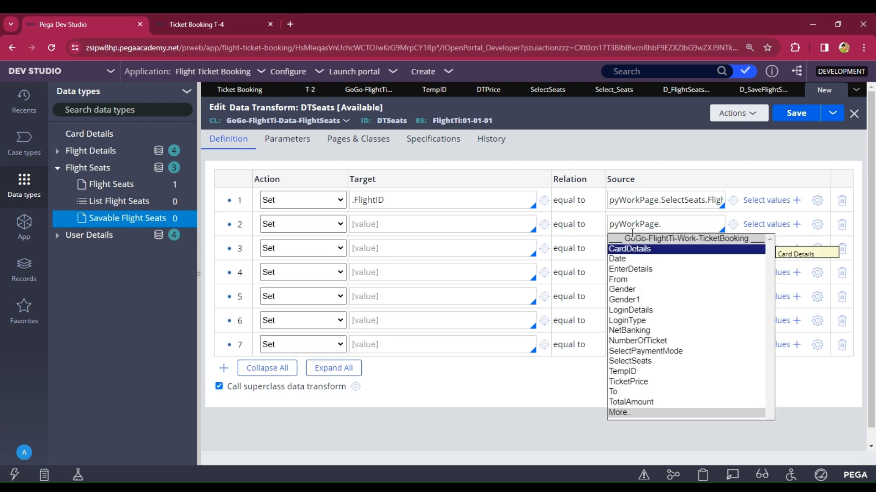
key(Down)
key(Down)
key(Down)
key(Down)
key(Down)
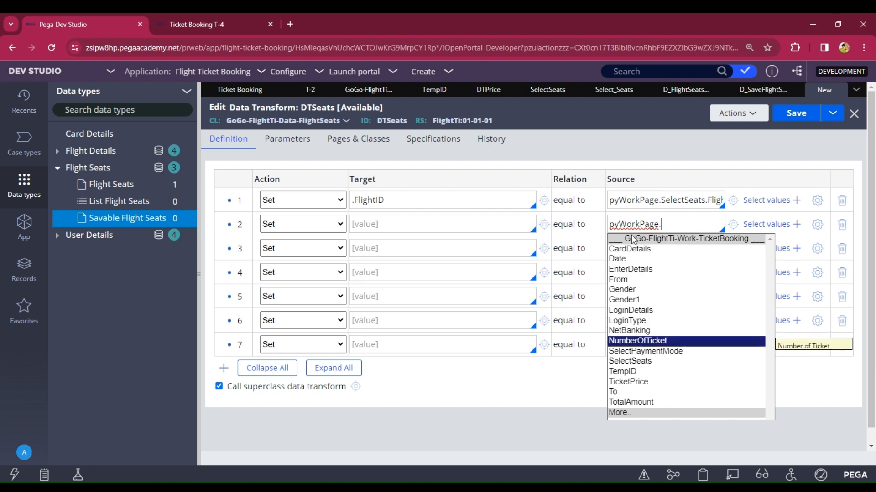
key(Return)
text(.)
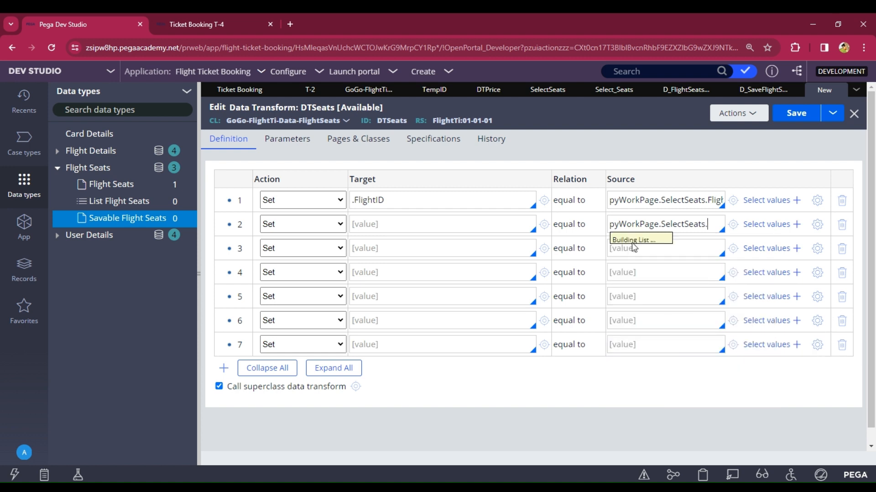
key(Down)
key(Return)
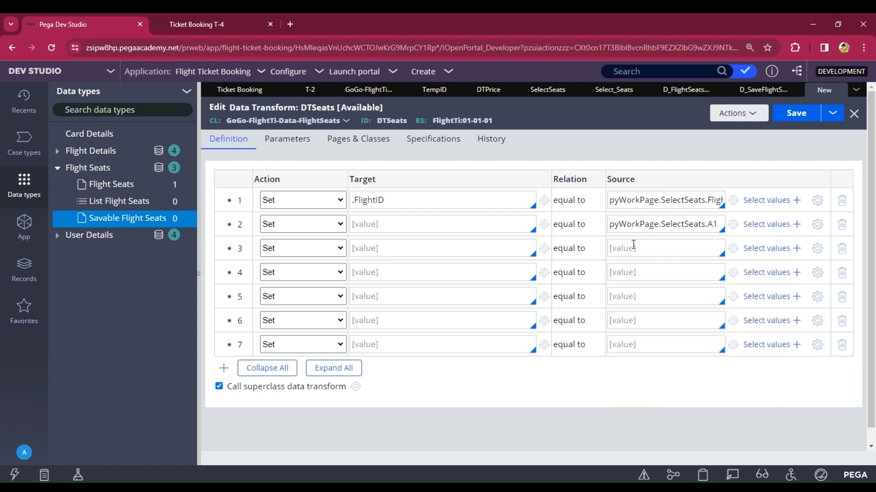
key(Down)
key(Down)
key(Down)
key(Return)
text(.)
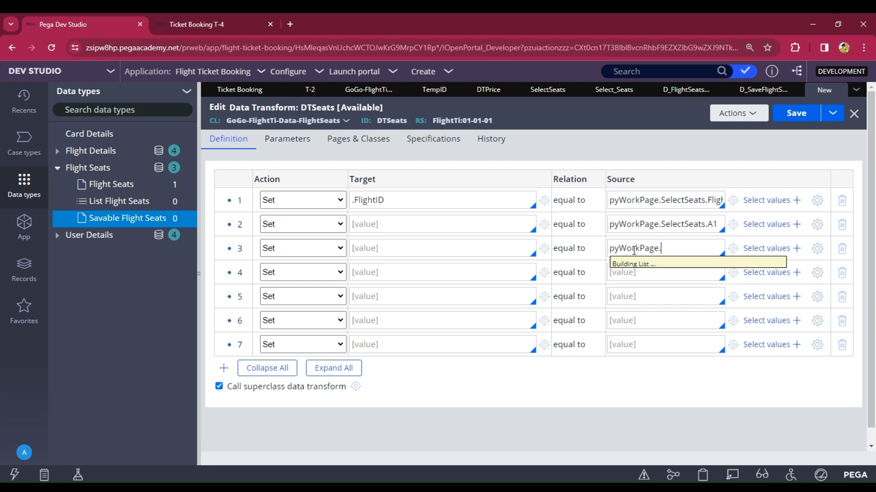
key(Down)
key(Down)
key(Down)
key(Down)
key(Down)
key(Down)
key(Down)
key(Down)
key(Down)
key(Down)
key(Down)
key(Down)
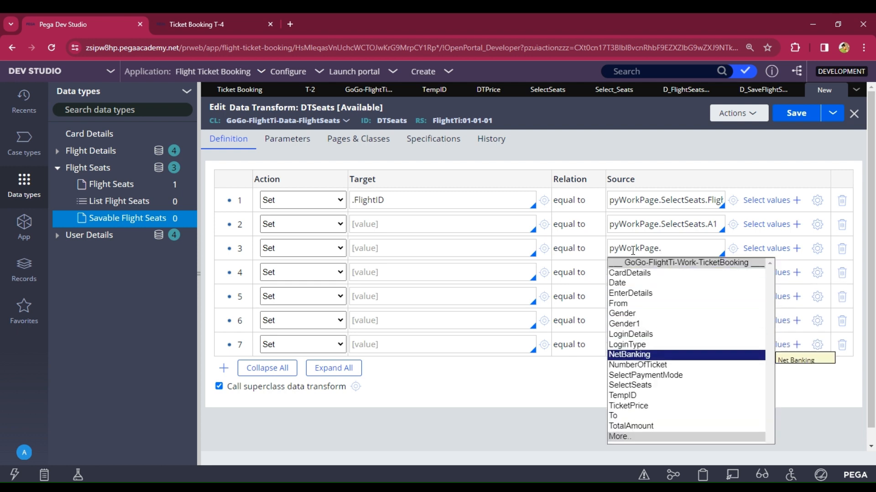
key(Return)
double_click(633, 246)
key(ctrl+c)
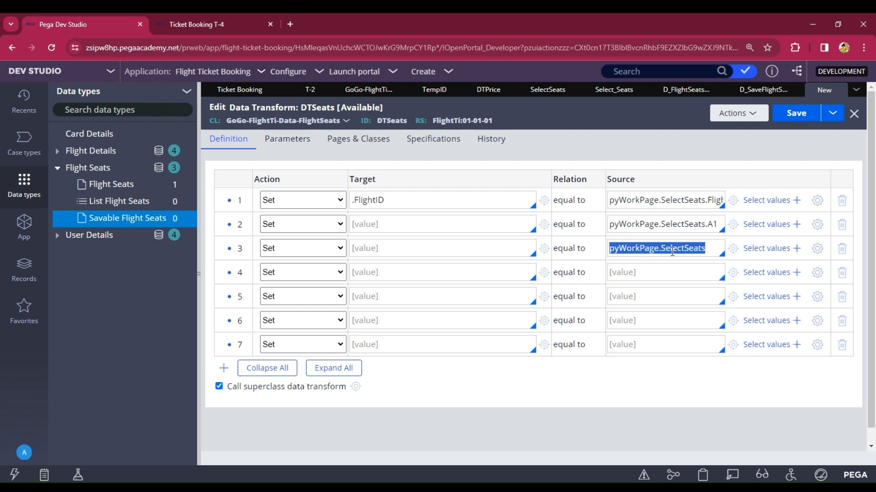
click(701, 246)
text(.)
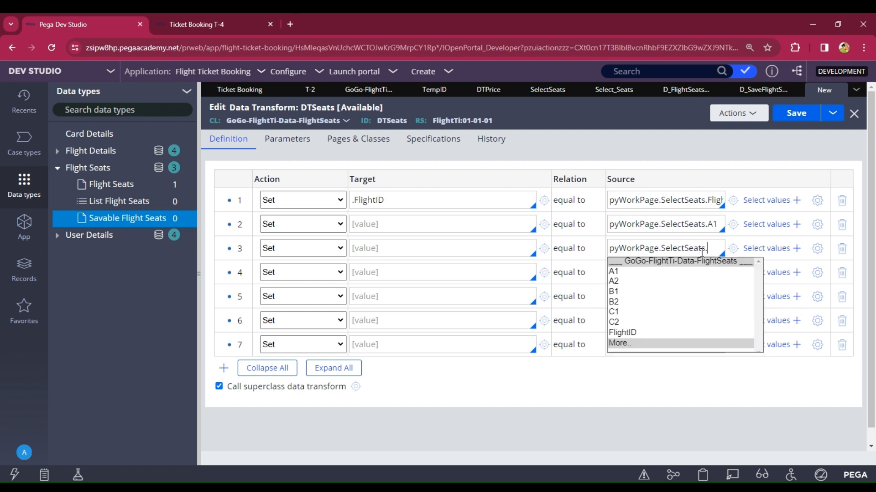
key(Down)
key(Return)
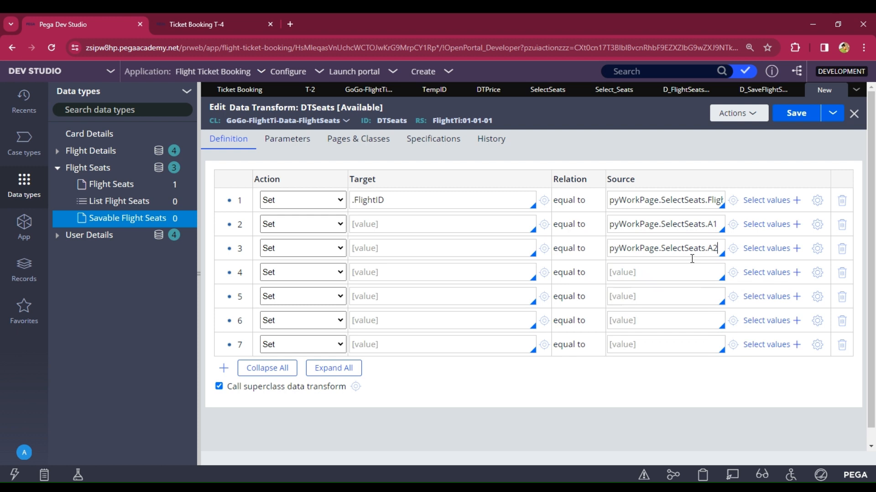
Step: Set rows 4–7 sources to pyWorkPage.SelectSeats.B1, .B2, .C1 and .C2
click(633, 272)
key(ctrl+v)
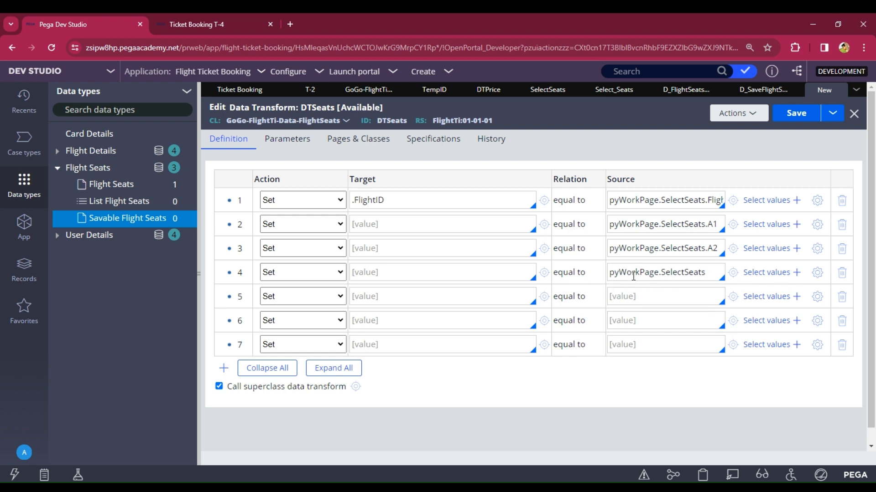
text(.)
key(Down)
key(Down)
key(Down)
key(Return)
key(ctrl+v)
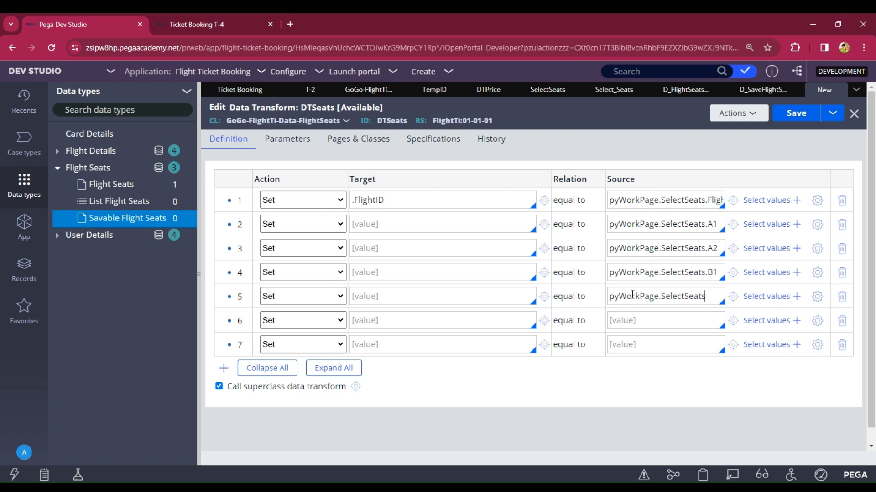
text(.)
key(Down)
key(Down)
key(Down)
key(Down)
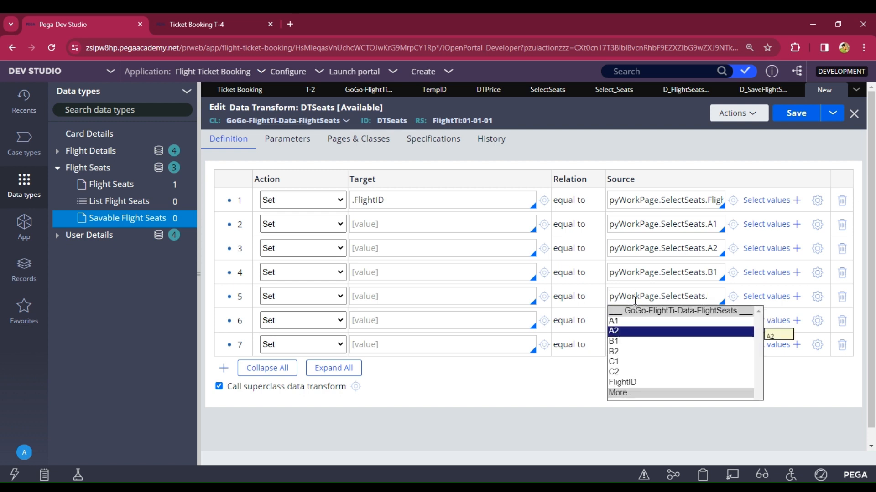
key(Return)
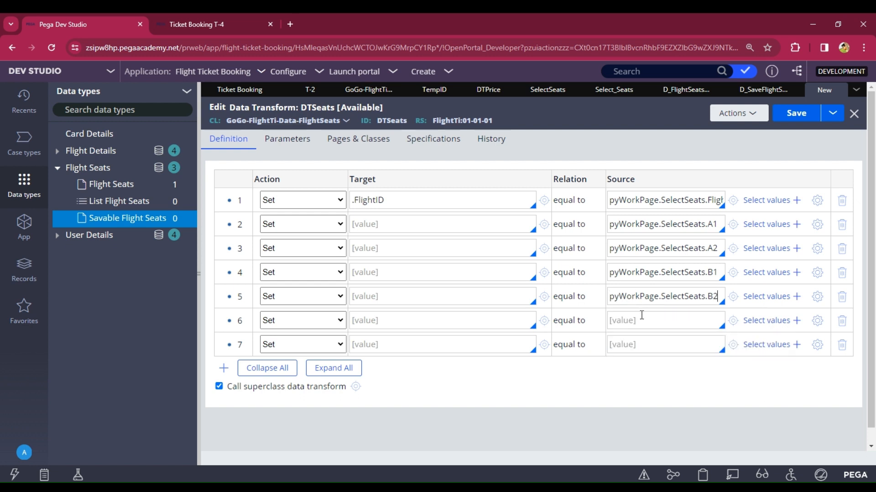
key(ctrl+v)
text(.)
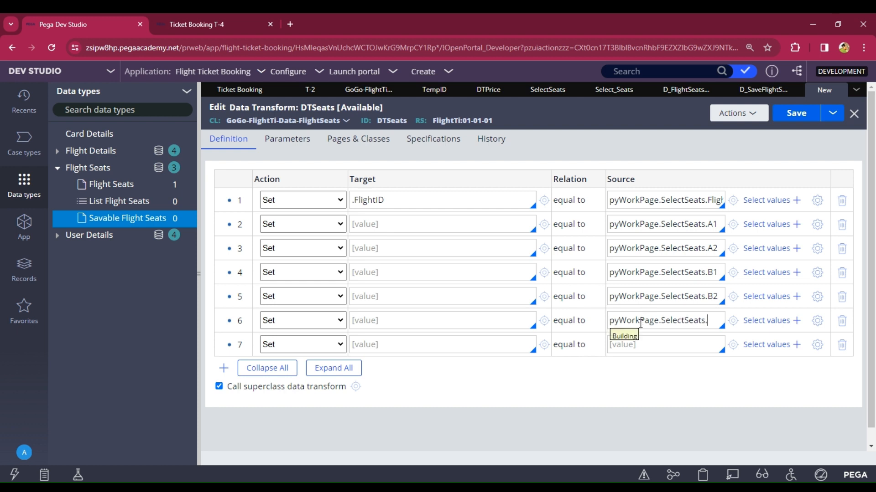
key(Down)
key(Down)
key(Down)
key(Down)
key(Down)
key(Return)
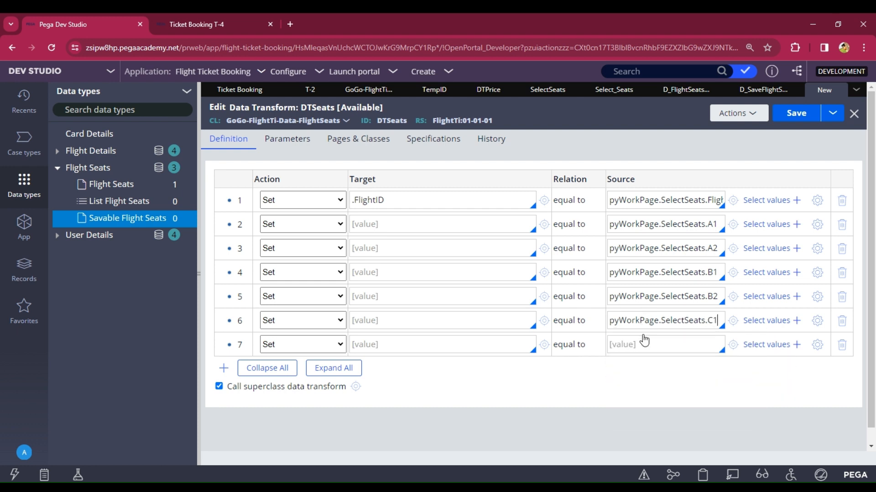
click(645, 340)
key(ctrl+v)
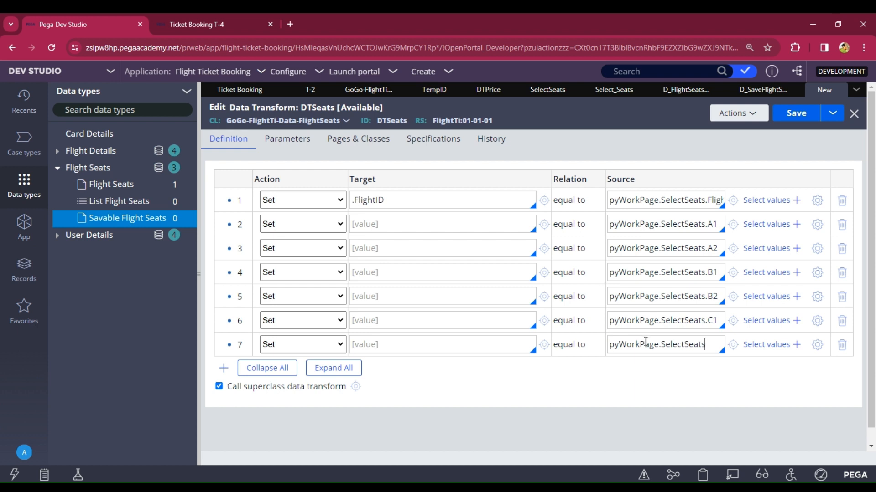
text(.)
key(Down)
key(Down)
key(Down)
key(Down)
key(Down)
key(Down)
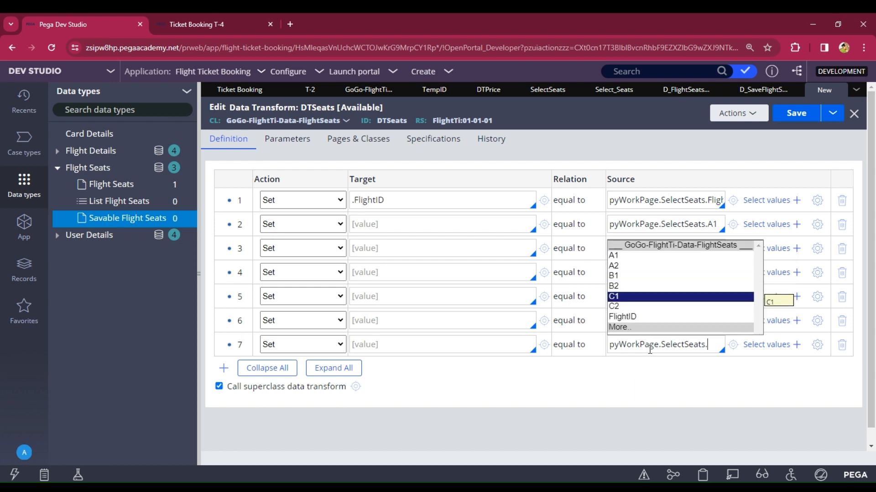
key(Return)
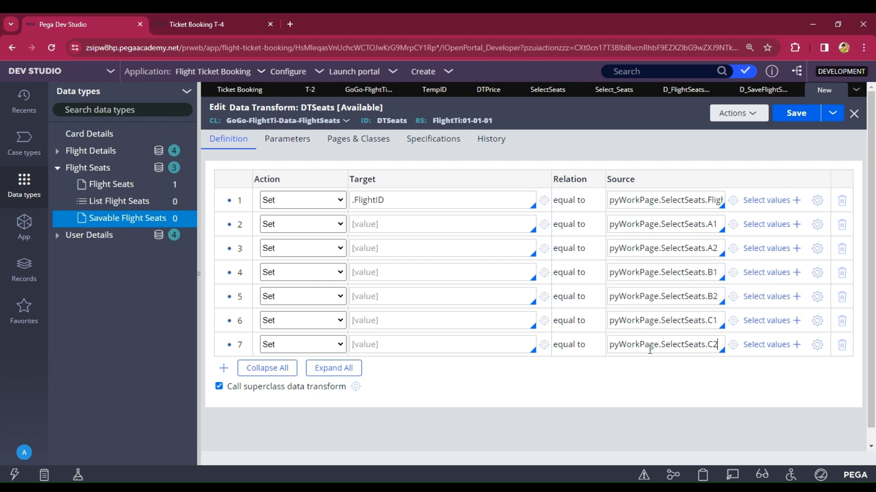
Step: Set the targets of rows 2–4 to .A1, .A2 and .B1
click(396, 224)
text(.)
key(Down)
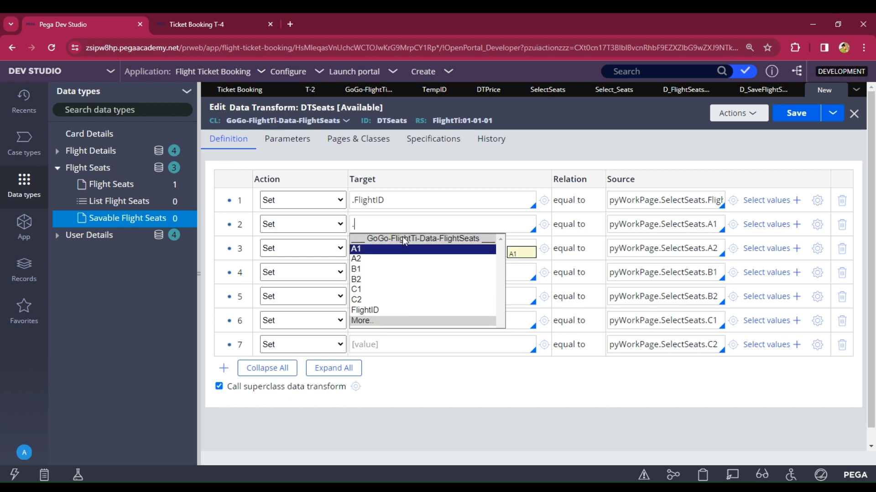
key(Return)
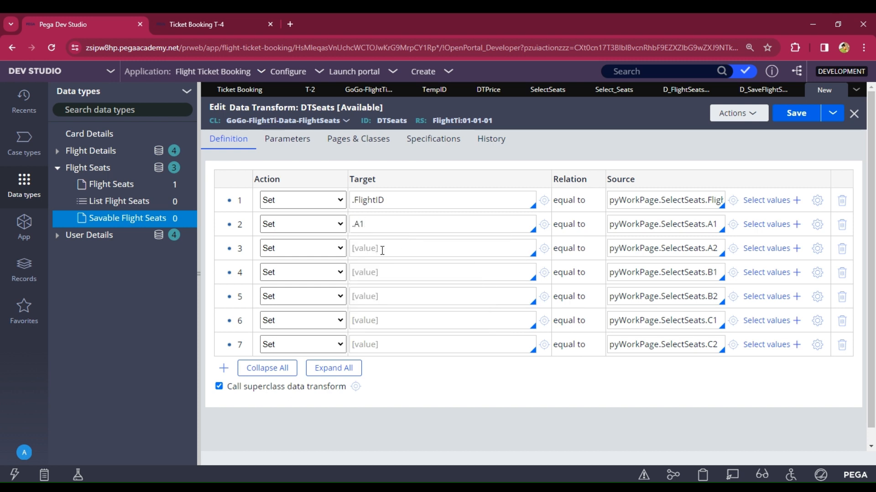
click(382, 250)
text(.)
key(Down)
key(Down)
key(Return)
text(.)
key(Down)
key(Down)
key(Down)
key(Down)
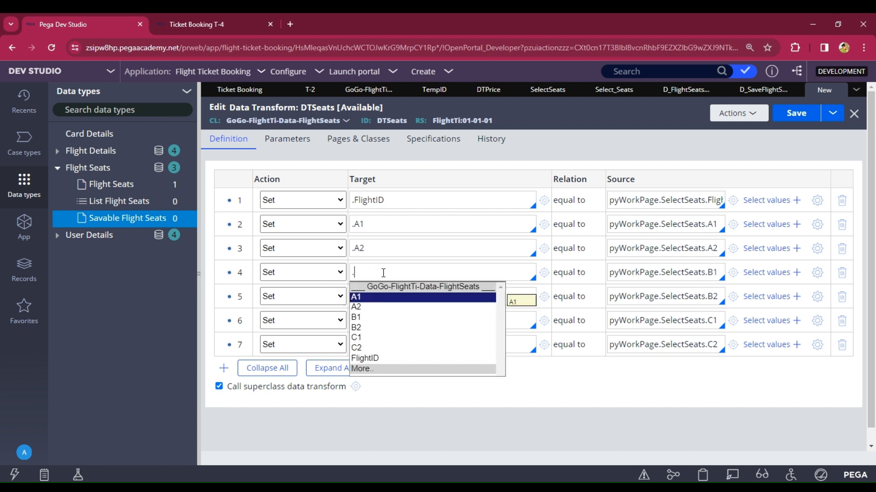
key(Up)
key(Return)
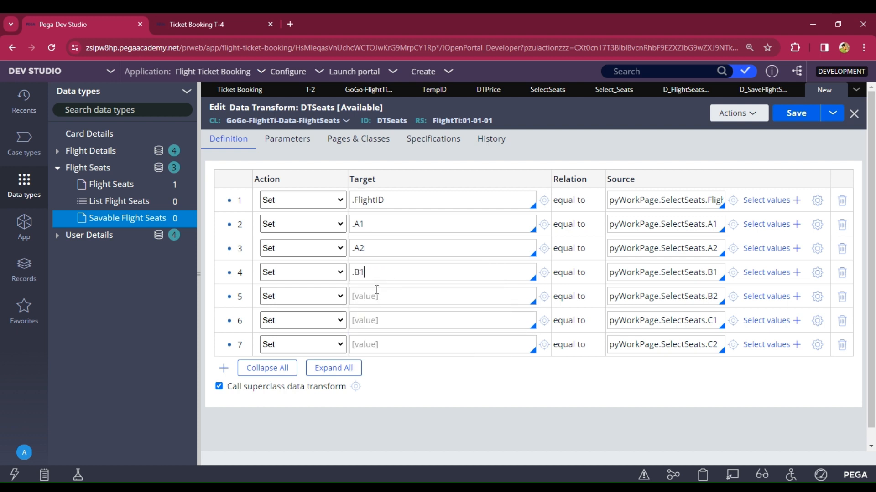
Step: Set the targets of rows 5–7 to .B2, .C1 and .C2, then save DTSeats
text(.)
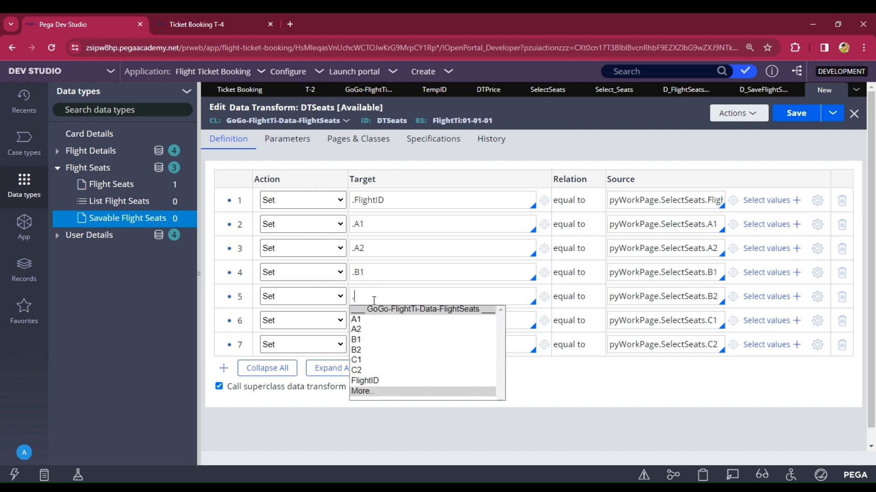
key(Down)
key(Down)
key(Down)
key(Down)
key(Return)
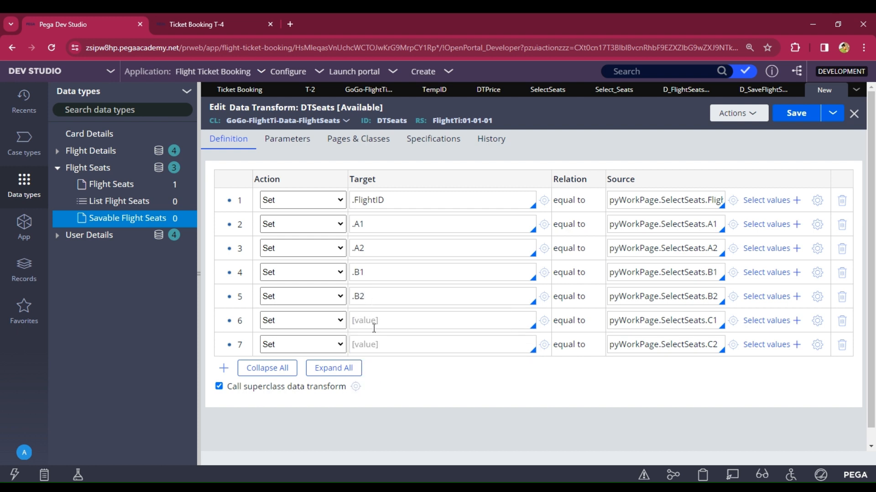
text(.)
key(Down)
key(Down)
key(Down)
key(Down)
key(Down)
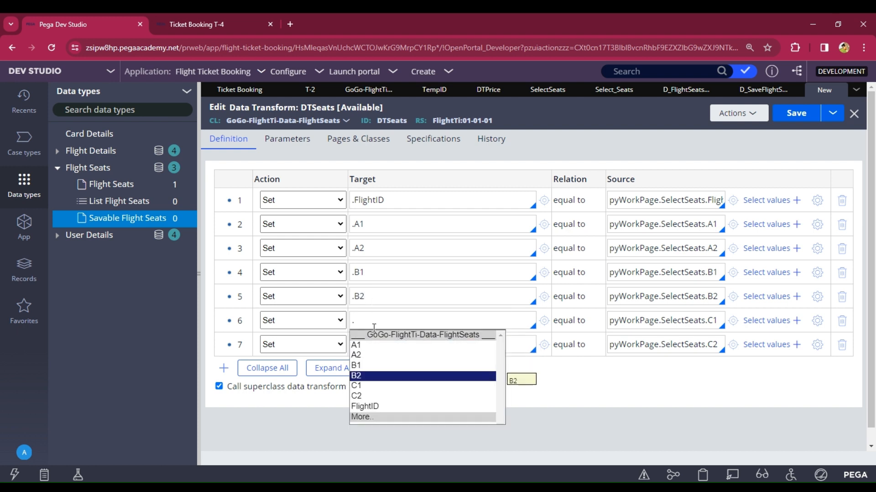
key(Return)
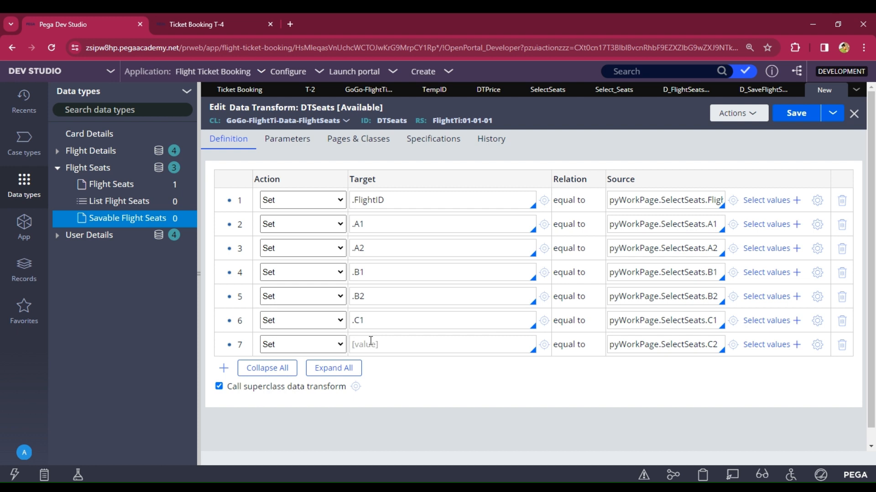
click(370, 341)
text(.)
key(Down)
key(Down)
key(Down)
key(Down)
key(Down)
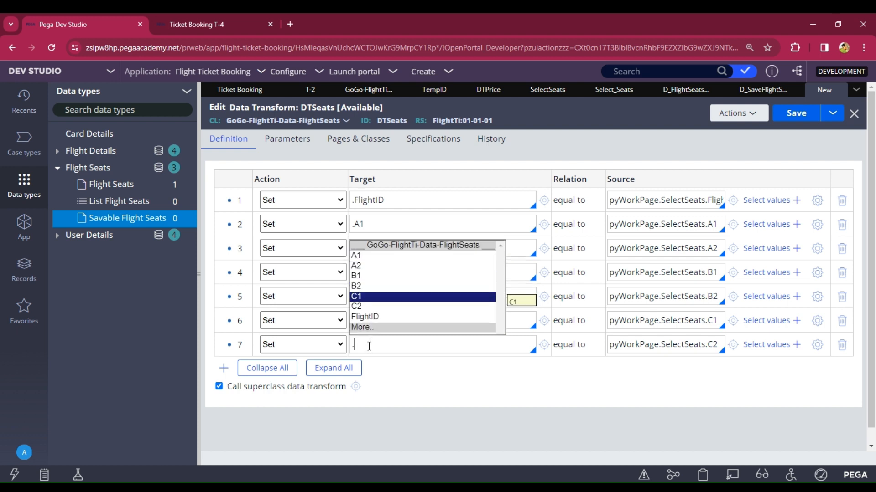
key(Down)
key(Return)
click(789, 117)
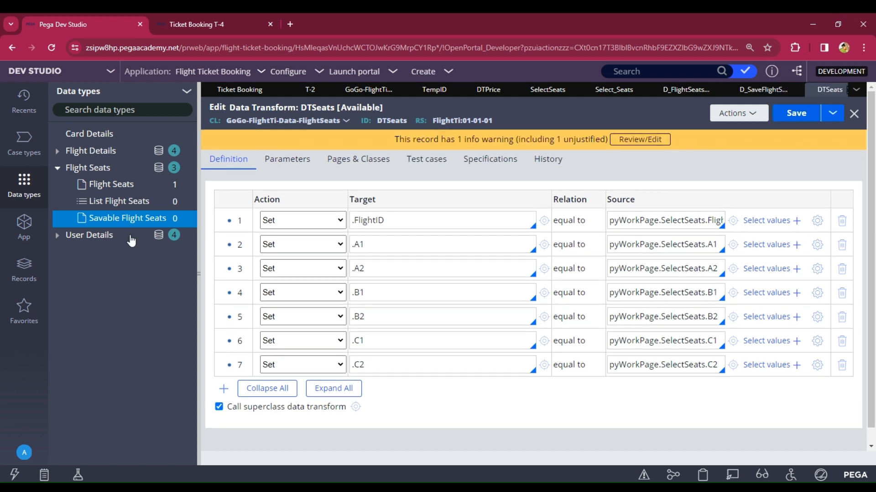
Step: Correct the data transform name to DTSeats, save Save Flight Seats, and copy its D_SaveFlightSeats ID
click(789, 117)
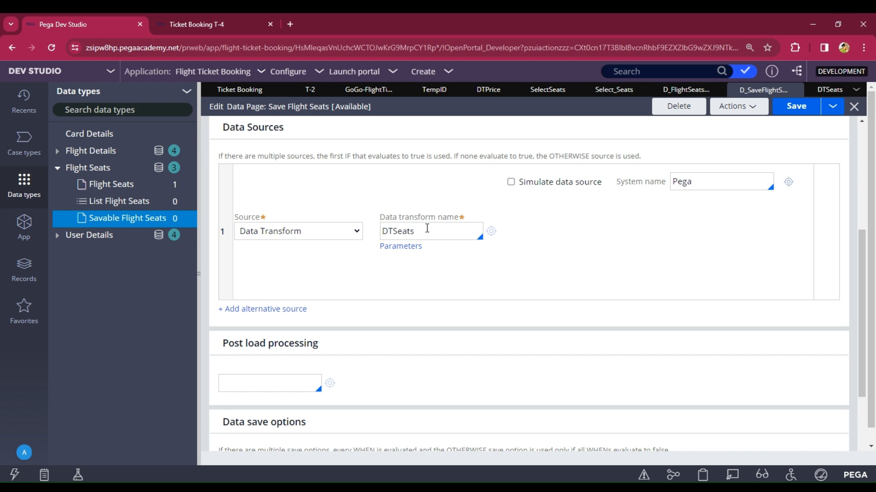
text(s)
click(796, 105)
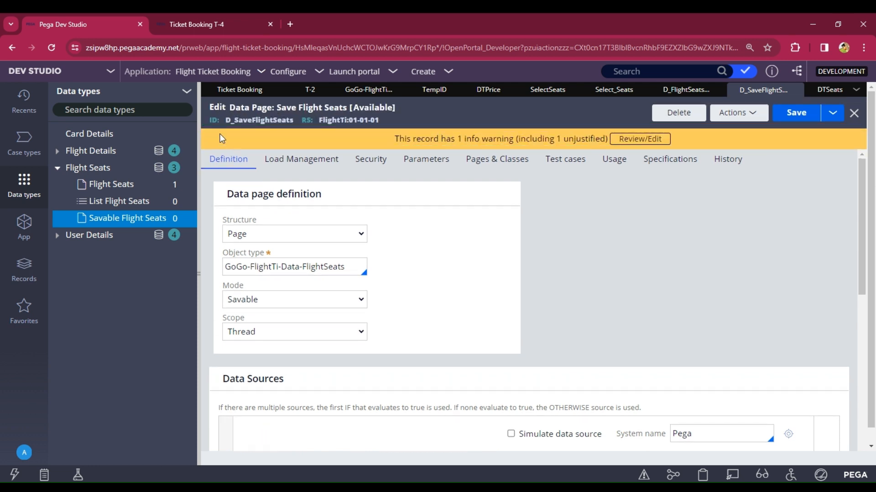
drag(226, 123, 266, 118)
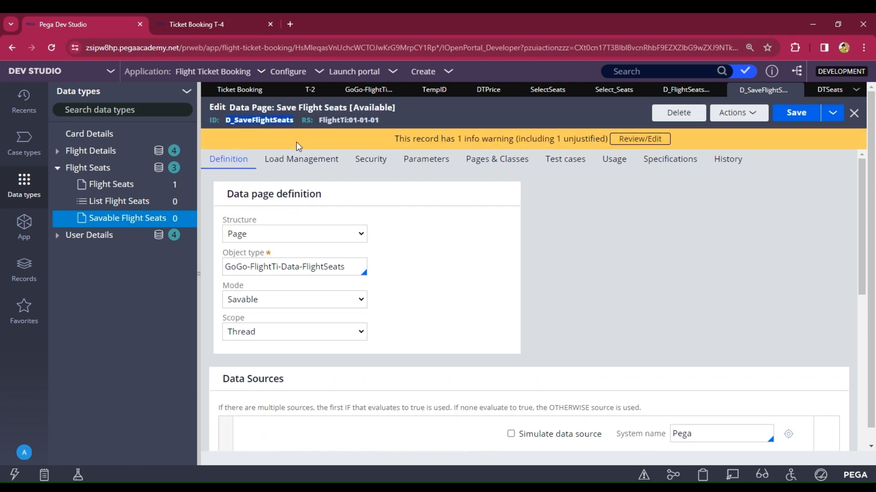
click(231, 93)
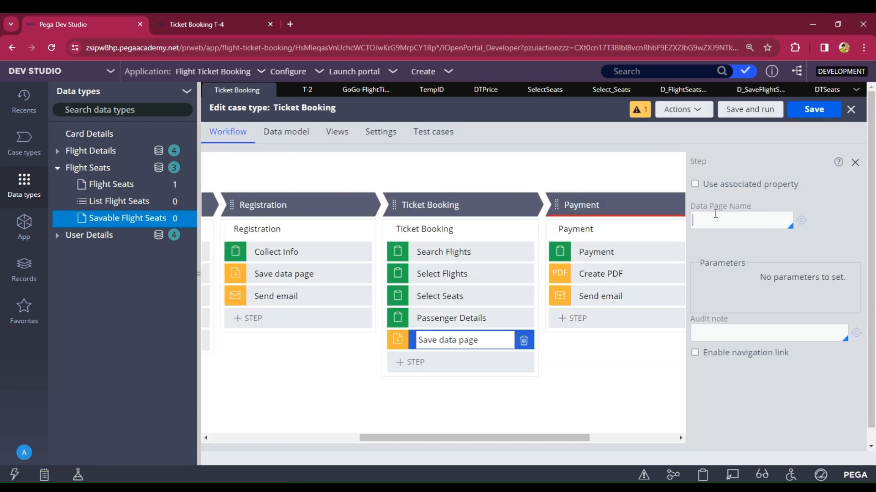
Step: Paste D_SaveFlightSeats as the step's data page name, then delete the Save data page step
text(D_SaveFlightSeats)
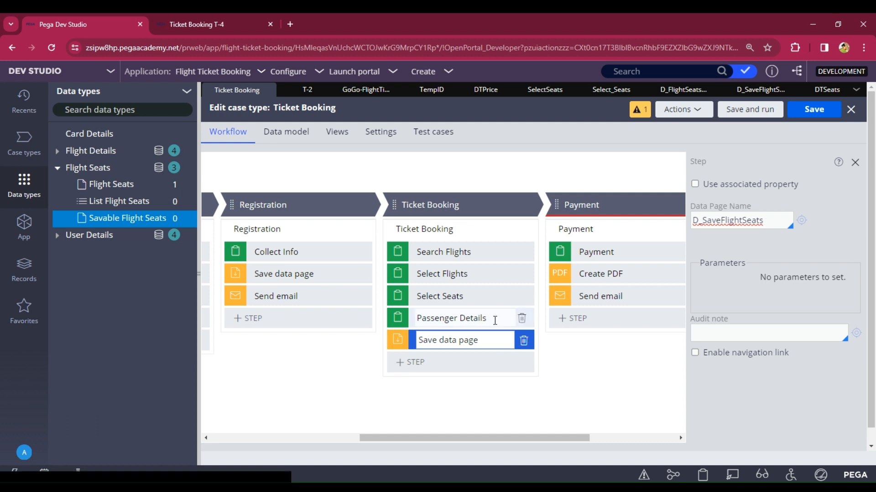
drag(529, 439, 582, 439)
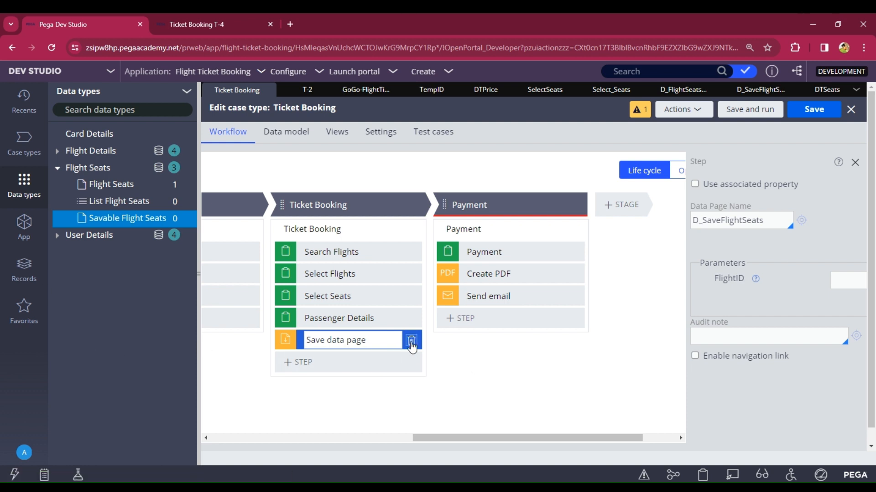
click(411, 341)
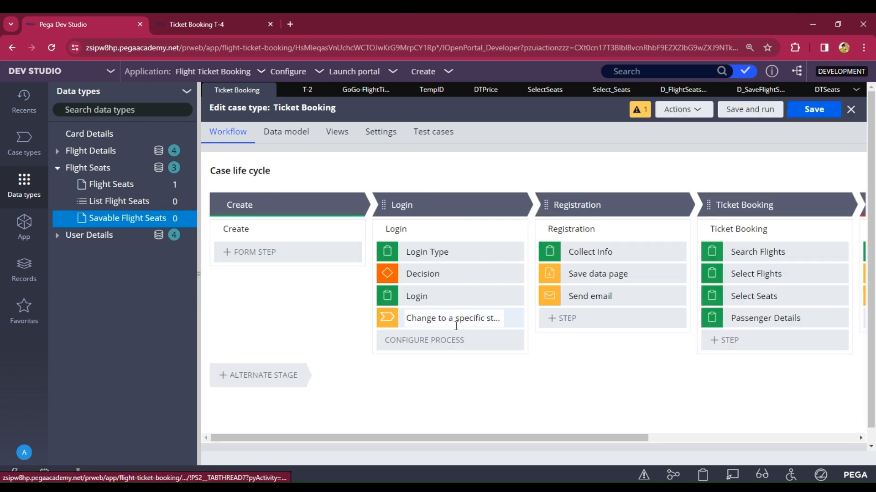
Step: Add a Save data page step to the Payment stage with data page D_SaveFlightSeats
drag(624, 438, 834, 437)
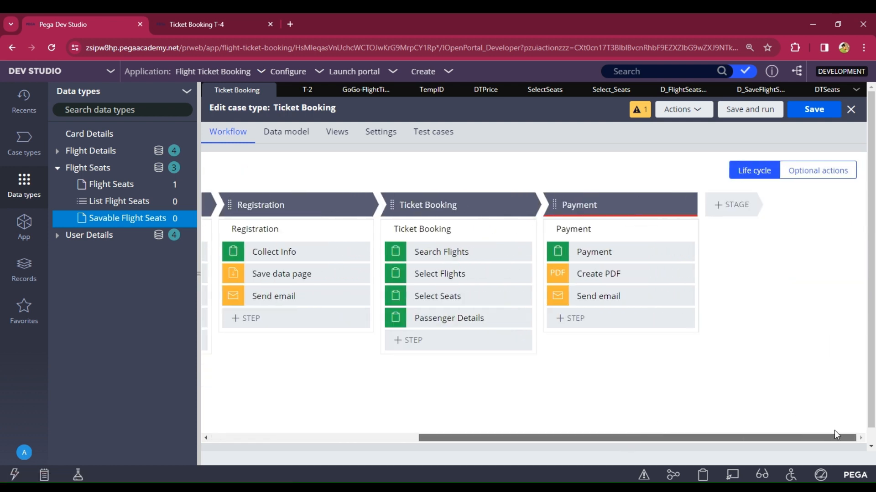
click(559, 320)
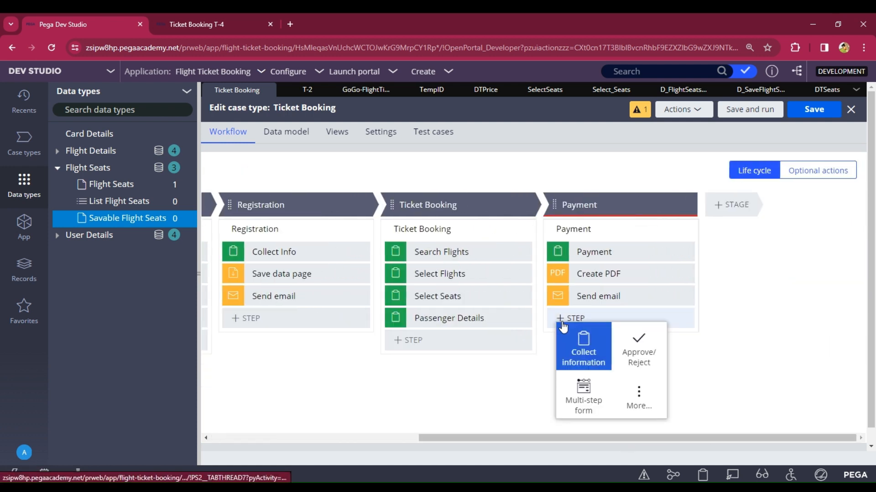
click(638, 396)
click(587, 340)
text(save)
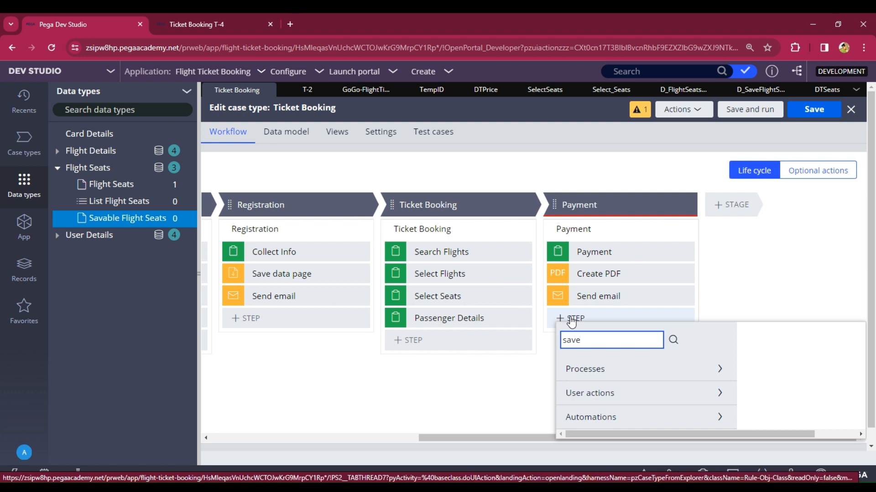
key(Return)
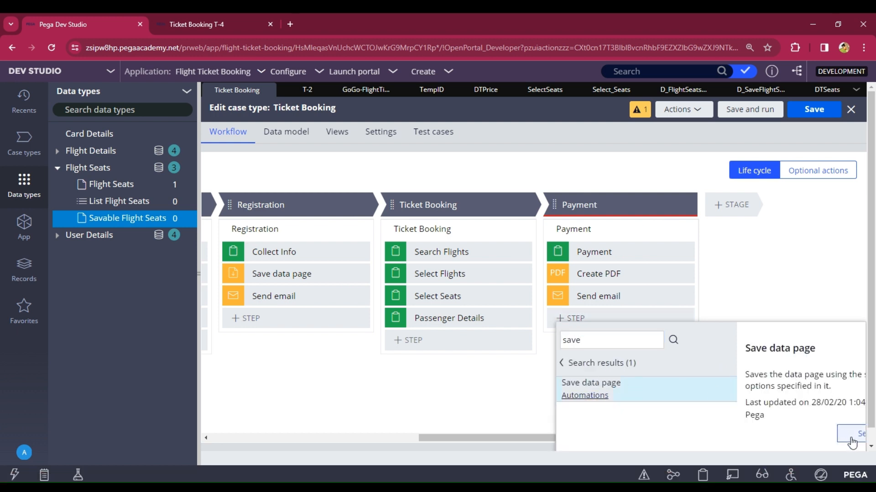
click(847, 436)
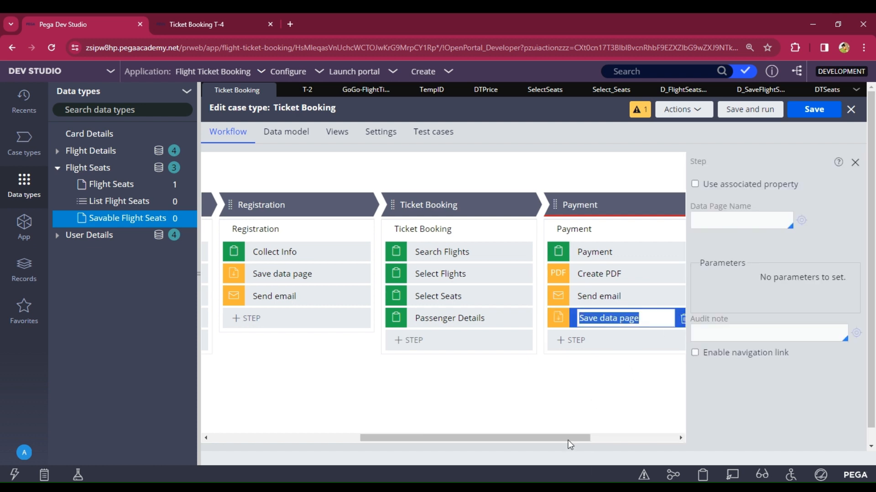
drag(567, 440, 631, 429)
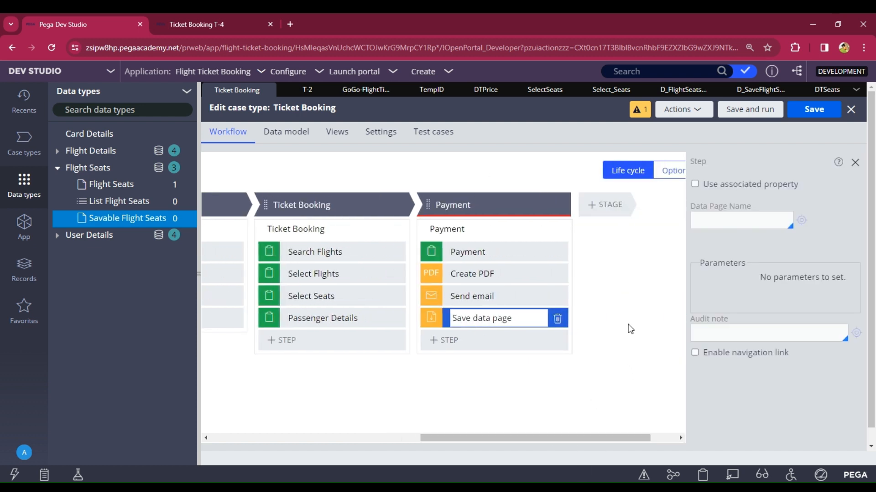
click(745, 218)
text(D_SaveFlightSeats)
Step: Save the Ticket Booking case type and close all open rule tabs
click(821, 110)
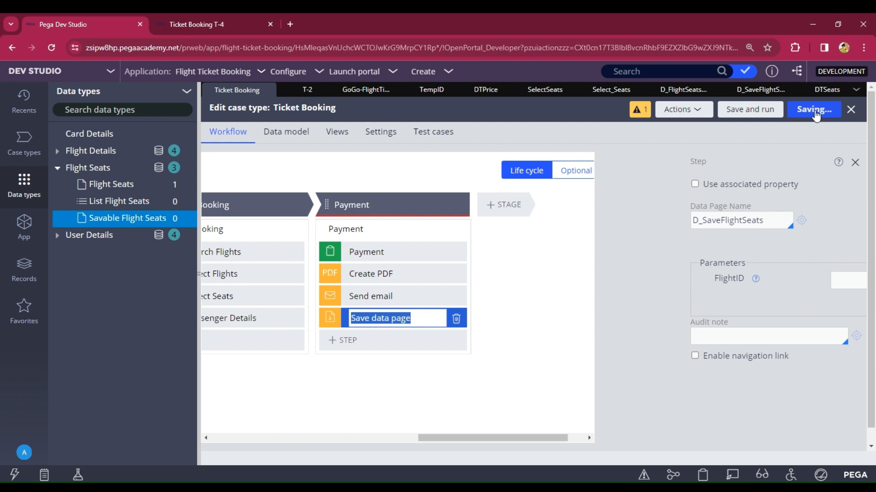
click(856, 90)
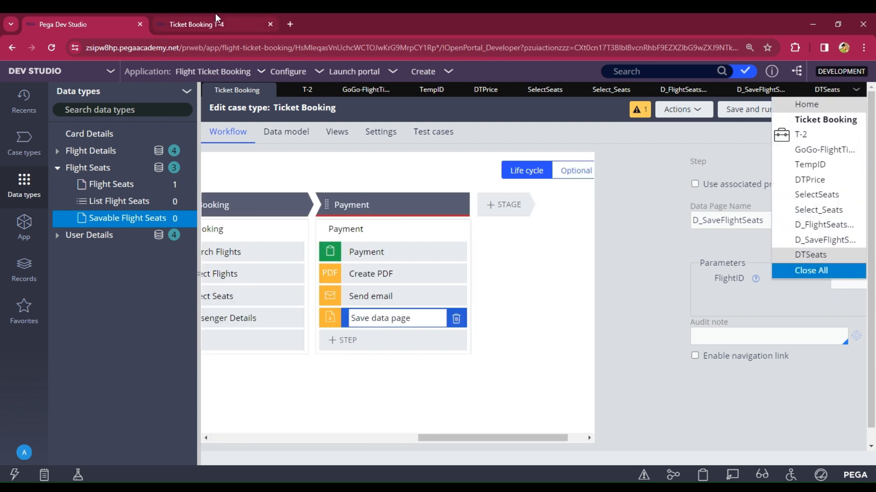
click(811, 270)
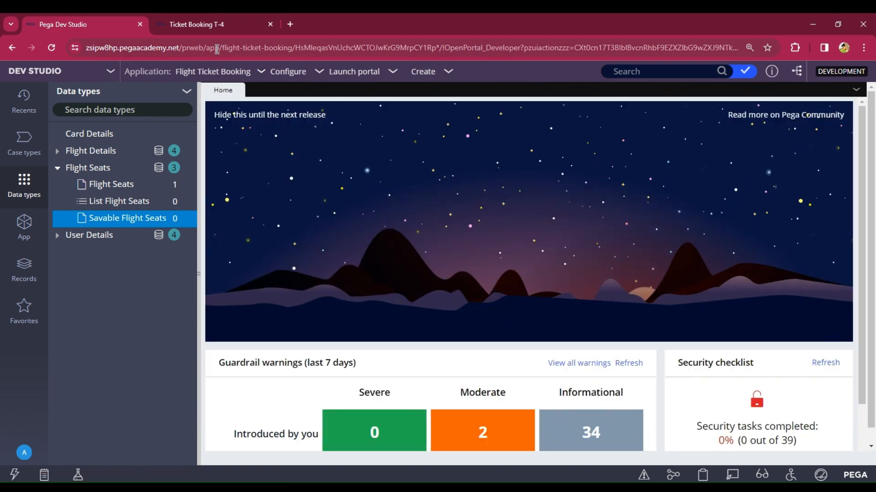
click(201, 25)
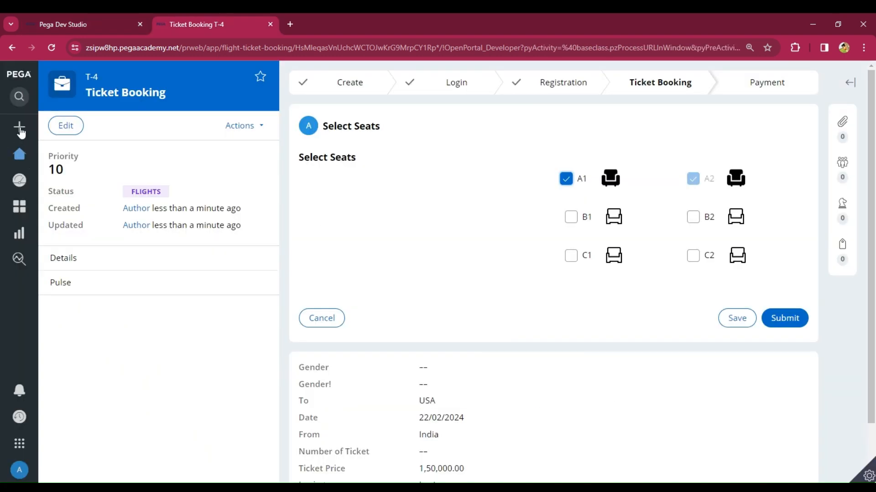
Step: Create a new Ticket Booking case from the Create menu
mouse_move(22, 133)
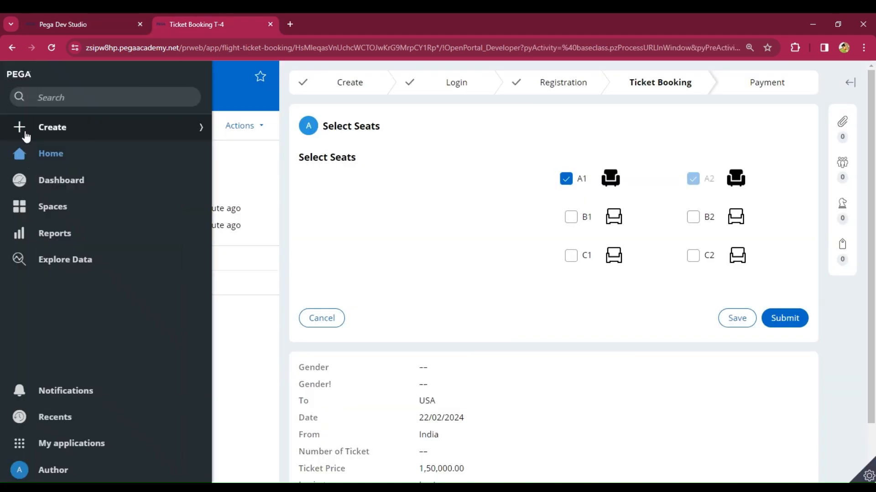
click(49, 136)
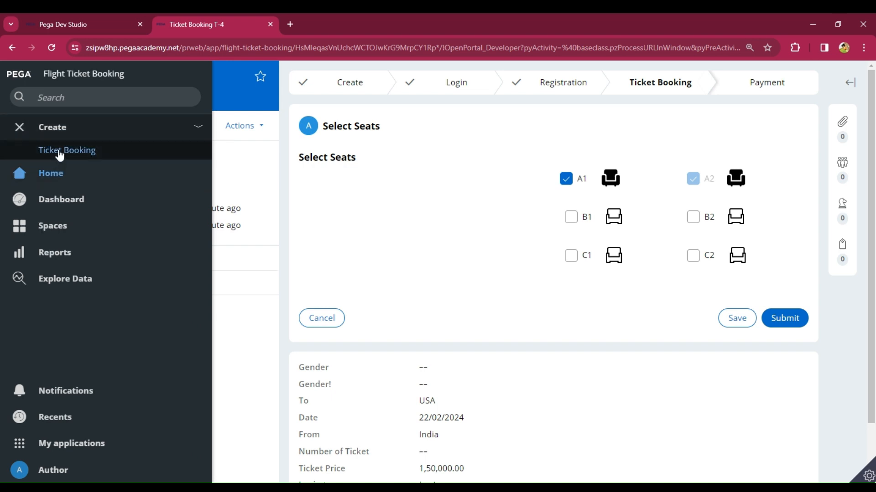
click(107, 157)
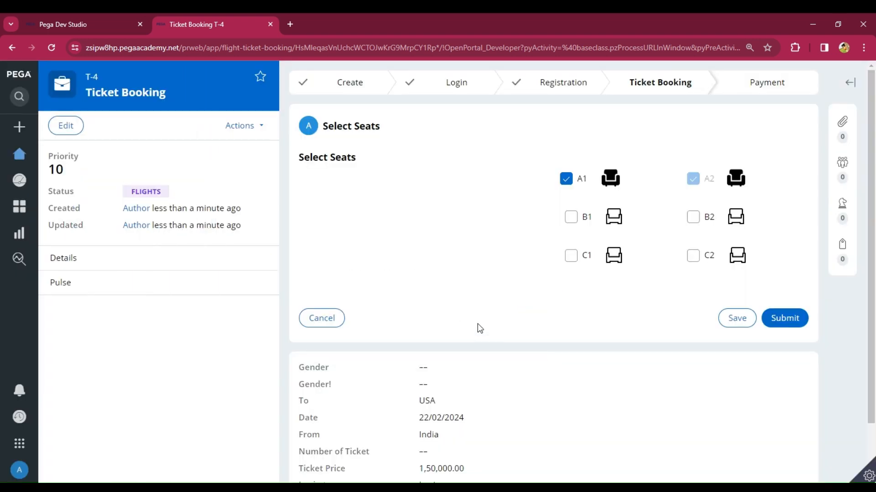
click(19, 130)
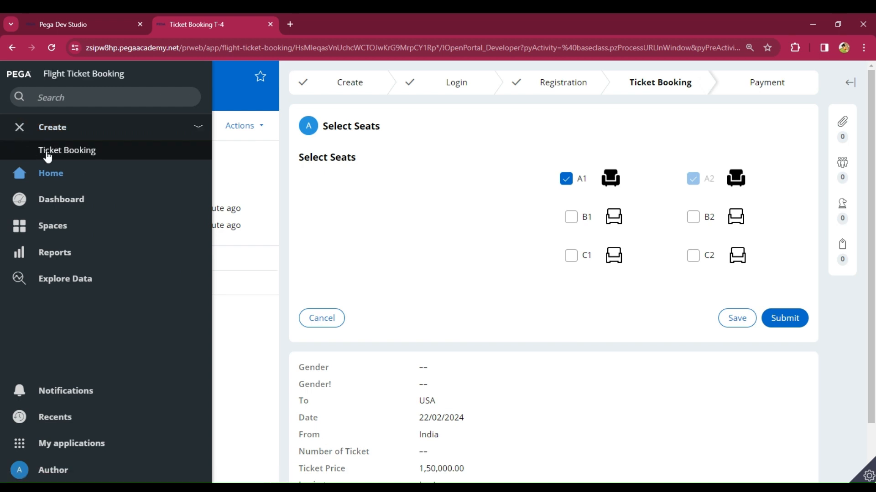
click(49, 152)
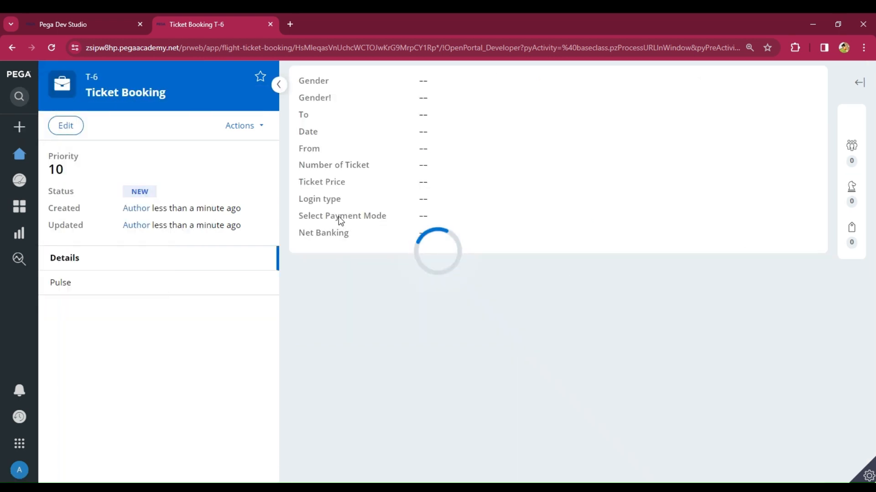
Step: Choose the Login type and submit the user ID and password
click(307, 167)
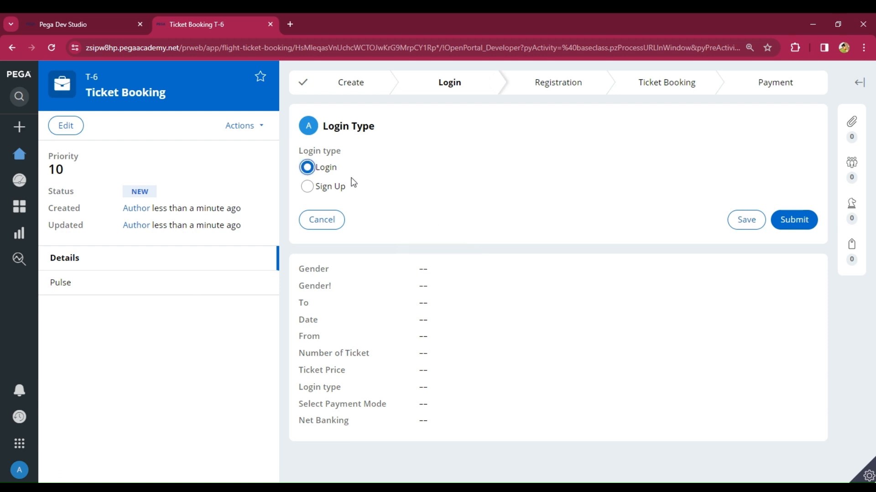
click(793, 220)
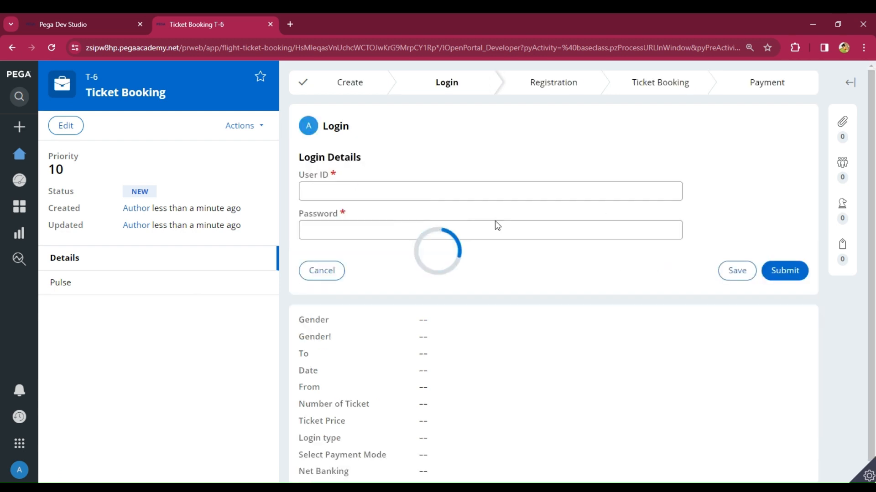
click(348, 187)
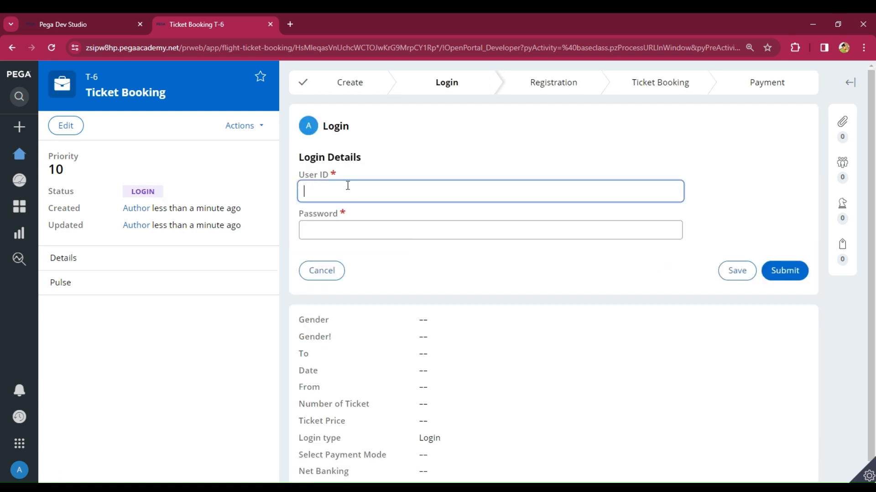
click(336, 239)
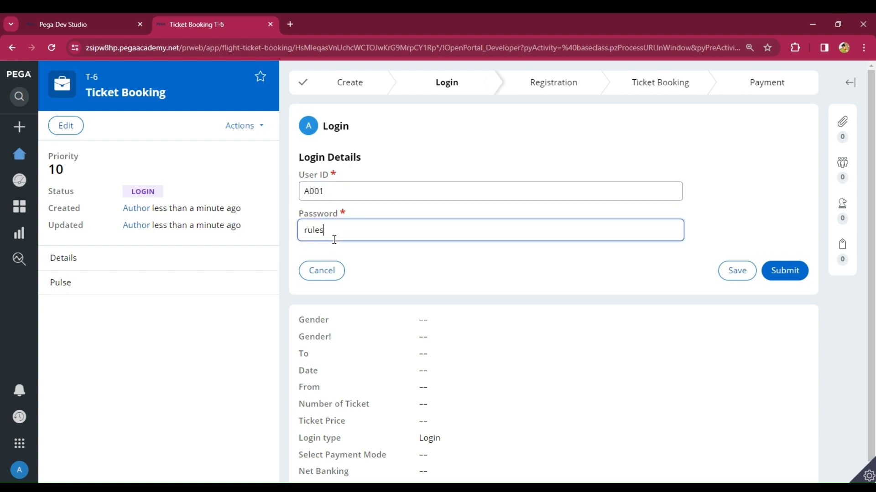
click(788, 273)
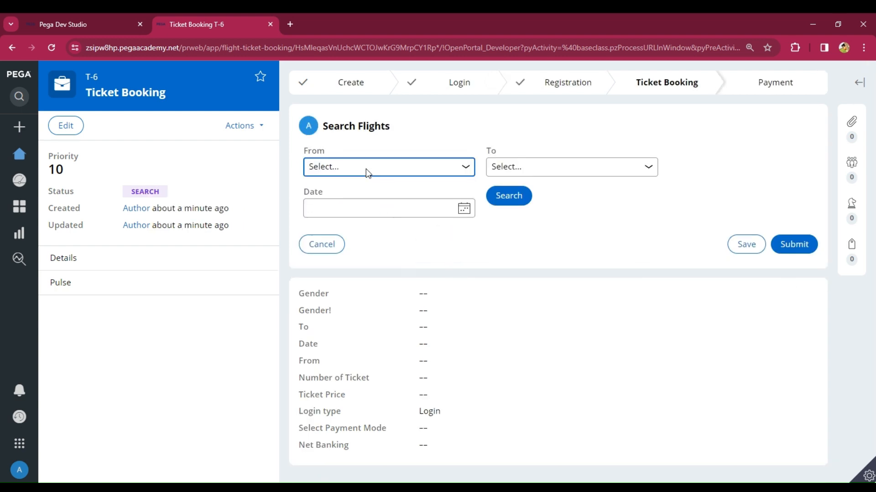
Step: Search India to USA flights on 22 February 2024 and take the first Indigo flight
click(401, 195)
click(509, 167)
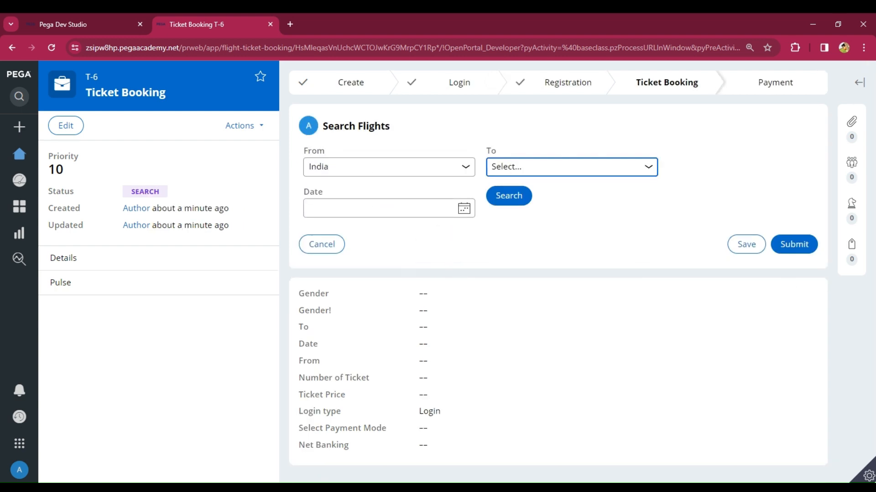
click(500, 211)
click(463, 208)
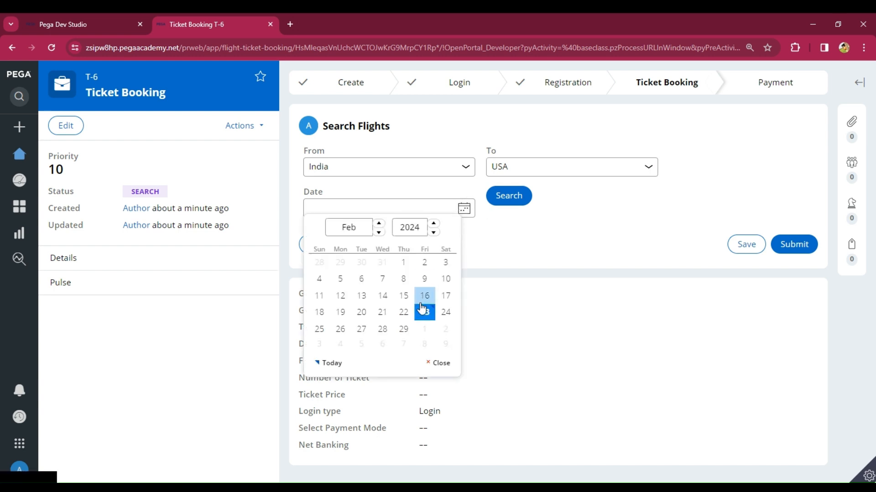
click(404, 312)
click(505, 195)
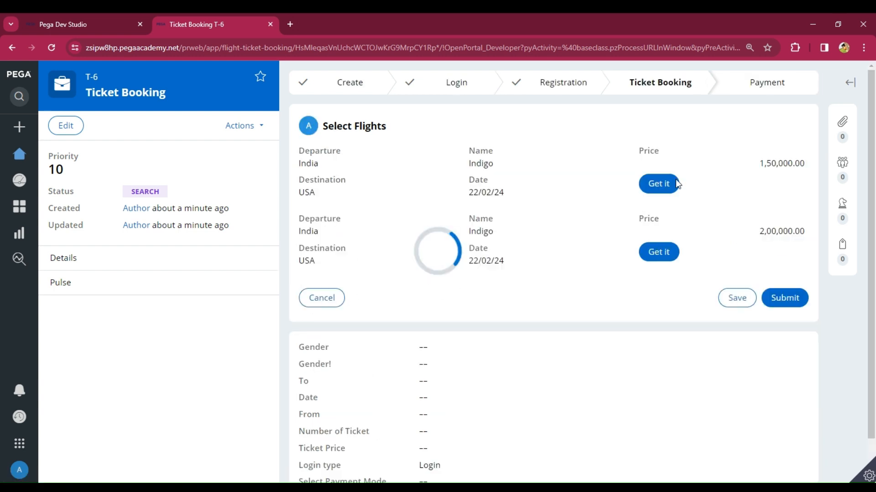
click(661, 183)
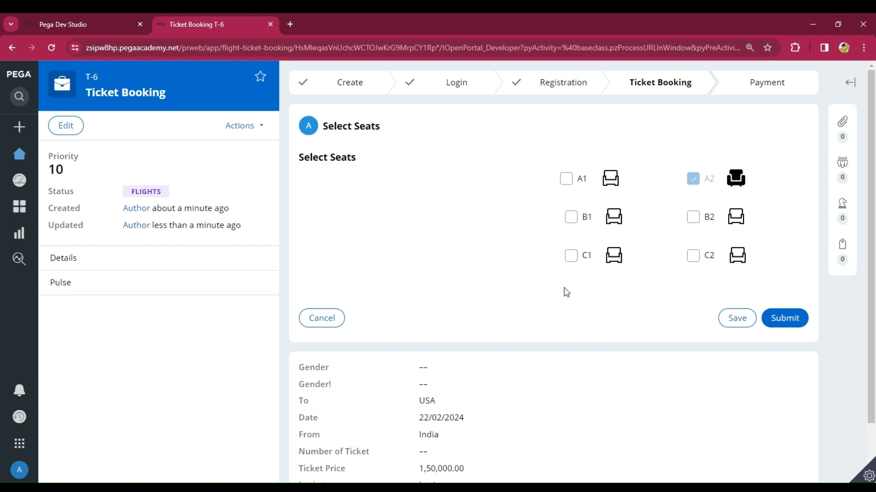
Step: Book seat A1 and enter 1 ticket in the passenger details
click(567, 179)
click(793, 327)
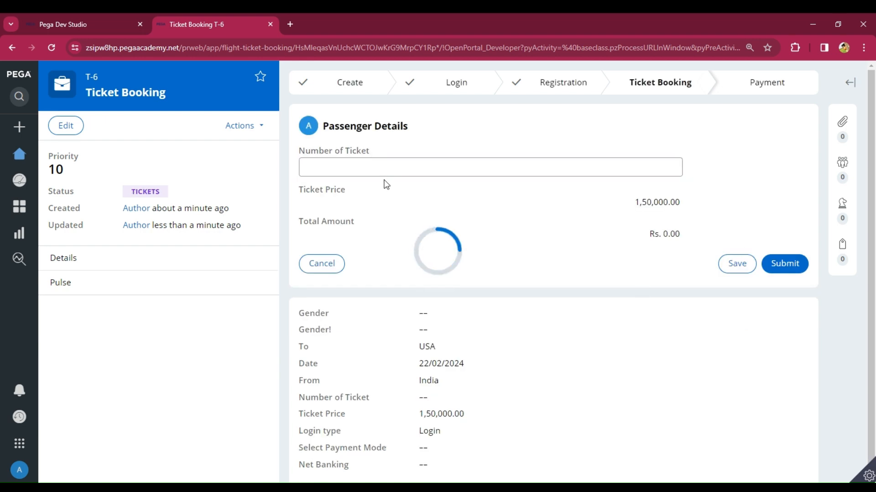
click(360, 170)
text(1)
click(649, 275)
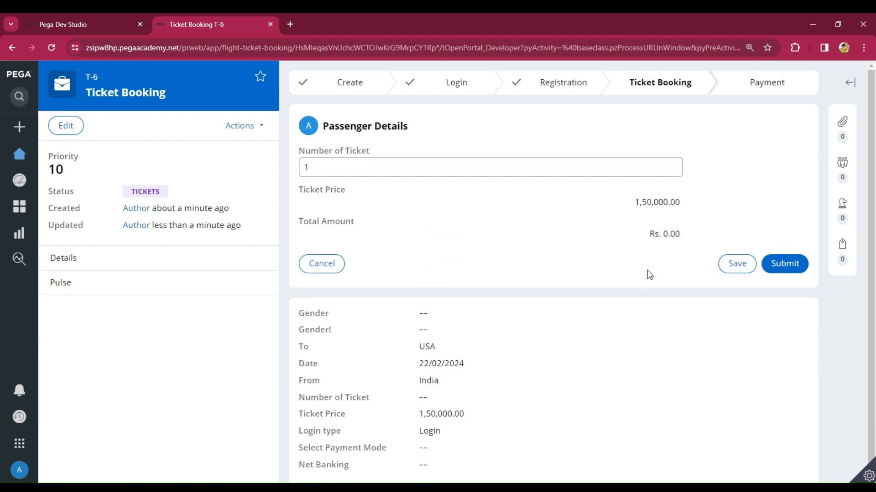
click(803, 268)
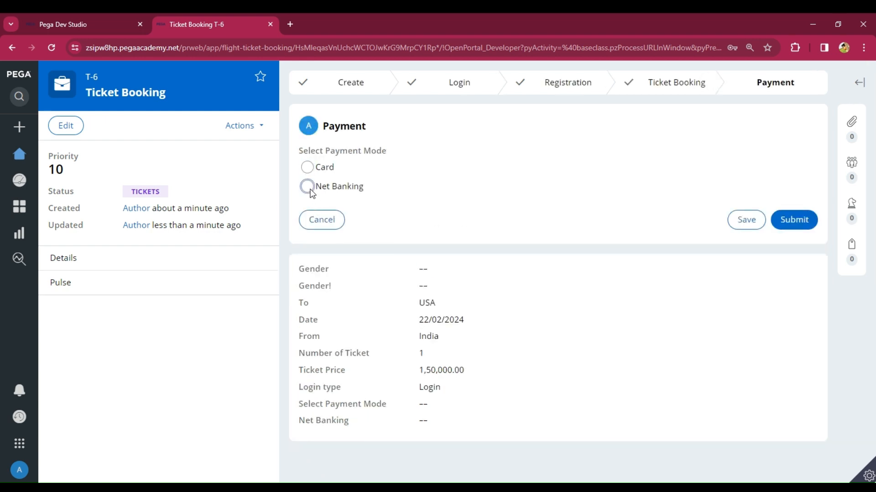
Step: Pay for case T-6 by Net Banking with the account number, then return to Dev Studio
click(310, 189)
click(367, 225)
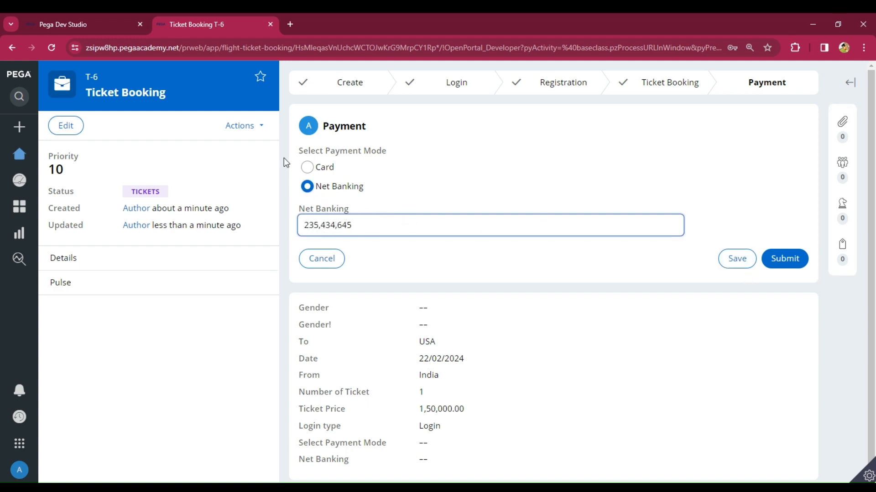
click(787, 258)
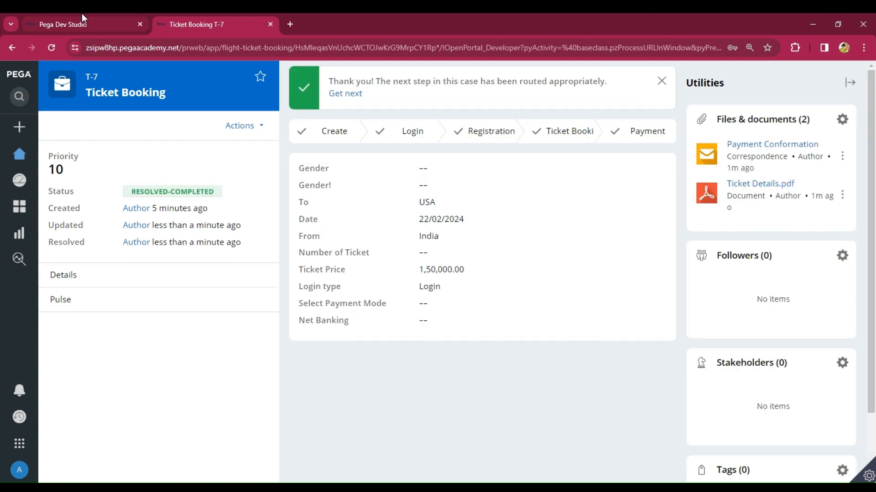
click(83, 17)
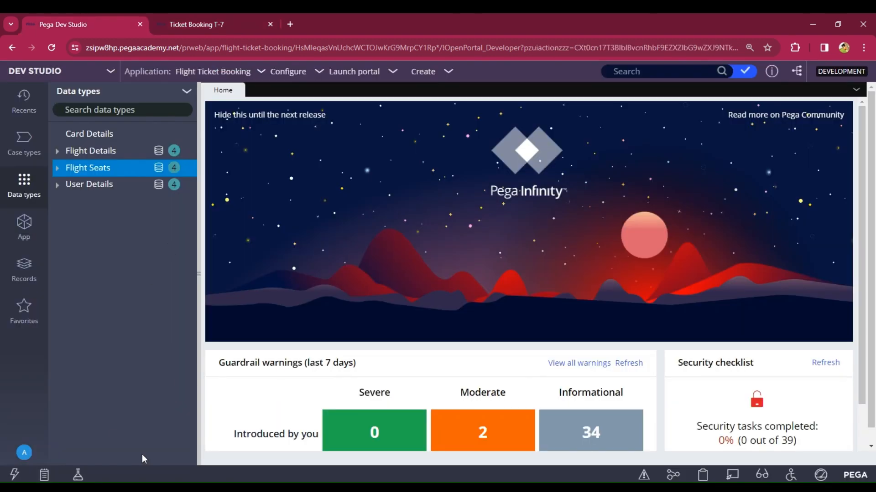
Step: Refresh the Flight Seats records to confirm A1 and A2 booked on A001
click(158, 169)
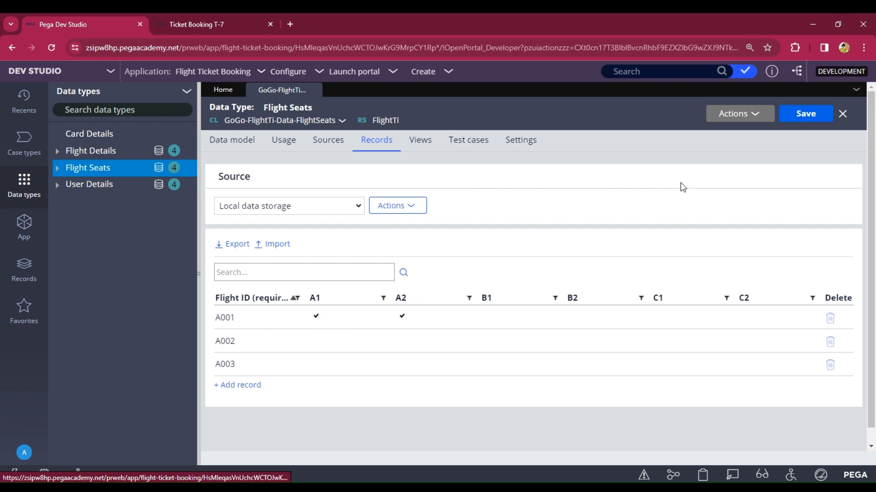
click(730, 119)
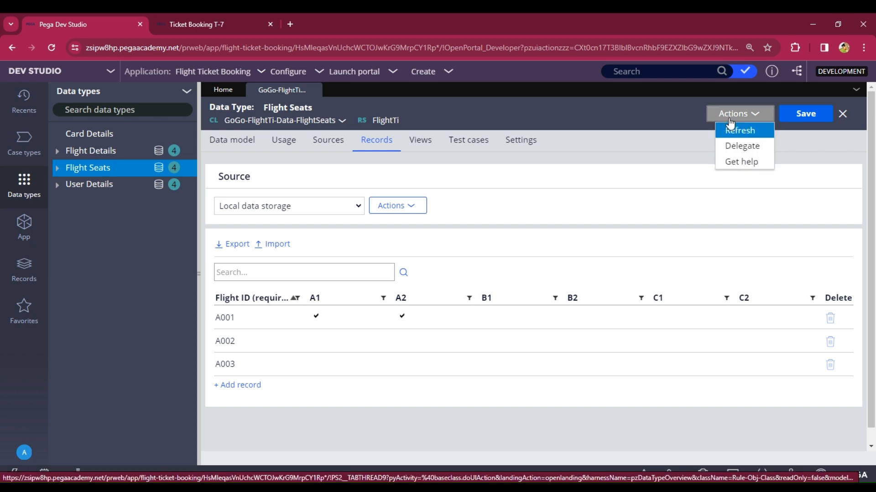
click(739, 131)
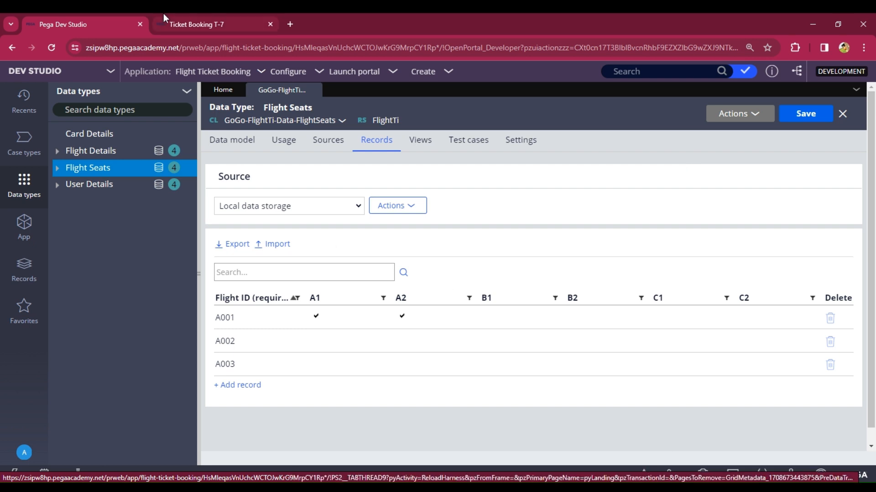
click(214, 23)
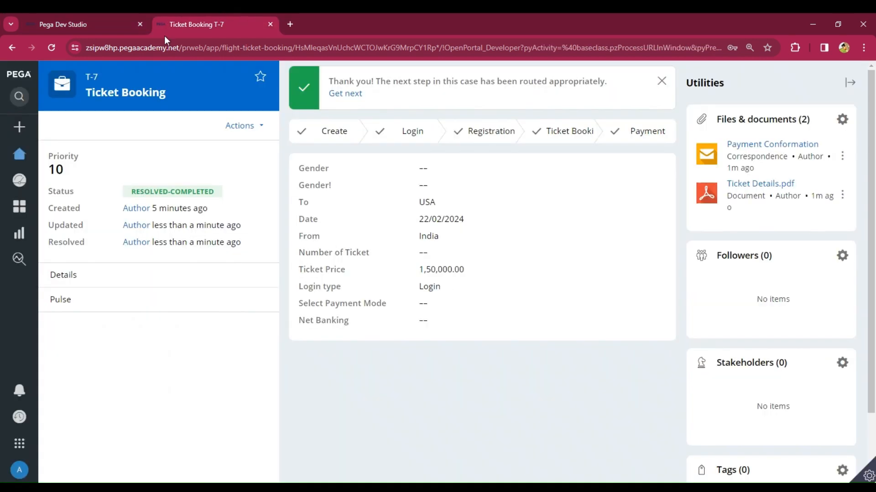
Step: Start a new Ticket Booking case, T-8
click(20, 129)
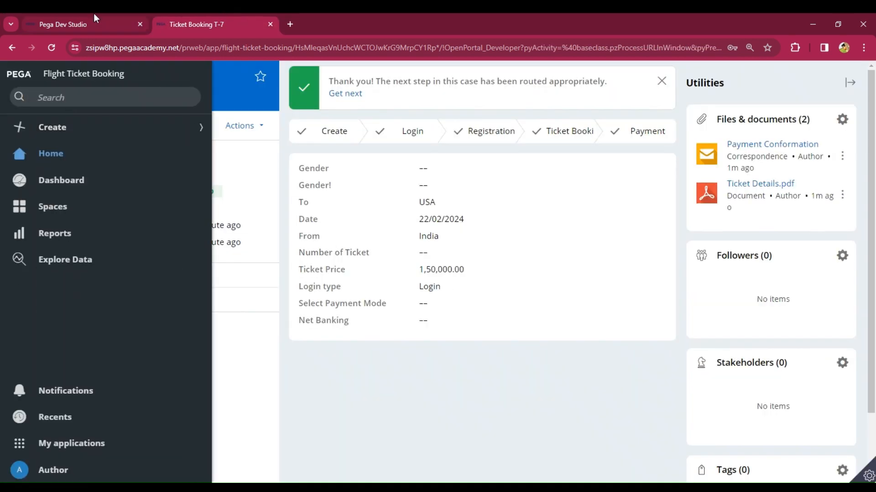
click(69, 24)
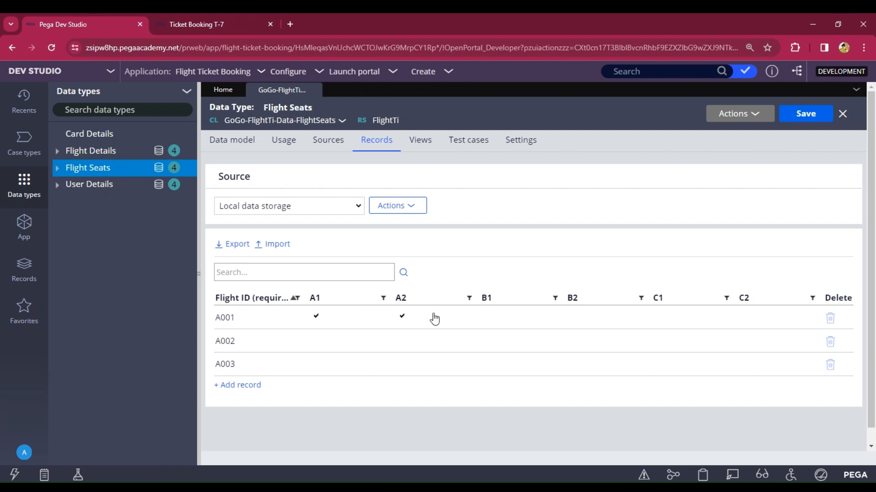
click(189, 19)
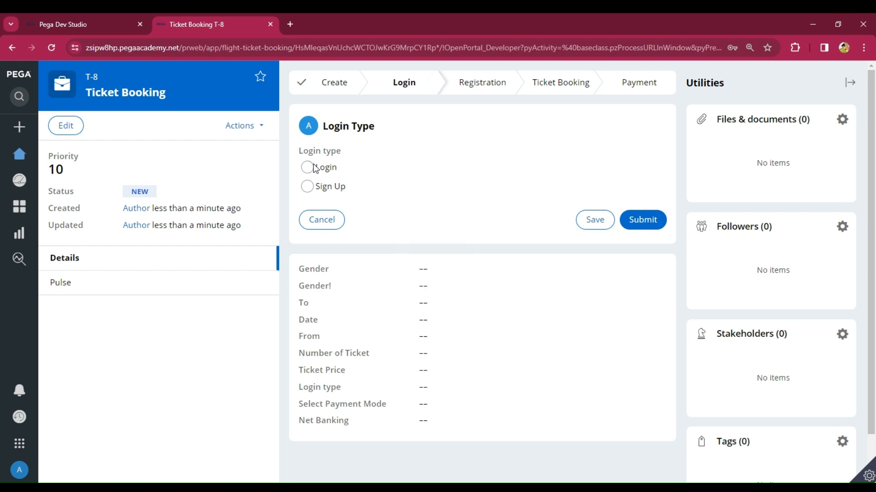
Step: Choose Login and submit the user ID and password
click(306, 166)
click(644, 221)
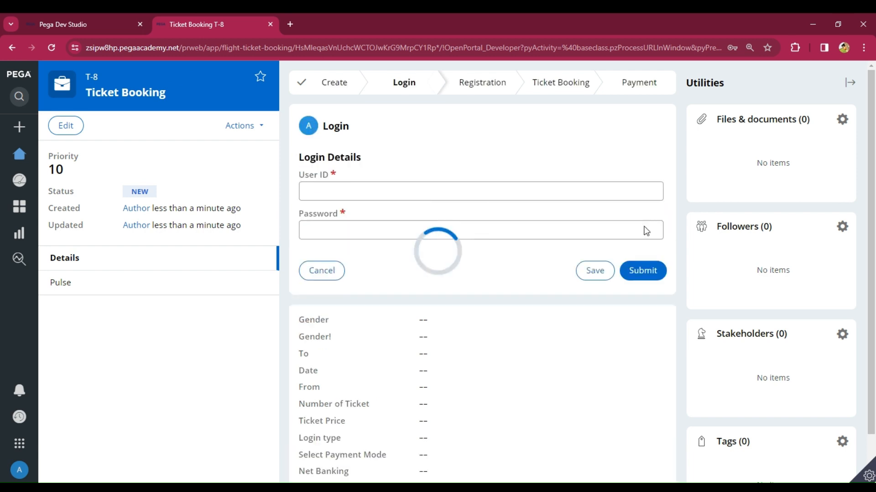
click(361, 194)
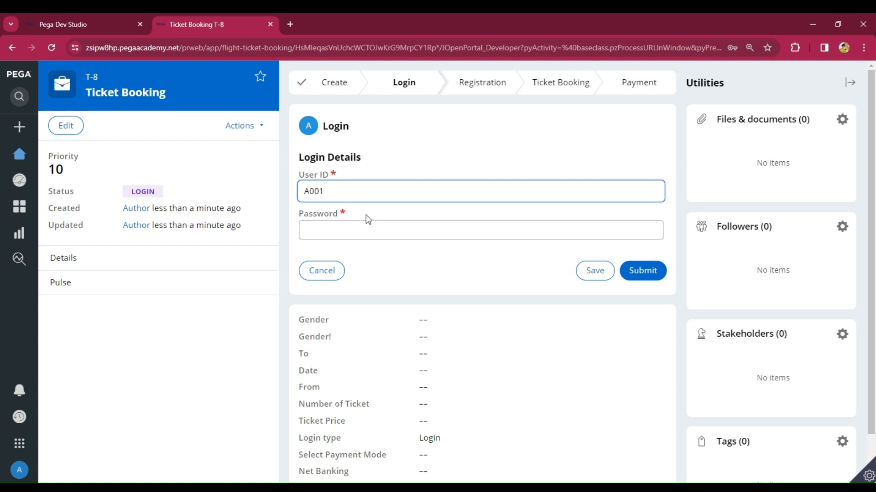
click(367, 226)
text(les)
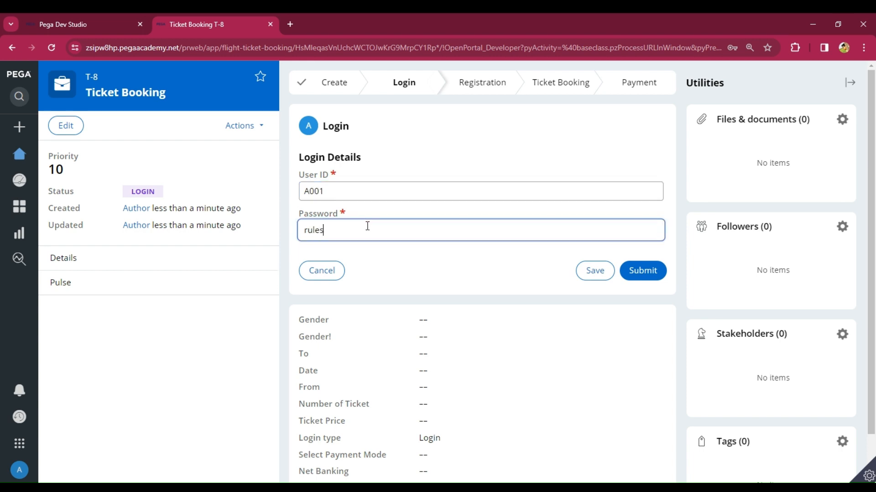
click(656, 272)
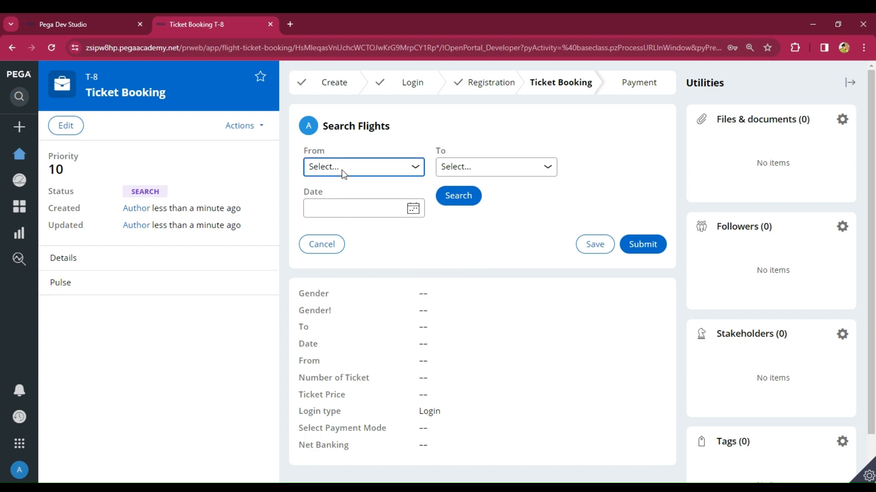
Step: Find India–USA flights on 22 February 2024, take the first Indigo flight, and pick seat B1
click(335, 215)
click(452, 172)
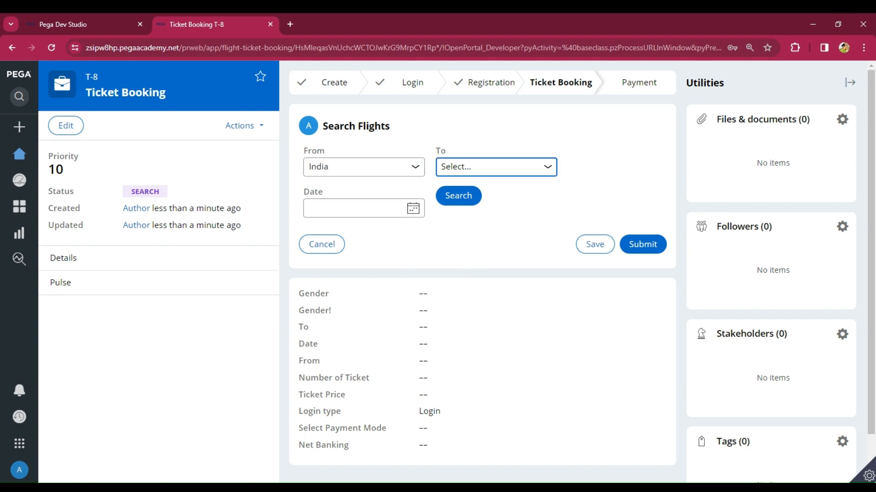
click(459, 213)
click(415, 212)
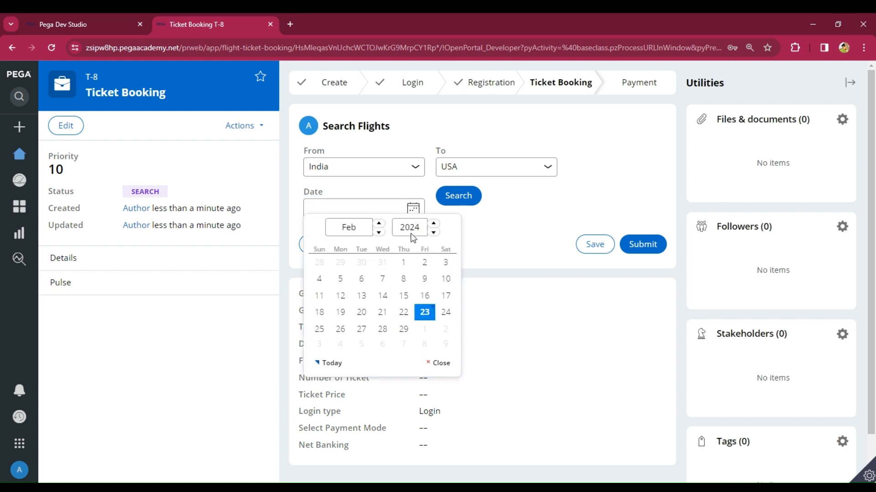
click(409, 314)
click(470, 196)
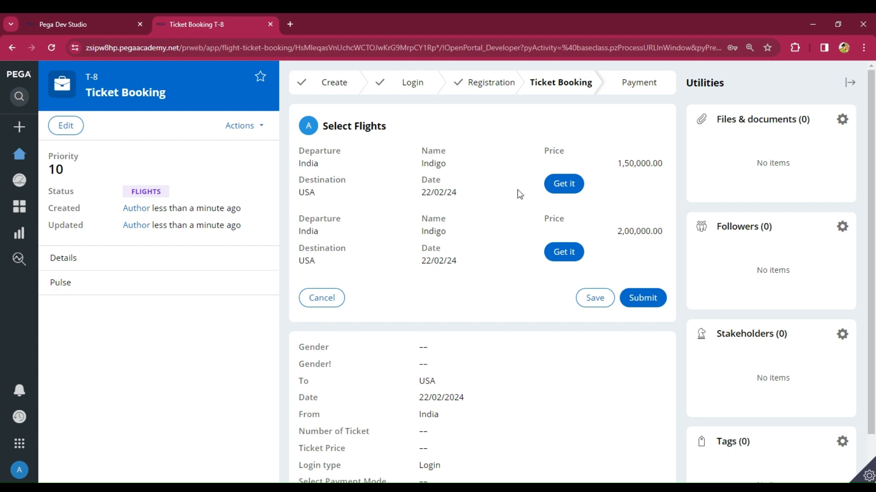
click(549, 191)
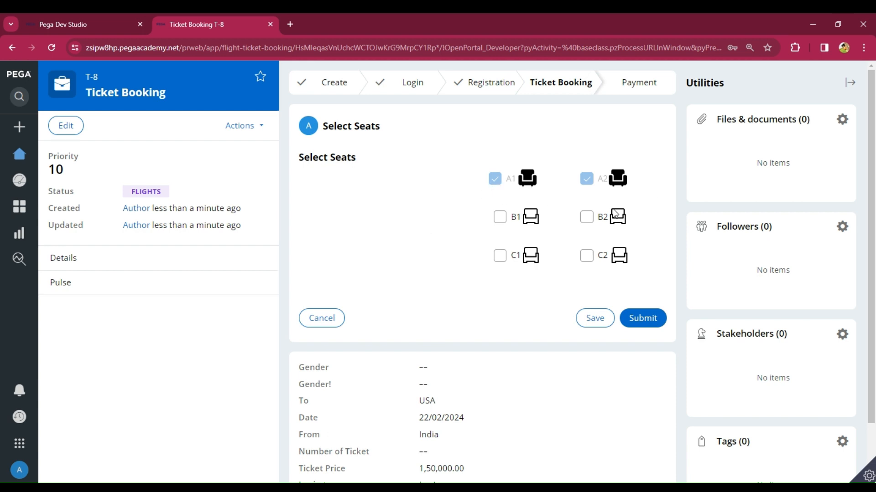
click(499, 217)
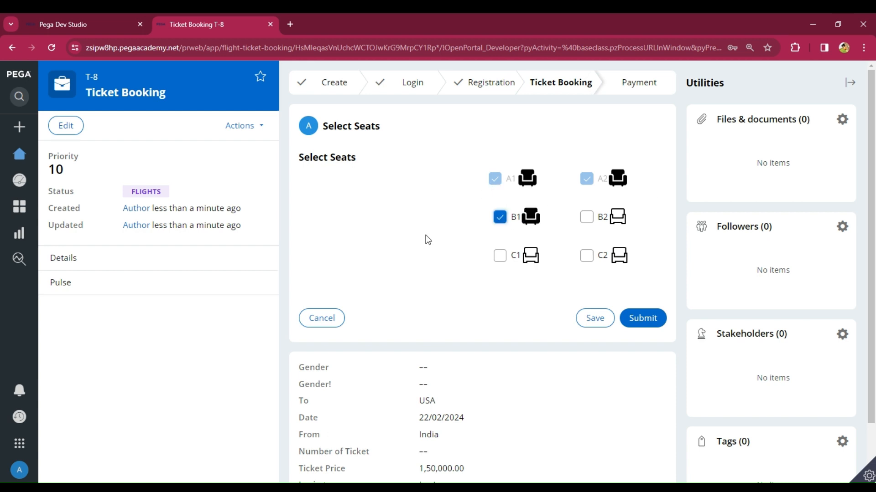